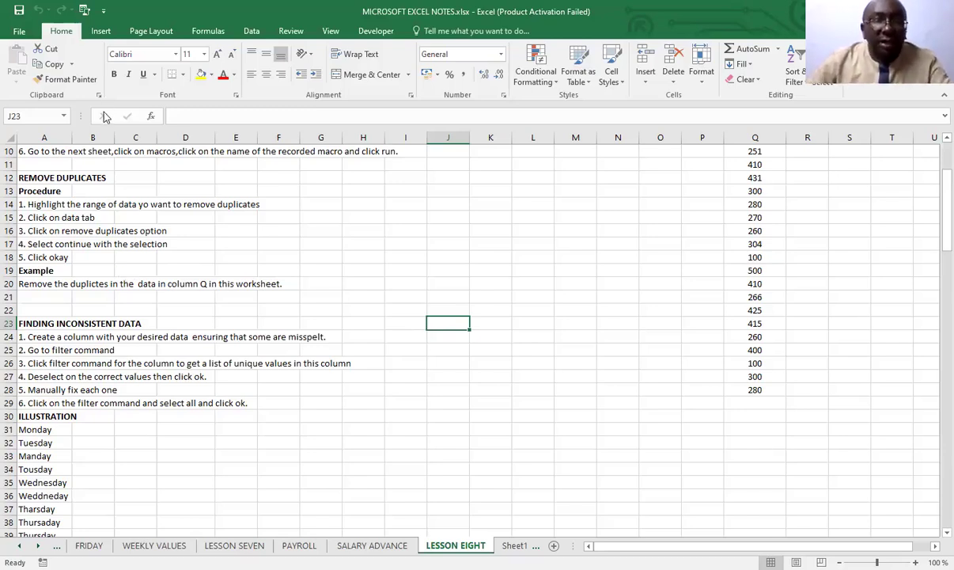
Correct "yo" to "you" in the first Remove Duplicates procedure line in A14 and save the workbook
left_click(37, 202)
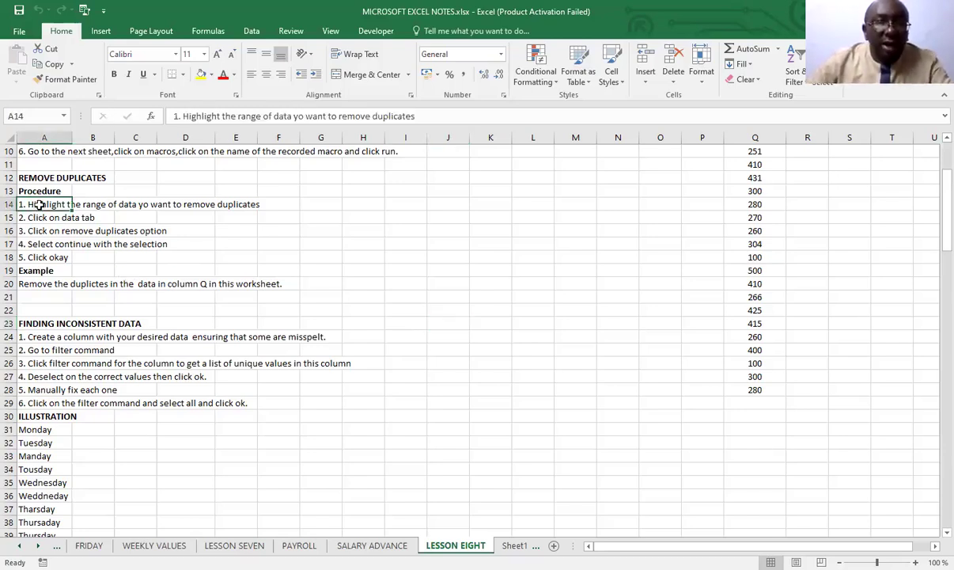
left_click(303, 116)
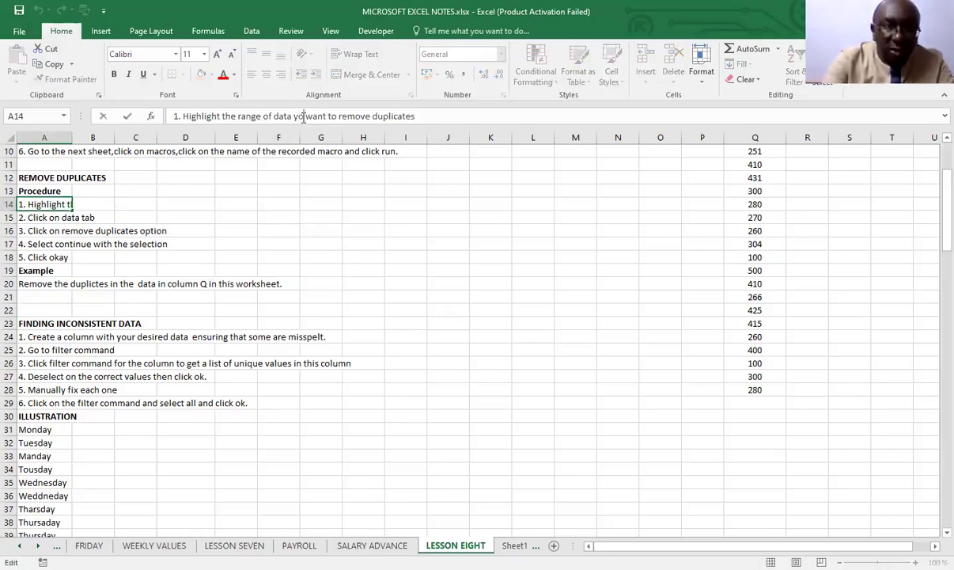
type("u")
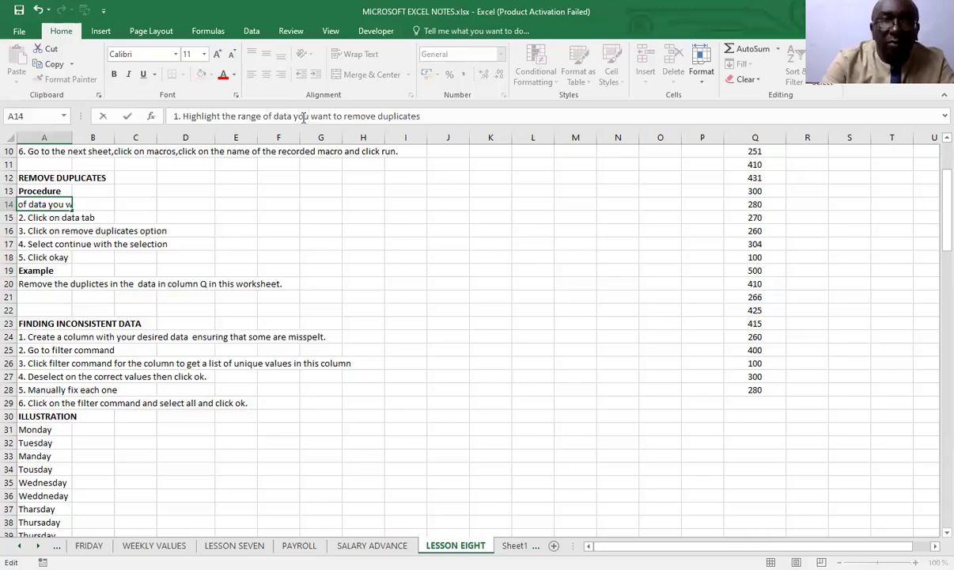
left_click(363, 282)
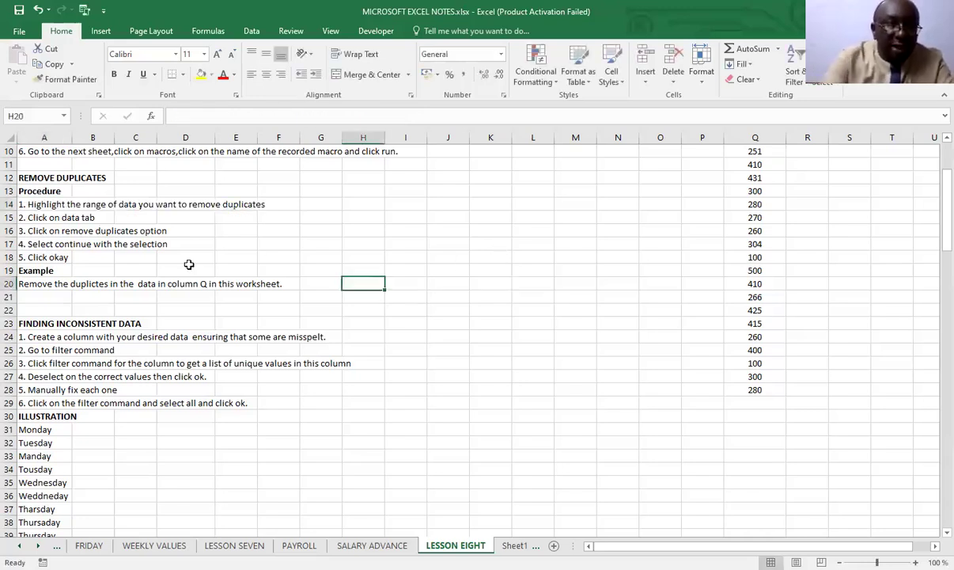
key("ctrl+s")
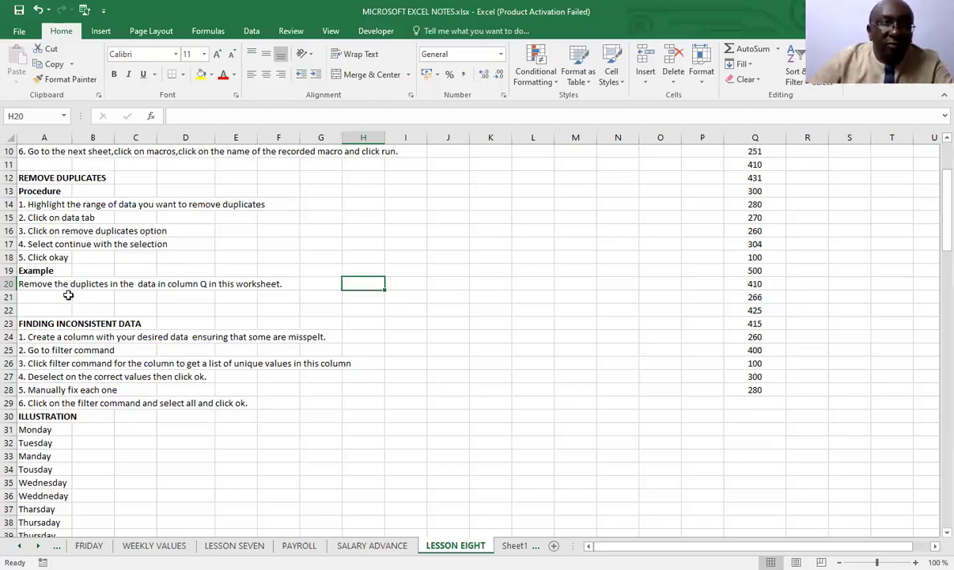
Correct the misspelt word in the example sentence in A20 to "duplicates"
left_click(25, 286)
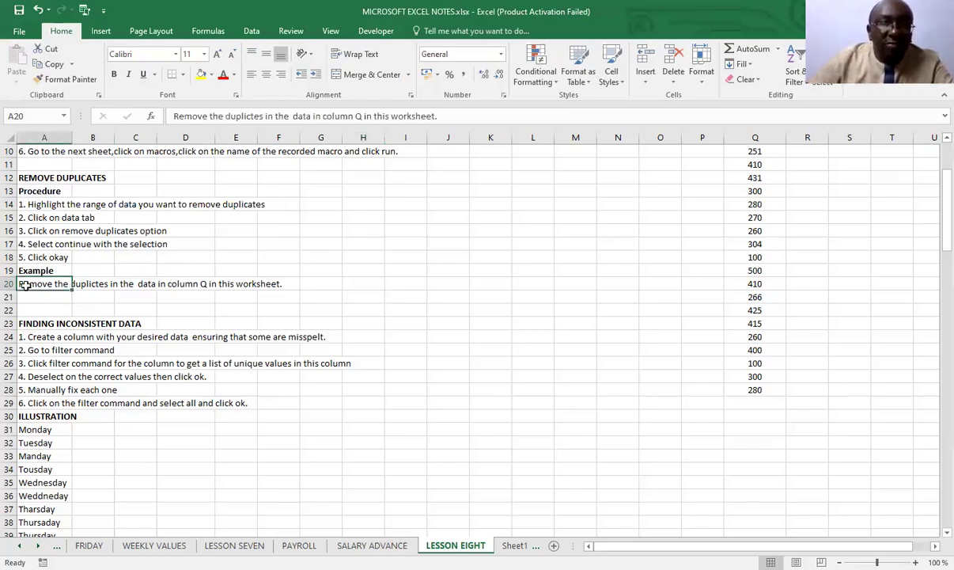
left_click(251, 117)
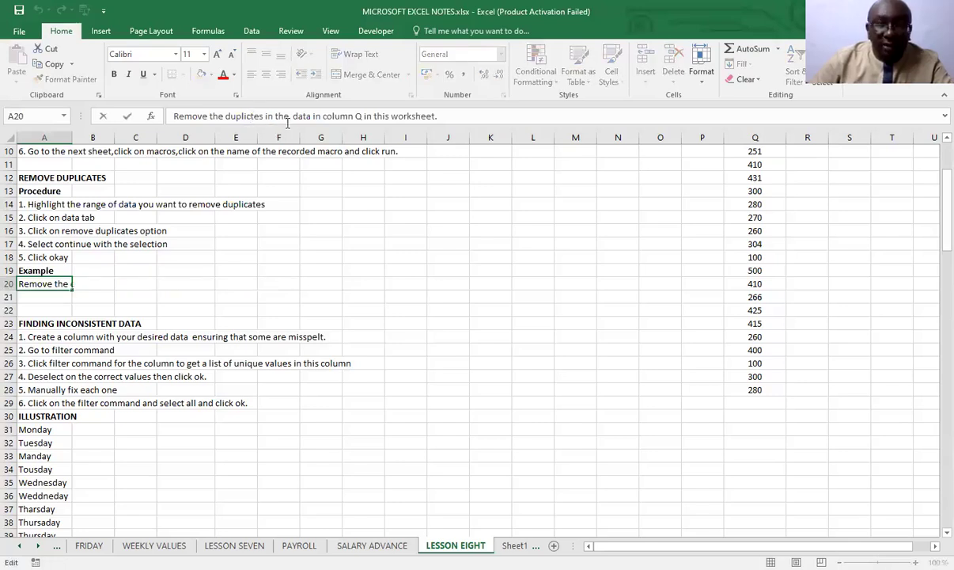
type("at")
left_click(394, 256)
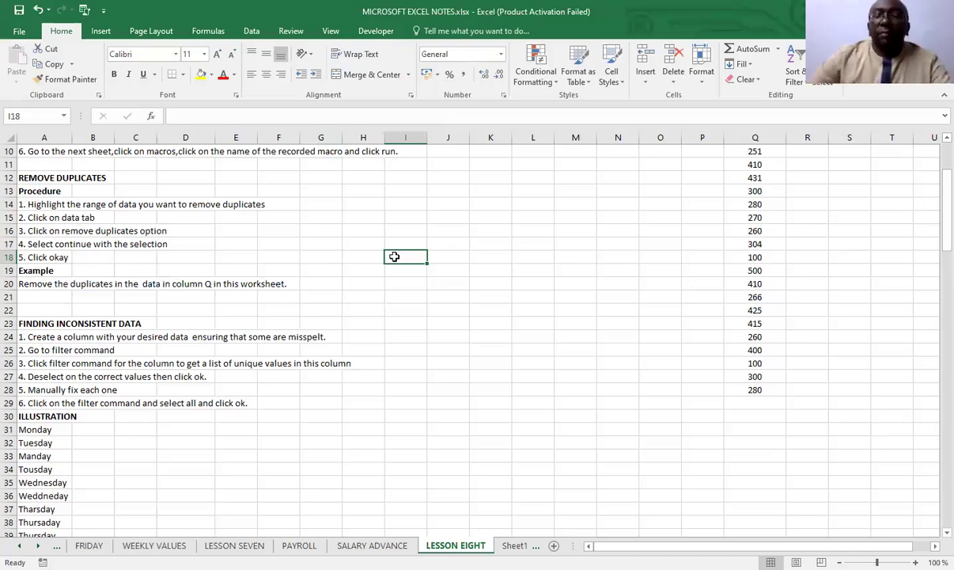
Remove the duplicate entries from the SALES VALUES data in Q3:Q28
scroll(688, 435, "up", 3)
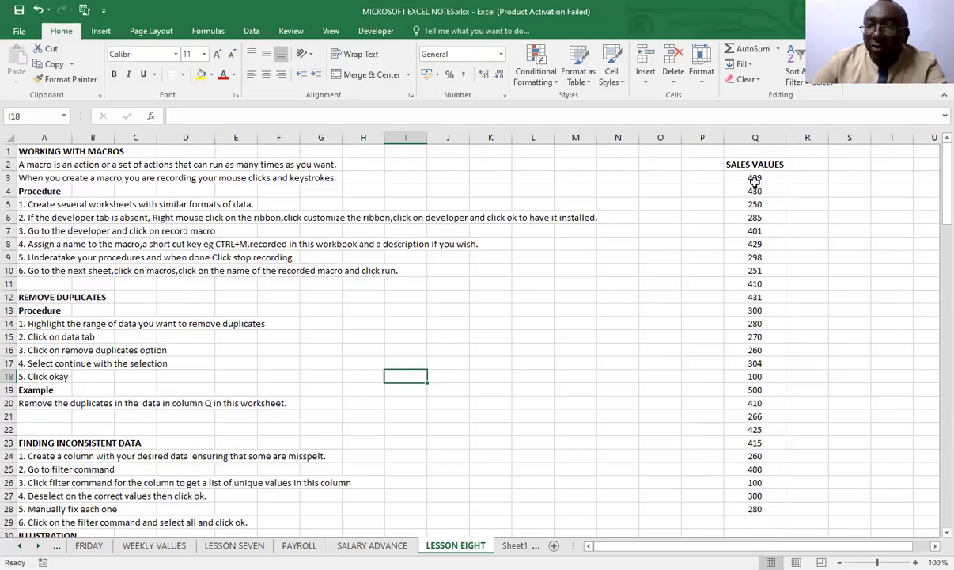
left_click_drag(755, 178, 765, 504)
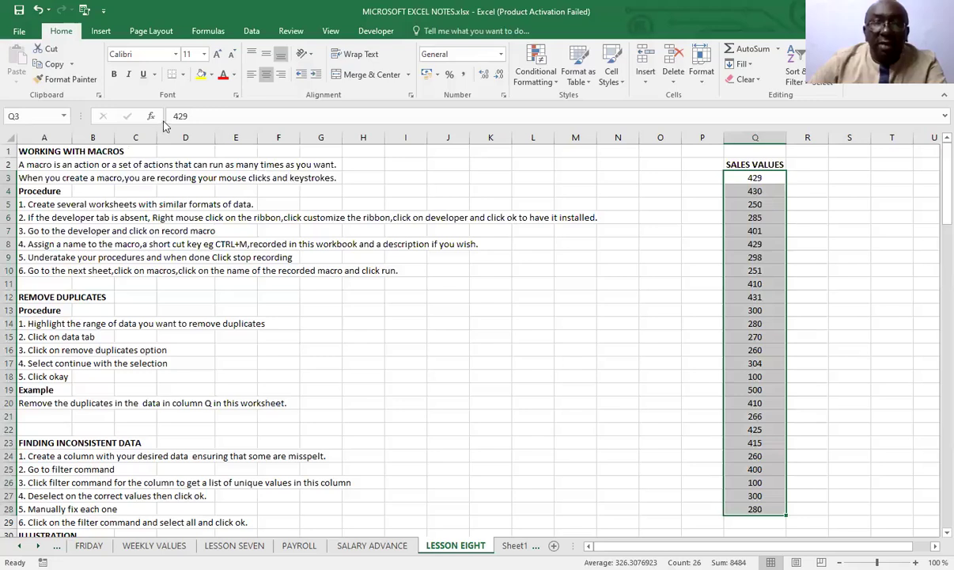
left_click(252, 31)
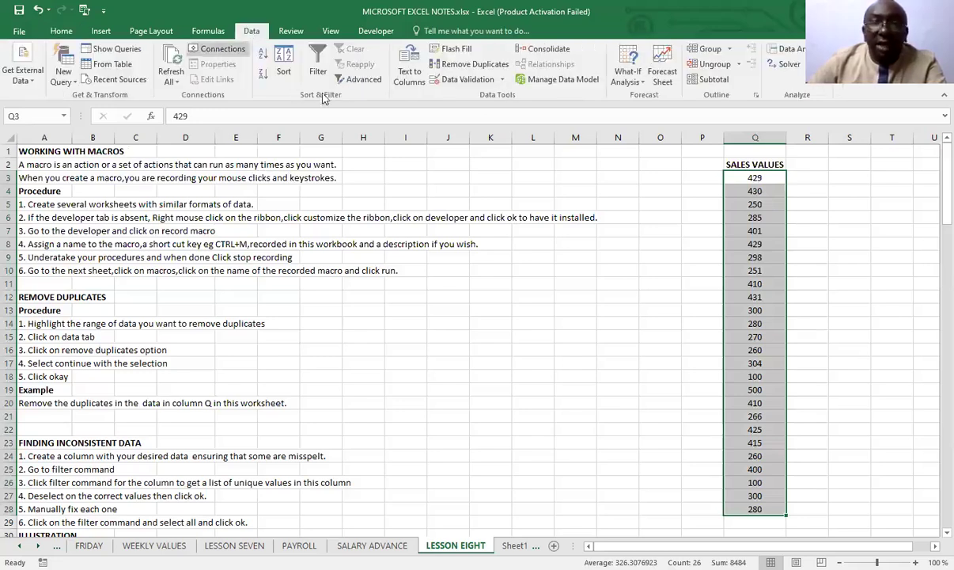
left_click(470, 65)
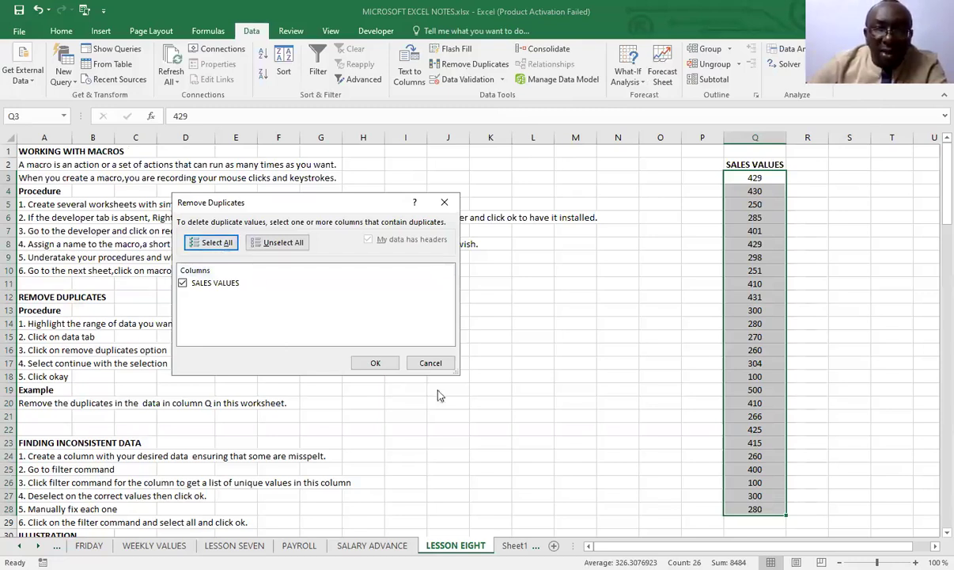
left_click(375, 365)
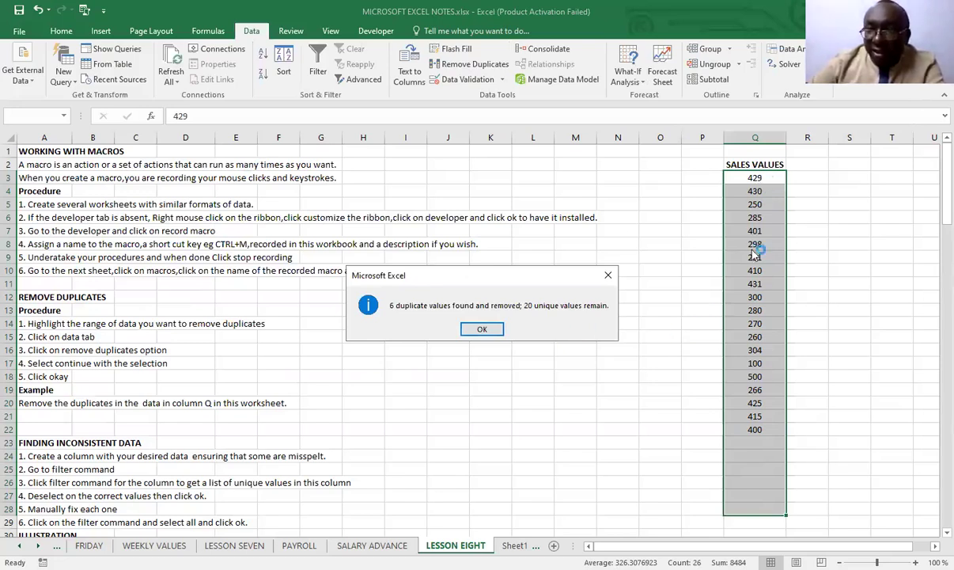
left_click(486, 336)
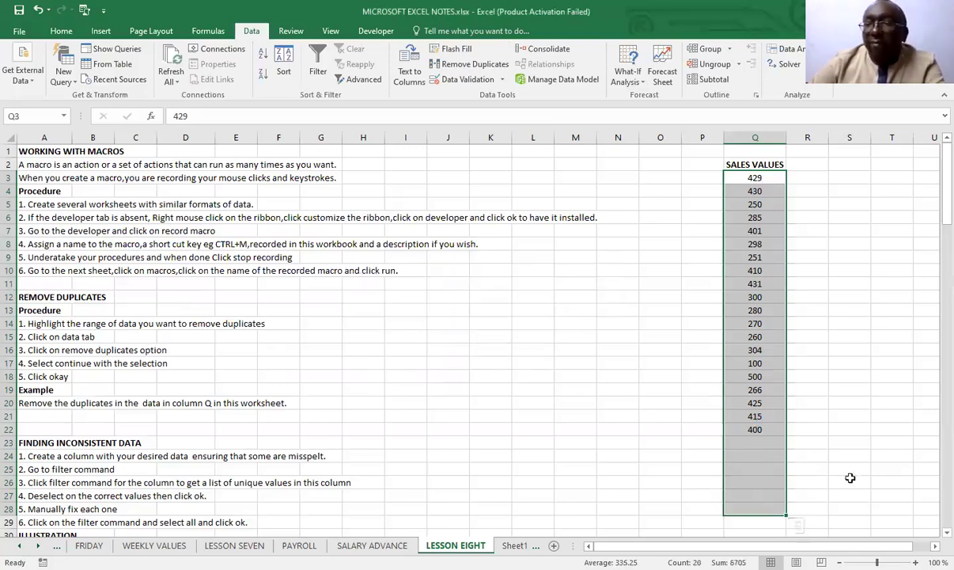
left_click(850, 442)
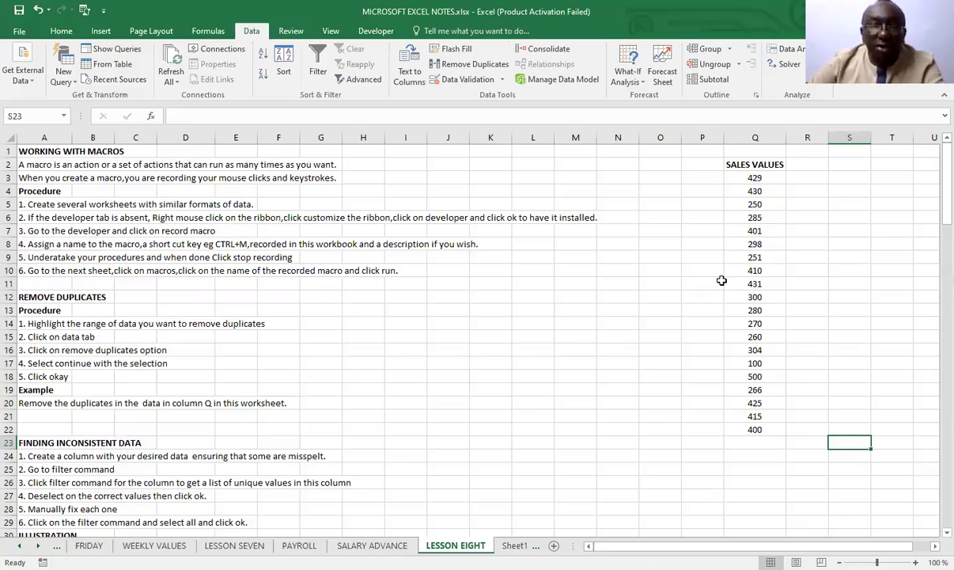
Review the SORTING DATA notes on checking your data and open the SALES DATA worksheet
scroll(722, 280, "down", 8)
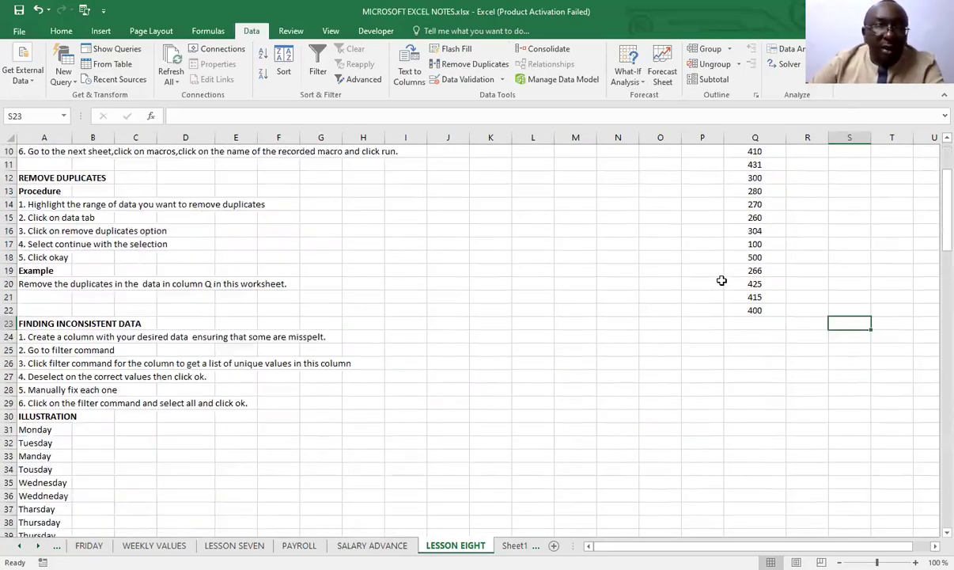
scroll(722, 280, "down", 4)
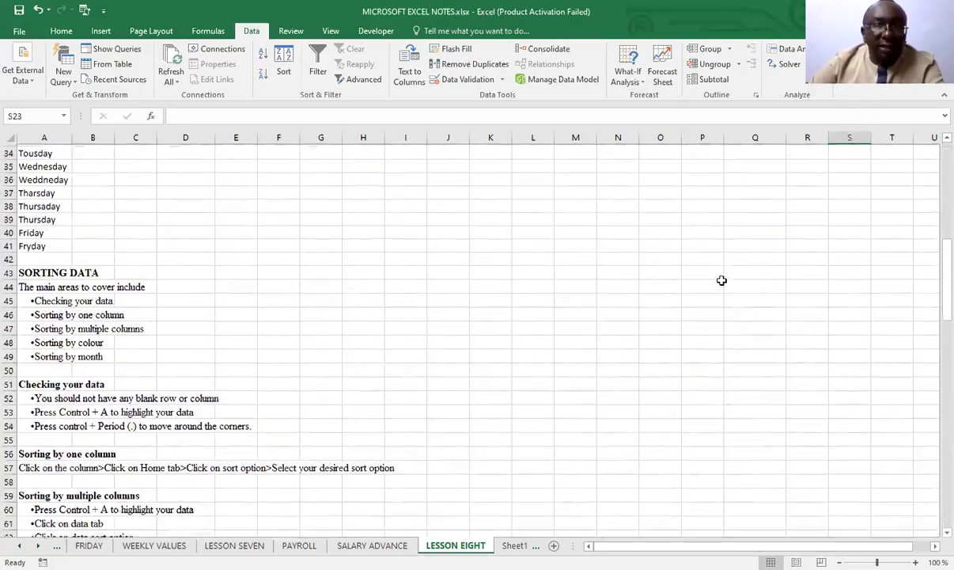
scroll(721, 280, "down", 1)
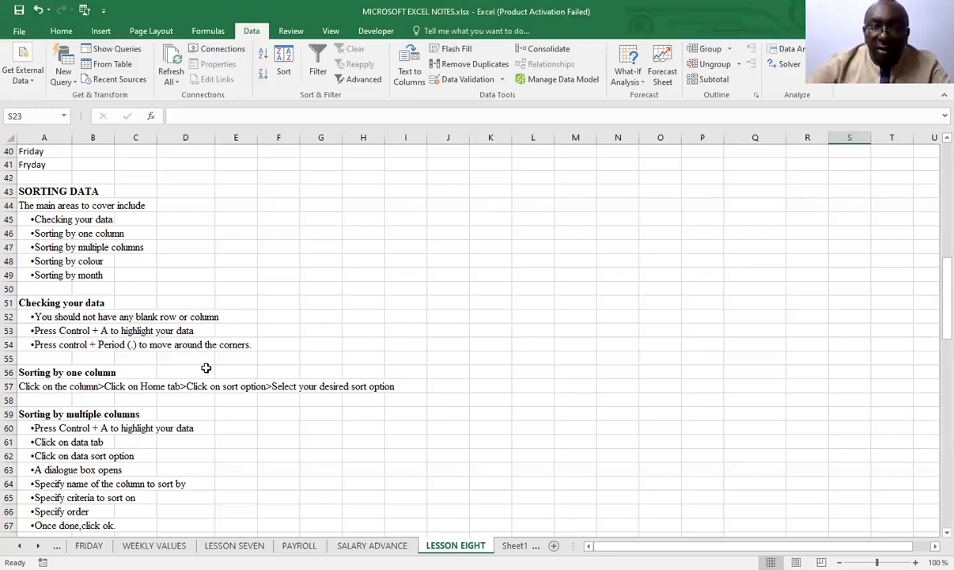
left_click(513, 545)
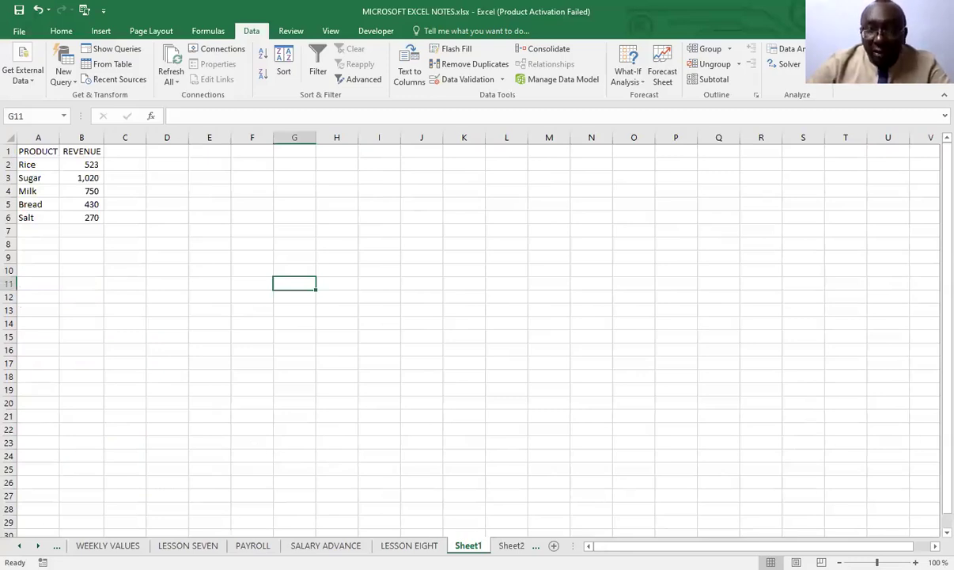
left_click(511, 545)
left_click(483, 545)
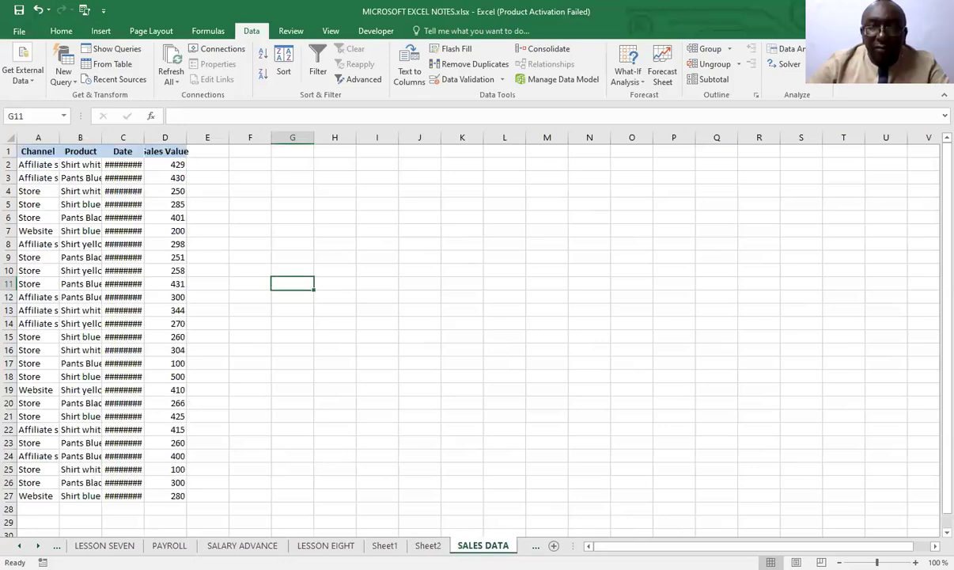
AutoFit the Channel, Product, Date and Sales Value columns so their contents fit
left_click(360, 429)
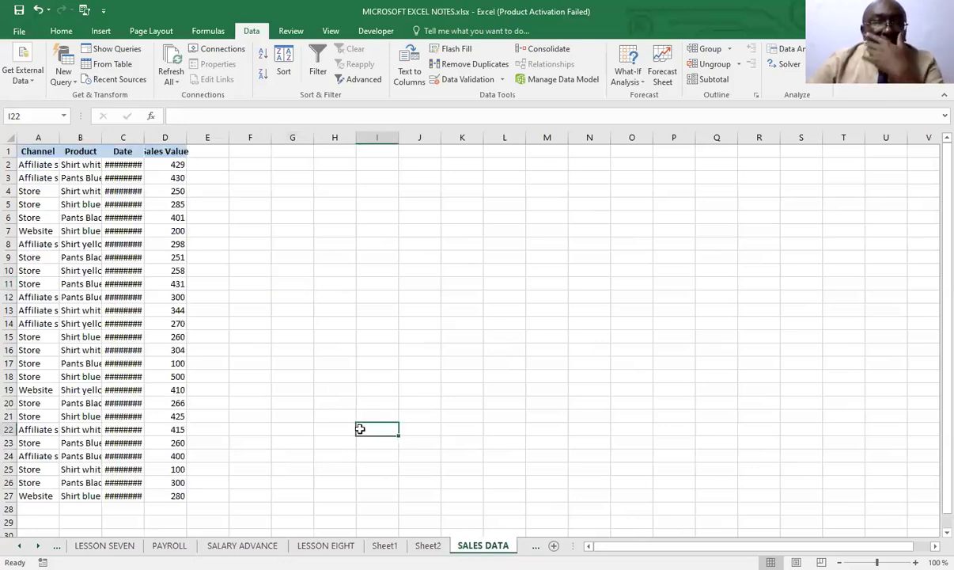
double_click(143, 139)
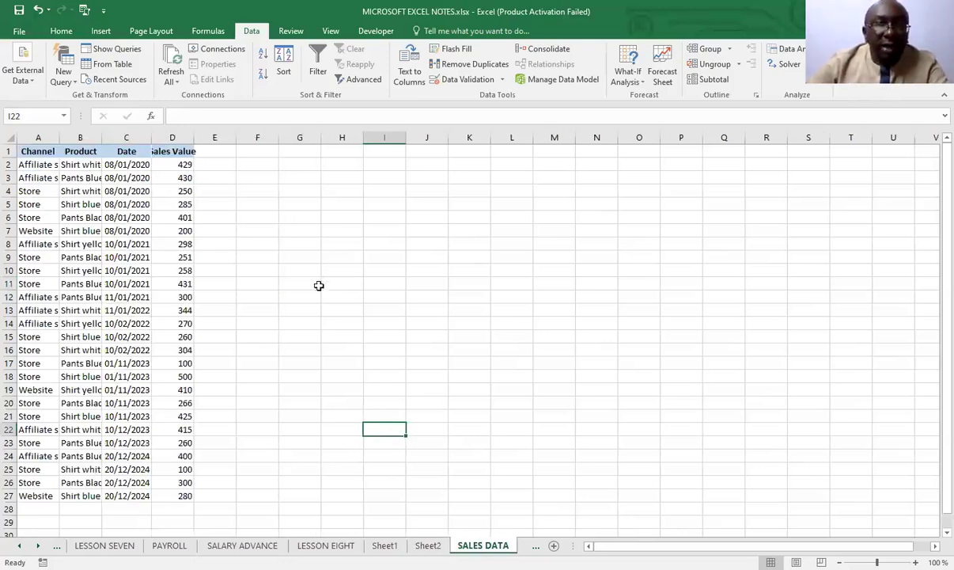
double_click(59, 138)
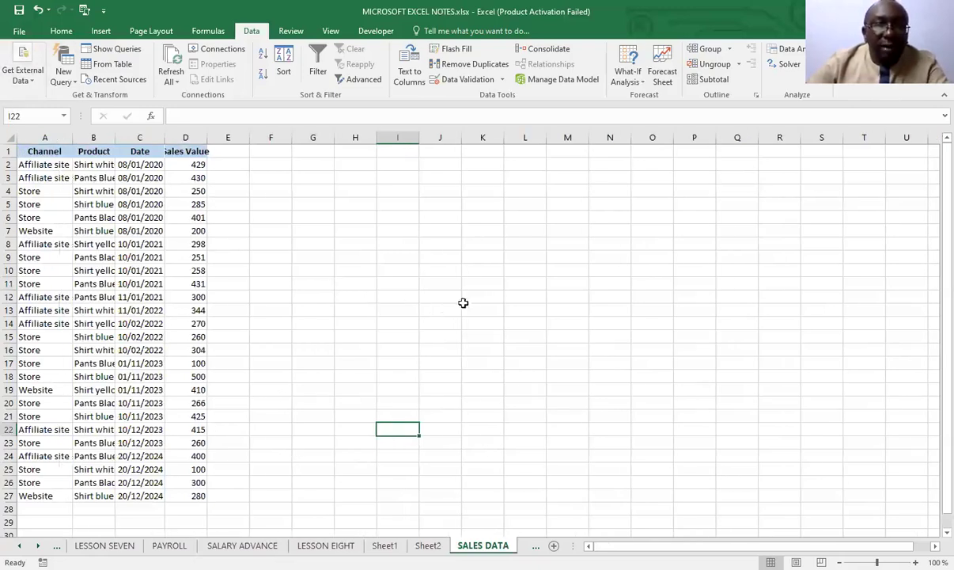
double_click(207, 138)
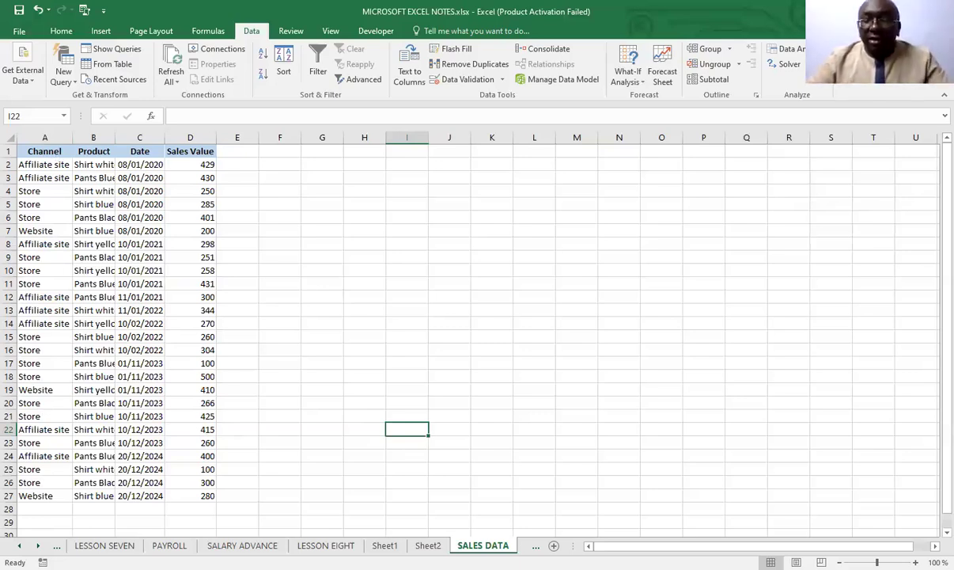
left_click(247, 388)
left_click(80, 279)
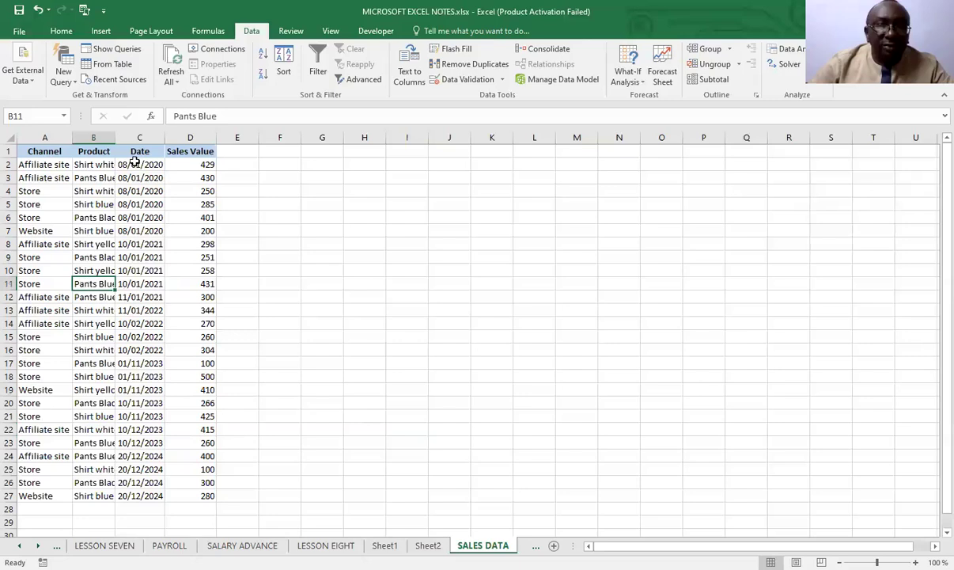
double_click(115, 138)
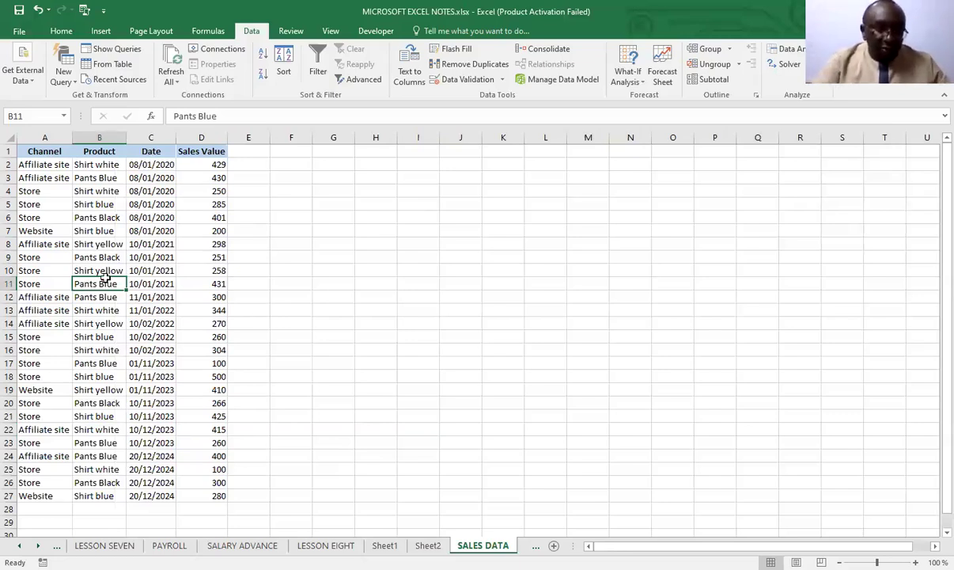
Select the whole sales table and cycle the active cell through its corners to check the data's extent
key("ctrl+a")
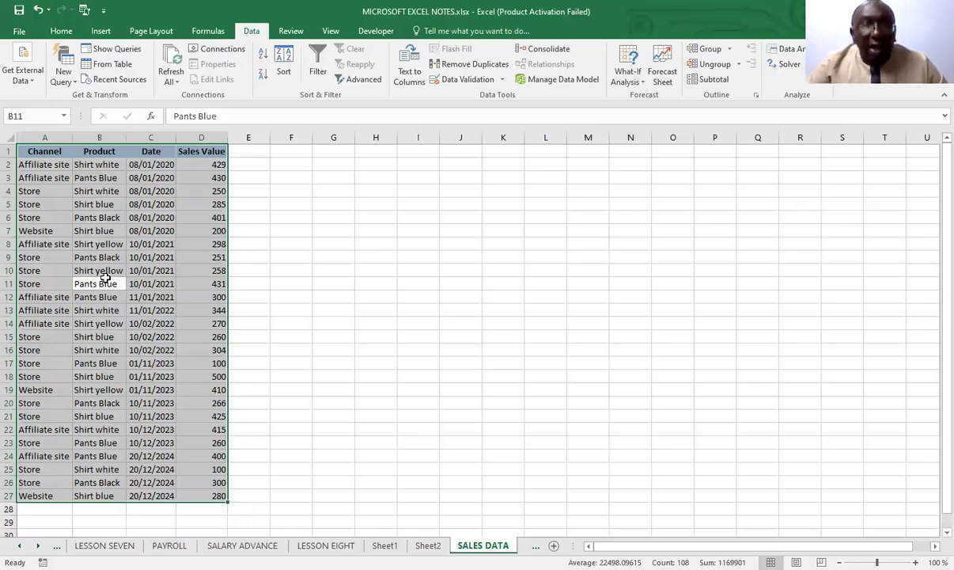
key("ctrl+t")
key("ctrl+period")
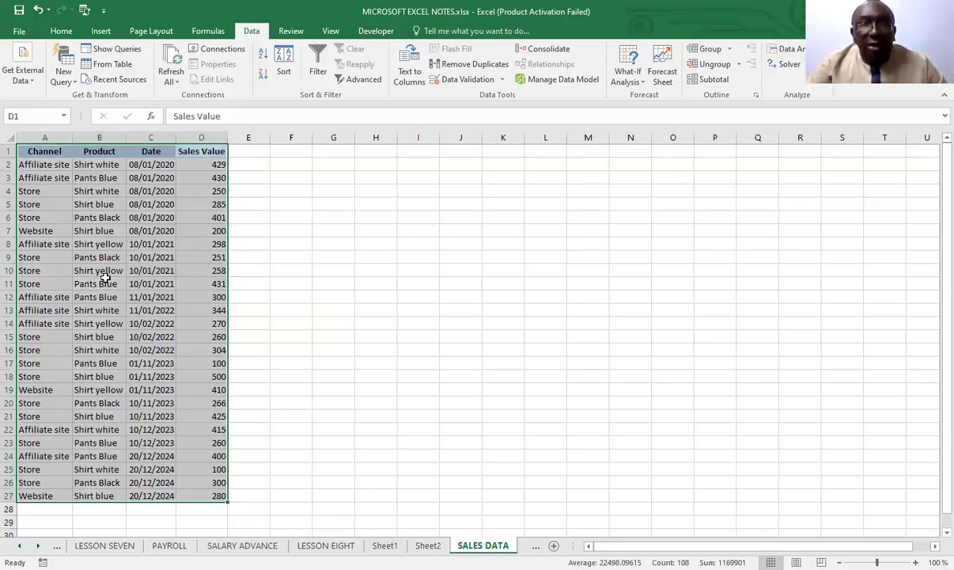
key("ctrl+period")
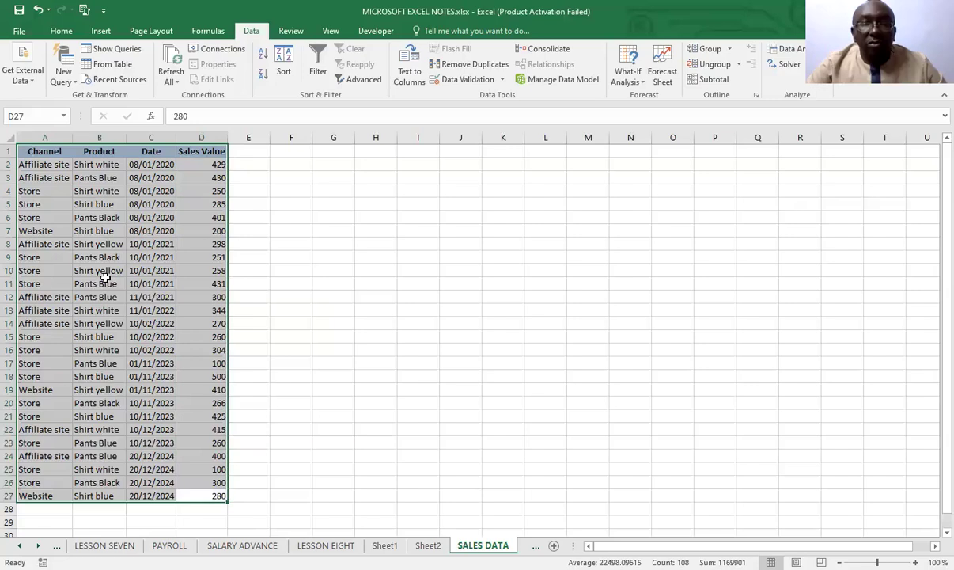
key("ctrl+period")
key("ctrl+period")
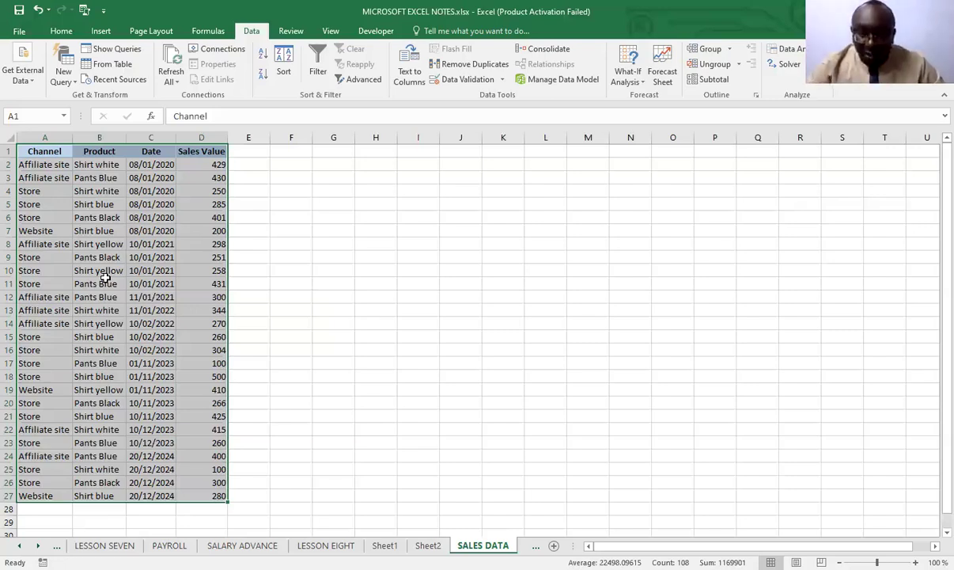
key("ctrl+period")
key("ctrl+period")
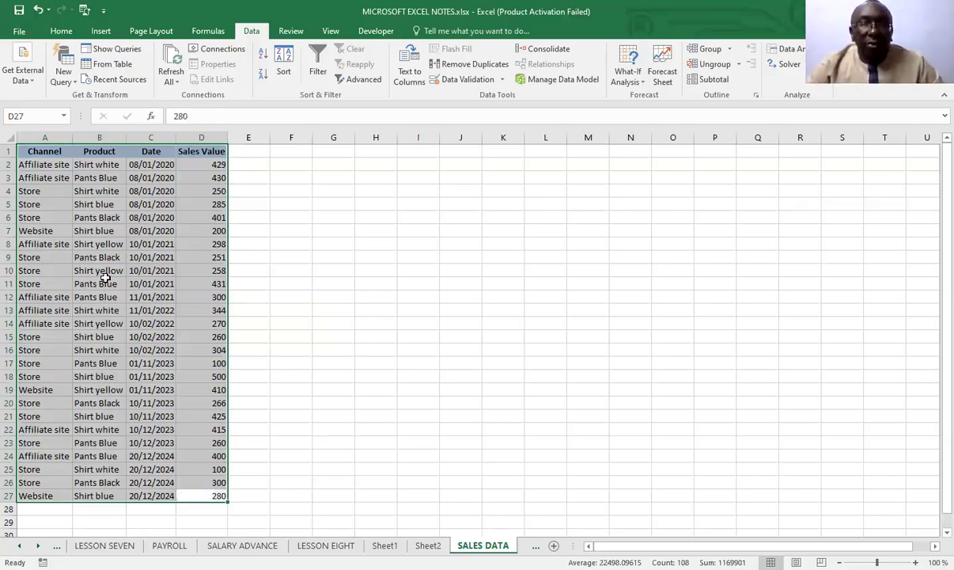
key("ctrl+period")
key("ctrl+period")
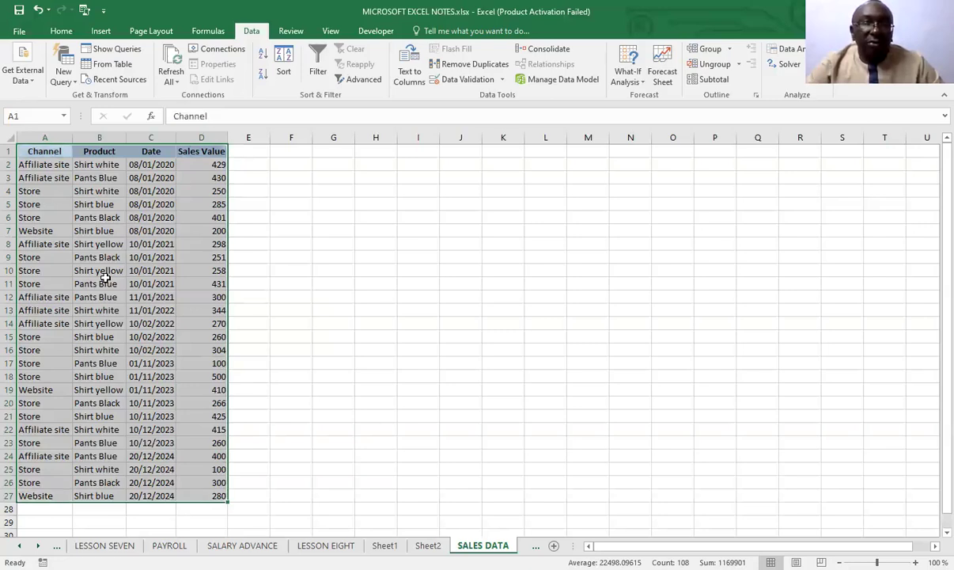
key("ctrl+period")
key("ctrl+period")
key("ctrl+period")
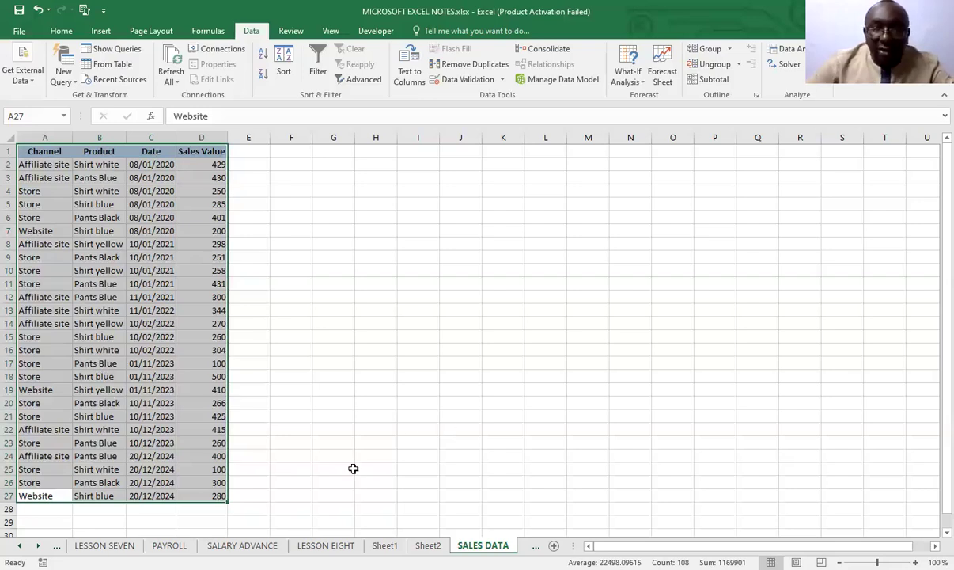
Return to the LESSON EIGHT worksheet and read the notes on sorting by one and multiple columns
left_click(325, 545)
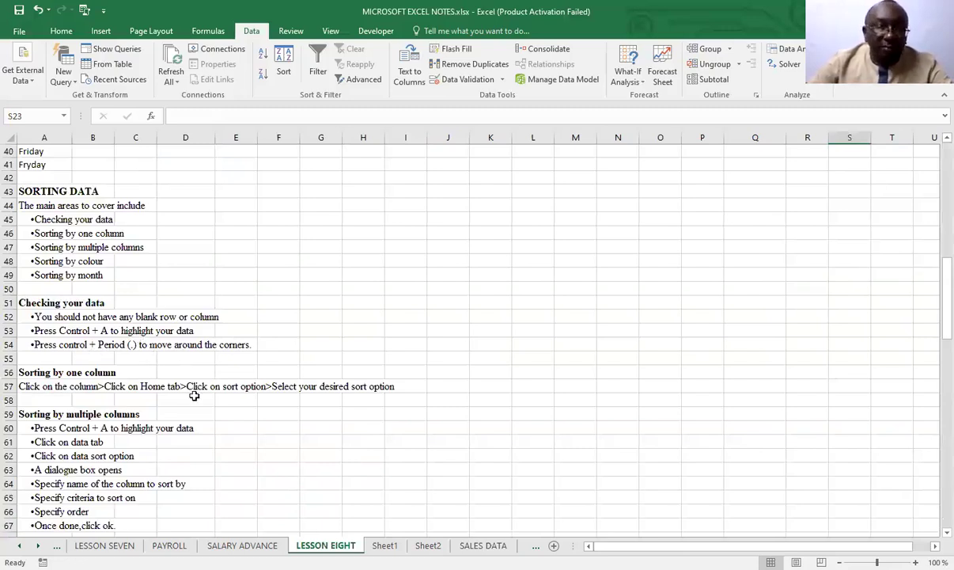
scroll(194, 396, "down", 1)
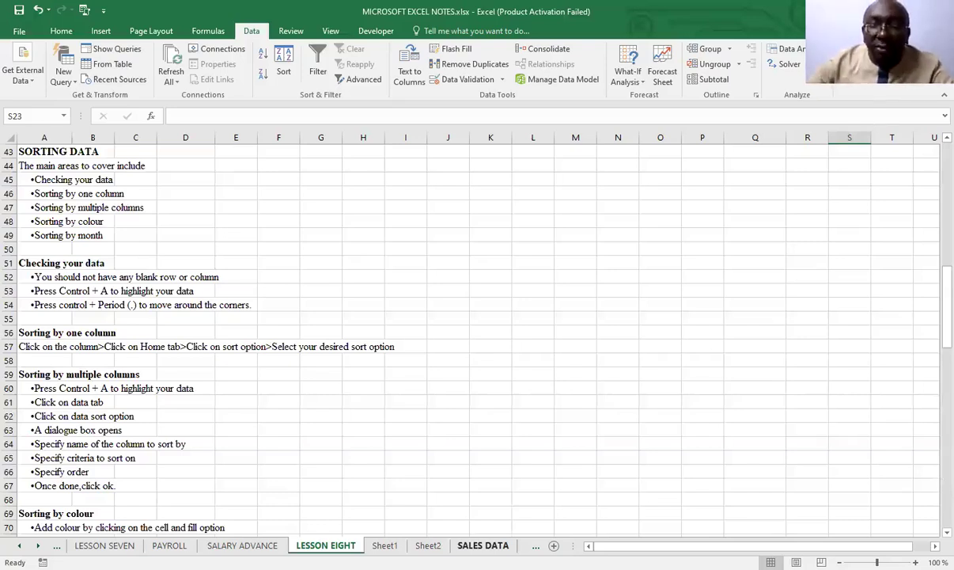
Sort only the Channel column of SALES DATA A to Z, continuing with the current selection, and undo the sort
left_click(483, 545)
left_click(446, 348)
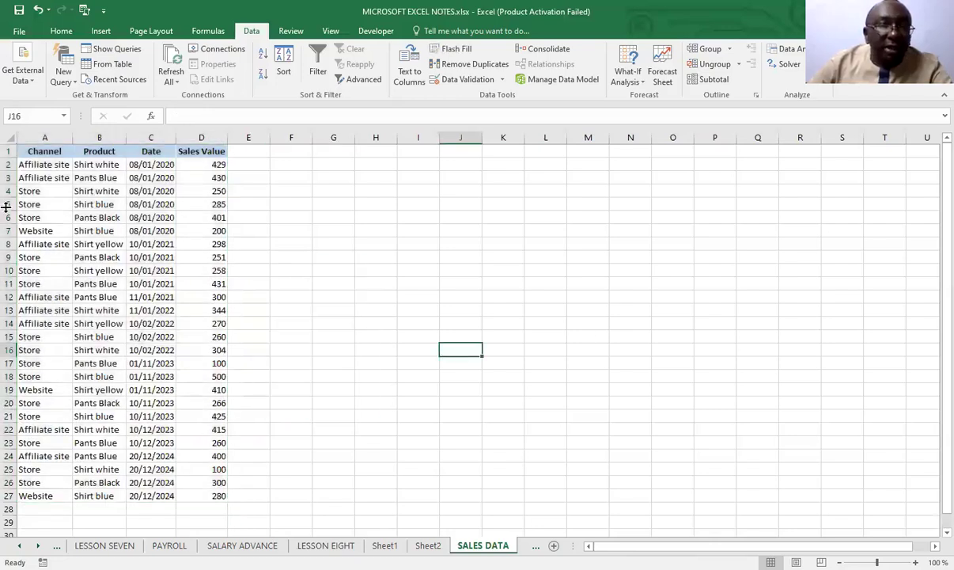
left_click(43, 137)
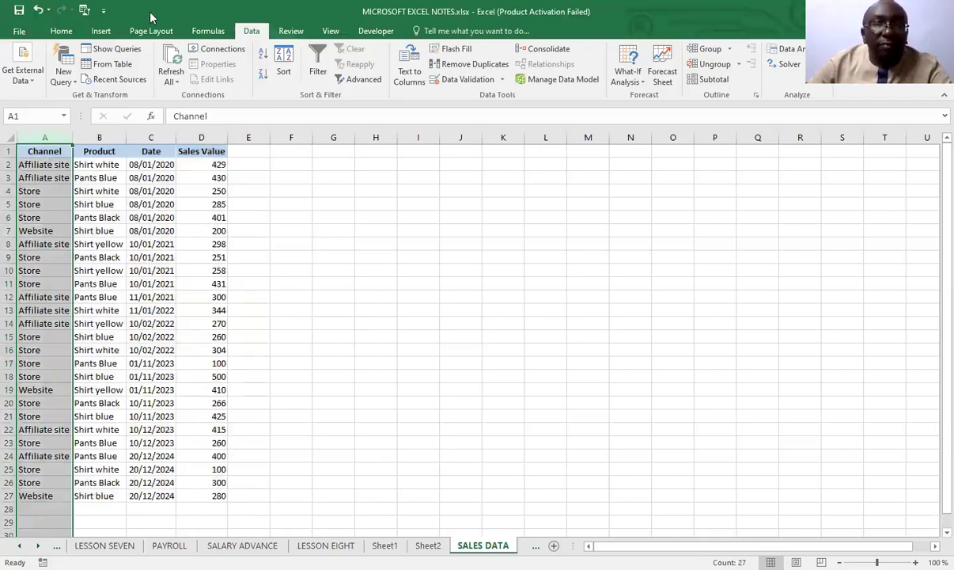
left_click(61, 31)
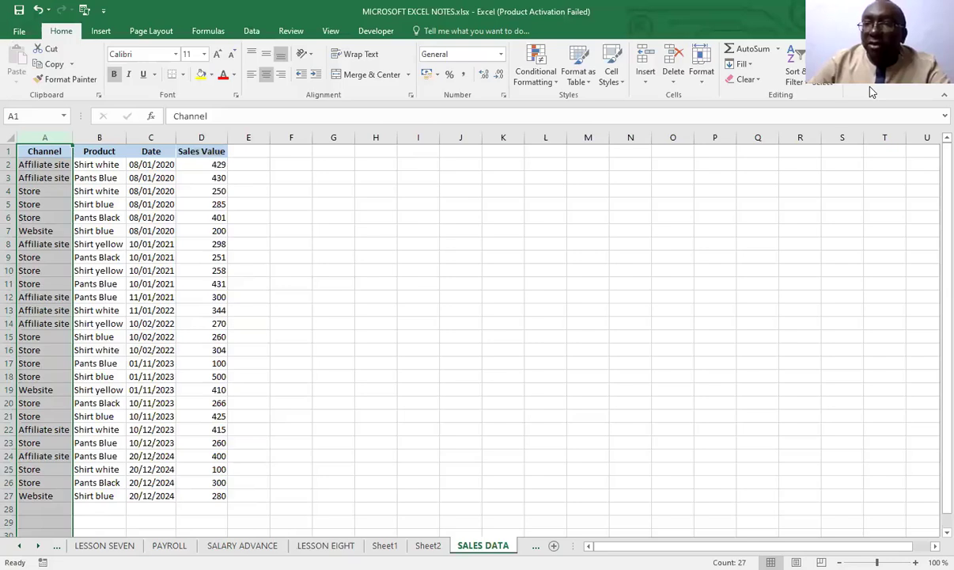
left_click(803, 84)
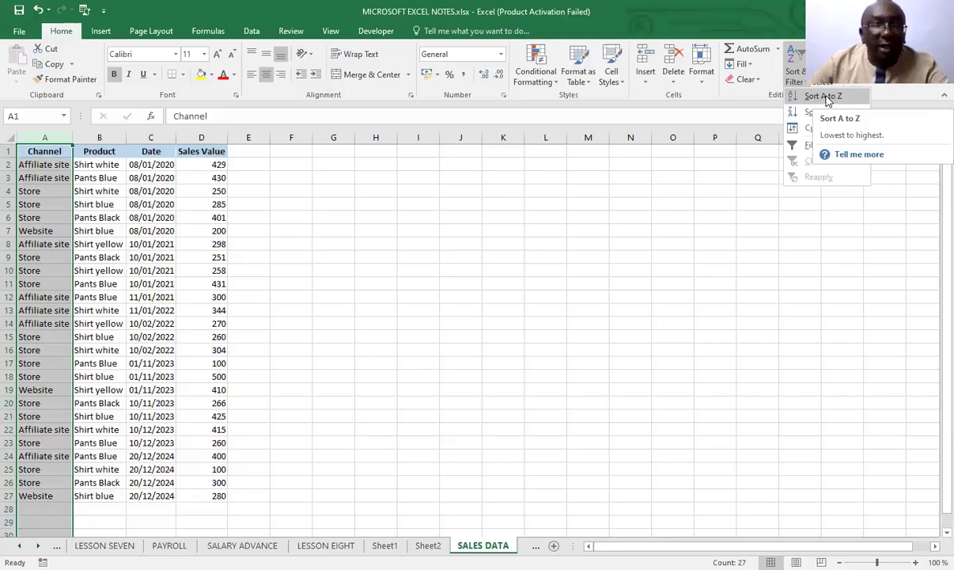
left_click(826, 96)
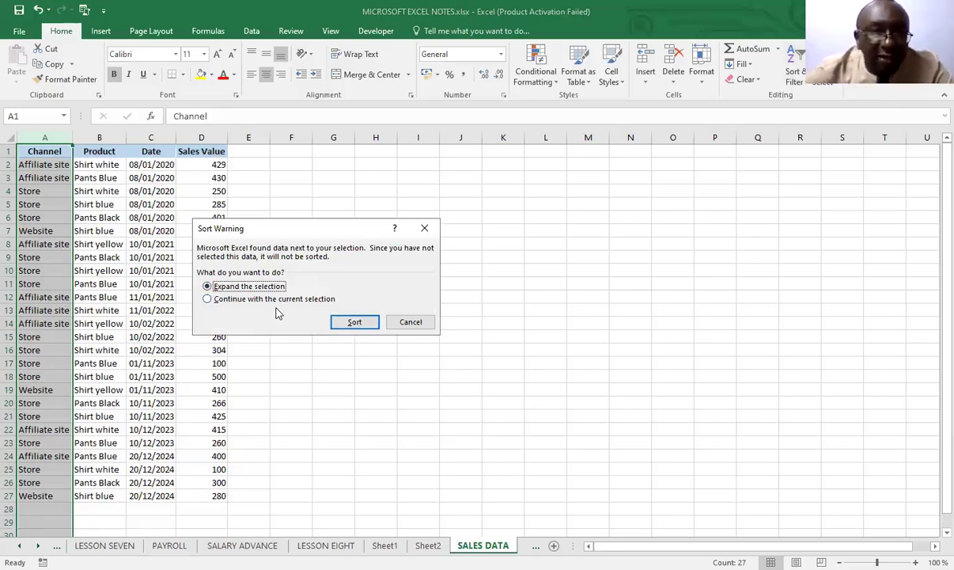
left_click(208, 299)
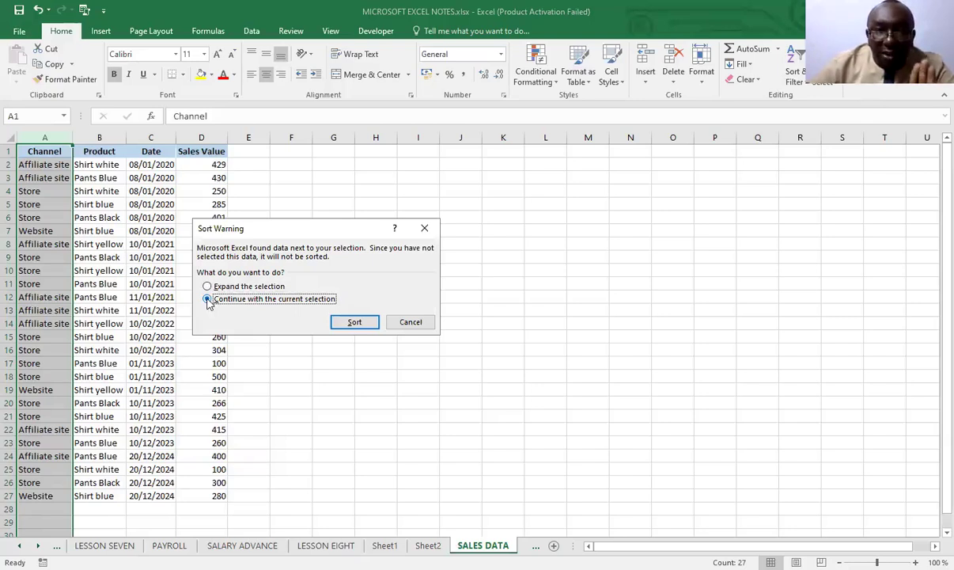
left_click(354, 323)
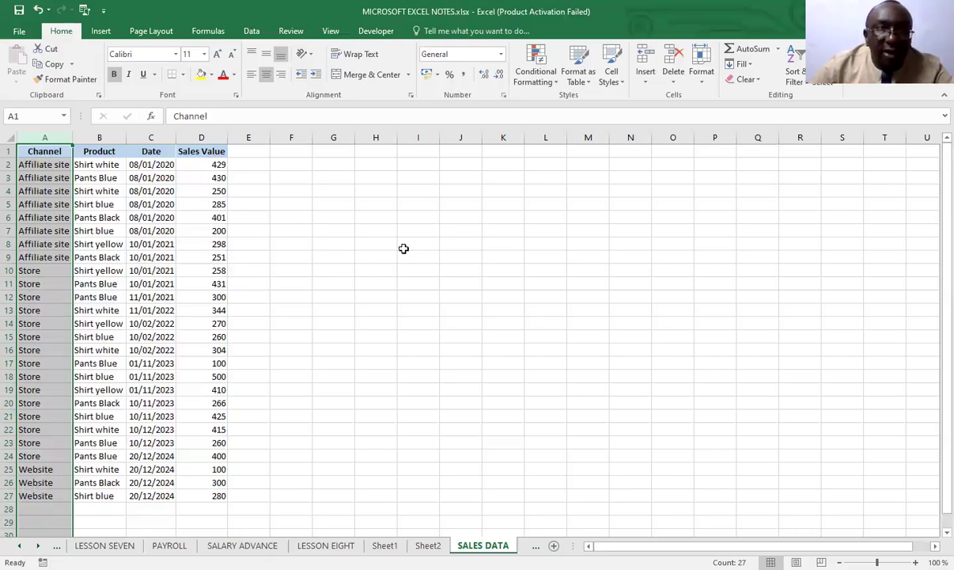
left_click(36, 9)
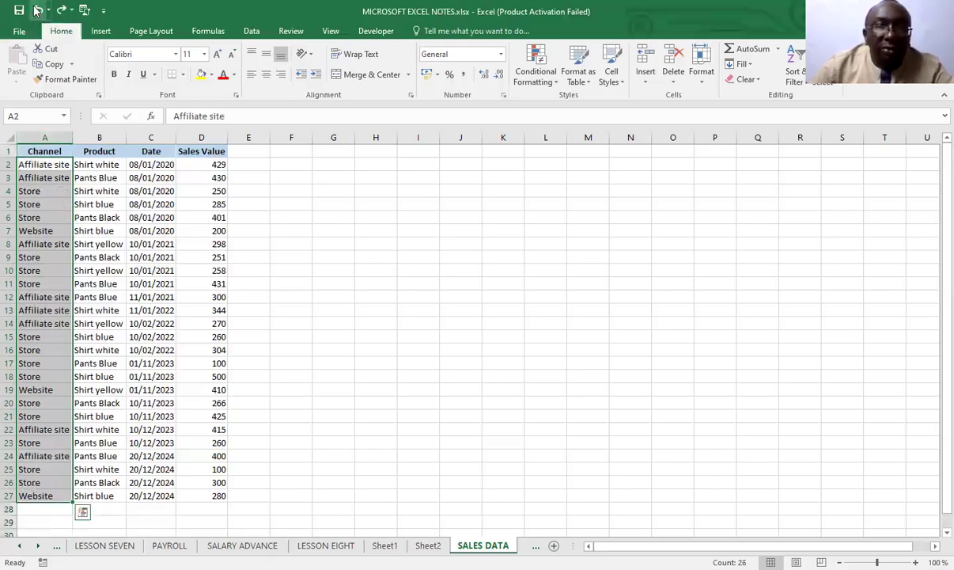
Sort the Channel column A to Z with the selection expanded to the adjacent data, and undo the sort
left_click(807, 86)
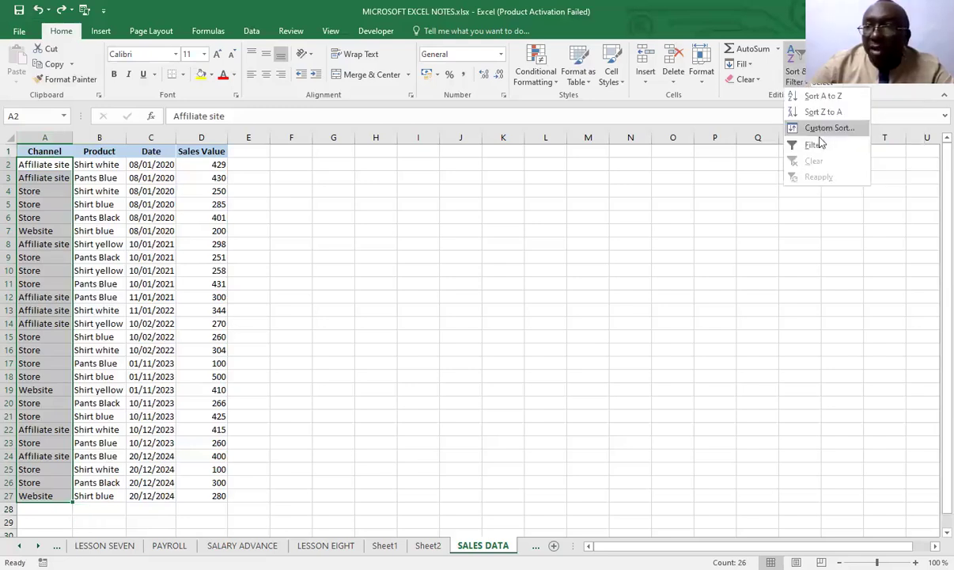
left_click(819, 97)
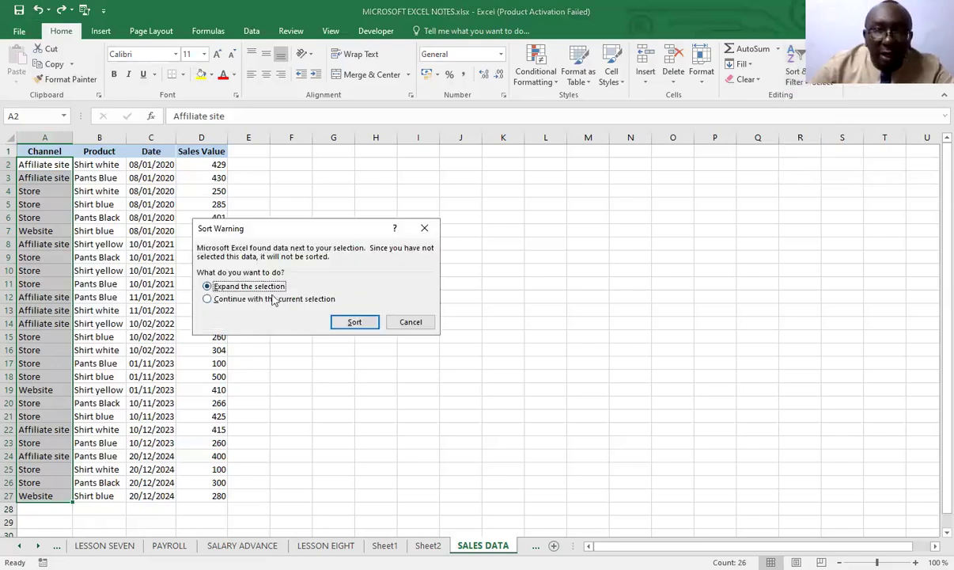
left_click(355, 322)
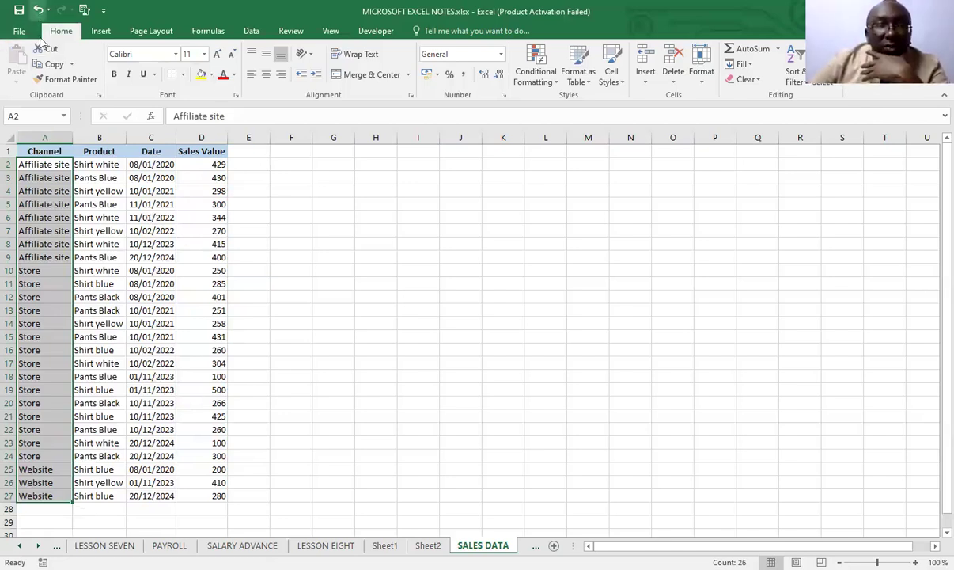
left_click(36, 9)
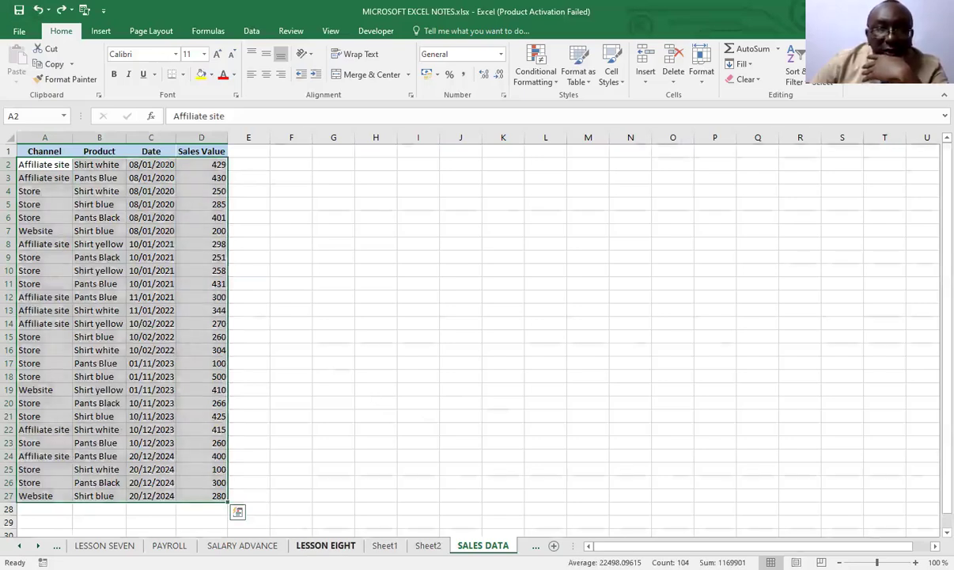
Read the LESSON EIGHT notes on sorting by multiple columns and return to the SALES DATA worksheet
left_click(349, 545)
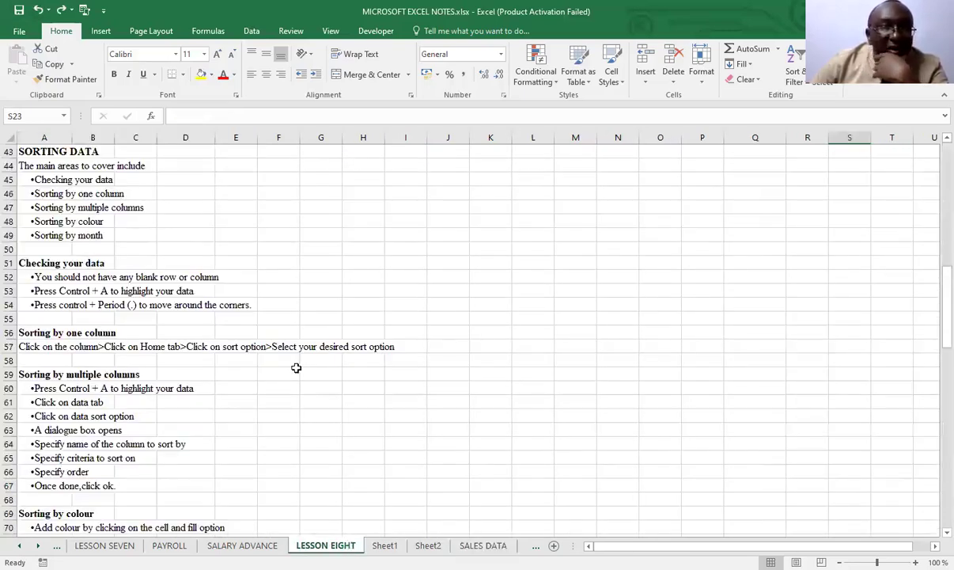
scroll(297, 372, "down", 1)
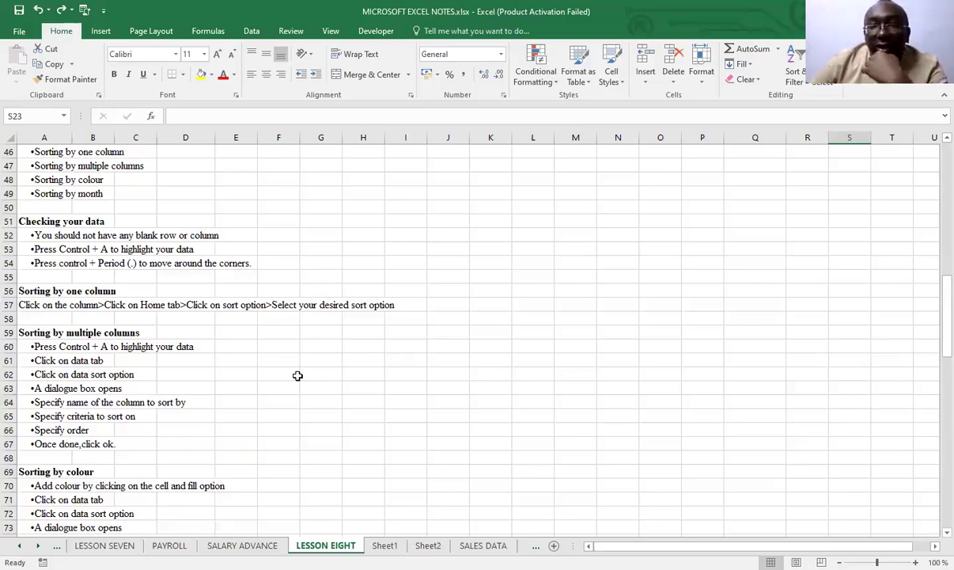
left_click(484, 545)
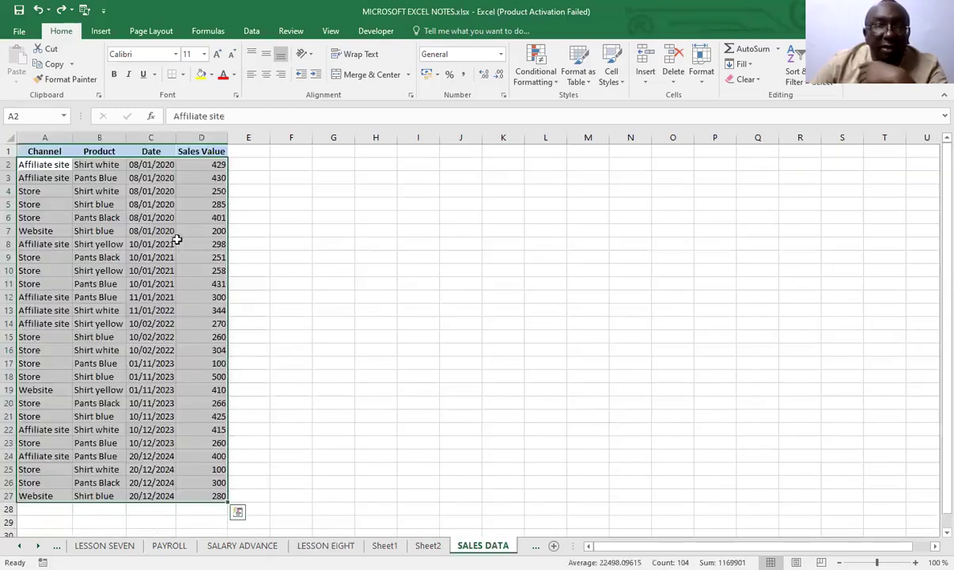
Select the whole sales table, custom sort it by Channel on Values from A to Z, and undo the sort
left_click(331, 333)
left_click(101, 253)
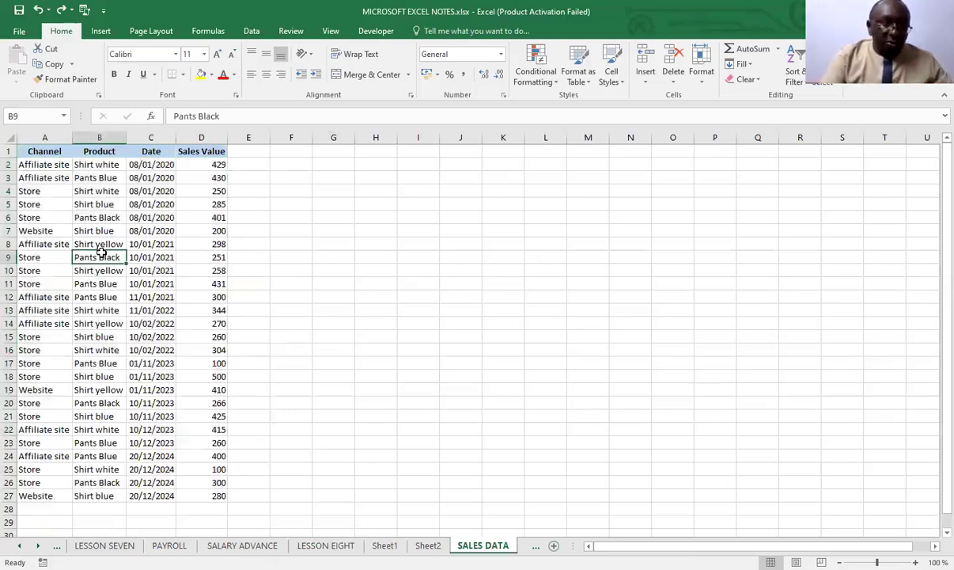
key("ctrl+a")
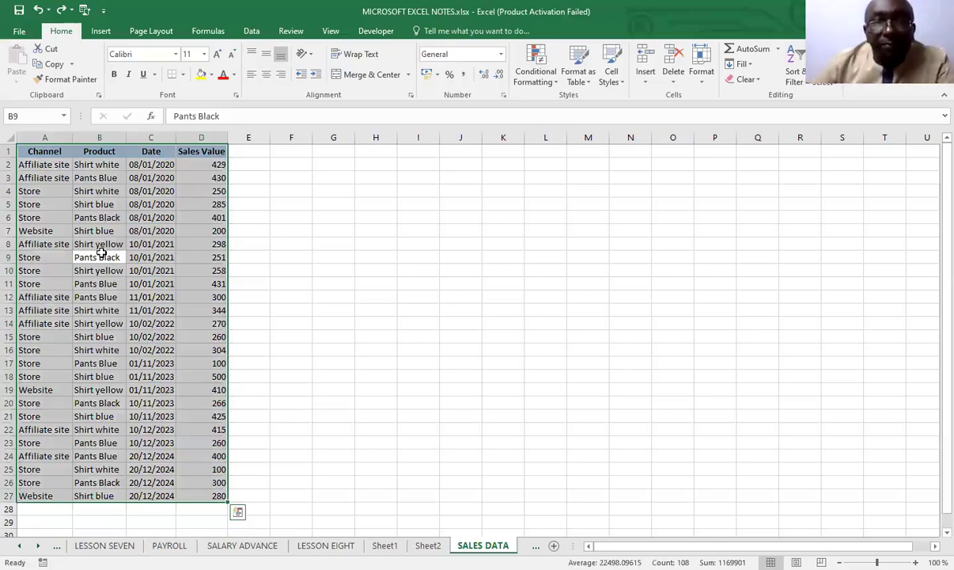
left_click(253, 32)
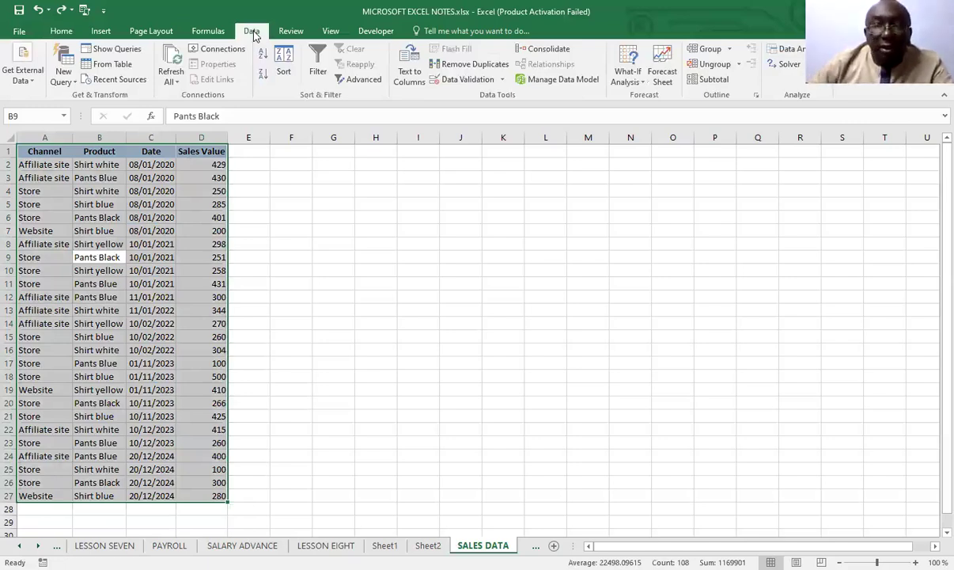
left_click(284, 61)
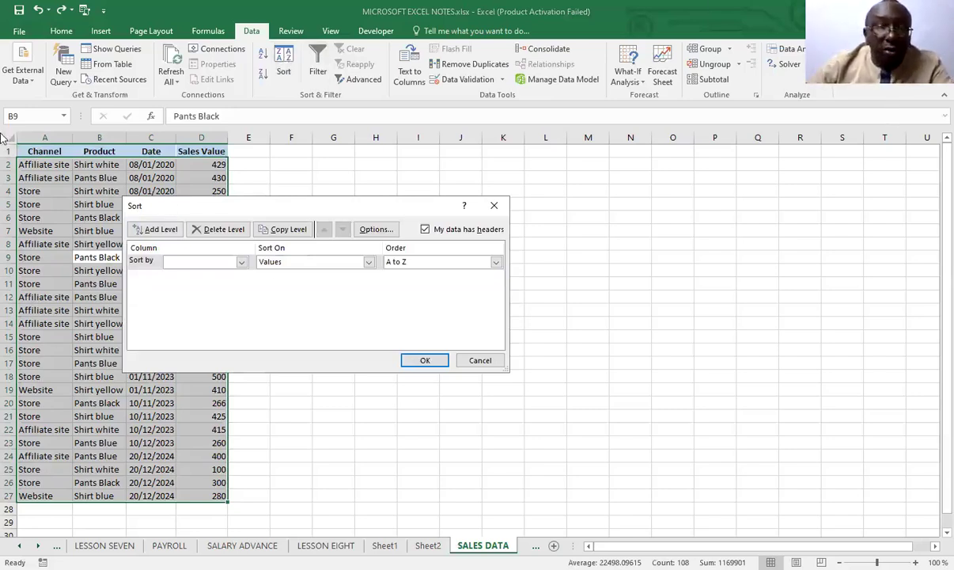
left_click(241, 261)
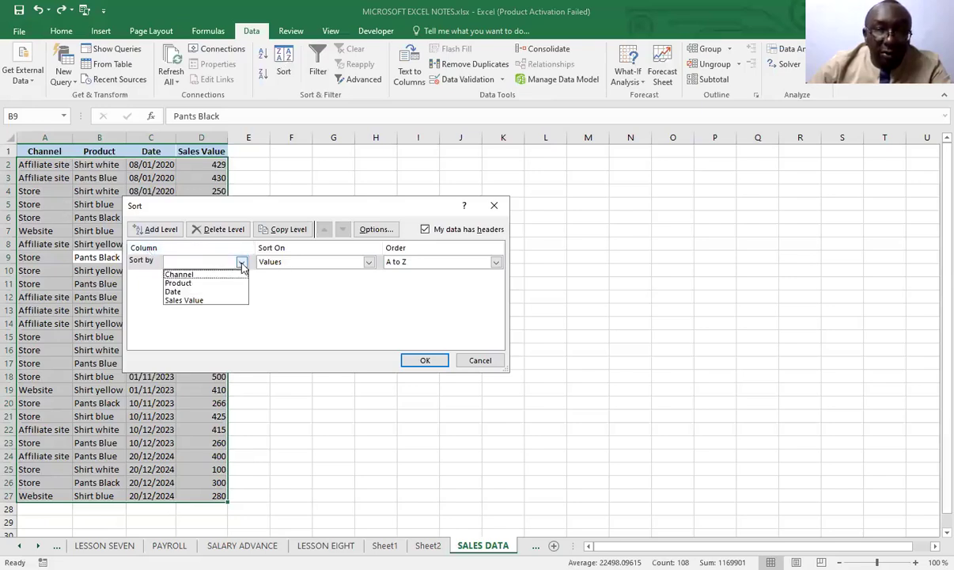
left_click(204, 276)
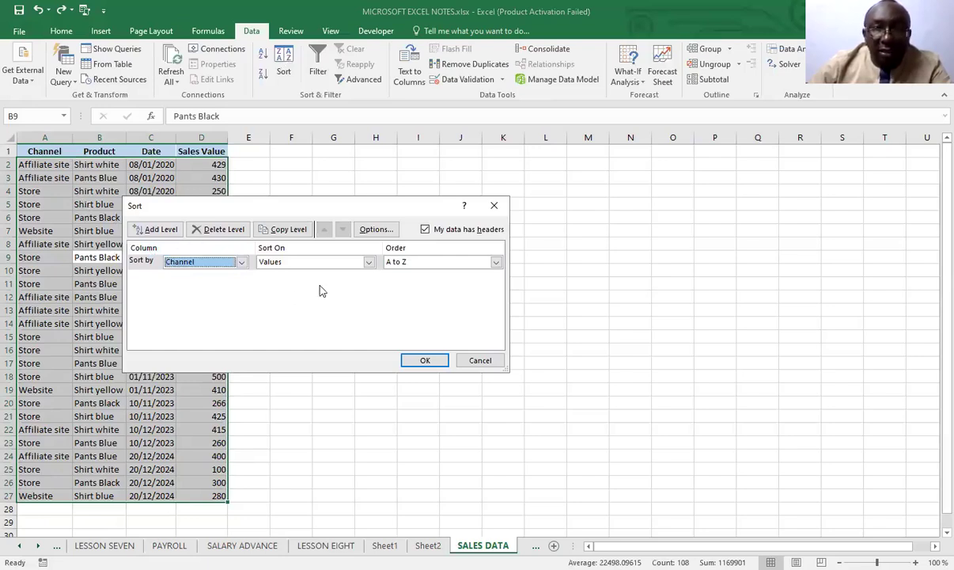
left_click(368, 262)
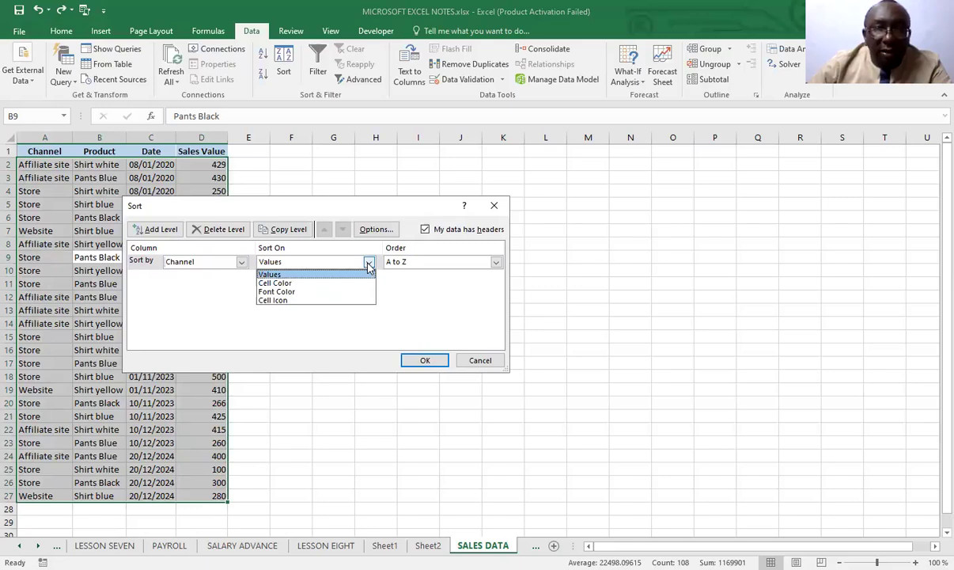
left_click(367, 264)
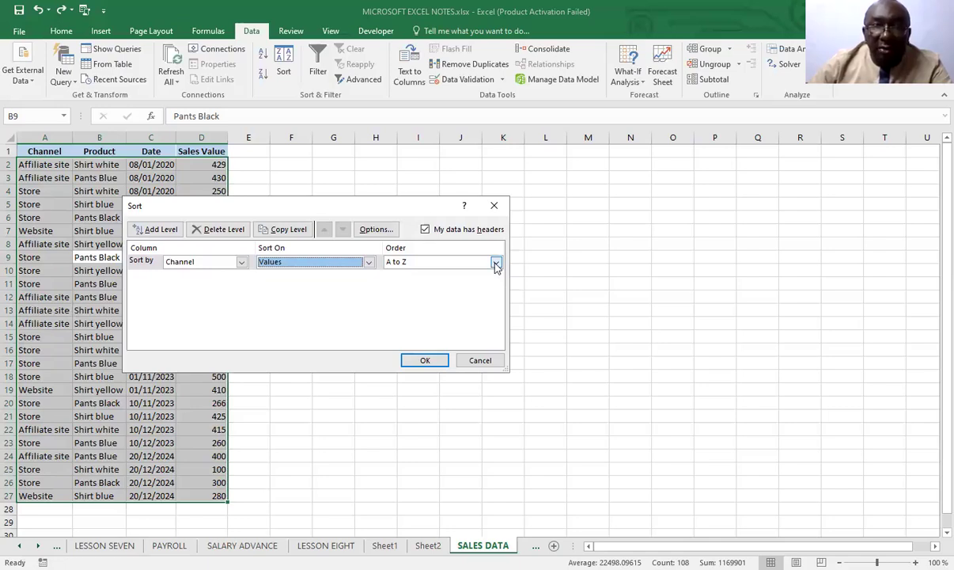
left_click(425, 361)
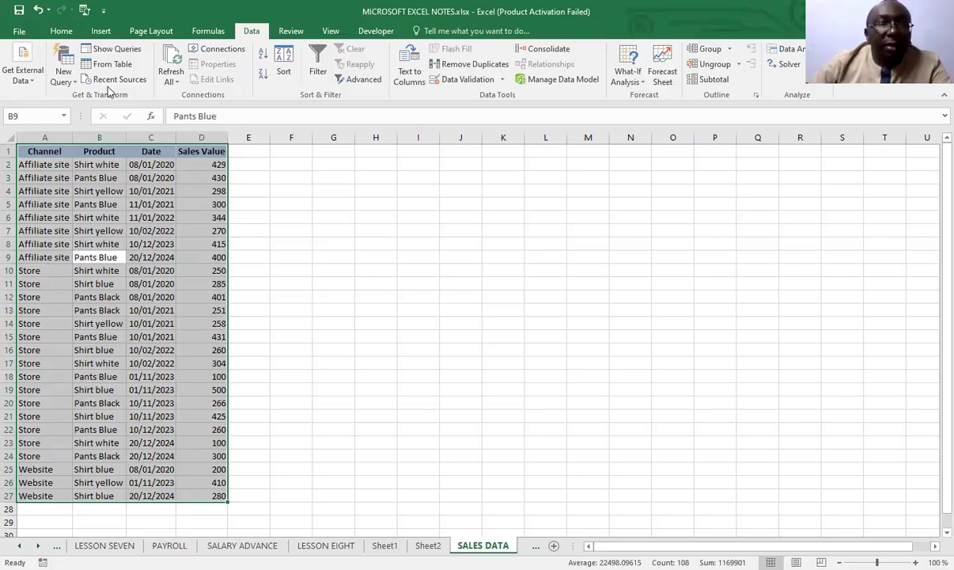
left_click(38, 11)
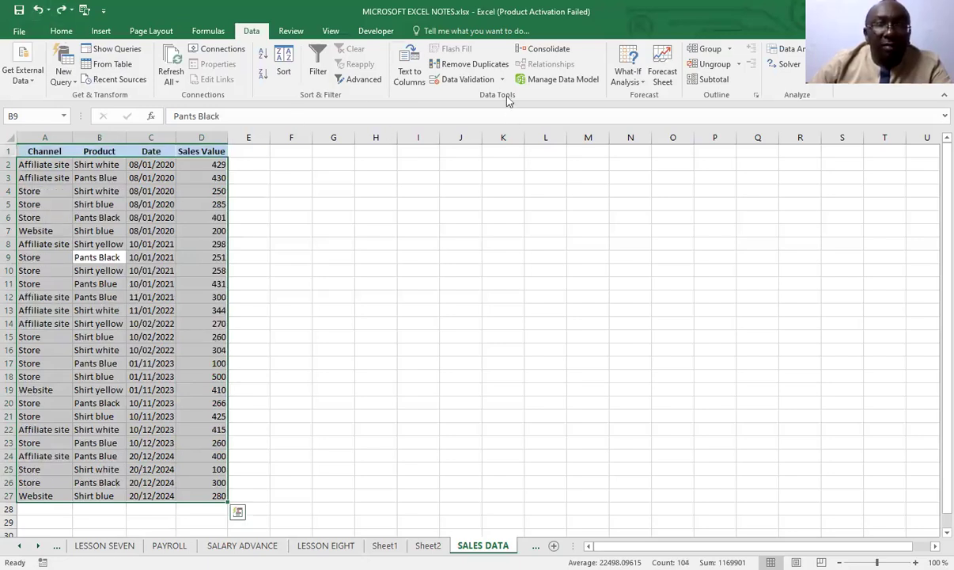
Custom sort the sales table by Channel and then by Product, both on Values from A to Z, and undo the sort
left_click(284, 69)
left_click(241, 262)
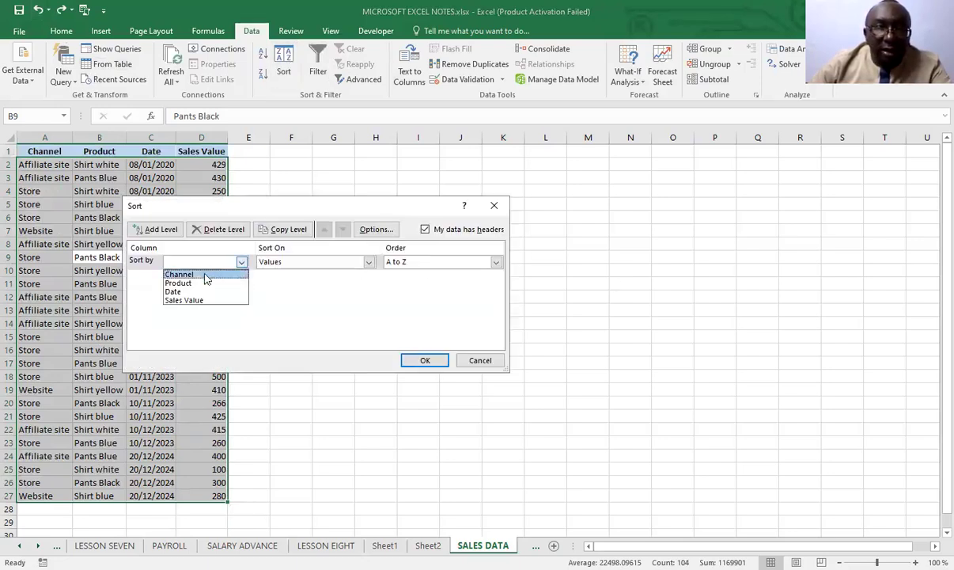
left_click(184, 276)
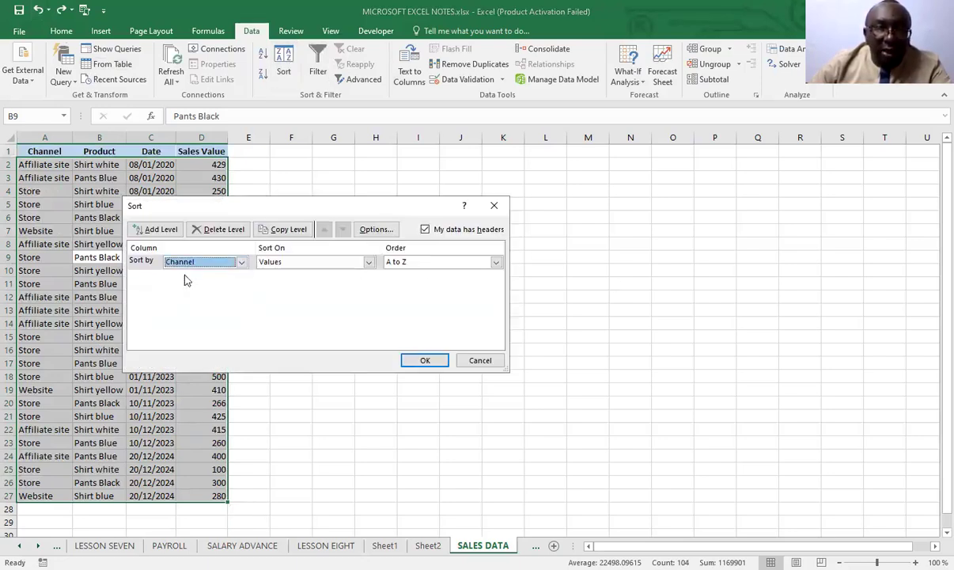
left_click(160, 229)
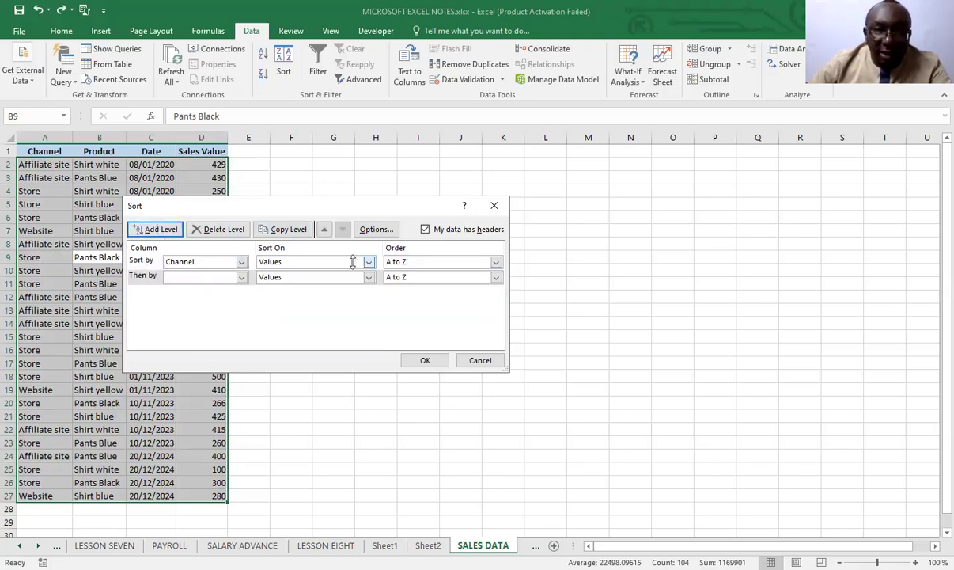
left_click(238, 277)
left_click(183, 298)
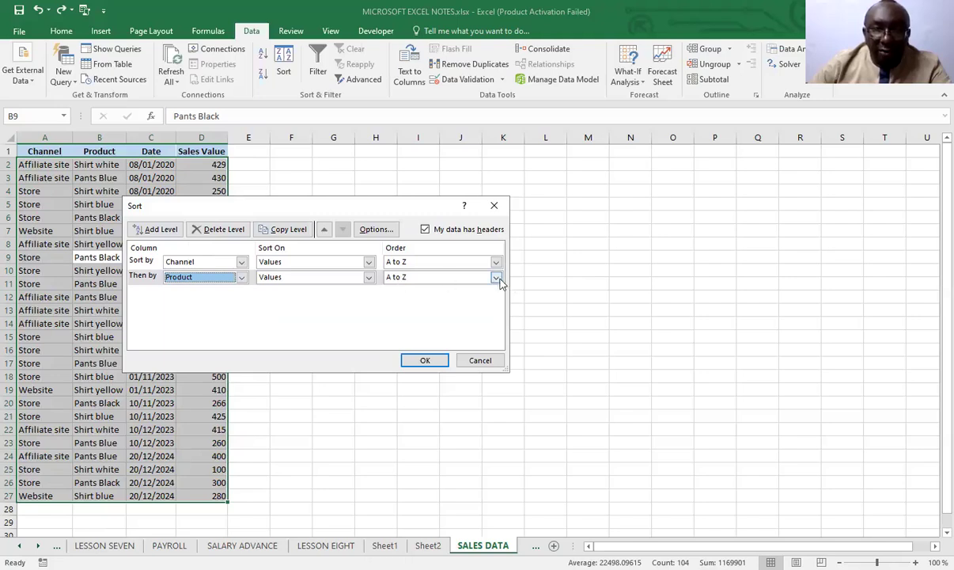
left_click(425, 361)
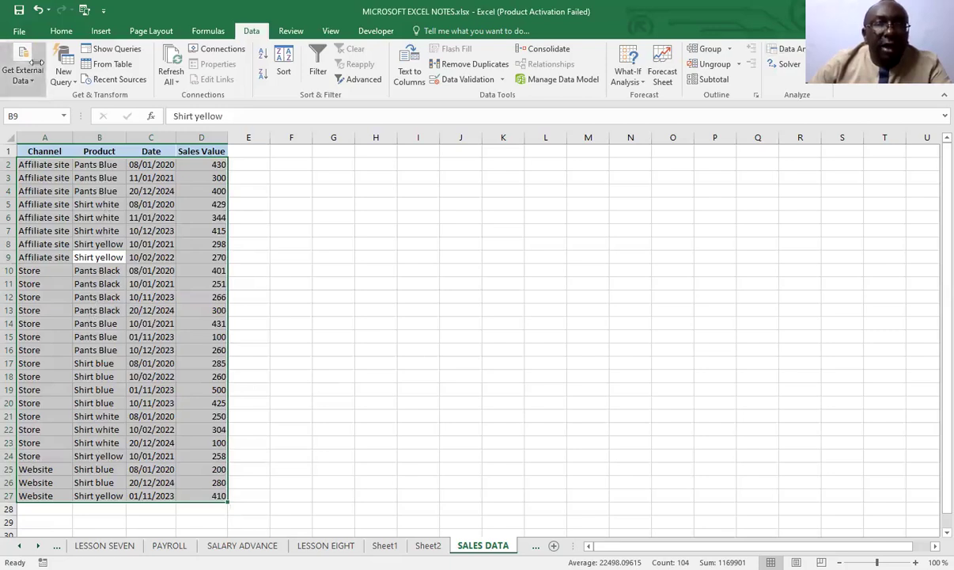
left_click(39, 10)
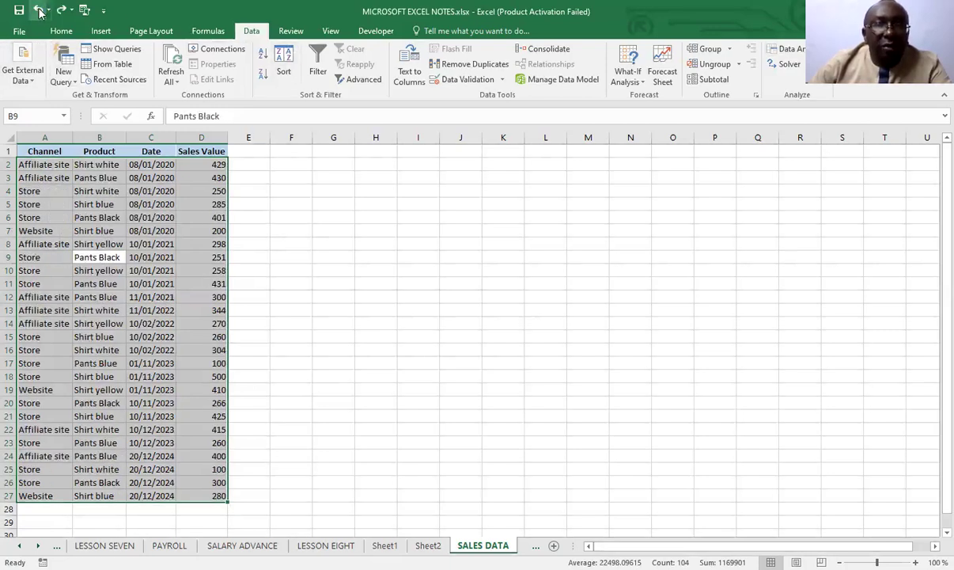
Custom sort the sales table by Date on Values, ordered Oldest to Newest
left_click(289, 61)
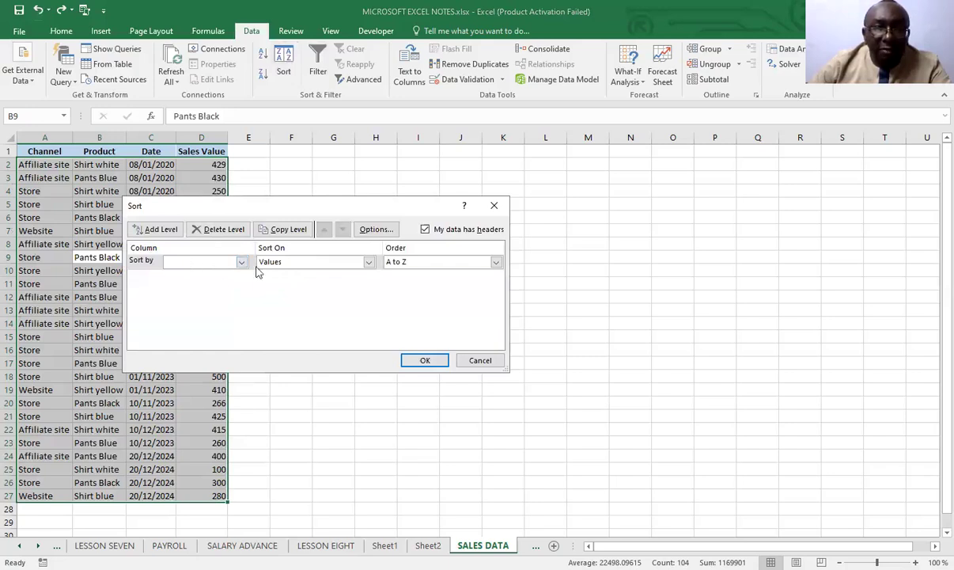
left_click(242, 263)
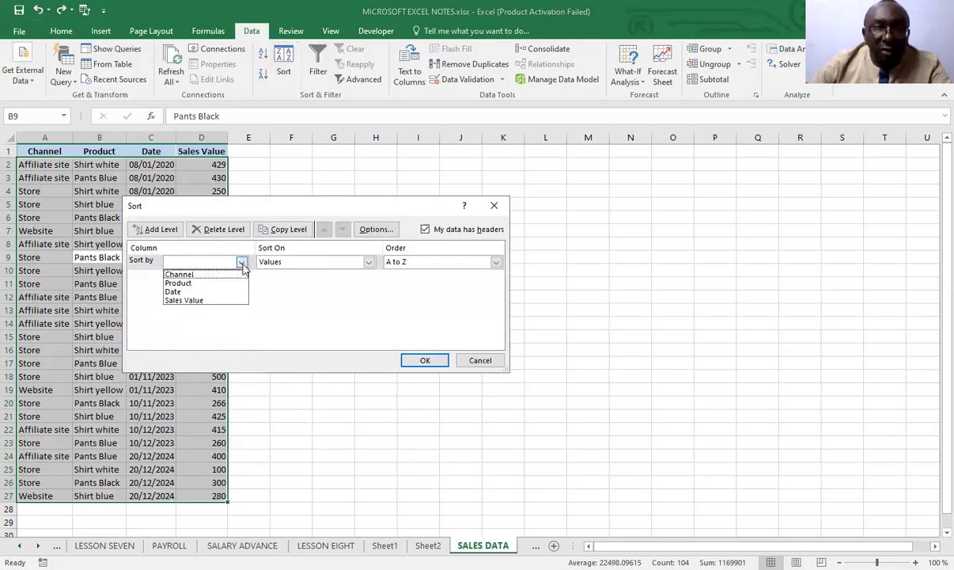
left_click(174, 291)
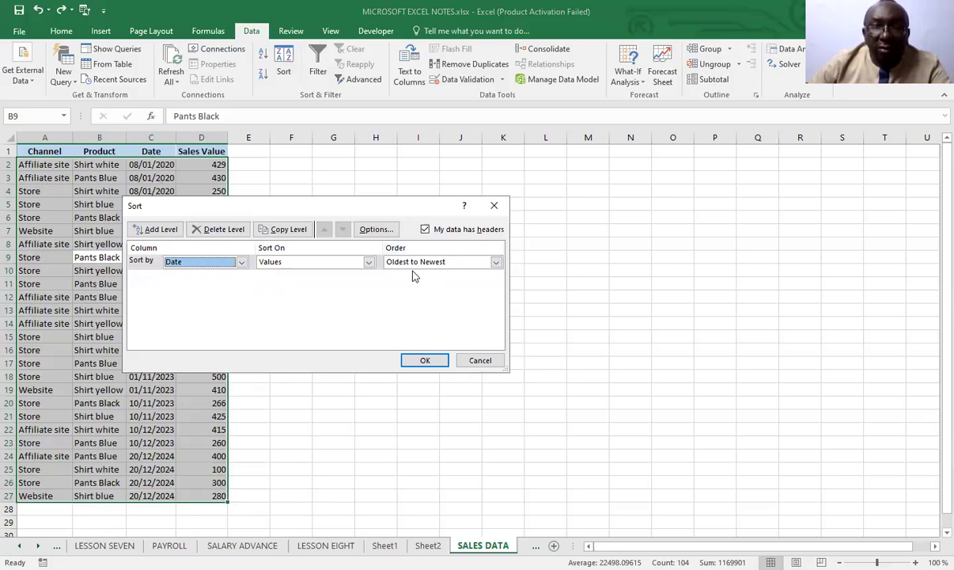
left_click(425, 362)
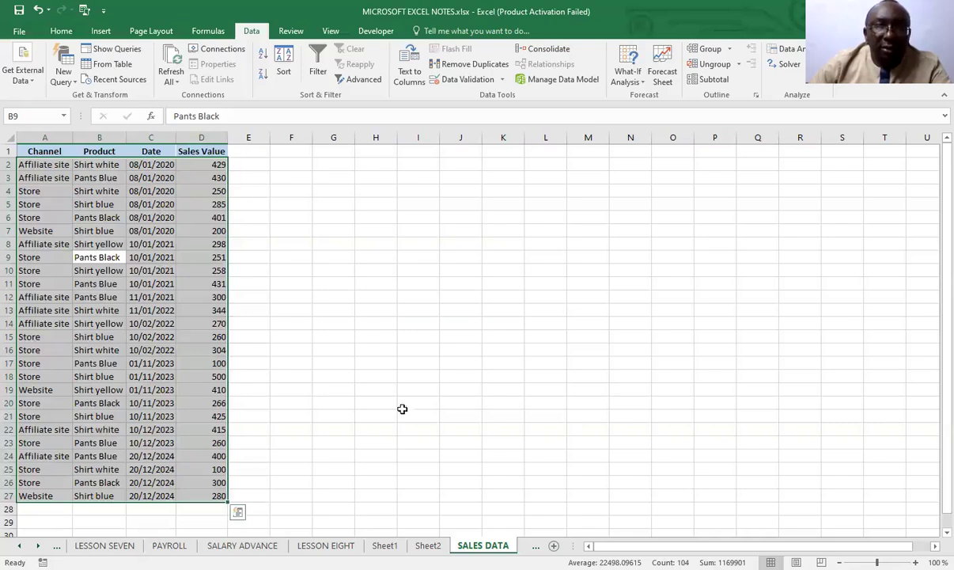
Undo the date sort of the sales table and the column width change made before it
left_click(38, 10)
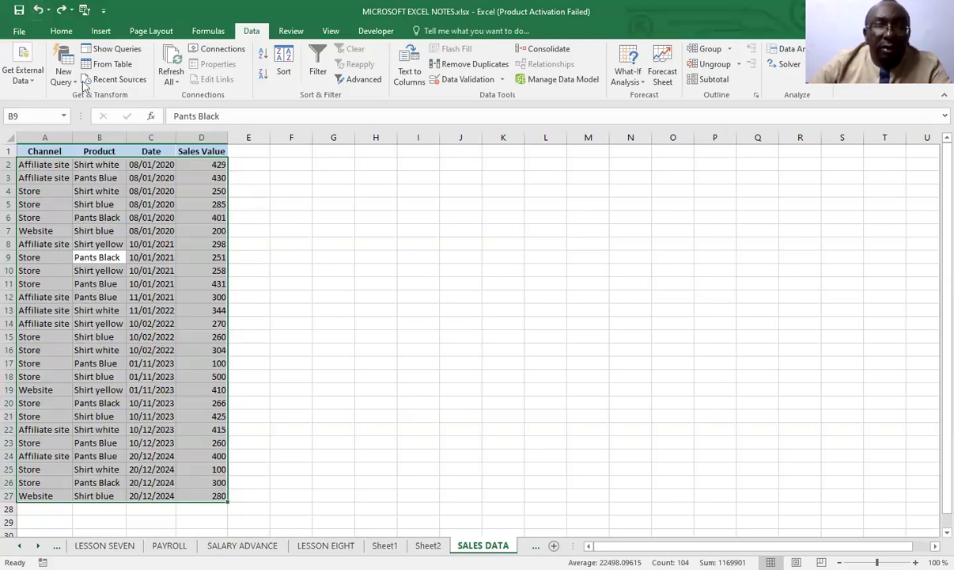
left_click(37, 10)
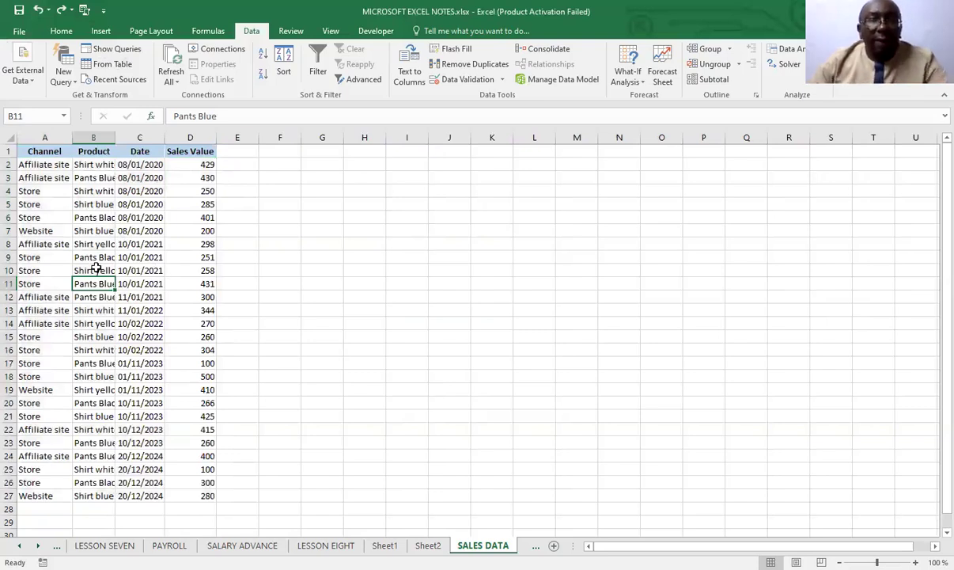
Select the whole sales table, custom sort it by Date on Values from Newest to Oldest, and undo the sort
key("ctrl+a")
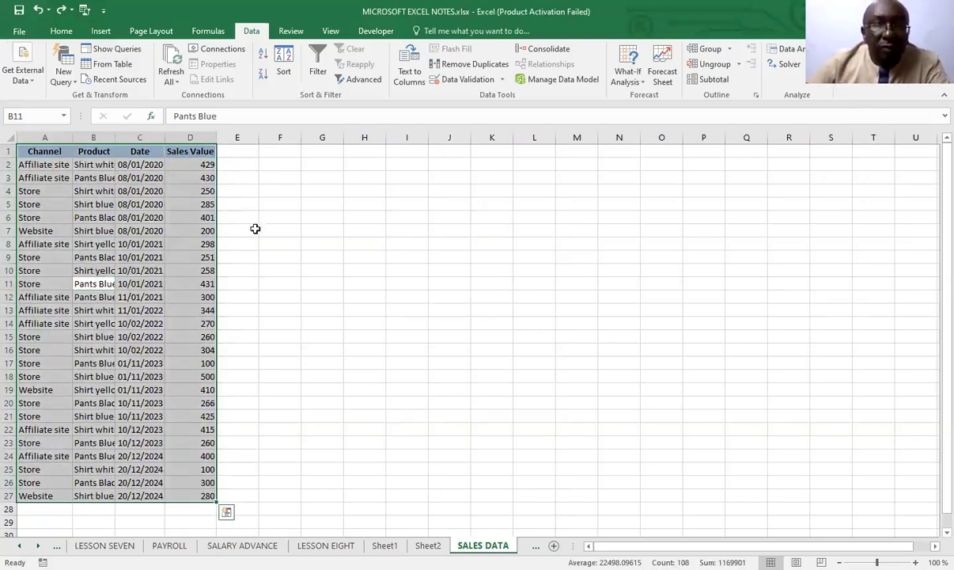
left_click(282, 63)
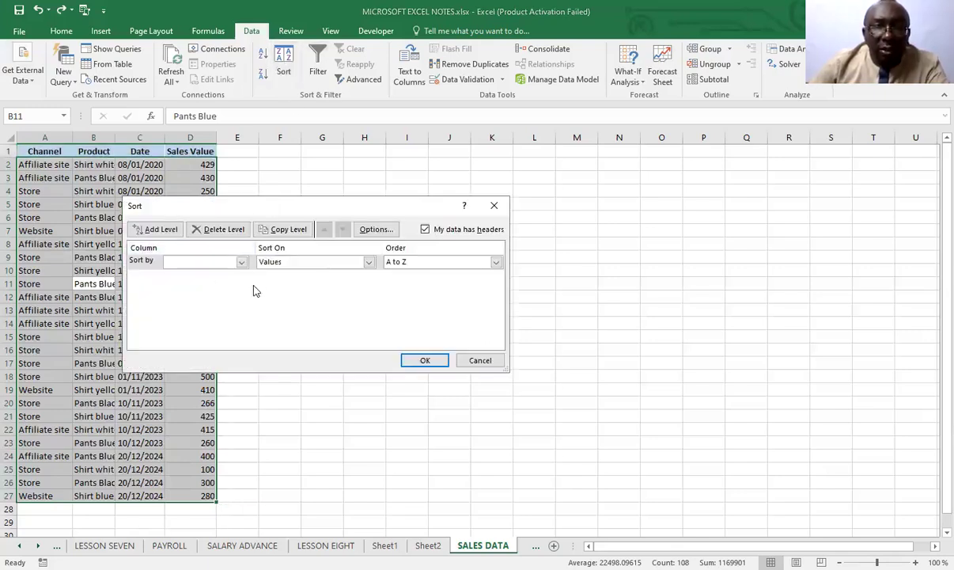
left_click(242, 262)
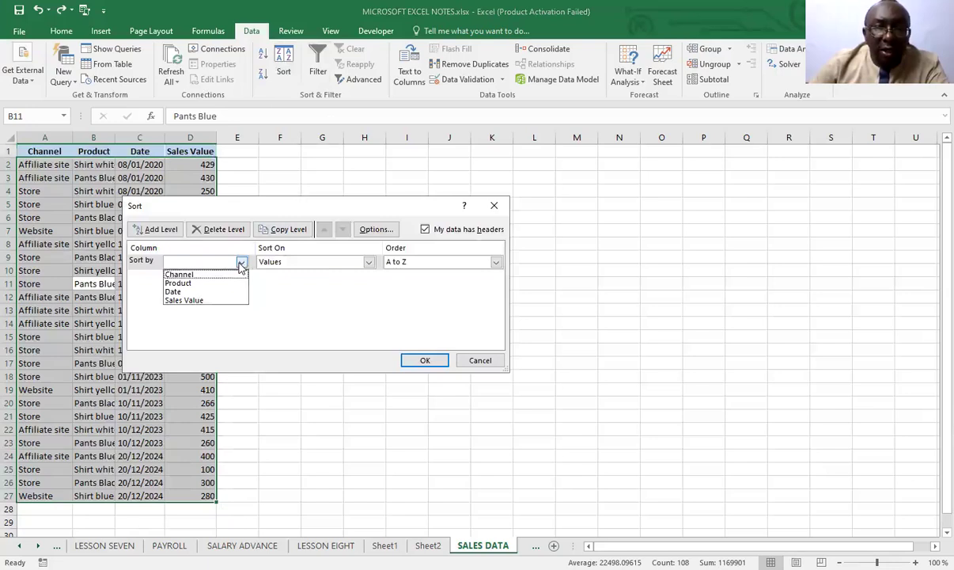
left_click(178, 291)
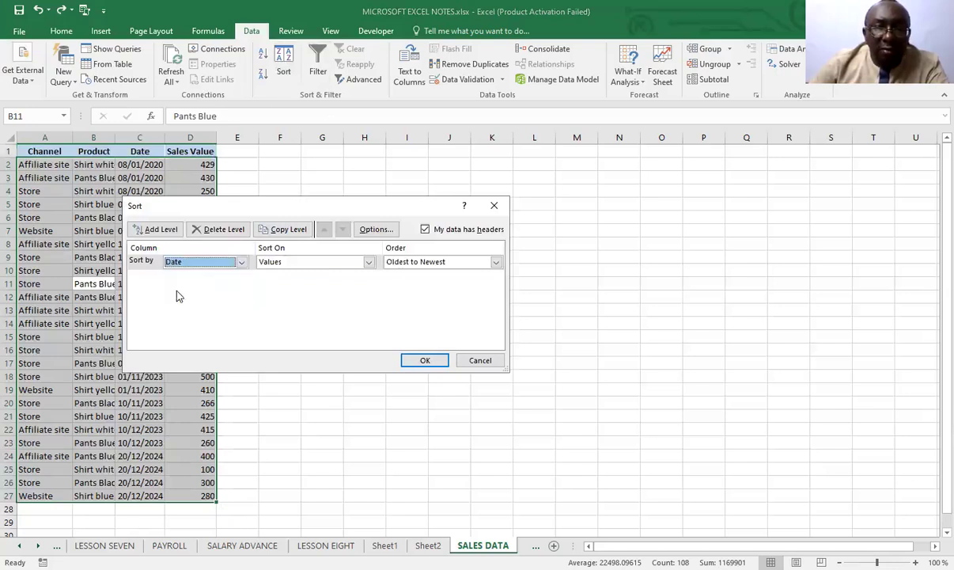
left_click(496, 262)
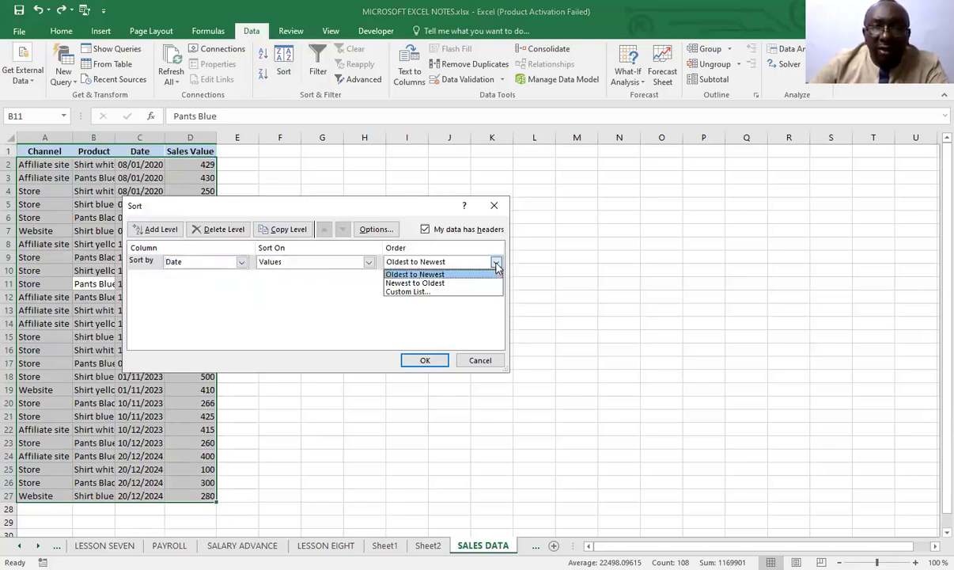
left_click(429, 286)
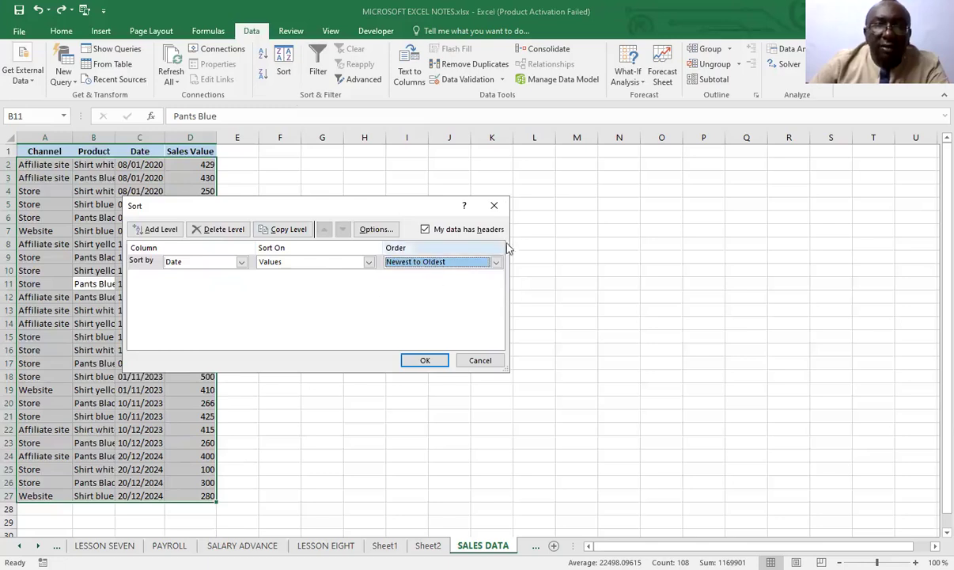
left_click(425, 361)
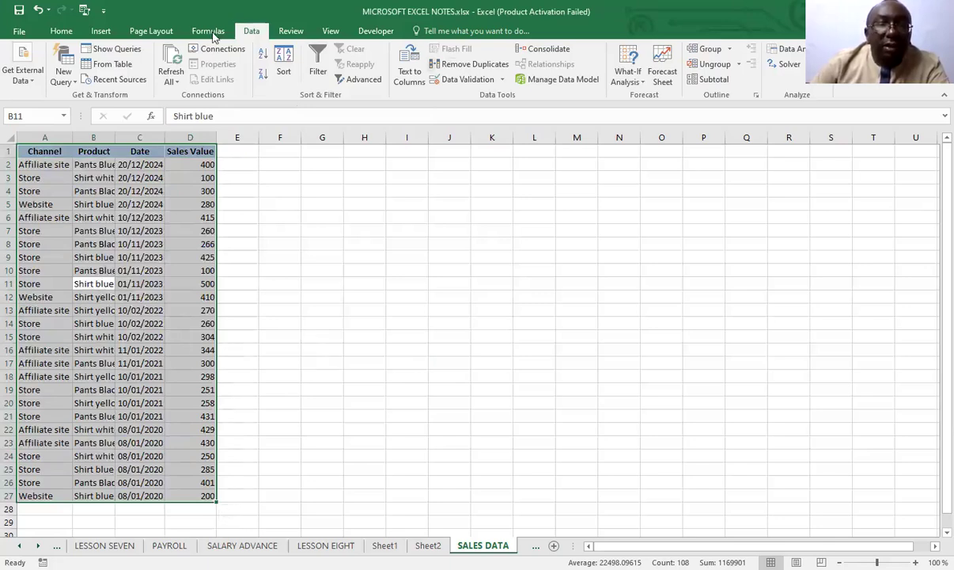
left_click(37, 11)
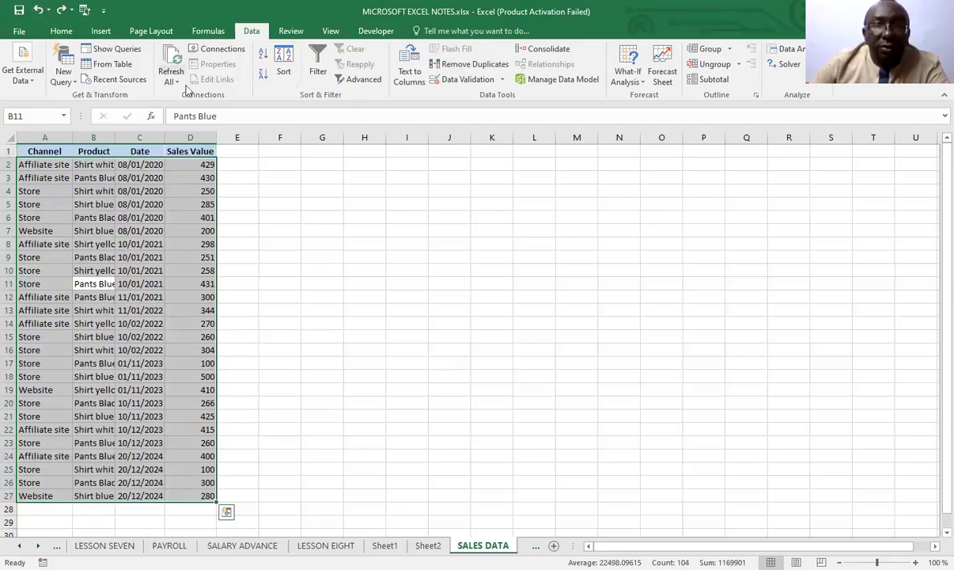
Custom sort the sales table by Date, Newest to Oldest, with Sales Value, Largest to Smallest, as second level, and undo the sort
left_click(284, 69)
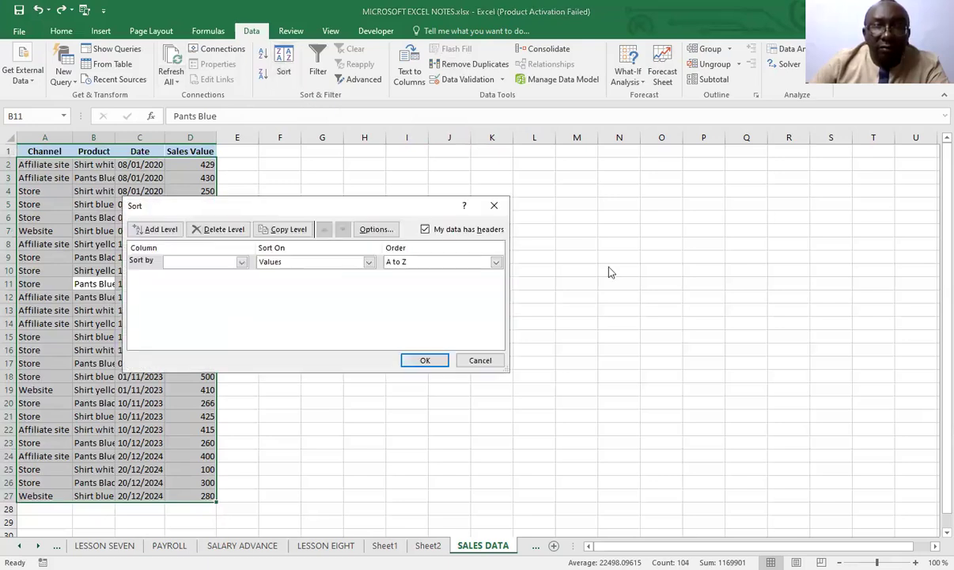
left_click(242, 262)
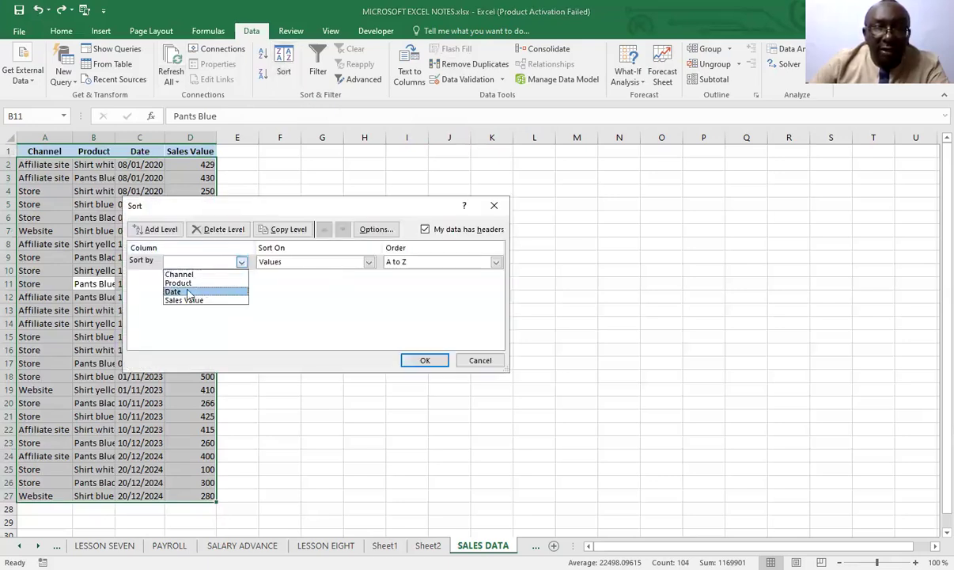
left_click(194, 291)
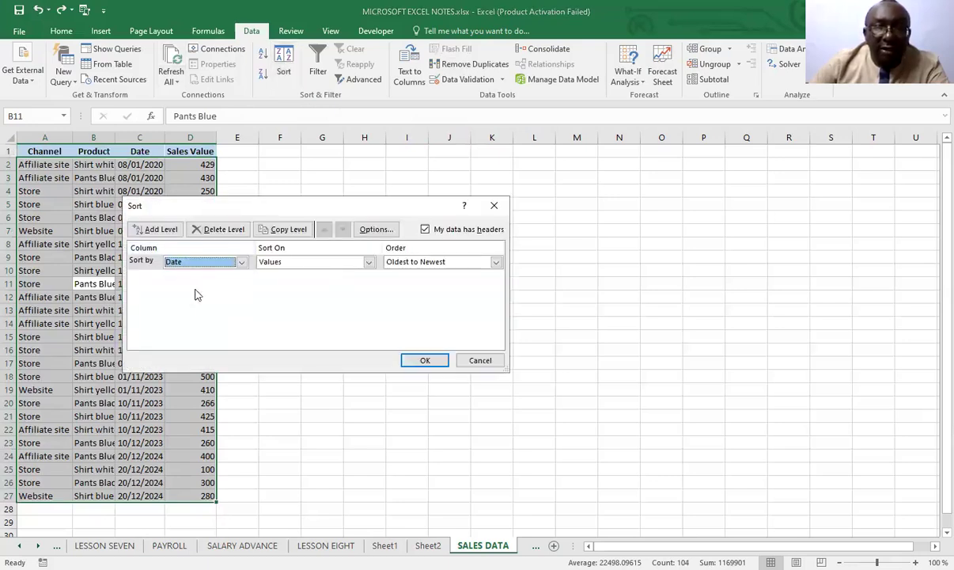
left_click(496, 262)
left_click(429, 284)
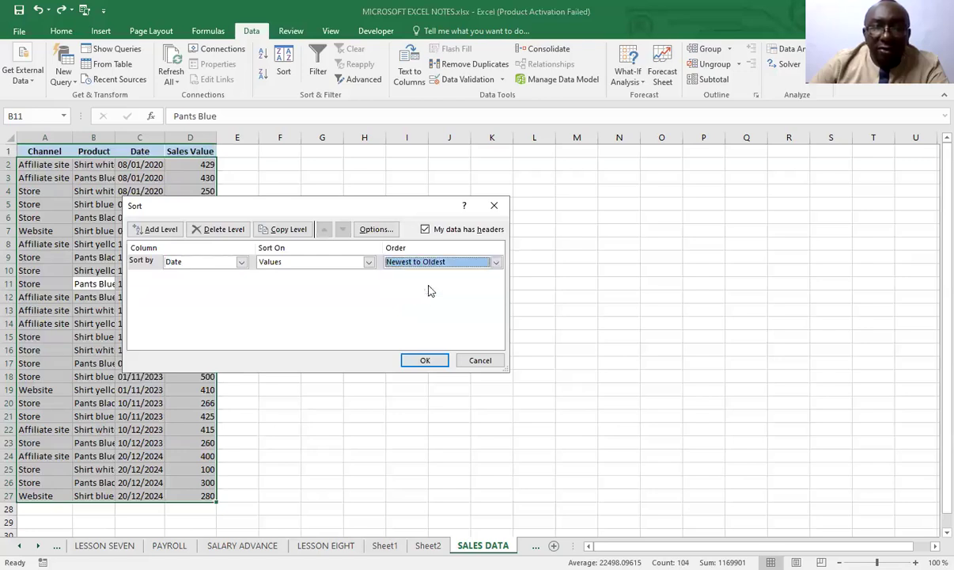
left_click(160, 231)
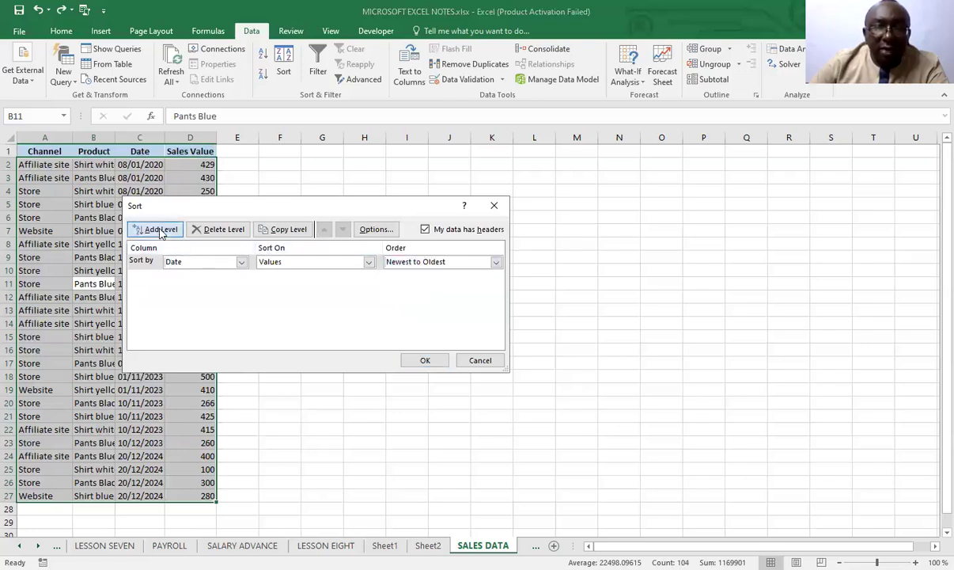
left_click(241, 278)
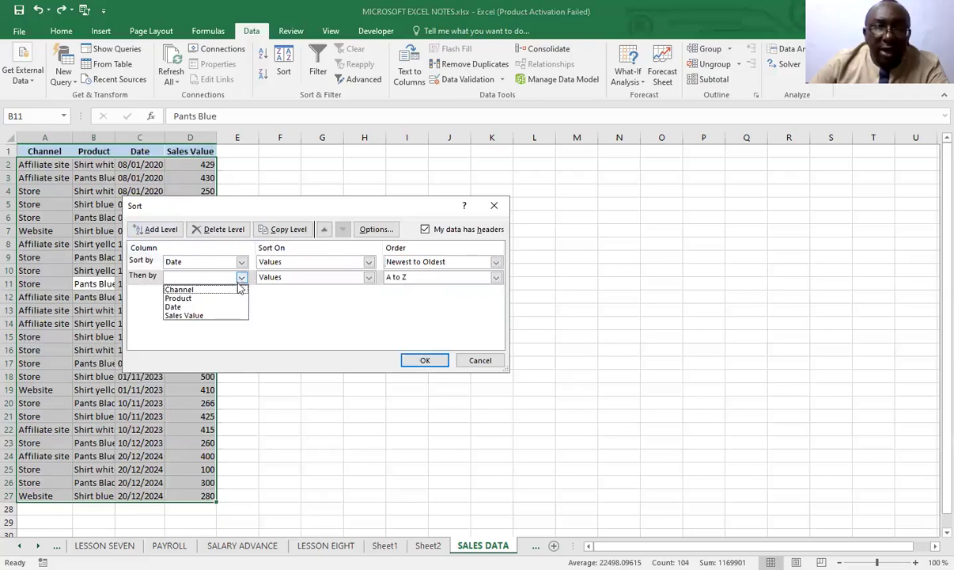
left_click(201, 317)
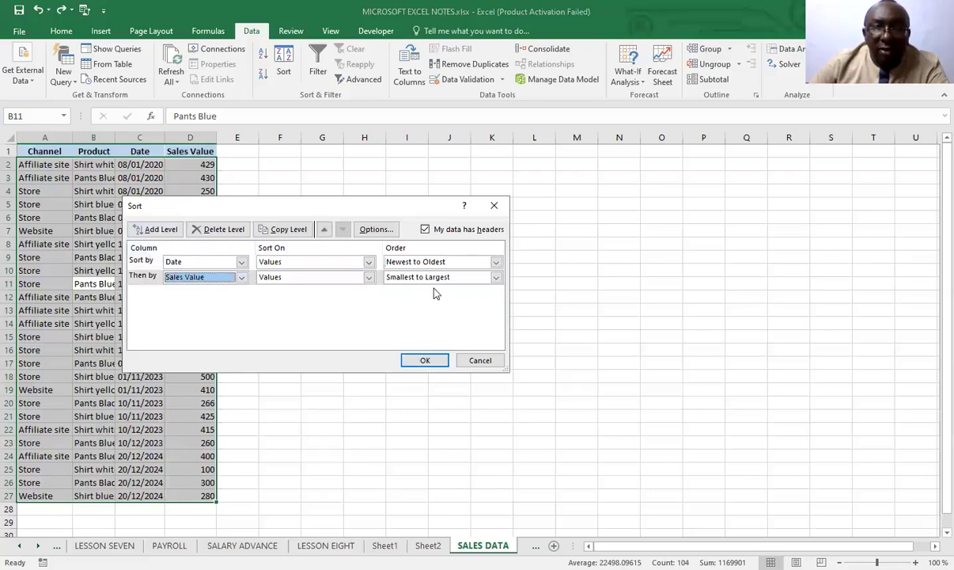
left_click(495, 277)
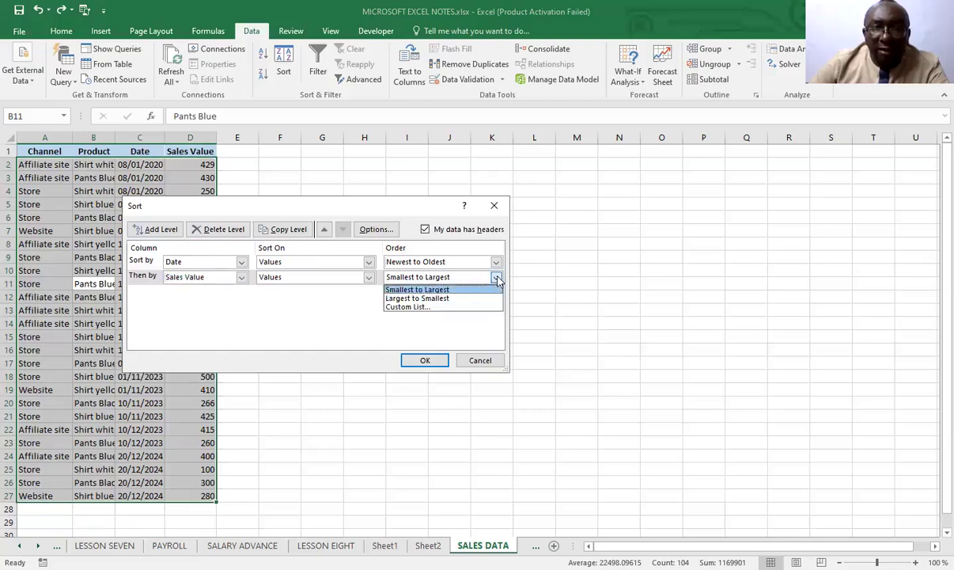
left_click(443, 299)
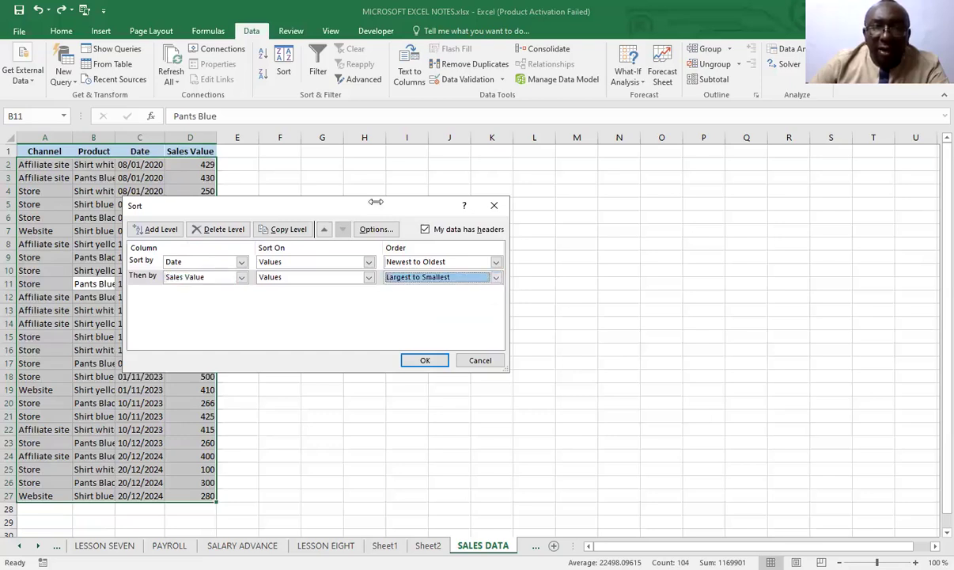
left_click(425, 359)
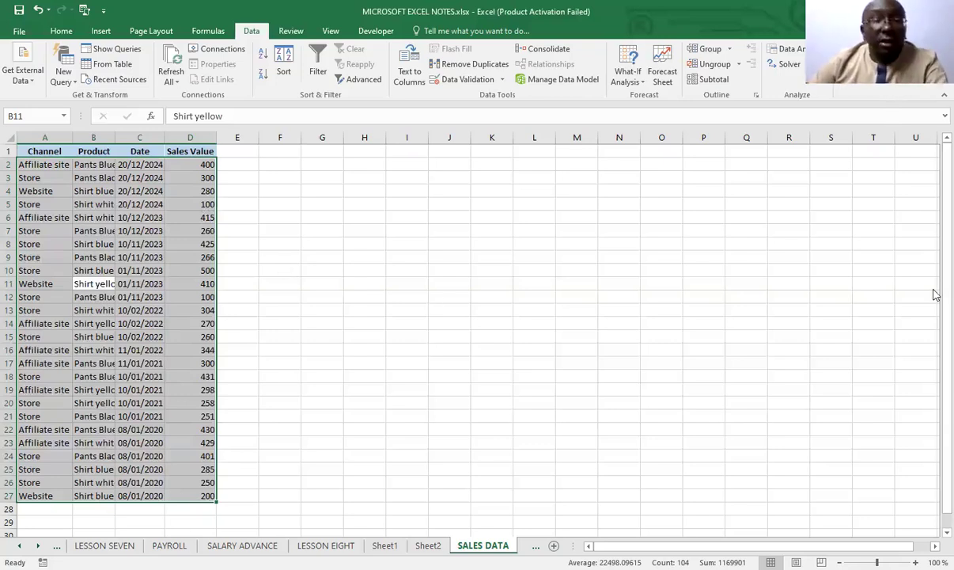
left_click(37, 10)
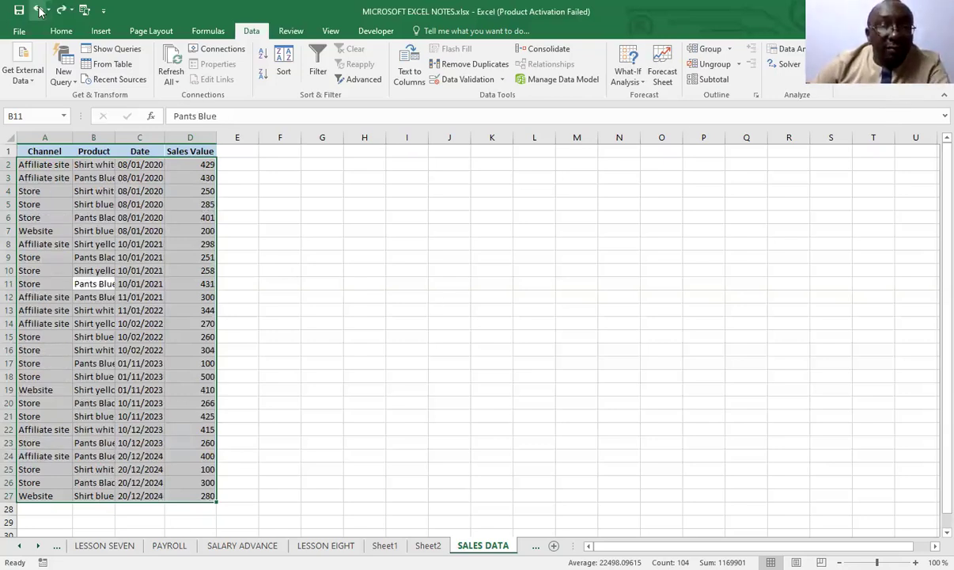
Undo the widening of the Sales Value column and autofit the Product column to its contents
left_click(37, 10)
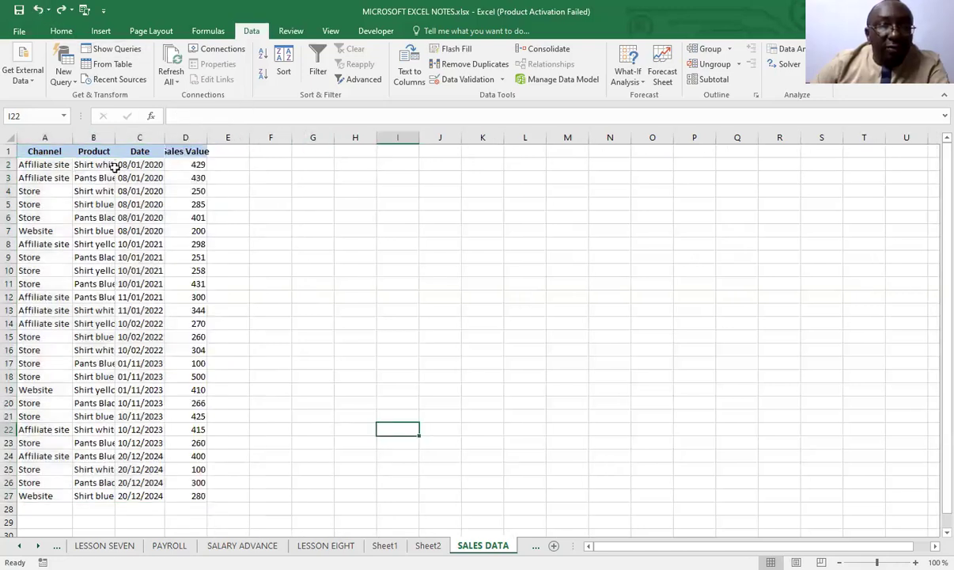
double_click(113, 139)
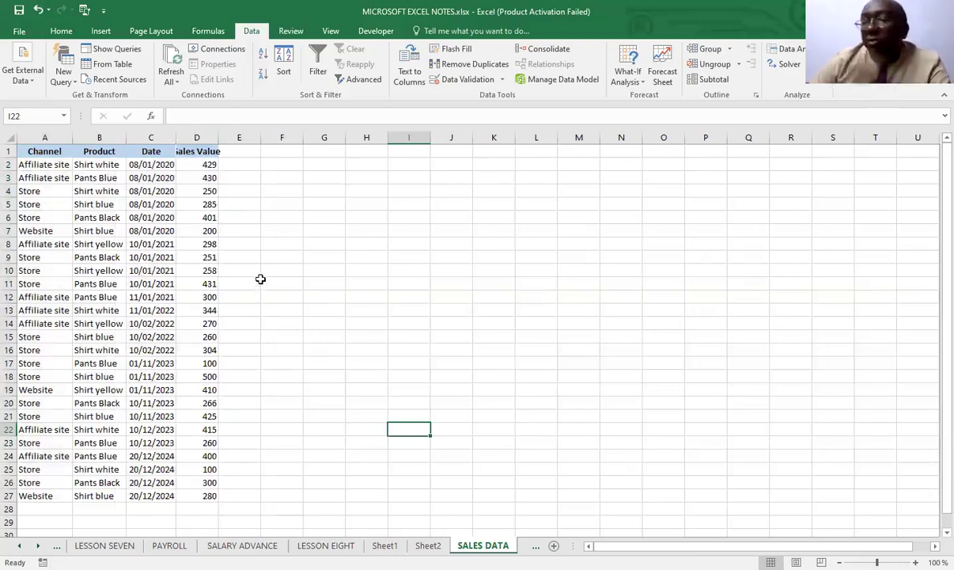
Fill the Product cells B4, B7, B15 and B22 with yellow
left_click(95, 195)
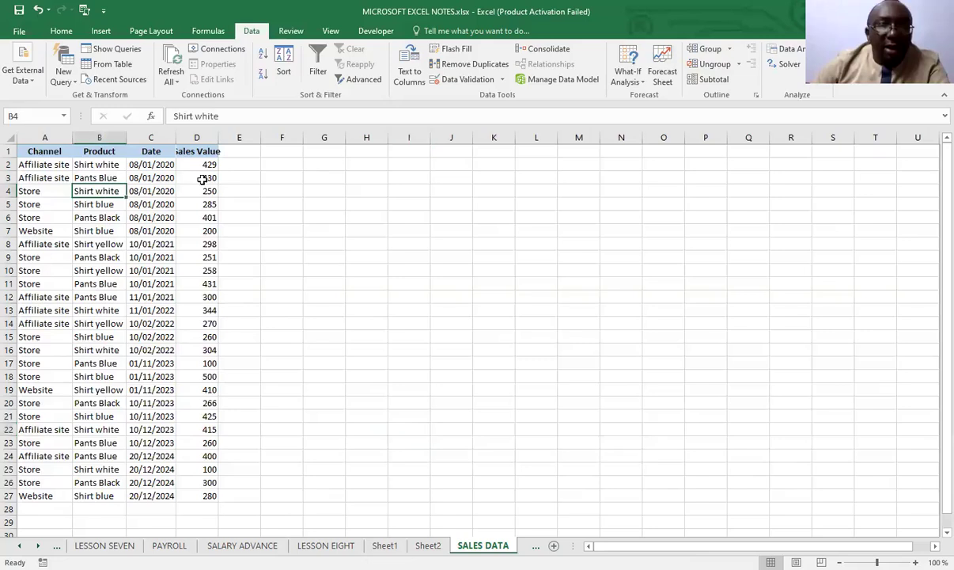
left_click(61, 30)
left_click(198, 74)
left_click(93, 228)
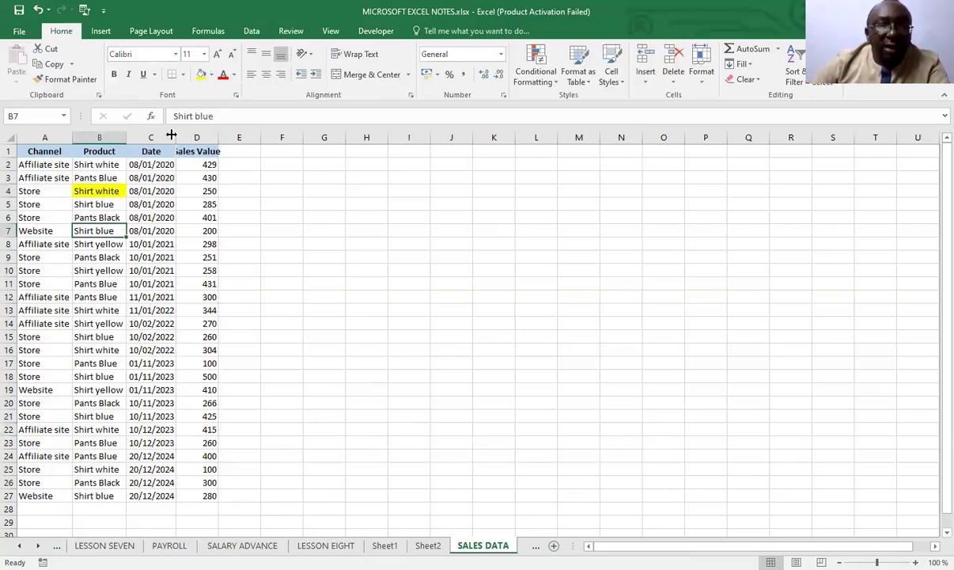
left_click(200, 74)
left_click(95, 336)
left_click(200, 74)
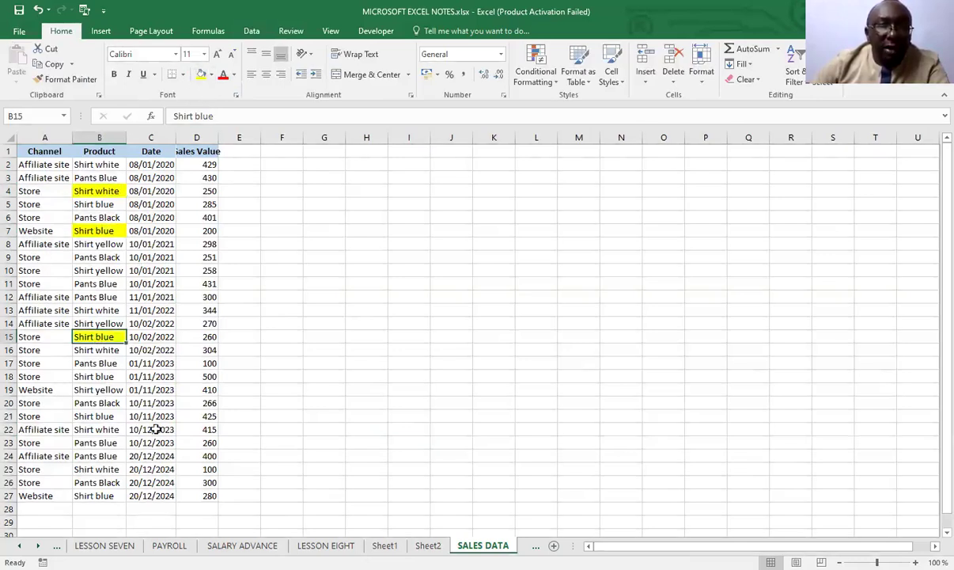
left_click(89, 429)
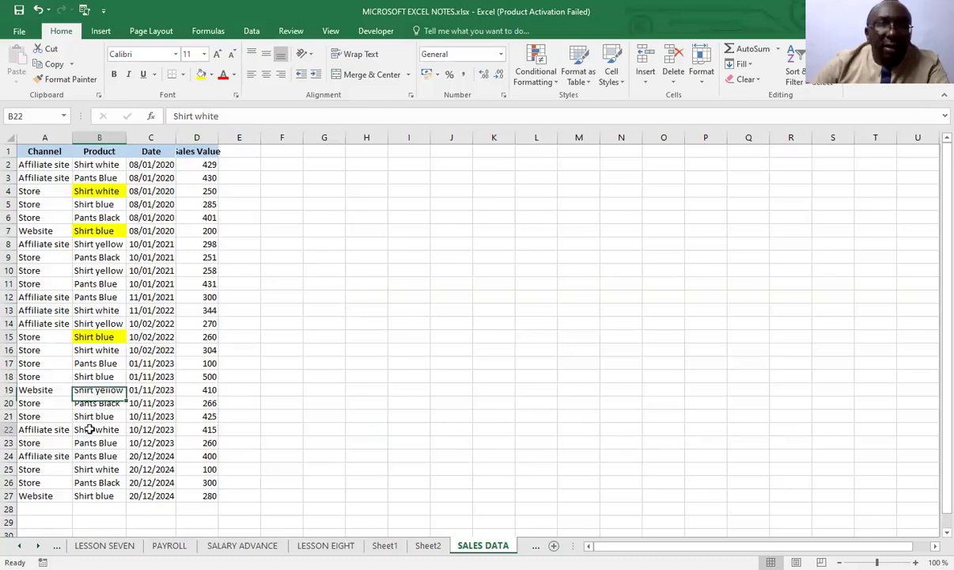
left_click(201, 74)
Fill the Product cells B25, B27 and B10 with standard green
left_click(98, 469)
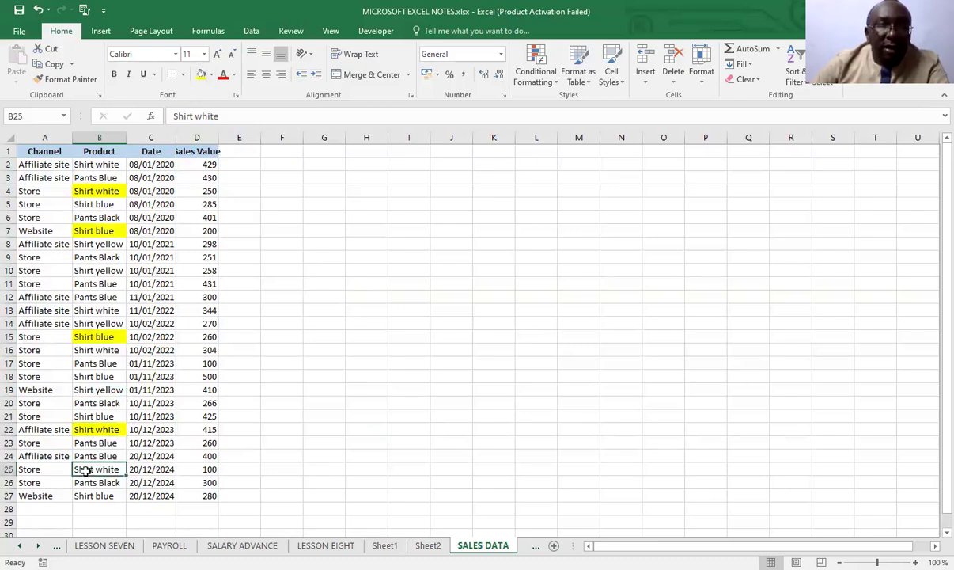
left_click(212, 75)
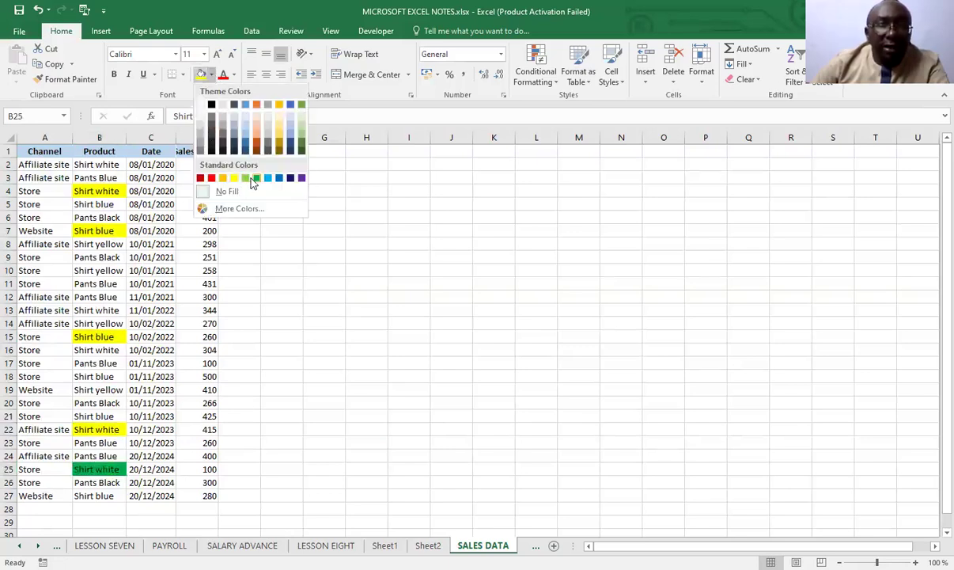
left_click(252, 180)
key("Down")
key("Down")
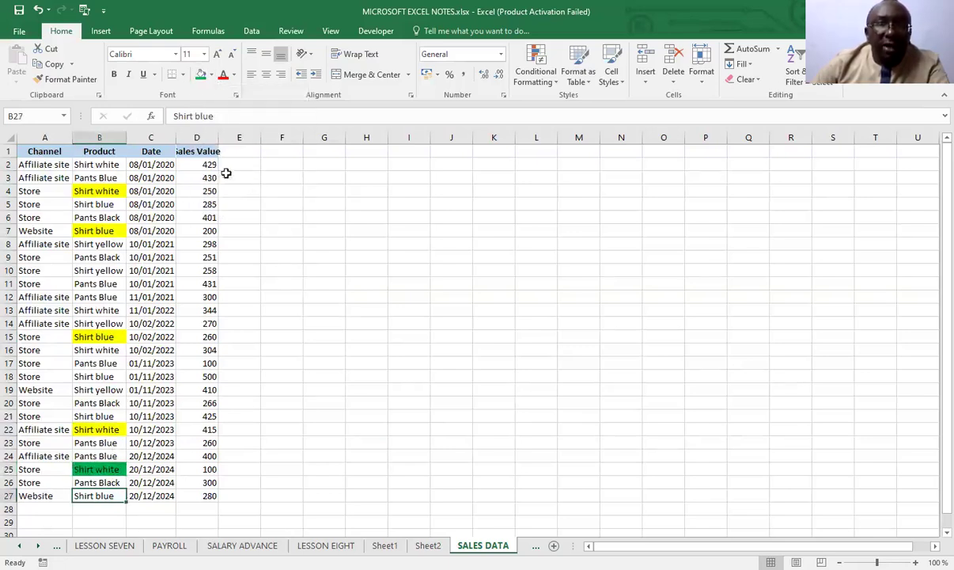
left_click(200, 74)
left_click(92, 270)
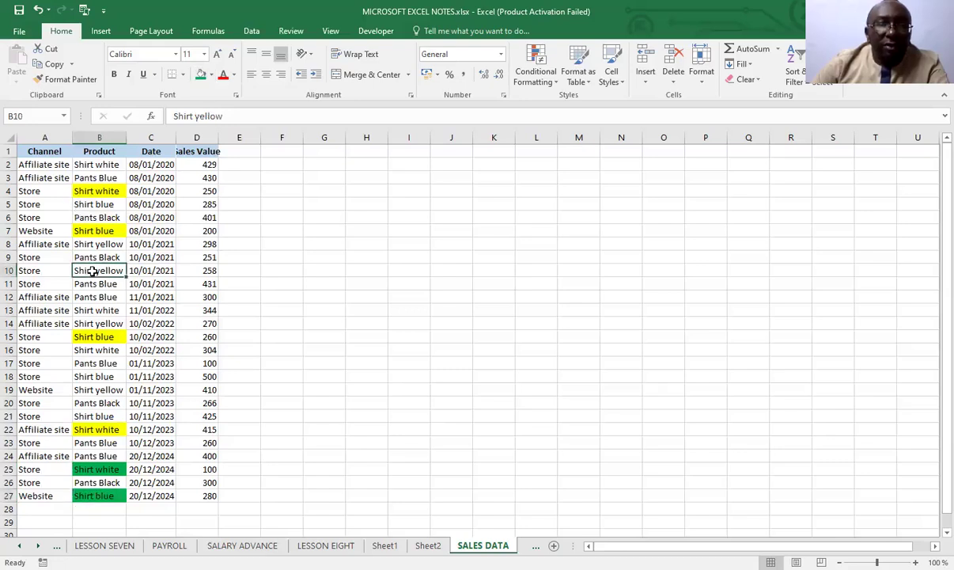
left_click(200, 74)
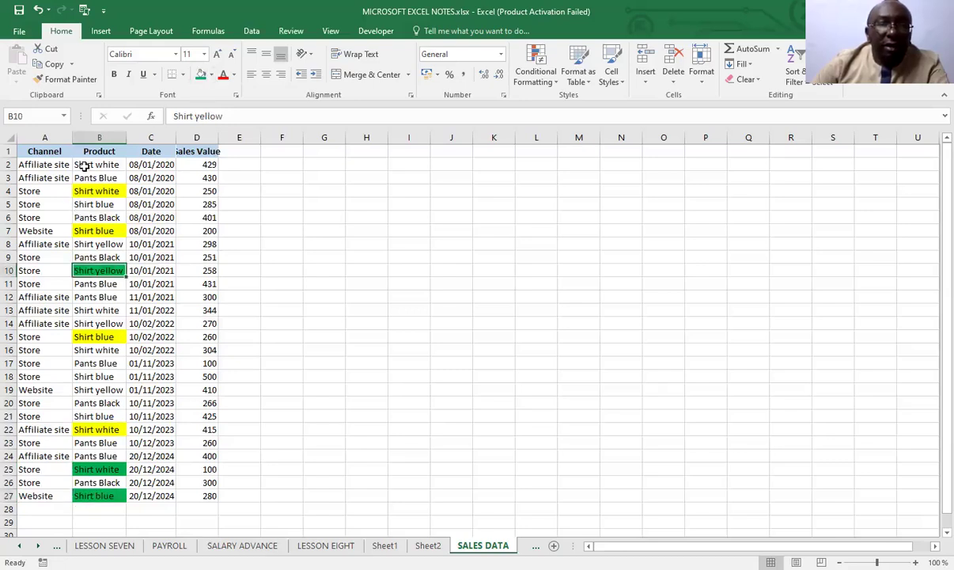
Fill the Product cells B2, B12 and B19 with standard light blue
left_click(85, 165)
left_click(201, 74)
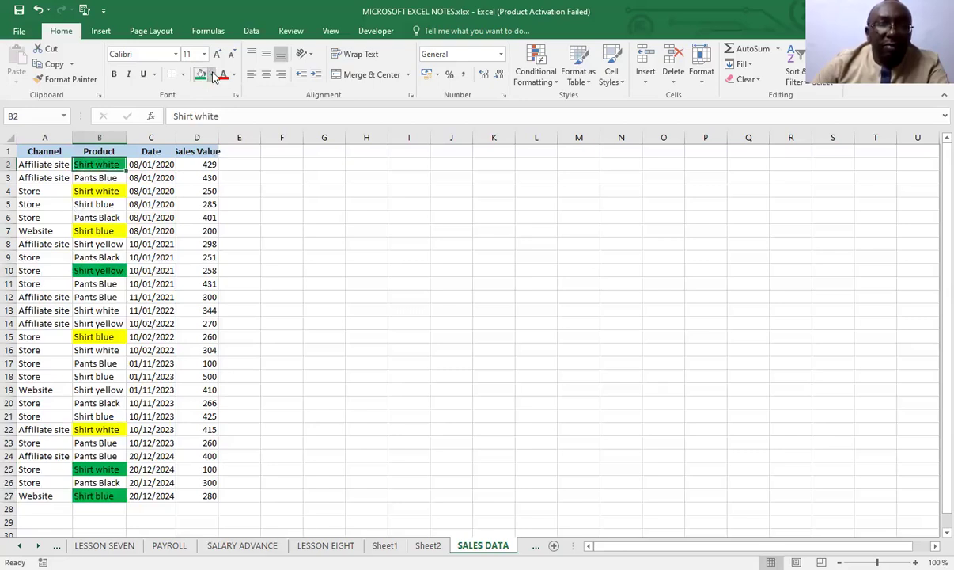
left_click(212, 75)
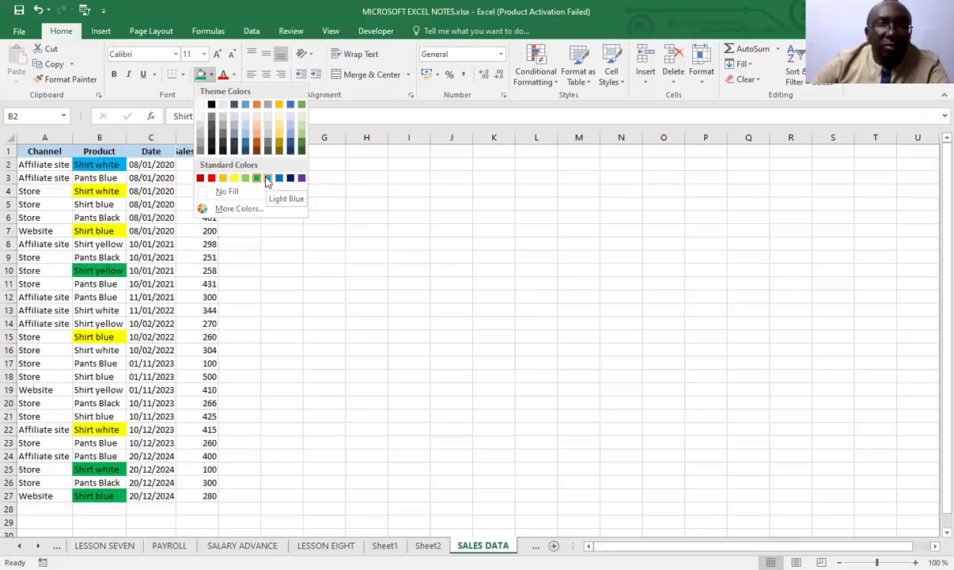
left_click(267, 178)
left_click(89, 298)
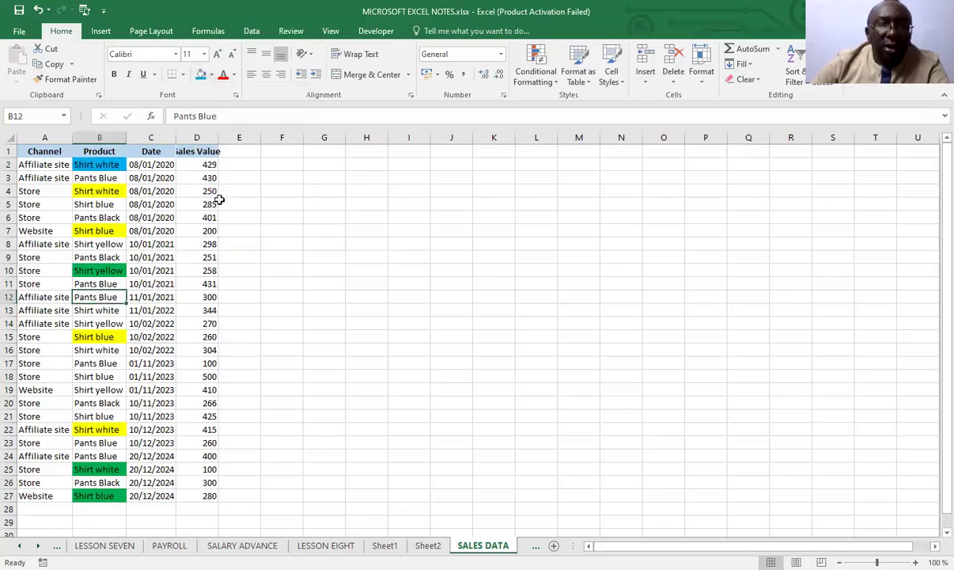
left_click(202, 76)
left_click(99, 388)
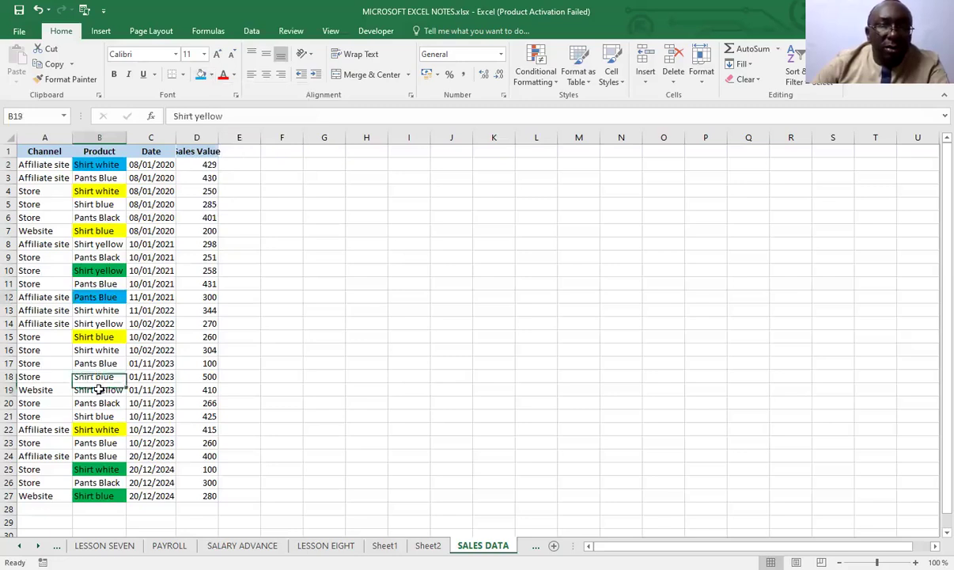
left_click(201, 74)
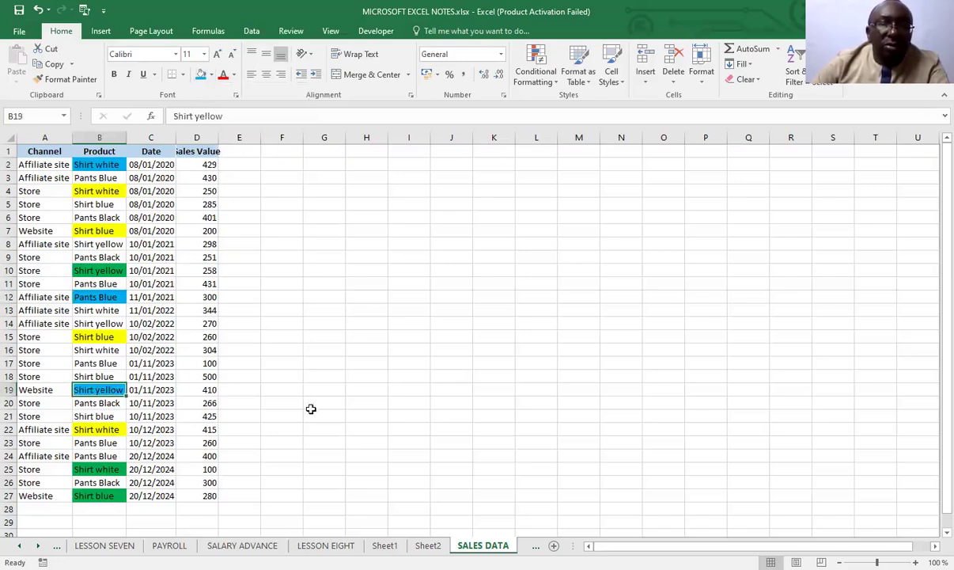
left_click(324, 482)
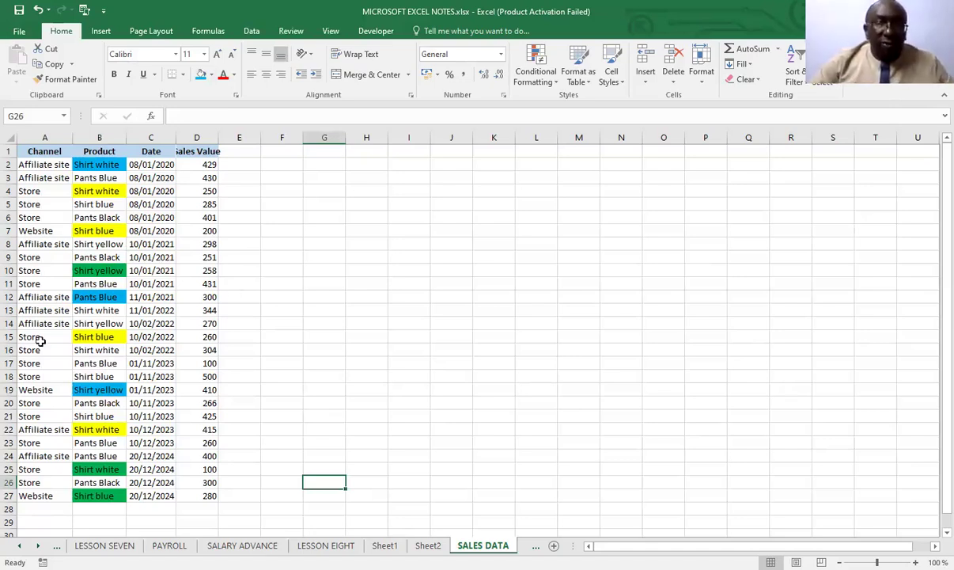
Sort the whole sales table by the Product column on Cell Color, with green on top
left_click(165, 345)
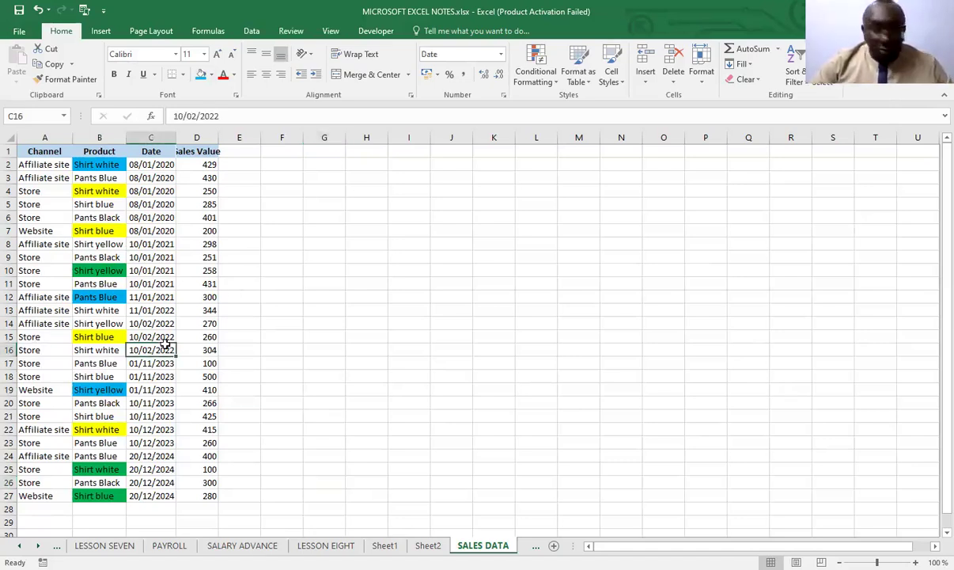
key("ctrl+a")
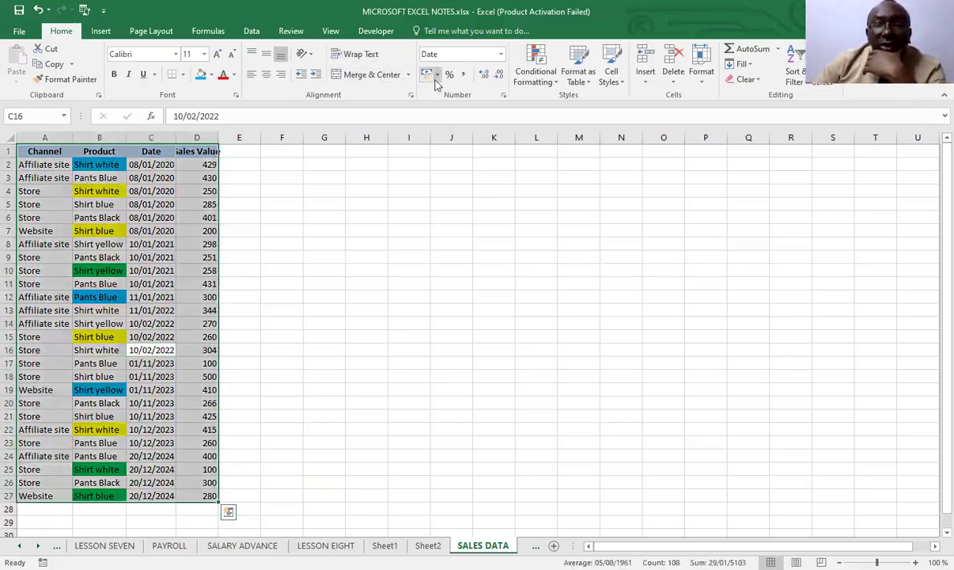
left_click(252, 32)
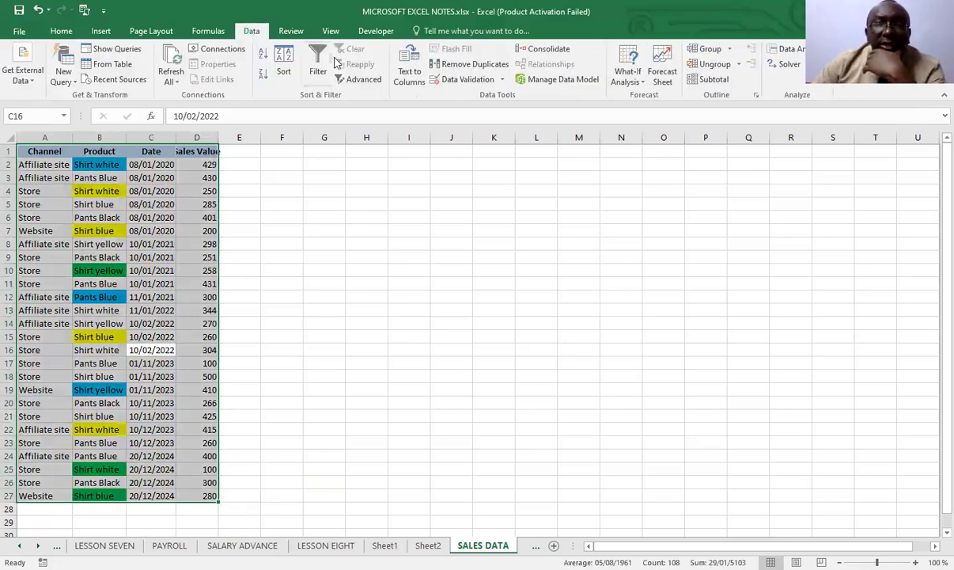
left_click(284, 63)
left_click(242, 262)
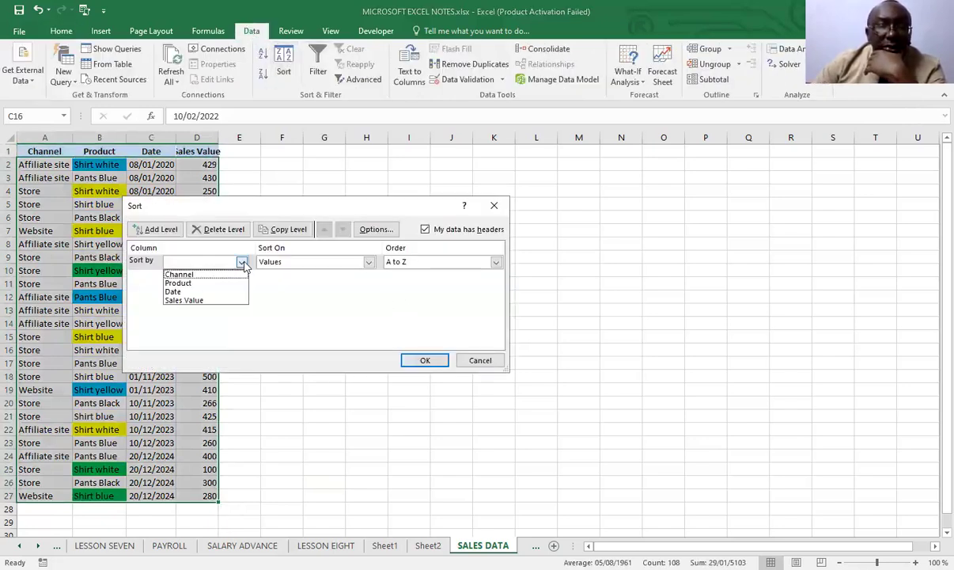
left_click(182, 283)
left_click(368, 263)
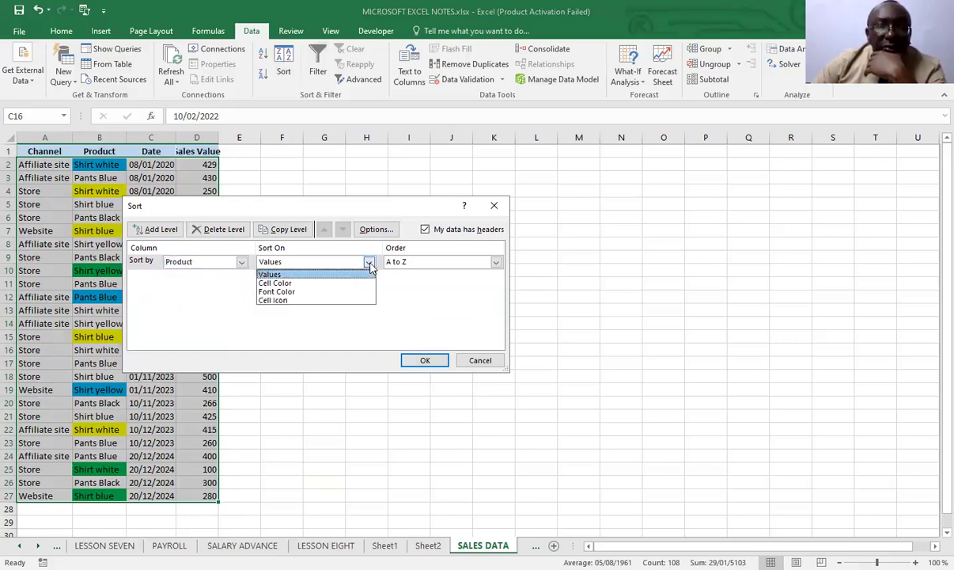
left_click(291, 283)
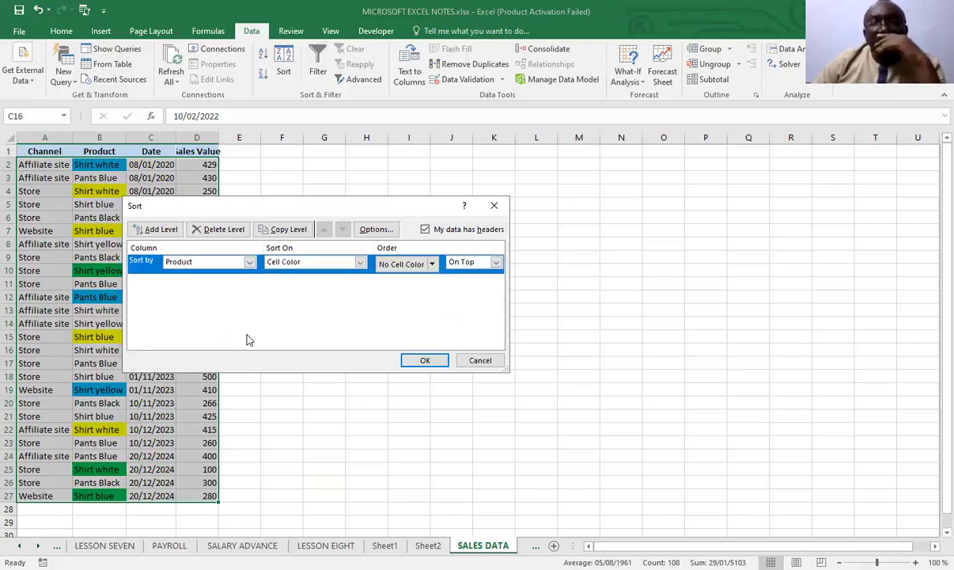
left_click(432, 265)
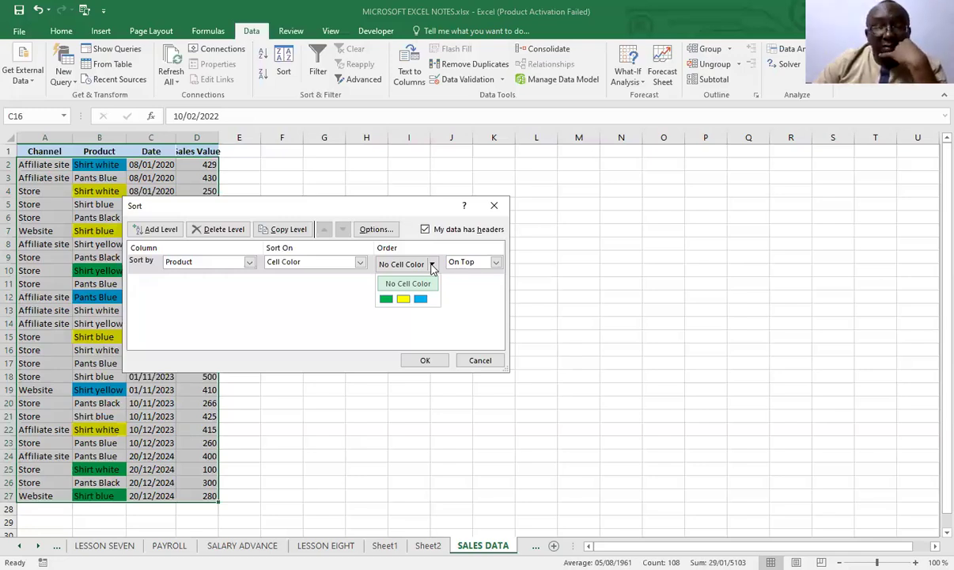
left_click(385, 299)
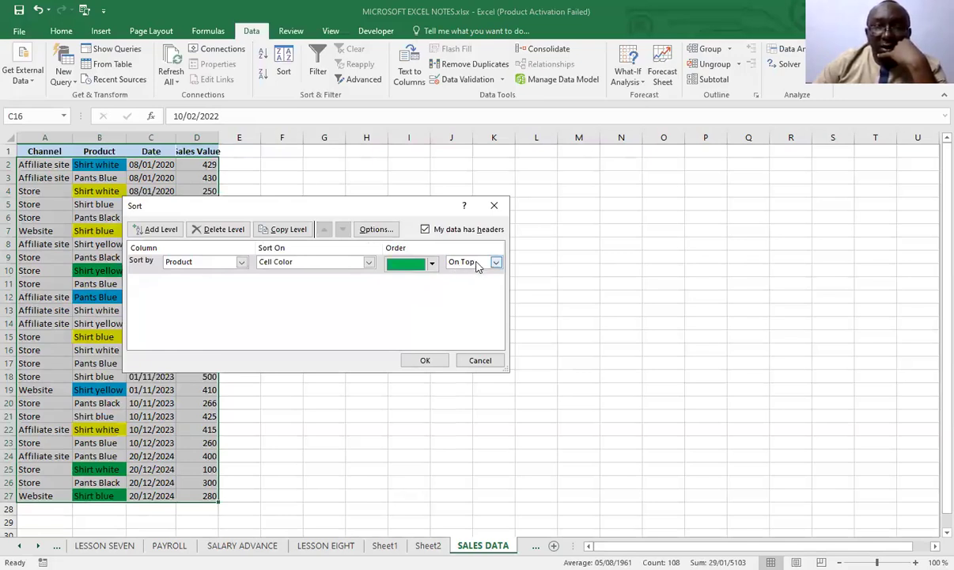
left_click(425, 361)
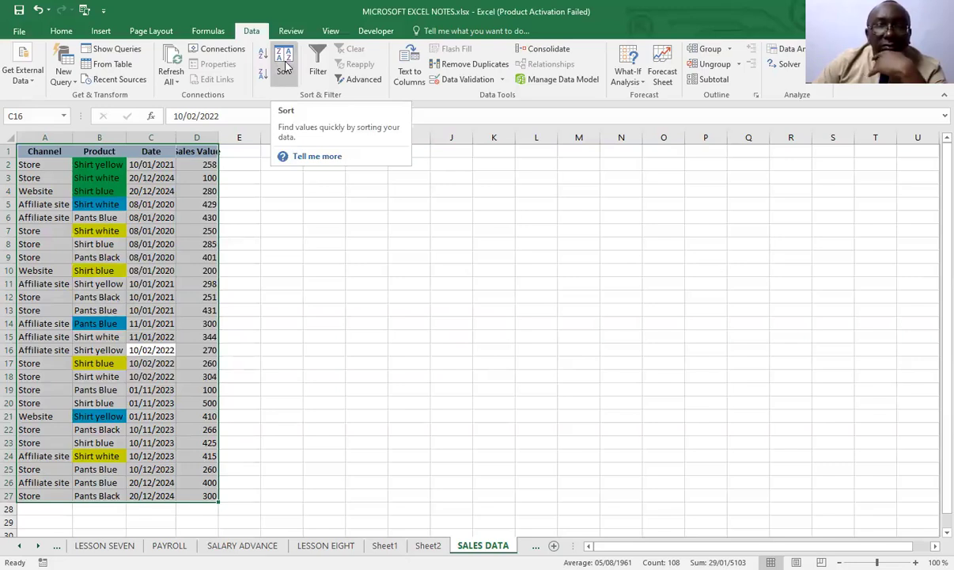
Undo the cell colour sort and all the blue, green and yellow fills in the Product column
left_click(37, 9)
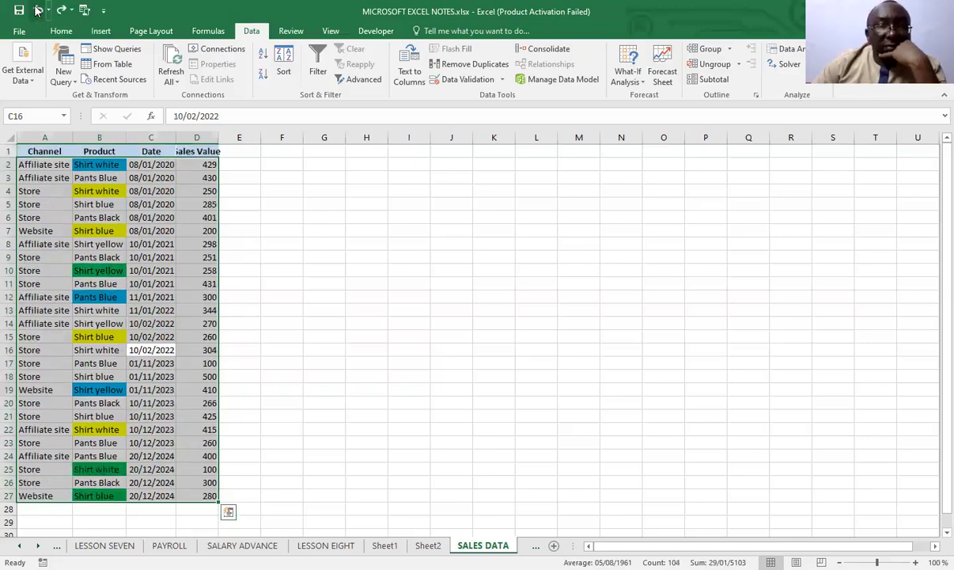
left_click(37, 9)
left_click(37, 10)
left_click(37, 9)
left_click(37, 9)
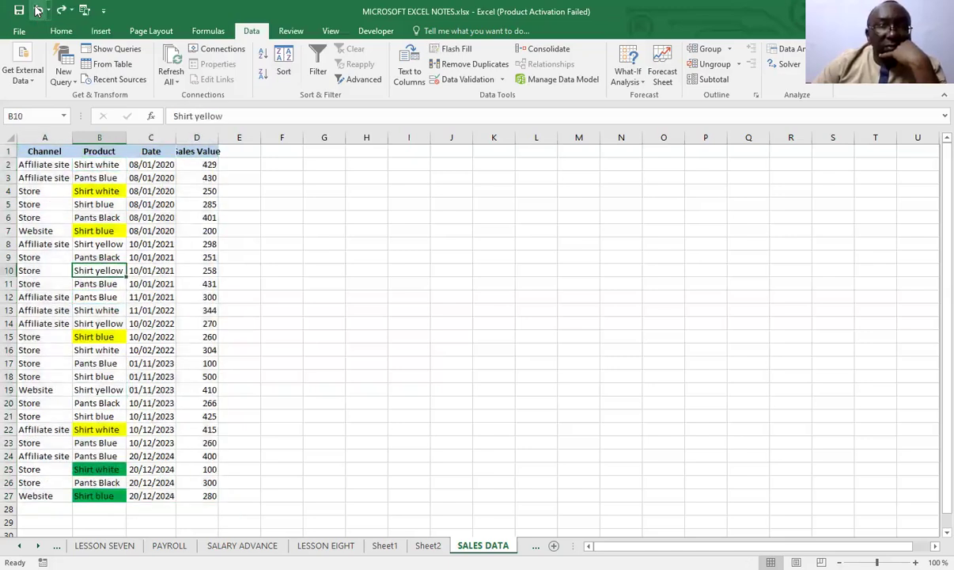
left_click(37, 9)
left_click(37, 10)
left_click(37, 9)
left_click(37, 10)
left_click(37, 10)
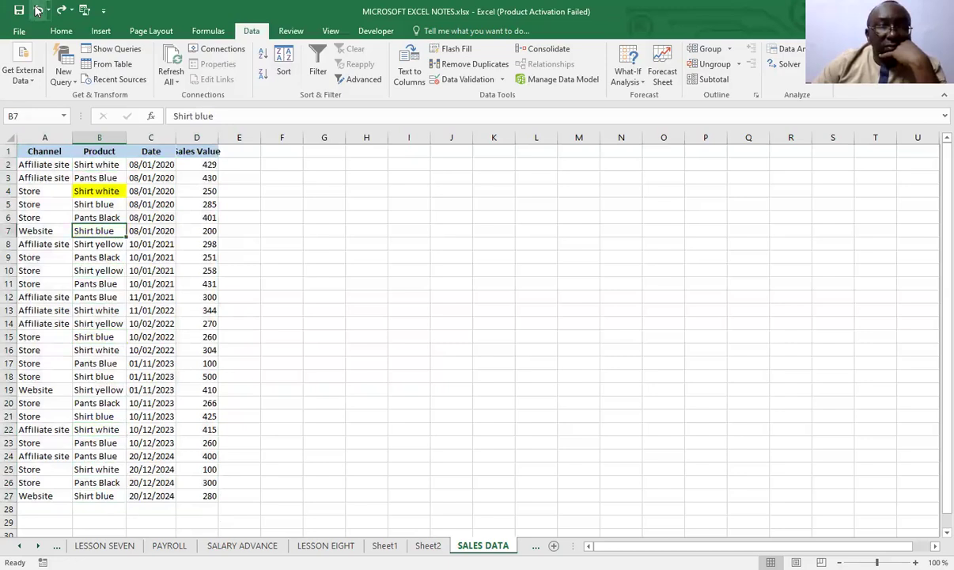
left_click(37, 10)
left_click(287, 294)
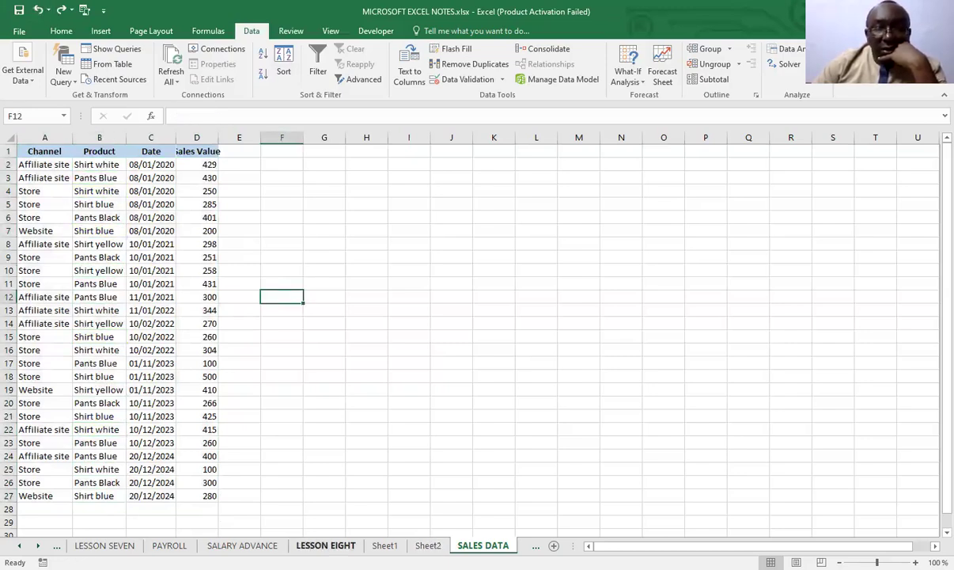
Review the notes on sorting by colour, sorting by month and filtering data on the LESSON EIGHT sheet
left_click(325, 545)
scroll(225, 408, "down", 4)
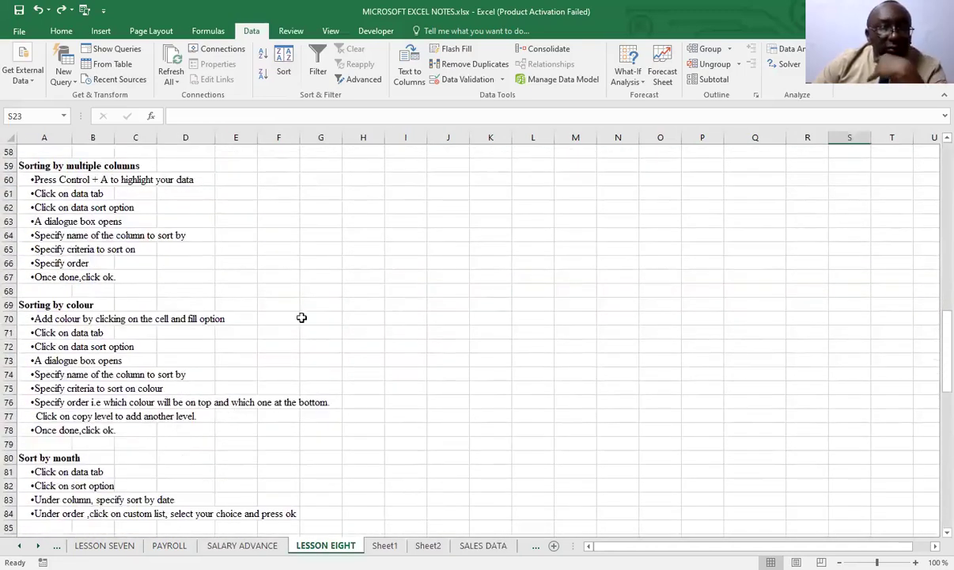
scroll(128, 403, "down", 2)
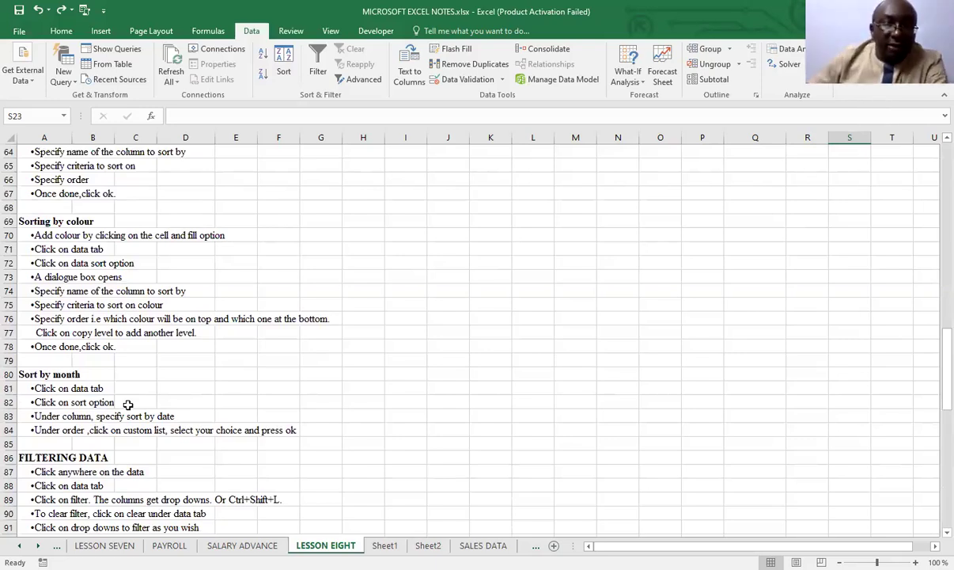
scroll(190, 411, "down", 1)
scroll(190, 411, "down", 5)
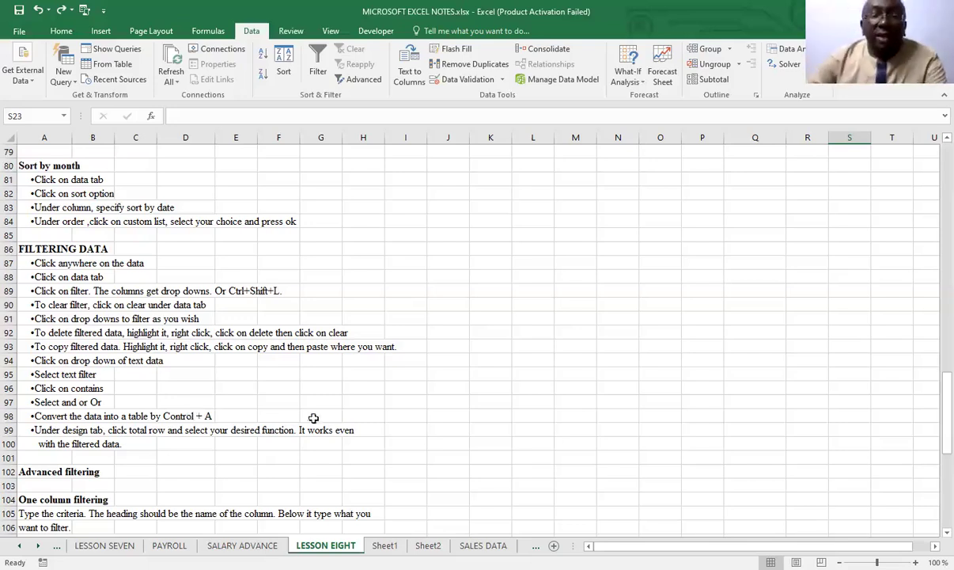
Return to the SALES DATA sheet and autofit the Sales Value column to its contents
left_click(483, 545)
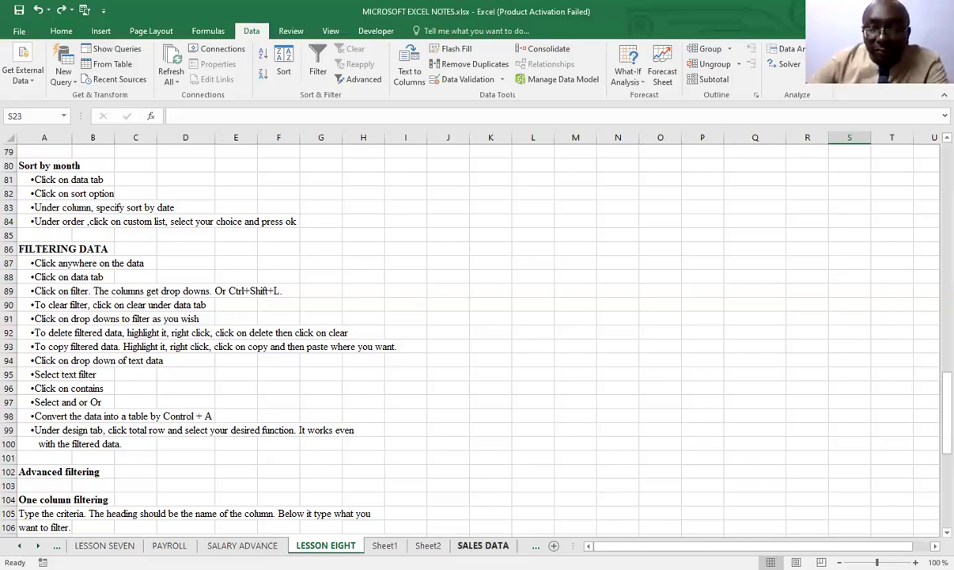
key("ctrl+Page_Down")
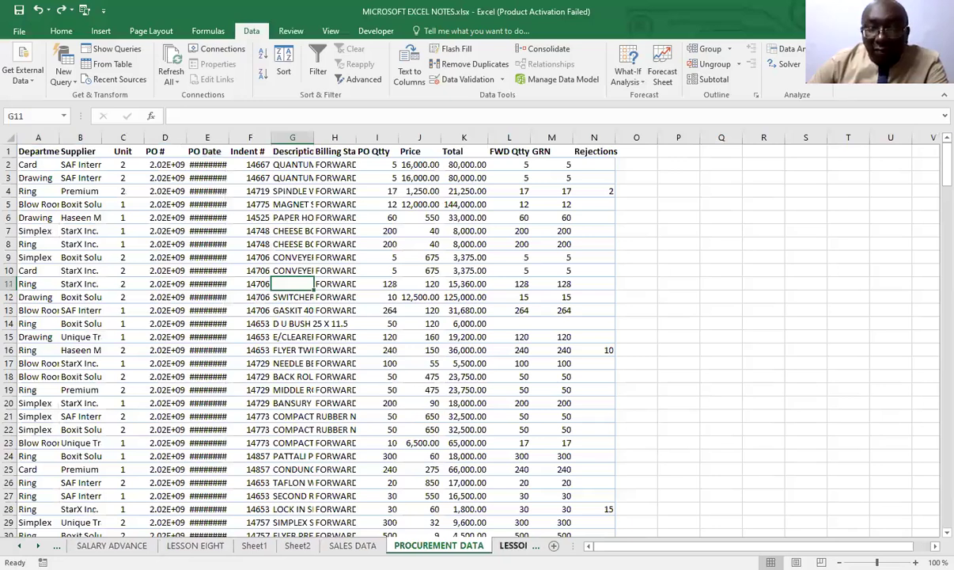
key("ctrl+Page_Up")
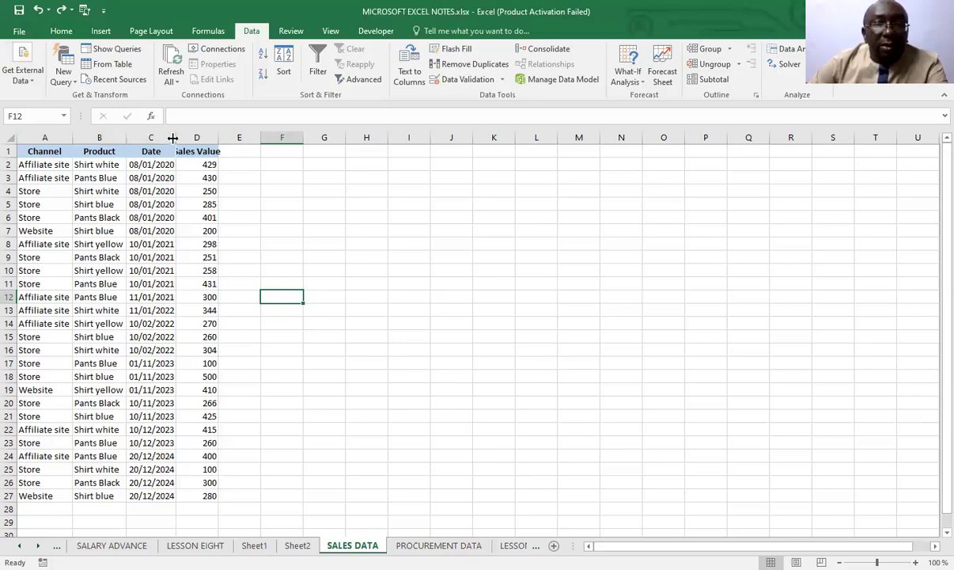
double_click(216, 138)
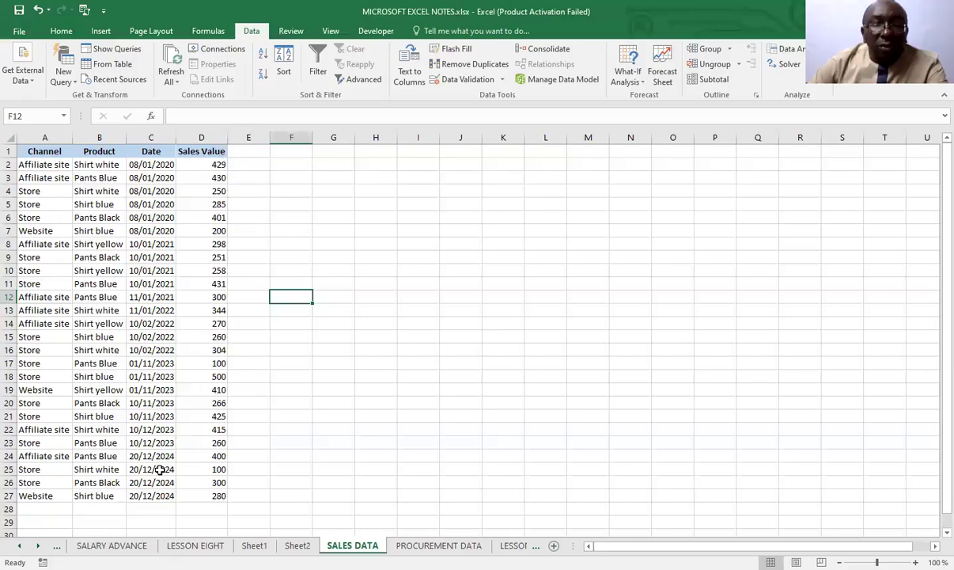
Turn on filtering from a single cell in the SALES DATA table, and undo it
left_click(194, 545)
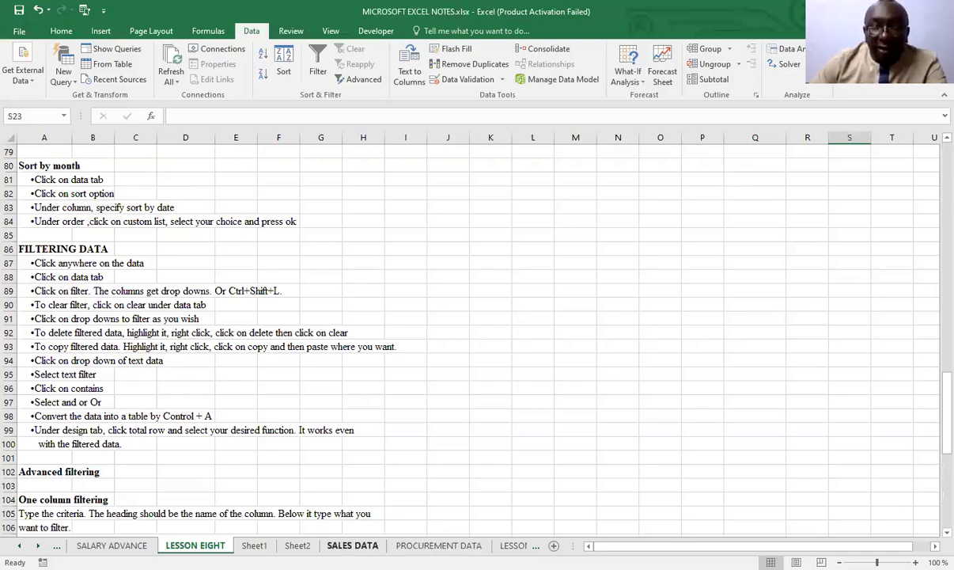
left_click(352, 545)
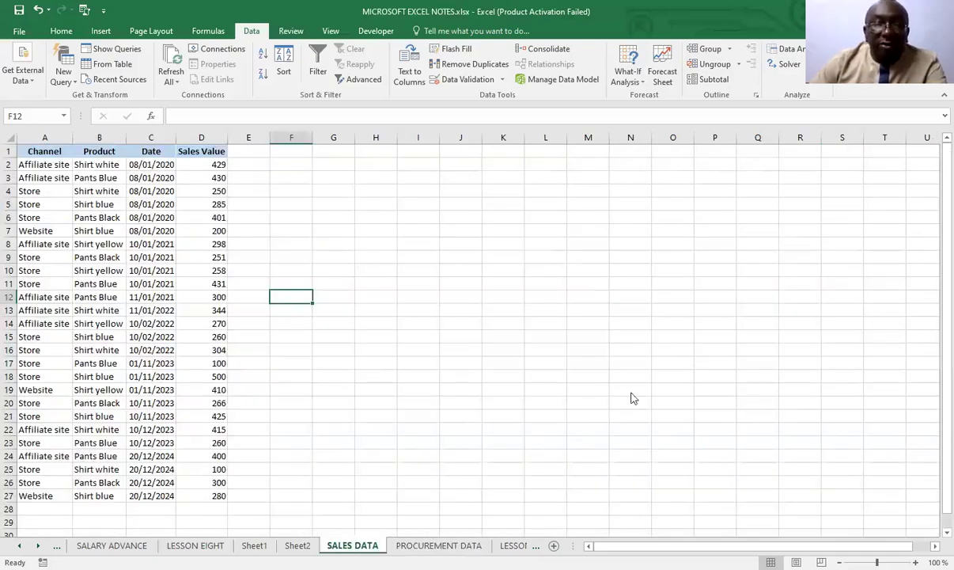
left_click(96, 326)
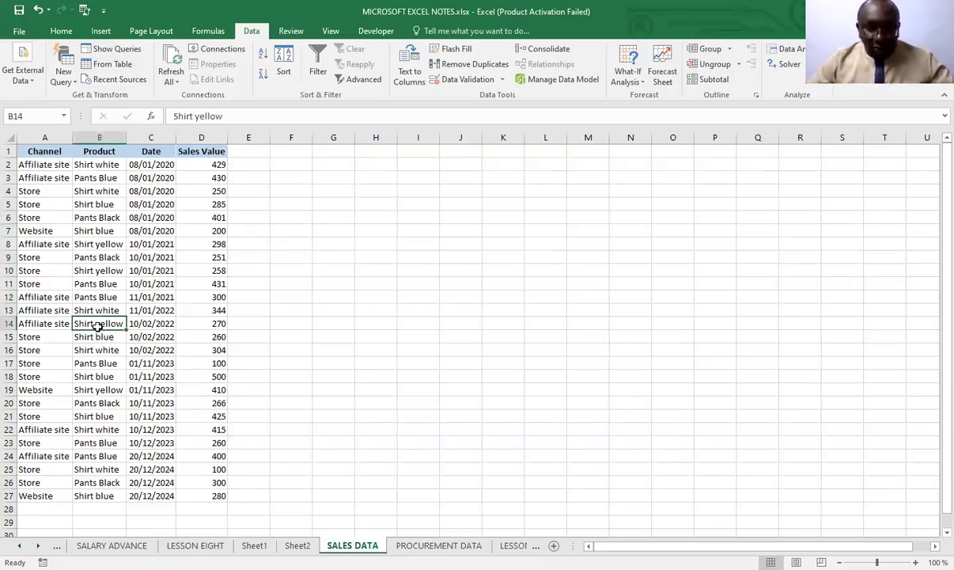
key("ctrl+shift+l")
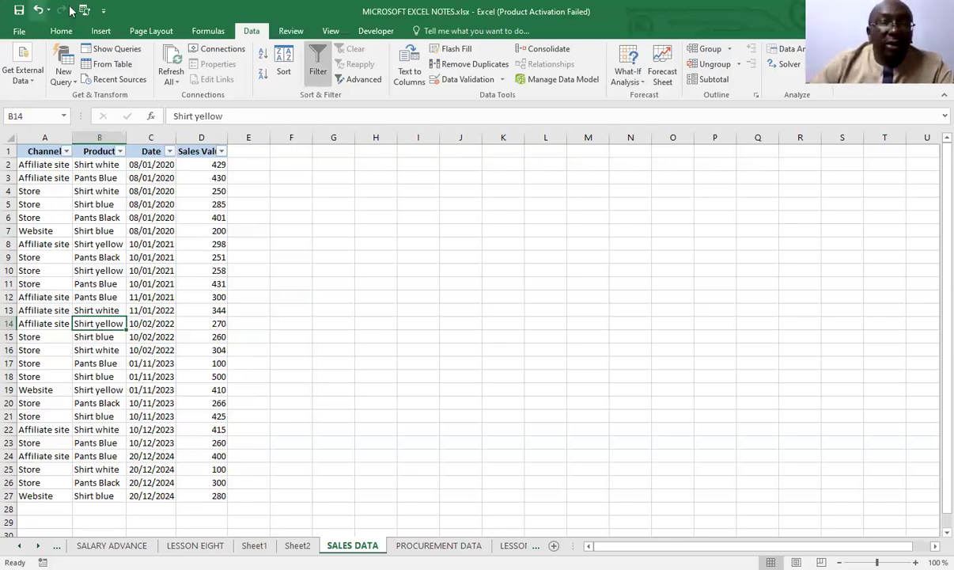
left_click(38, 10)
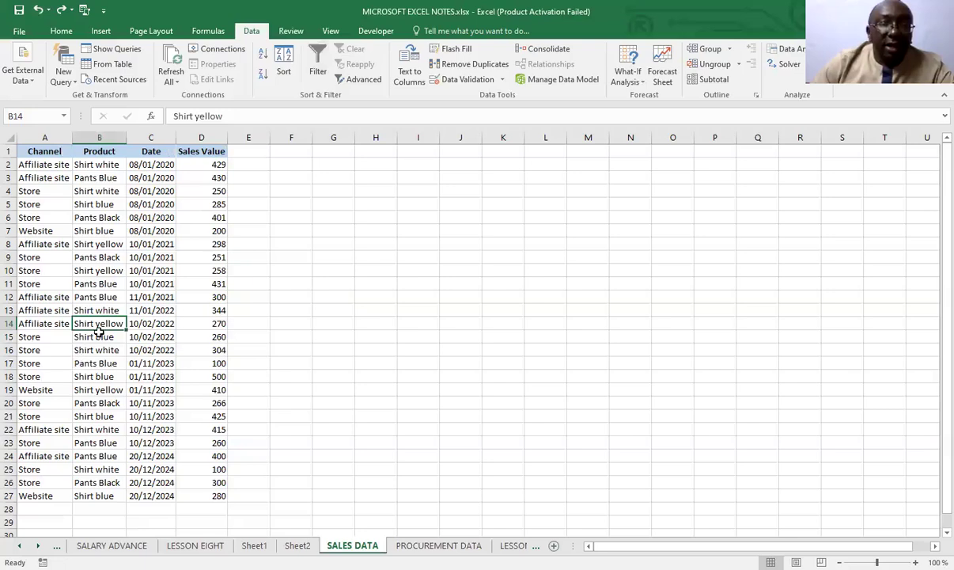
Select the entire sales table and turn on Filter for its column headers
key("ctrl+a")
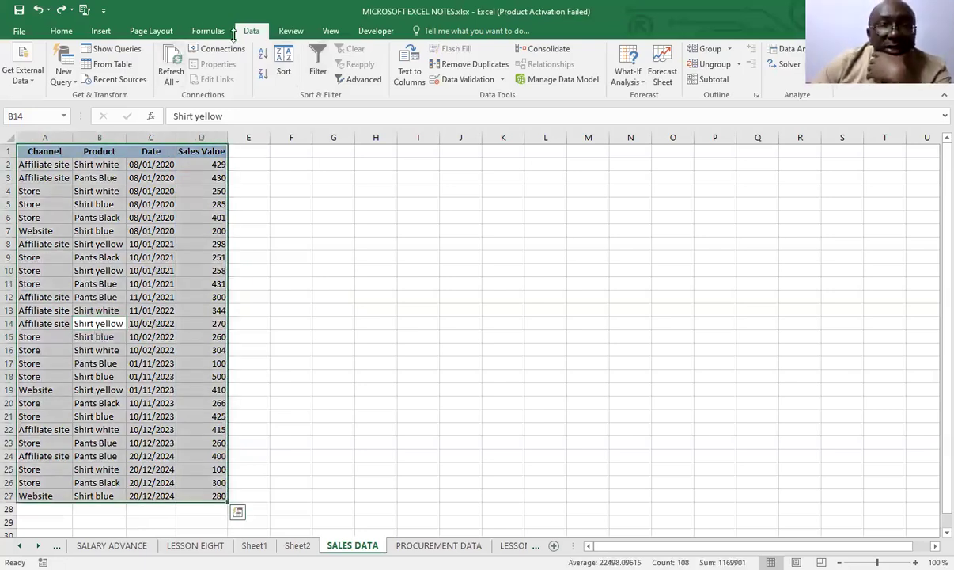
left_click(316, 63)
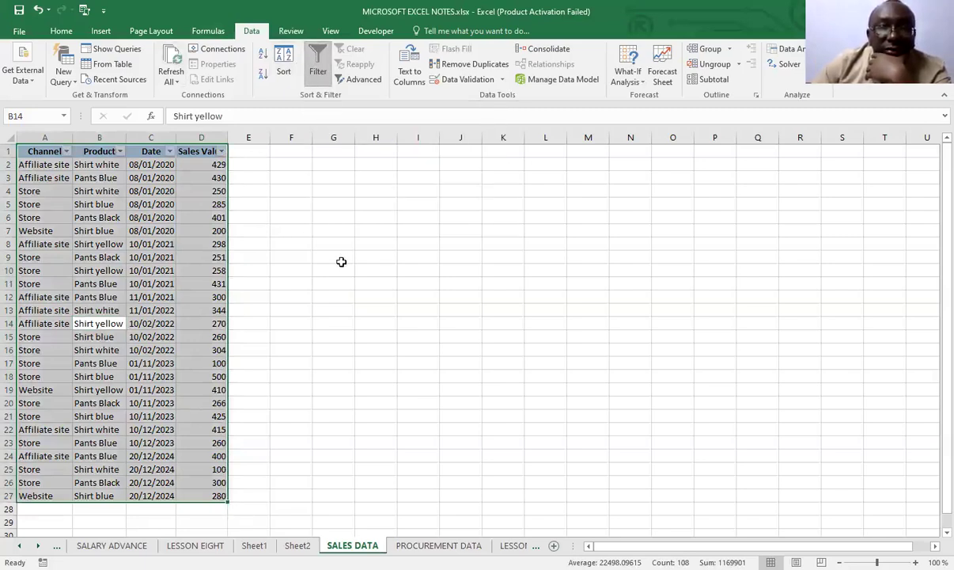
left_click(343, 256)
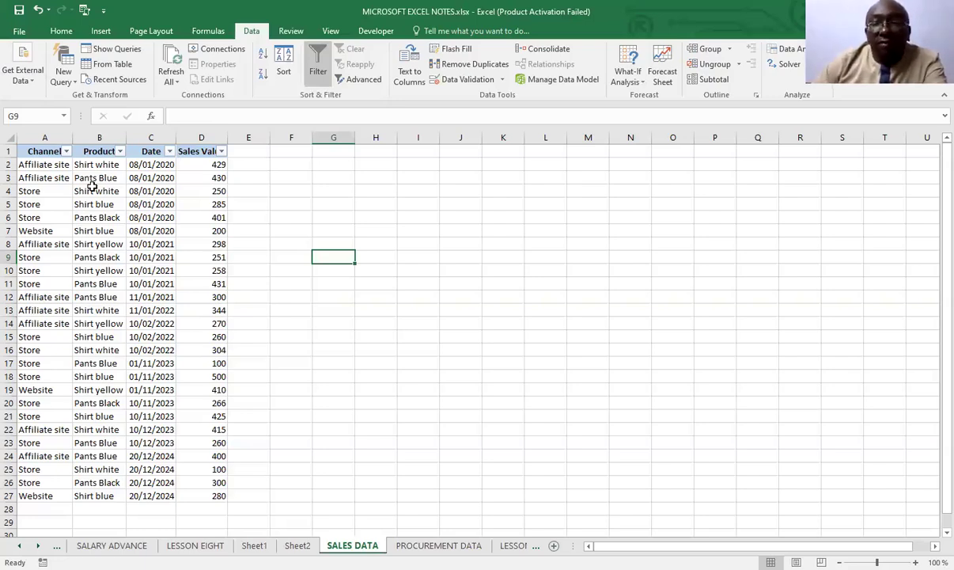
Filter the Channel column of the sales table to show only the Affiliate site rows
left_click(67, 151)
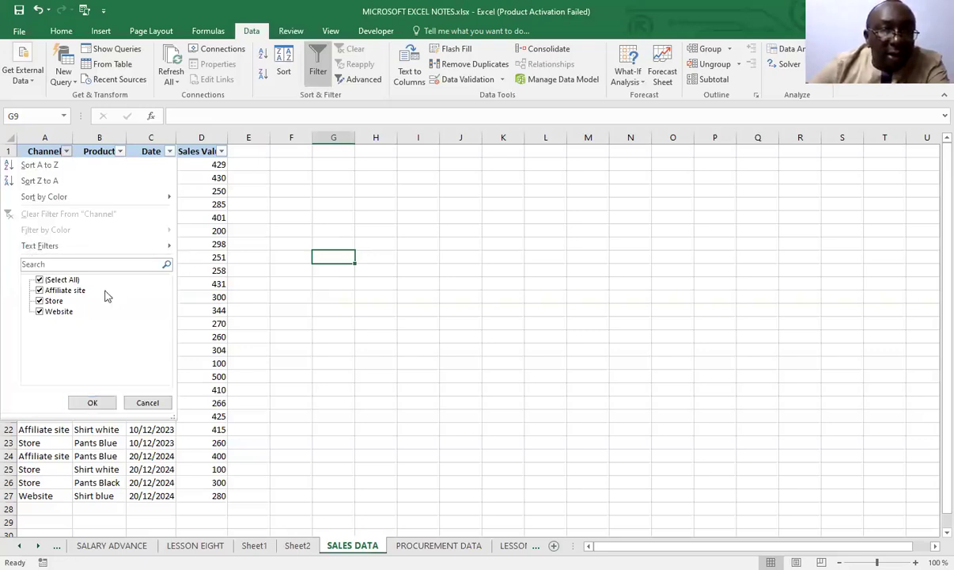
left_click(39, 290)
left_click(40, 291)
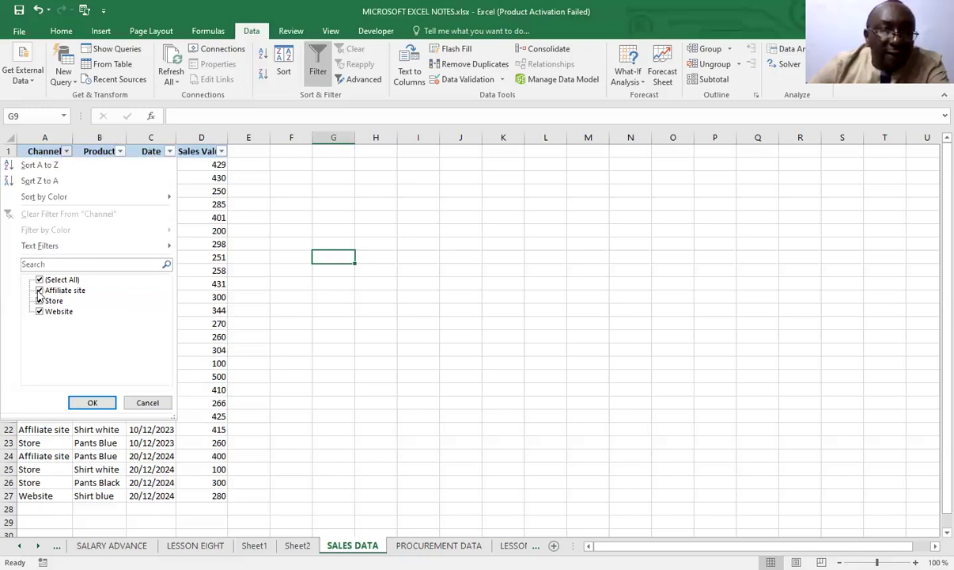
left_click(39, 279)
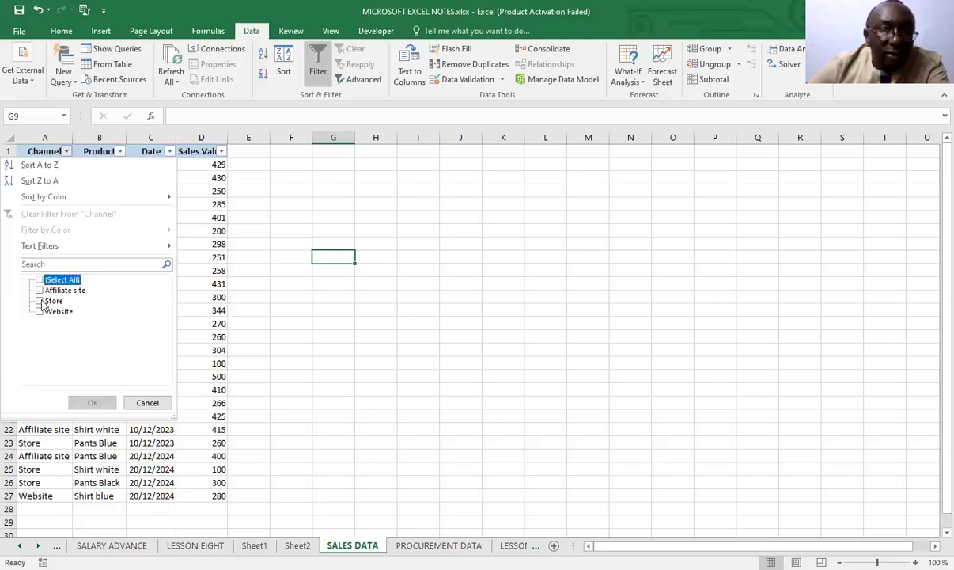
left_click(40, 290)
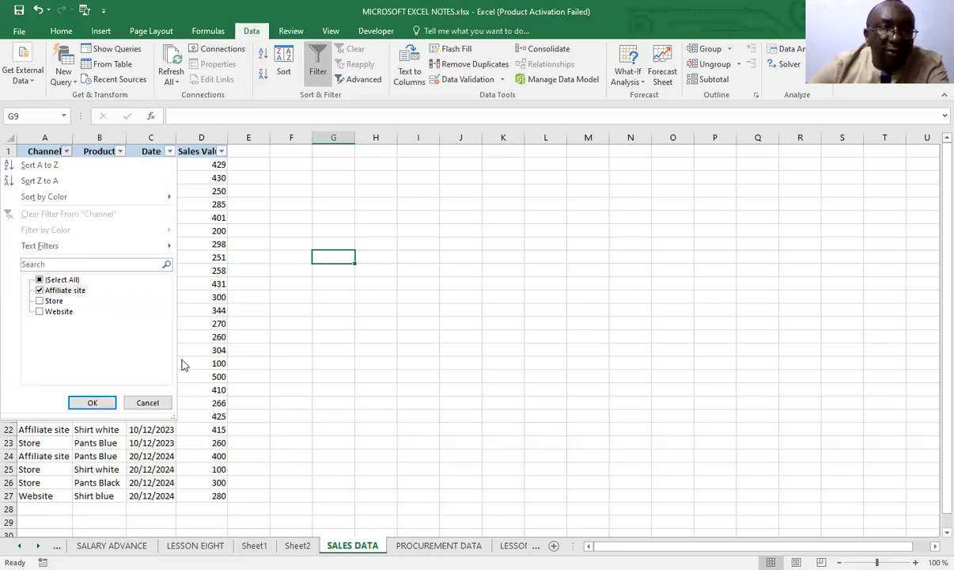
left_click(93, 403)
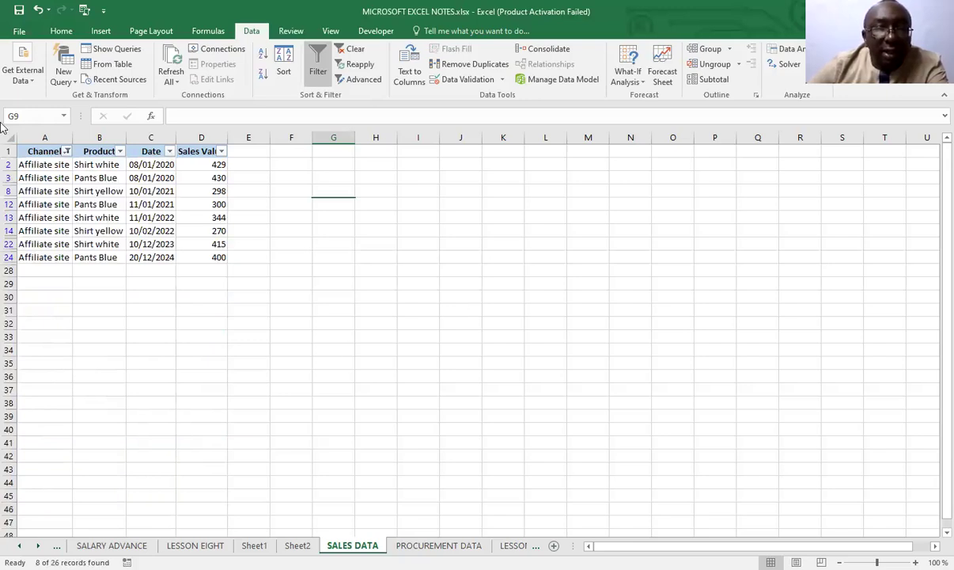
Copy the filtered Affiliate site rows with their headers and paste them beside the table at I14
left_click_drag(25, 151, 220, 258)
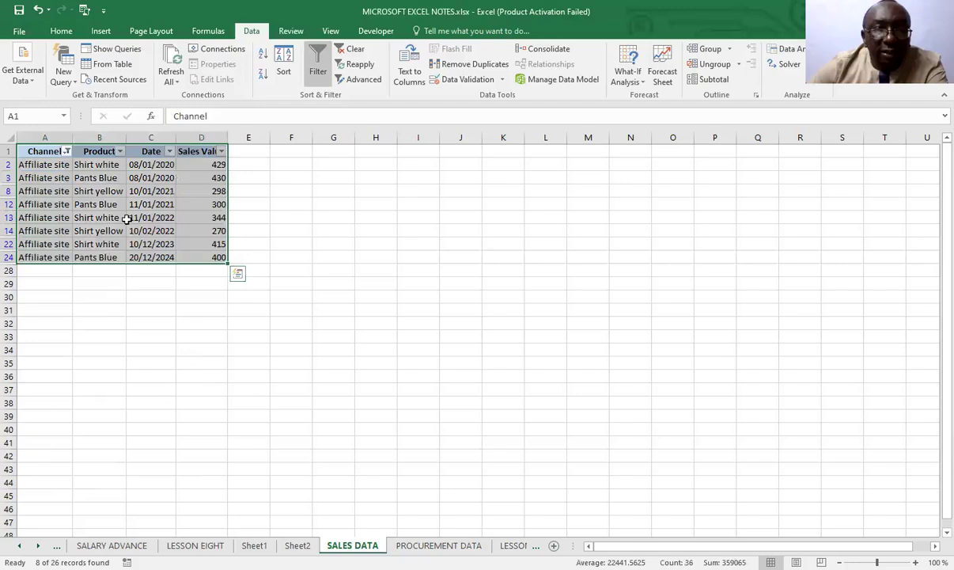
right_click(127, 219)
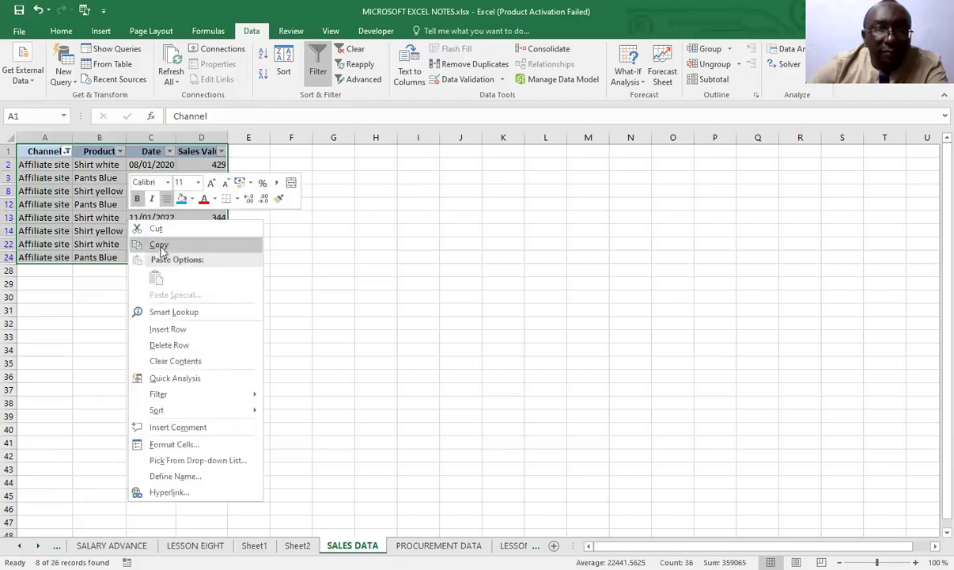
left_click(161, 248)
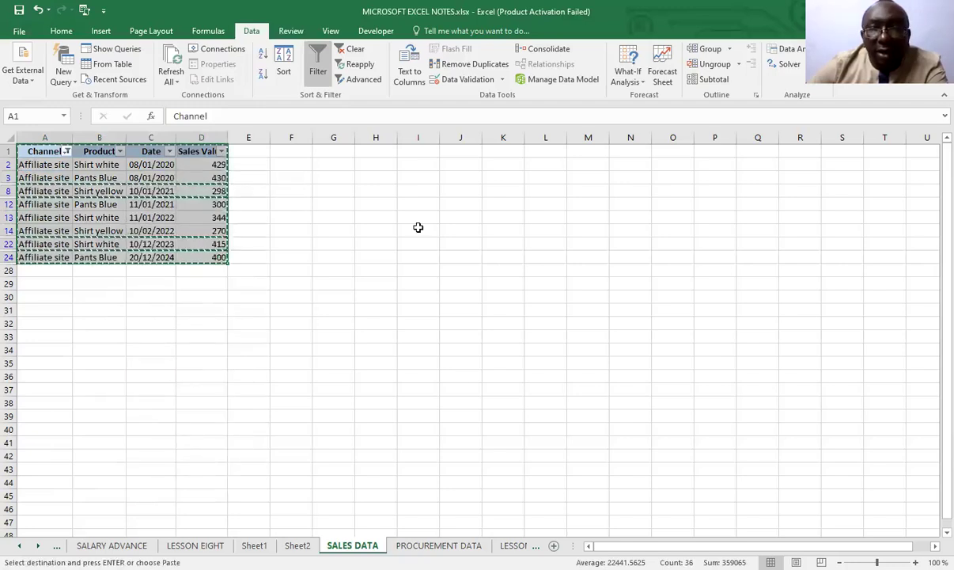
left_click(417, 228)
right_click(417, 228)
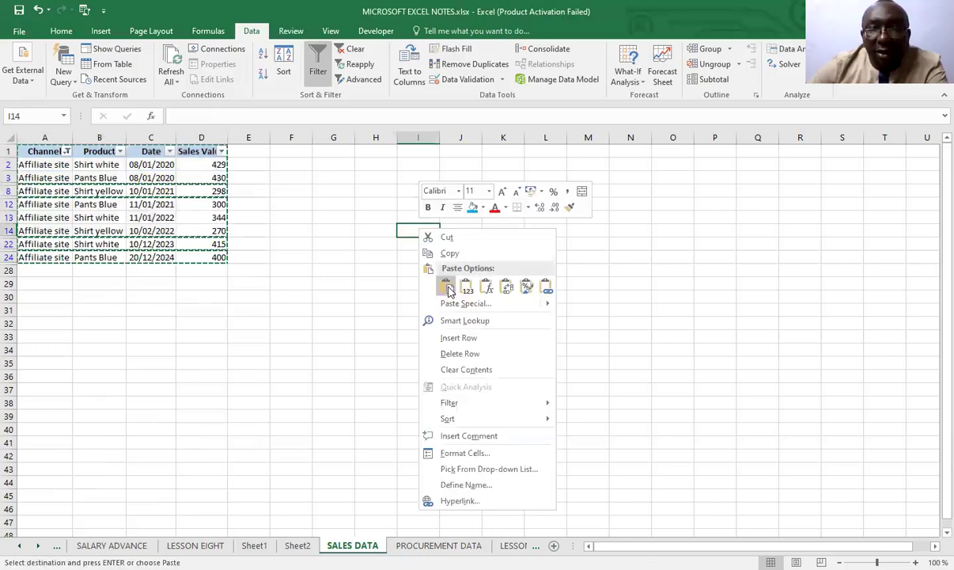
left_click(450, 287)
left_click(545, 309)
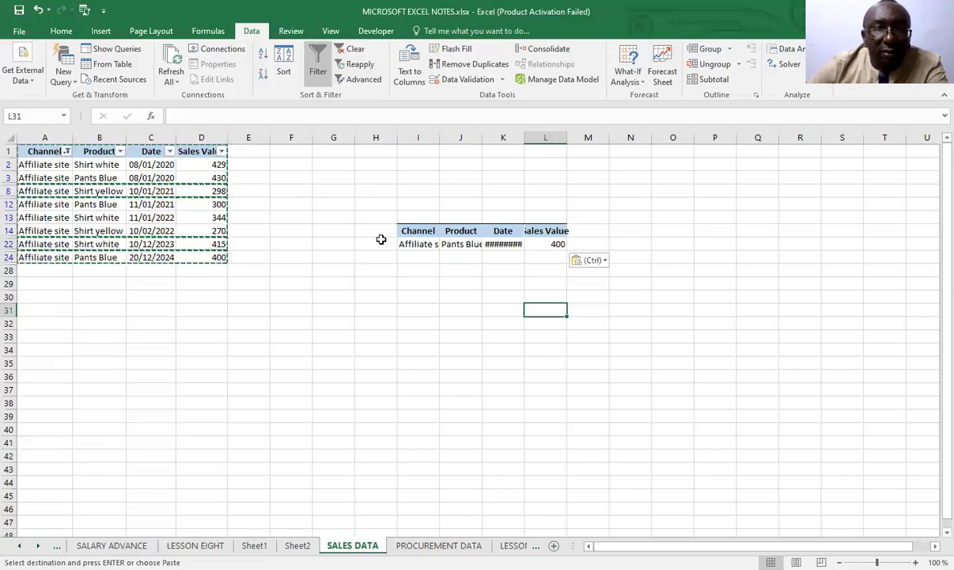
Autofit columns L, K, J and I to the contents of the pasted table
double_click(566, 141)
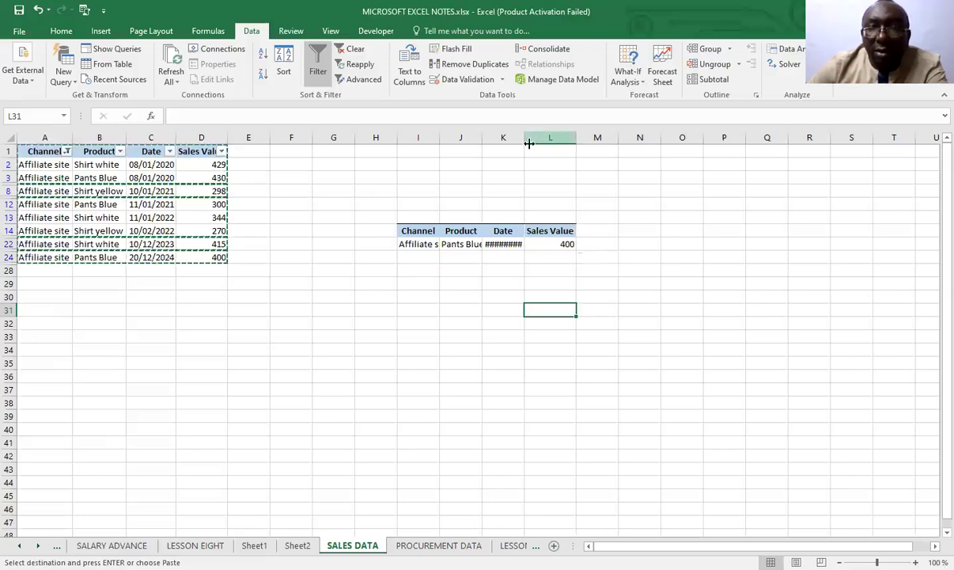
double_click(523, 141)
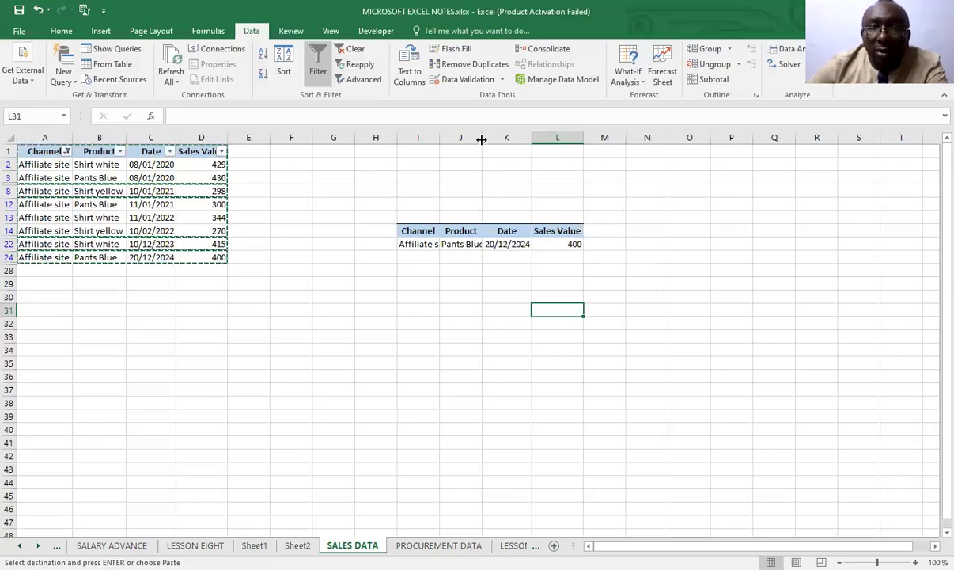
double_click(482, 141)
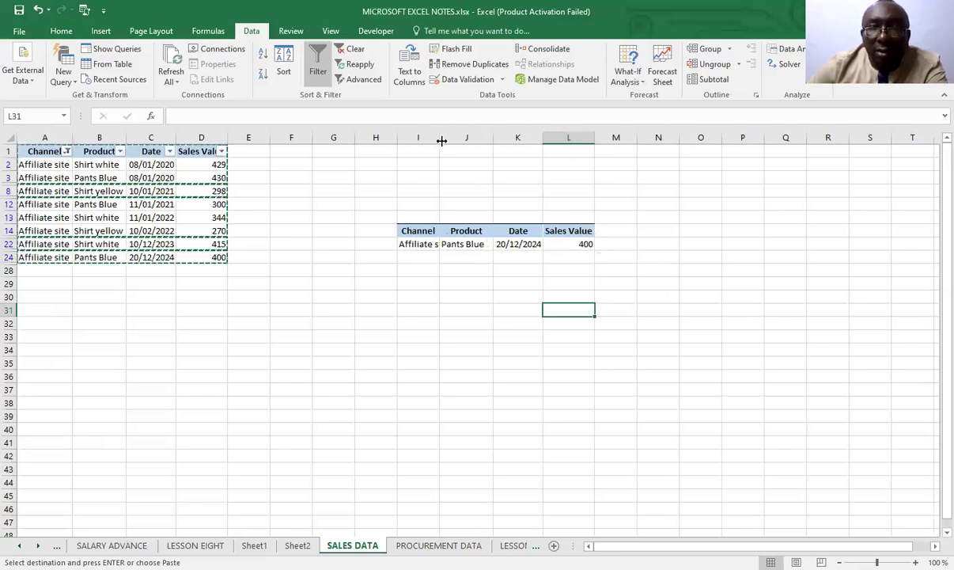
double_click(440, 139)
left_click(416, 309)
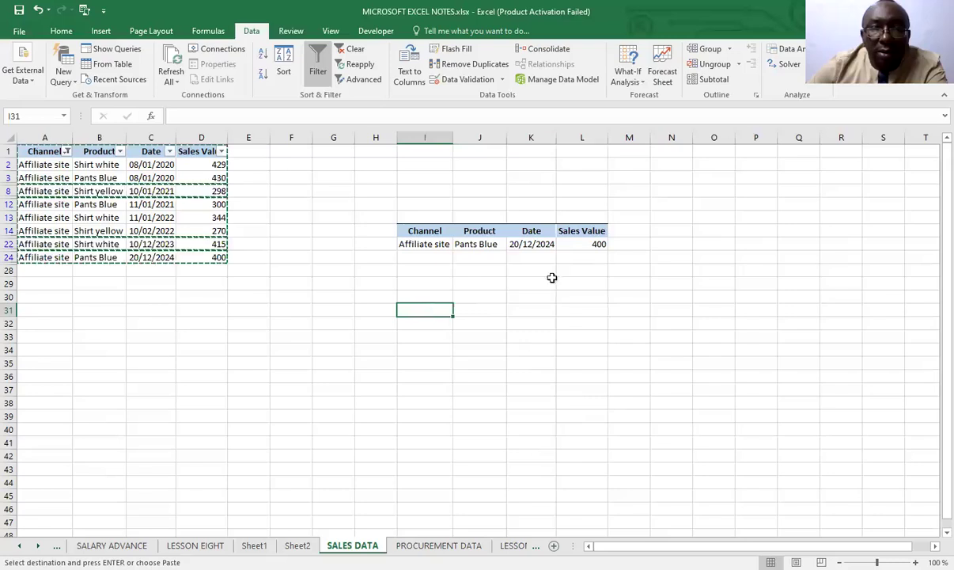
Undo the column width changes and the paste at I14, and cancel the copy selection
left_click(37, 10)
left_click(37, 10)
left_click(37, 9)
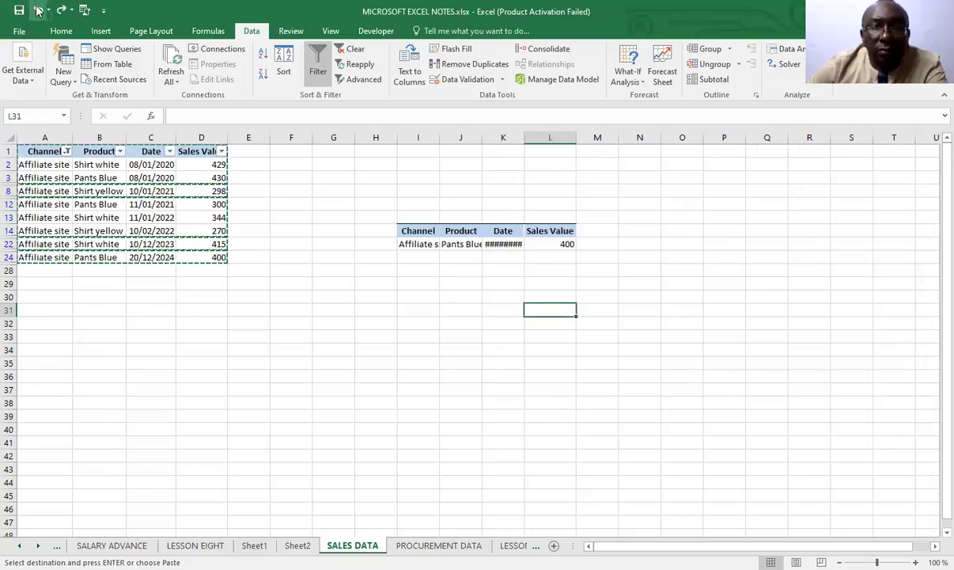
left_click(38, 10)
left_click(37, 10)
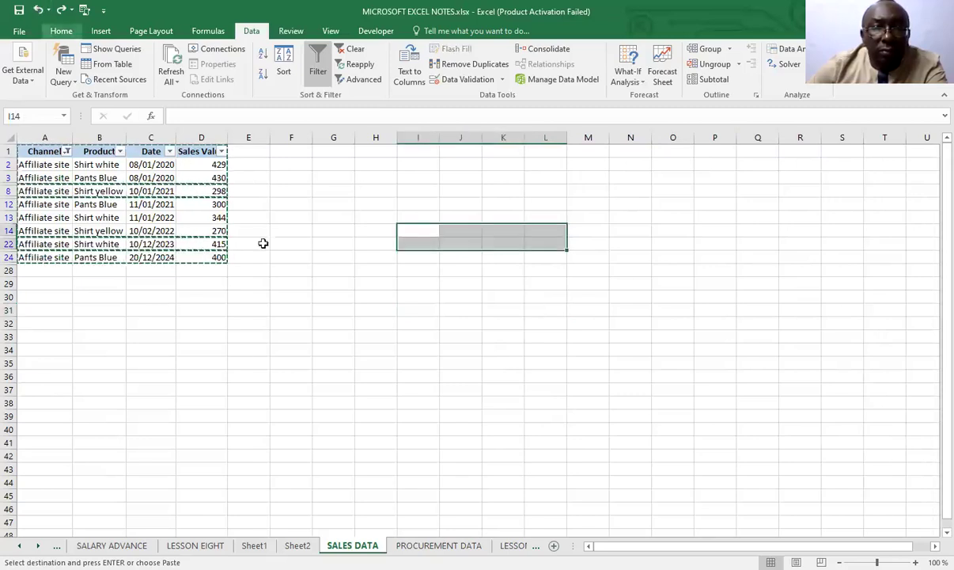
left_click(259, 353)
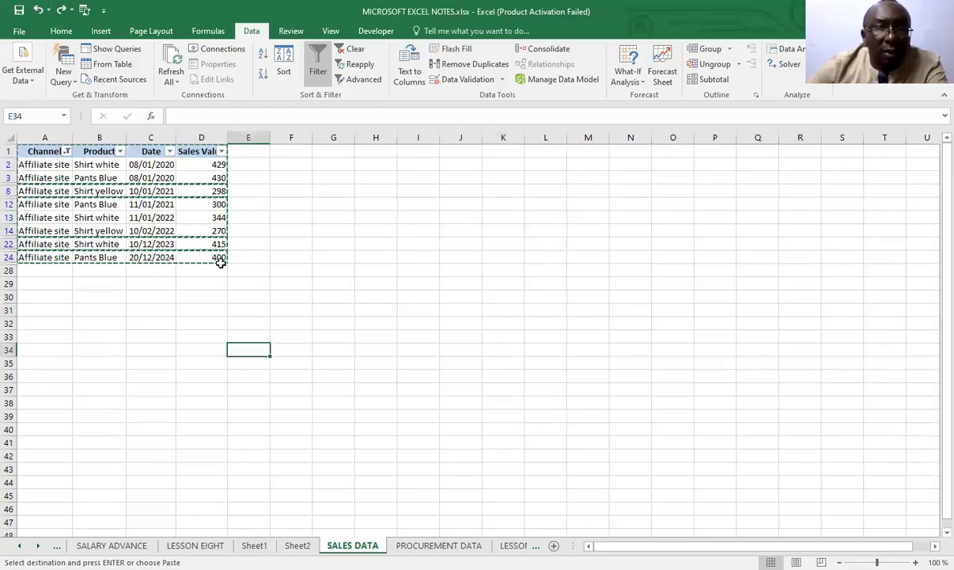
left_click(306, 297)
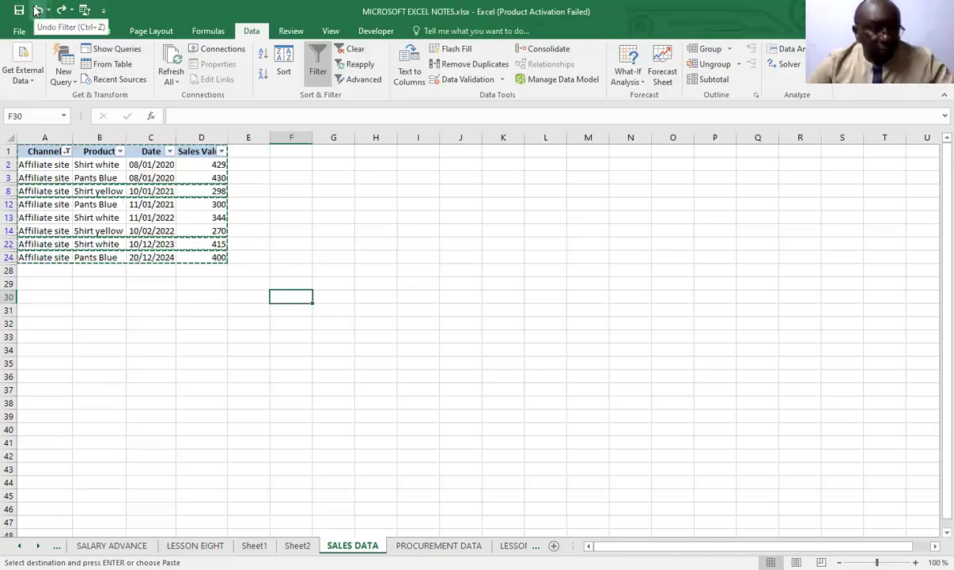
key("Escape")
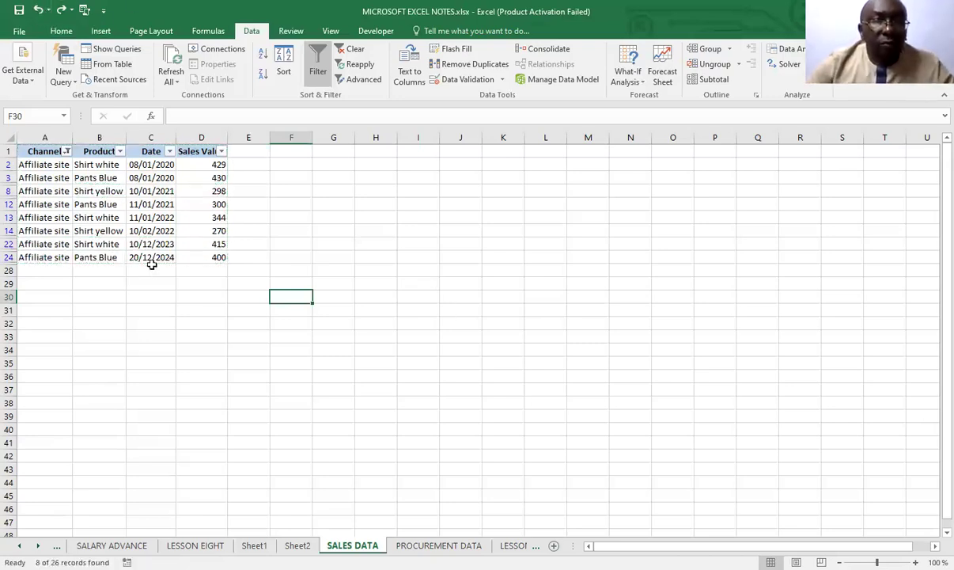
Copy the filtered Affiliate site records without the header row and paste them at I14
left_click_drag(30, 164, 219, 252)
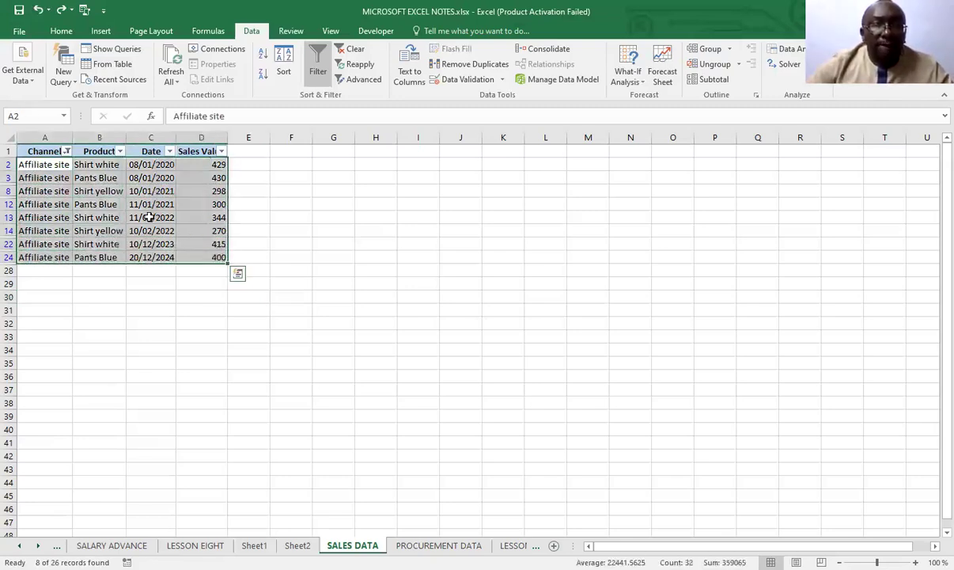
right_click(204, 237)
key("c")
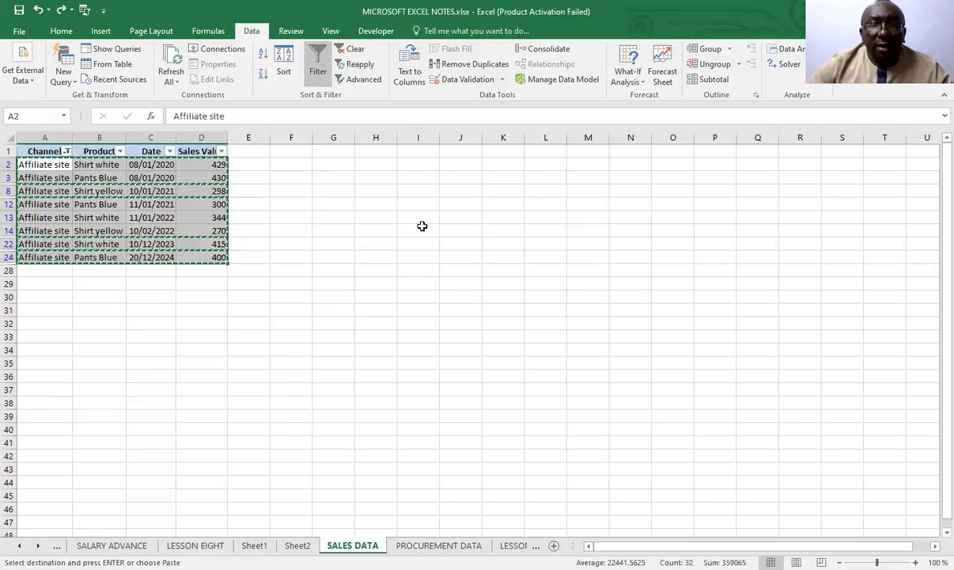
left_click(421, 226)
right_click(424, 228)
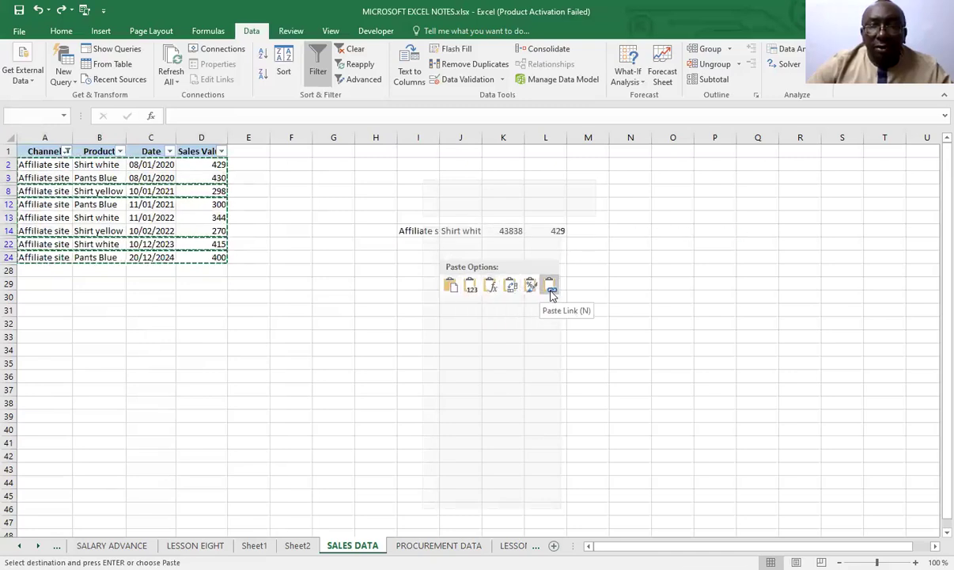
left_click(451, 287)
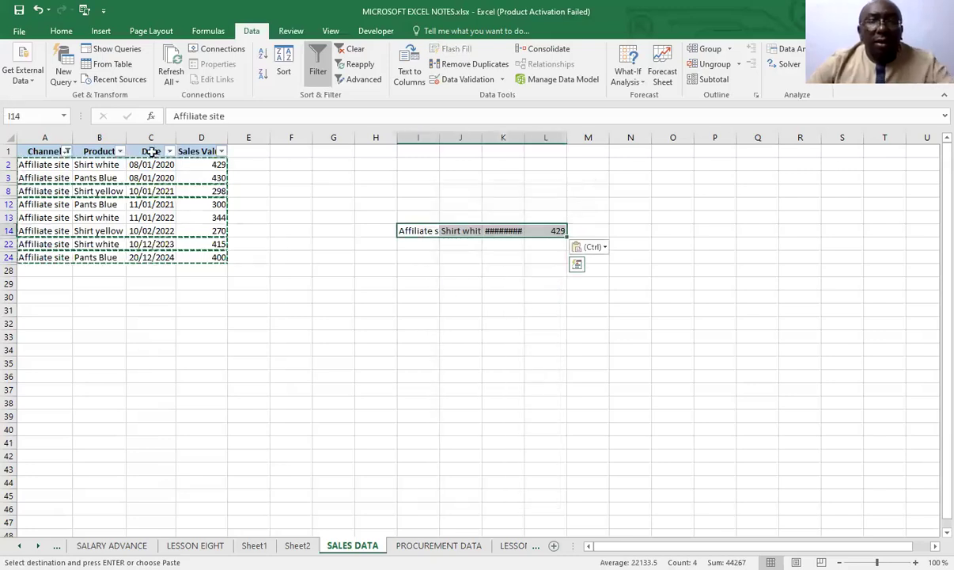
Undo the pasted records and the Affiliate site filter on the sales table
left_click(38, 10)
left_click(37, 9)
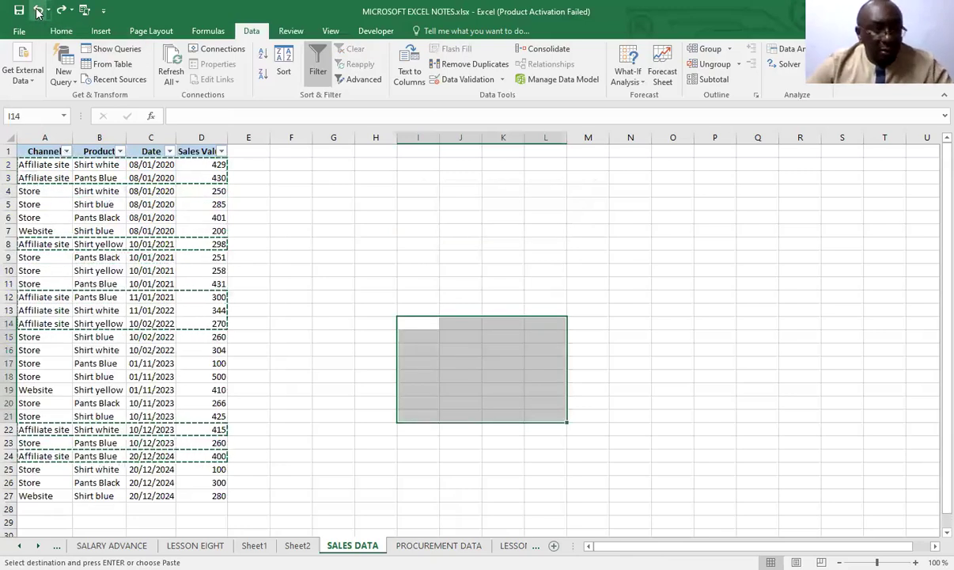
left_click(37, 10)
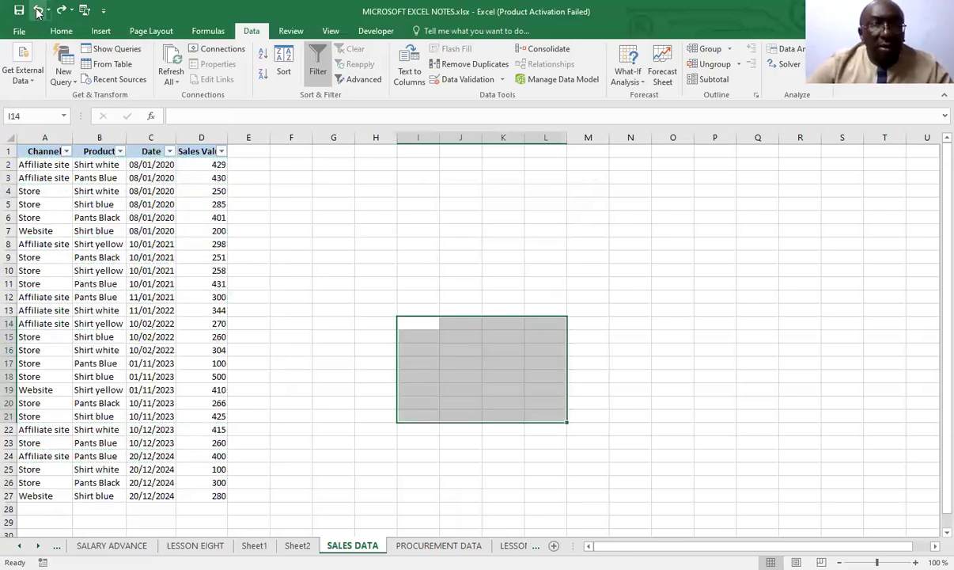
left_click(366, 242)
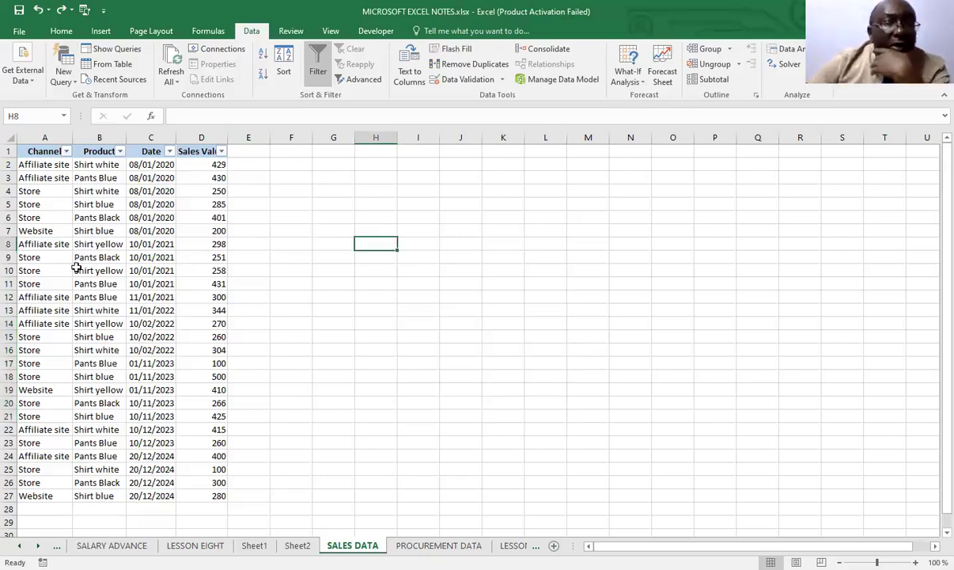
Filter the Channel column to show only Store and Website, excluding Affiliate site, and undo the filter
left_click(67, 150)
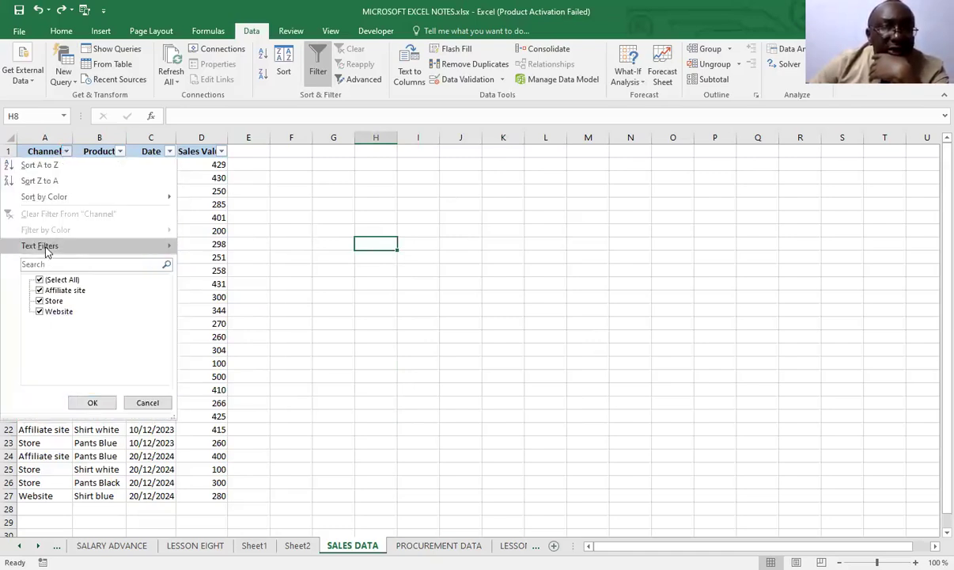
left_click(39, 301)
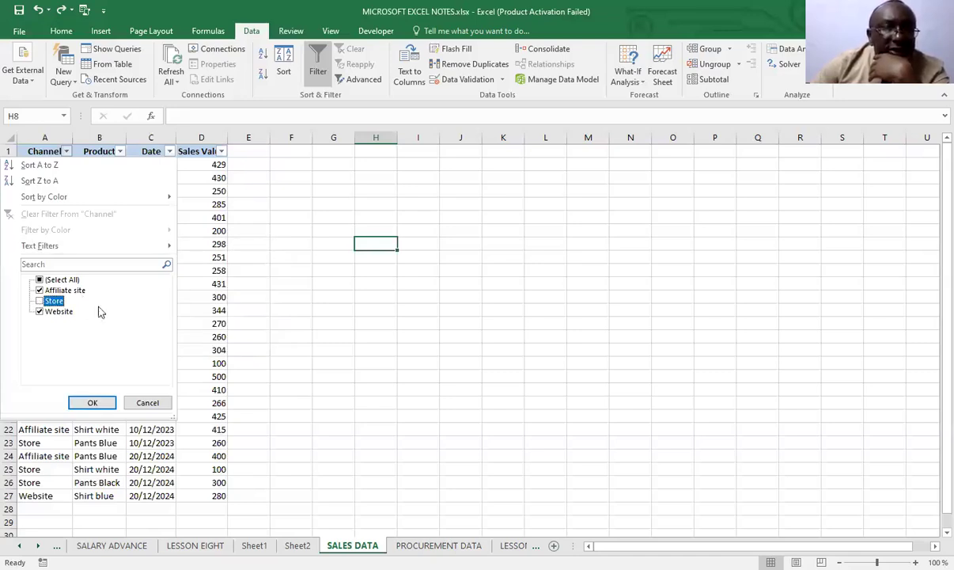
left_click(40, 301)
left_click(39, 290)
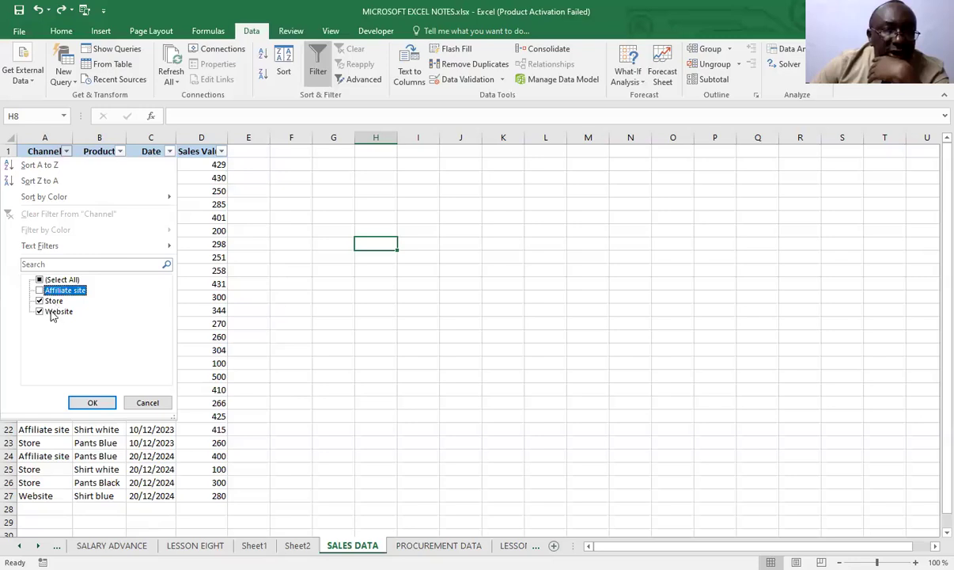
left_click(91, 402)
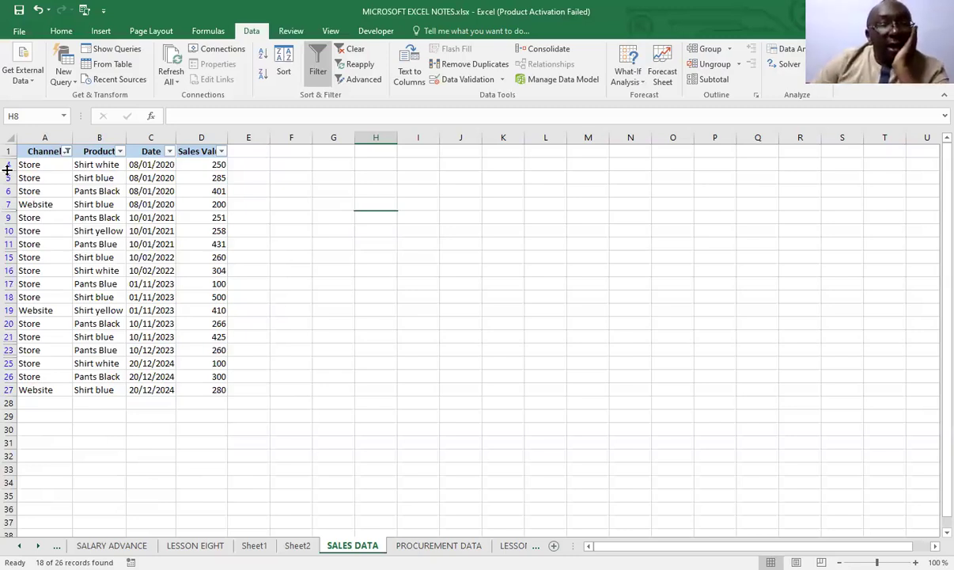
left_click(37, 10)
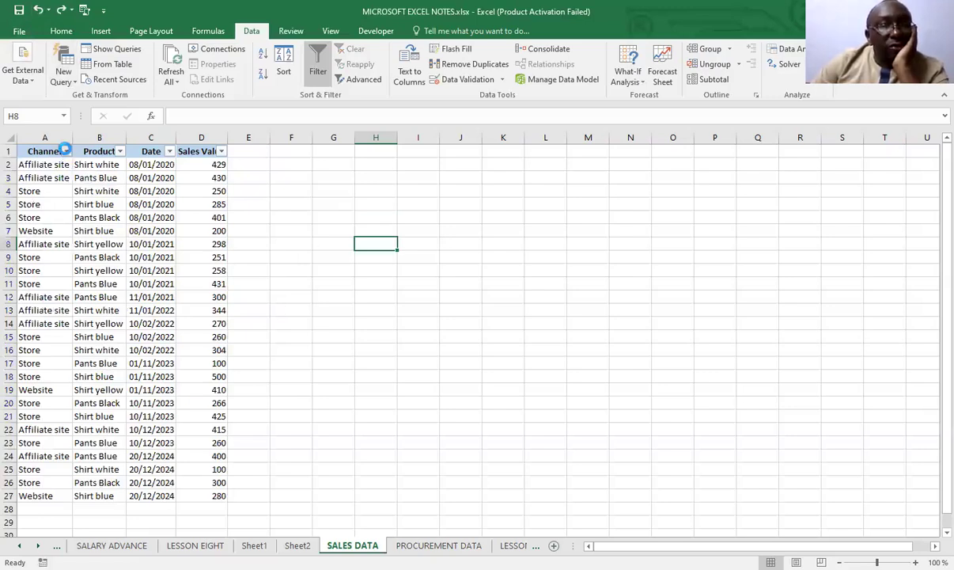
Apply a Contains text filter with "site" to the Channel column, and undo the filter
left_click(66, 151)
mouse_move(57, 250)
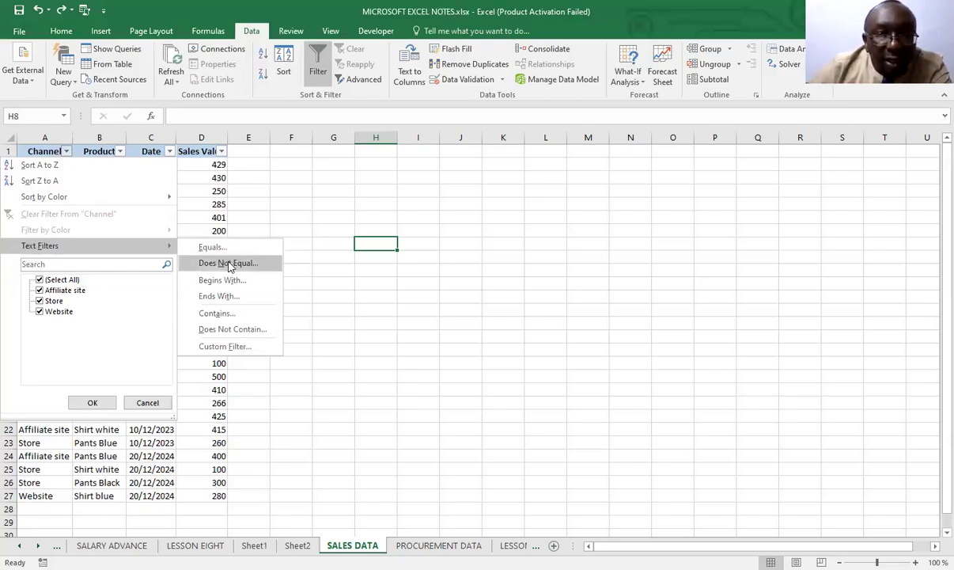
left_click(255, 314)
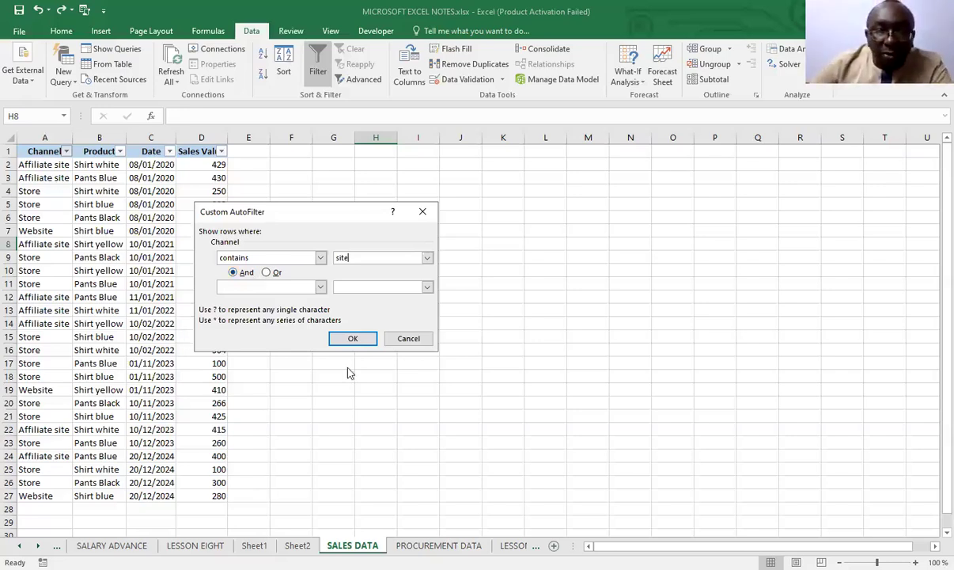
left_click(353, 340)
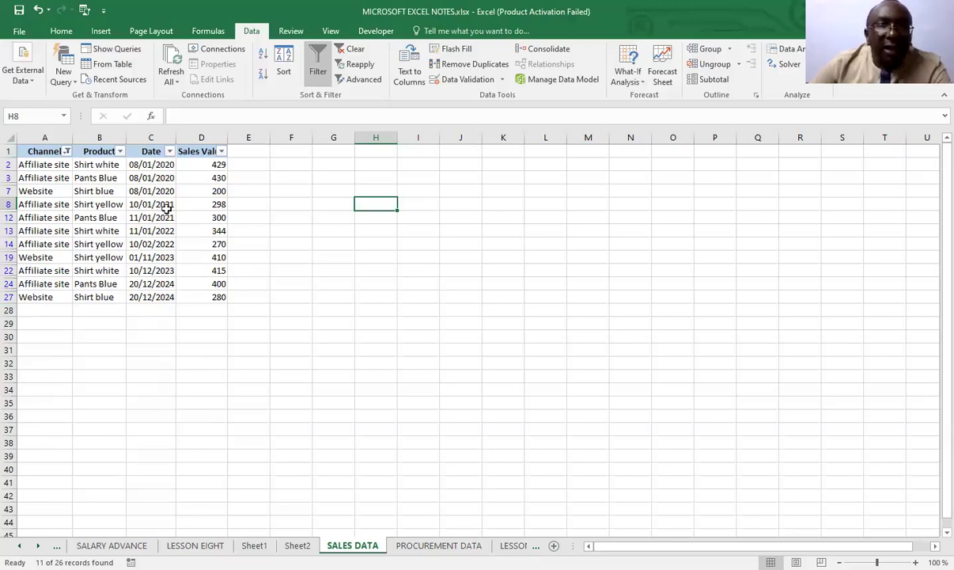
left_click(38, 9)
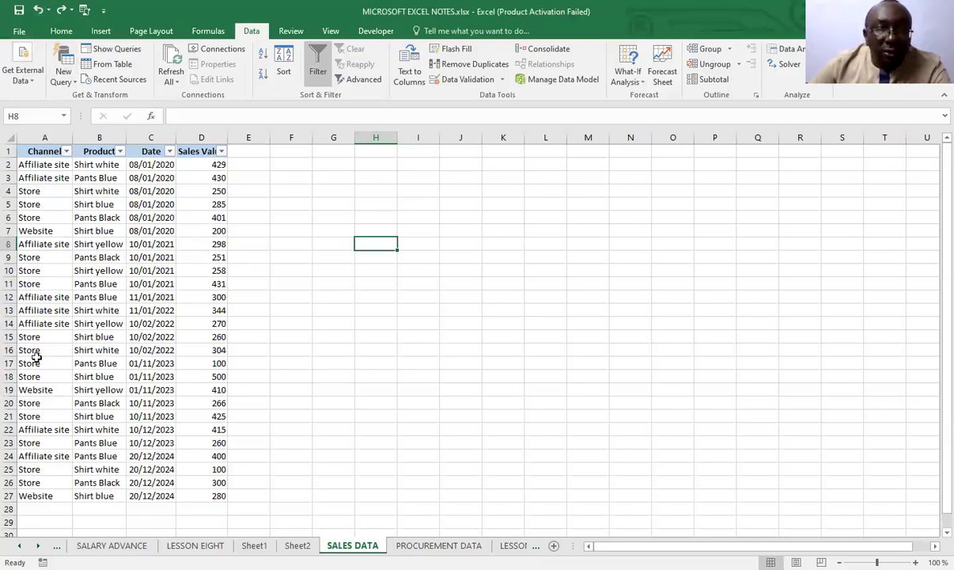
Examine the filter options of the Product and Date columns, including the available date filters
left_click(119, 151)
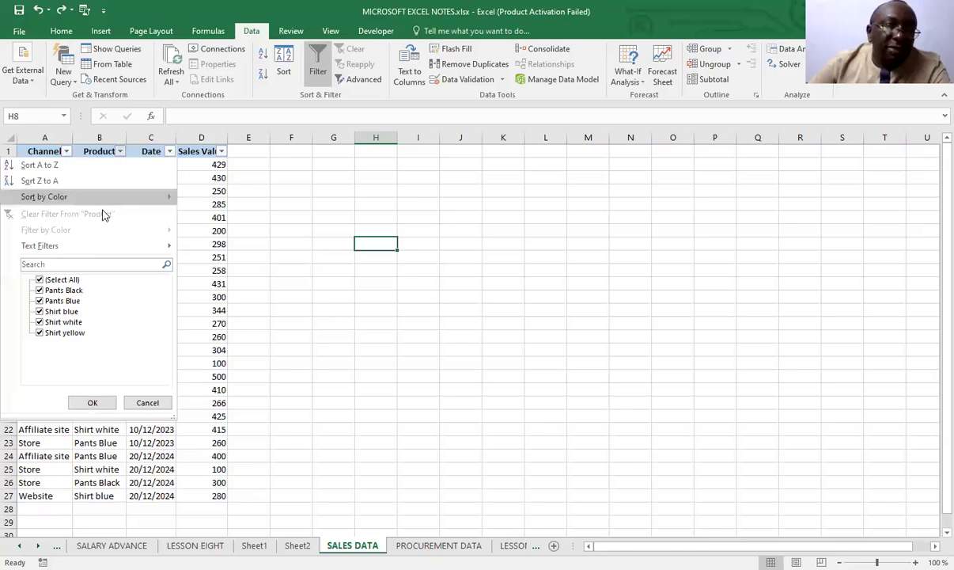
left_click(169, 152)
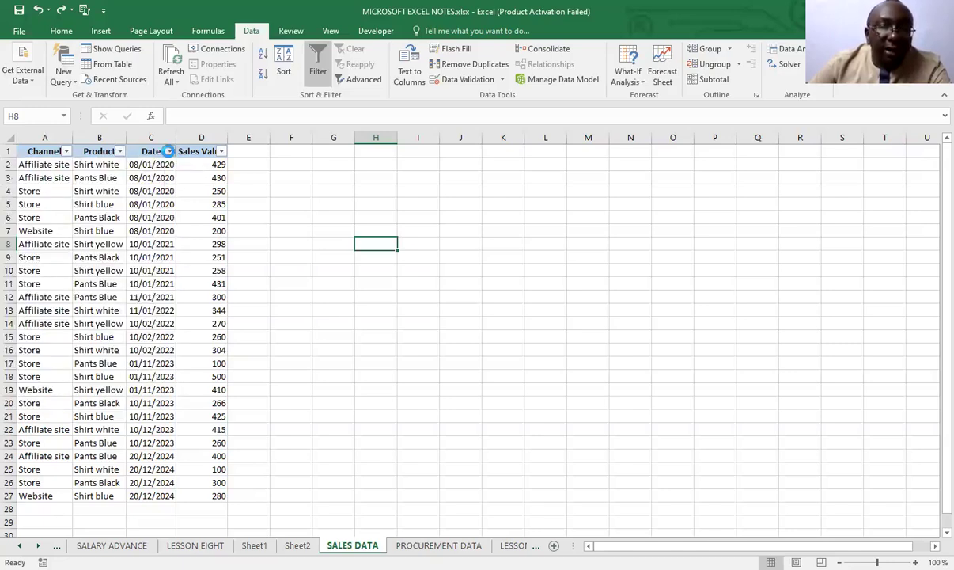
left_click(169, 152)
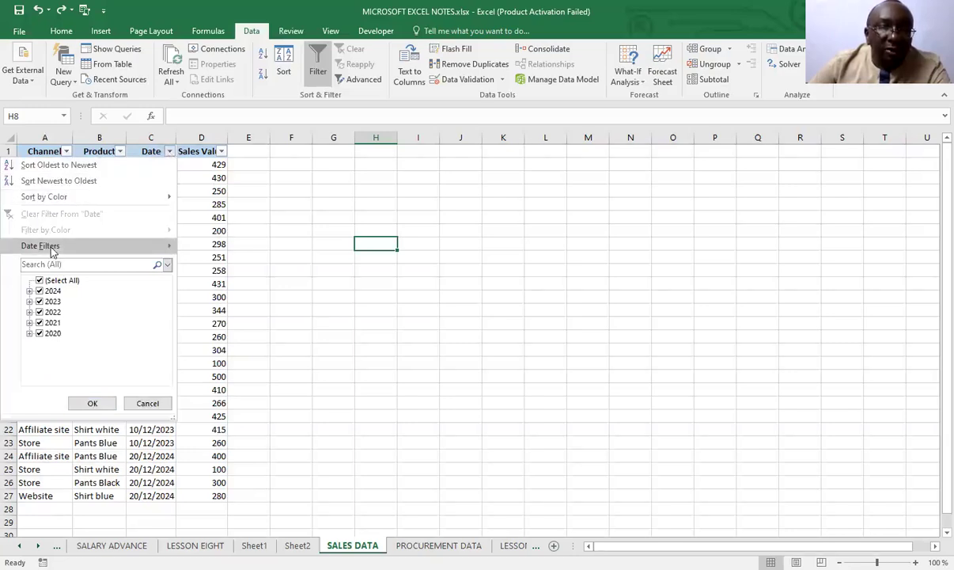
mouse_move(51, 251)
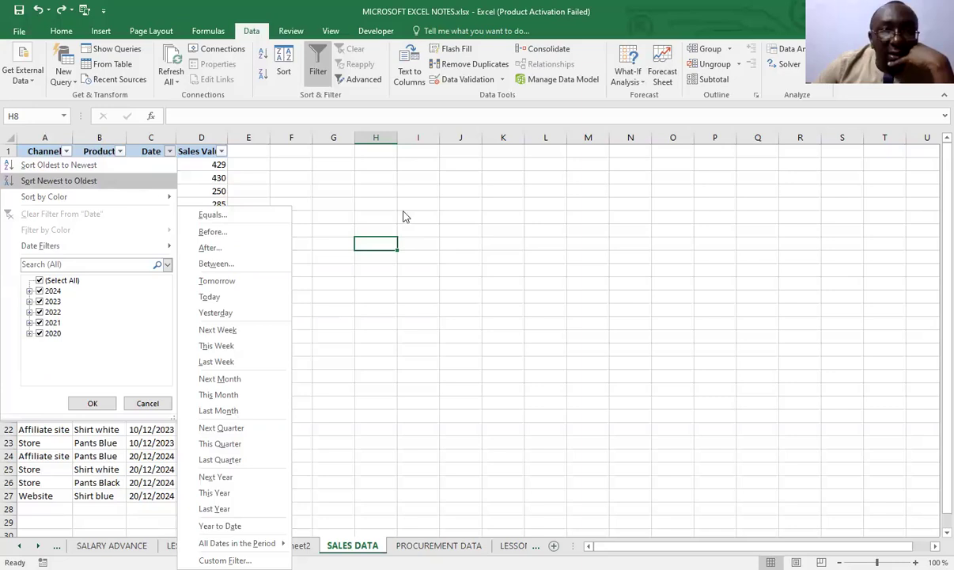
left_click(425, 192)
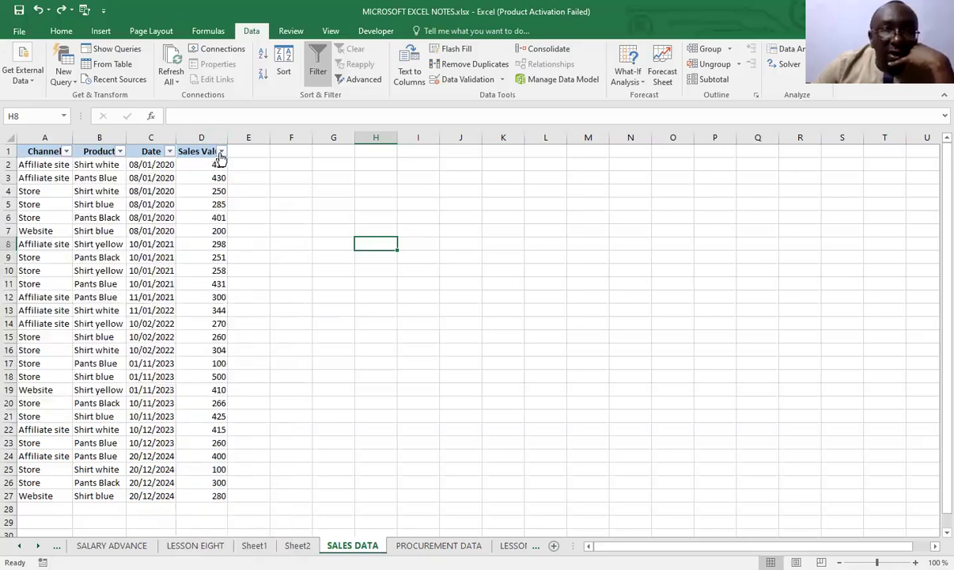
Apply a Top 10 Items number filter to the Sales Value column, and undo the filter
left_click(222, 153)
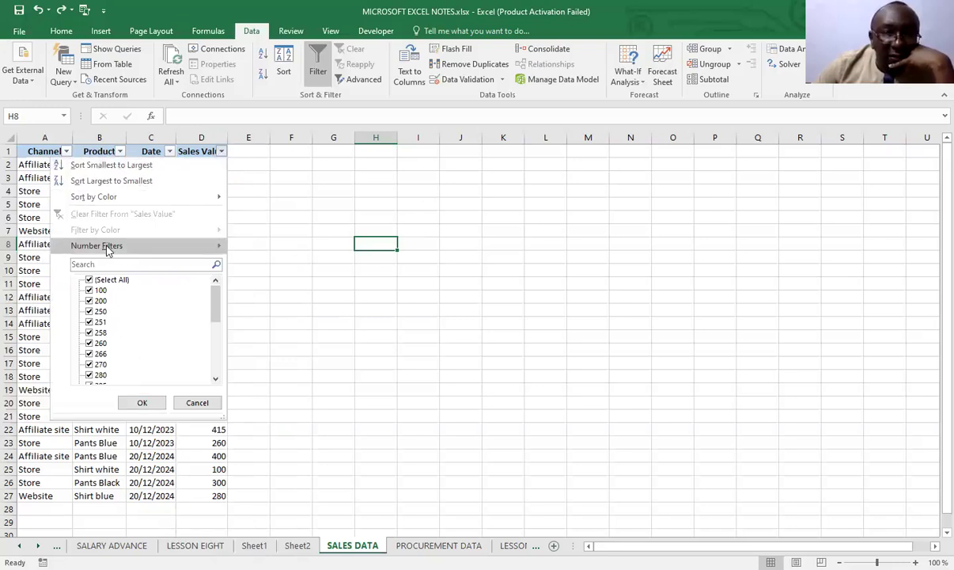
mouse_move(139, 247)
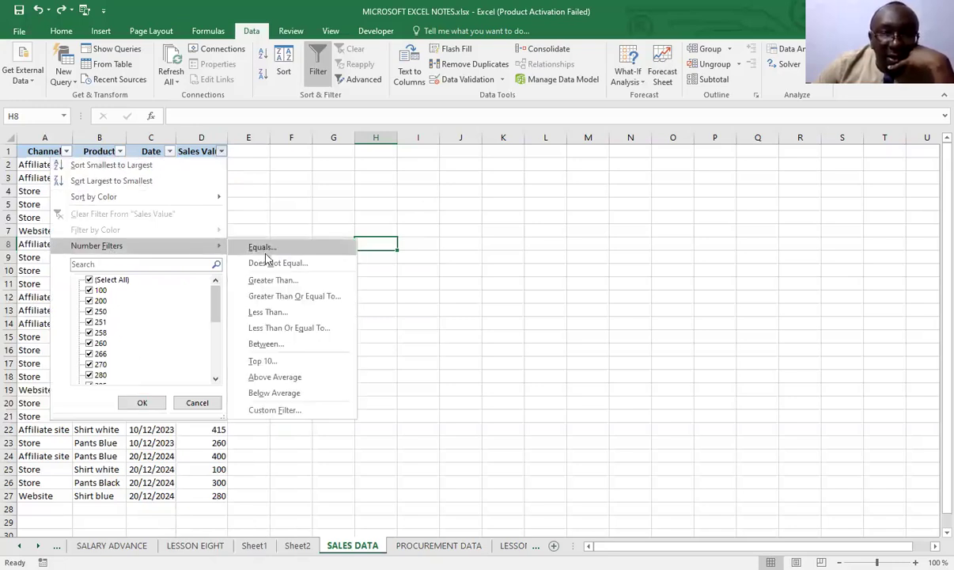
left_click(265, 361)
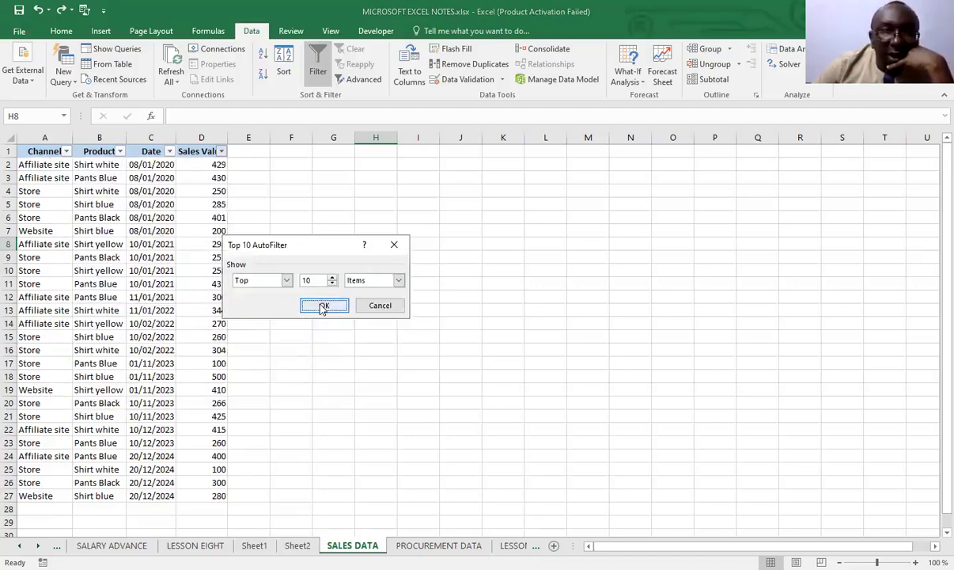
left_click(323, 306)
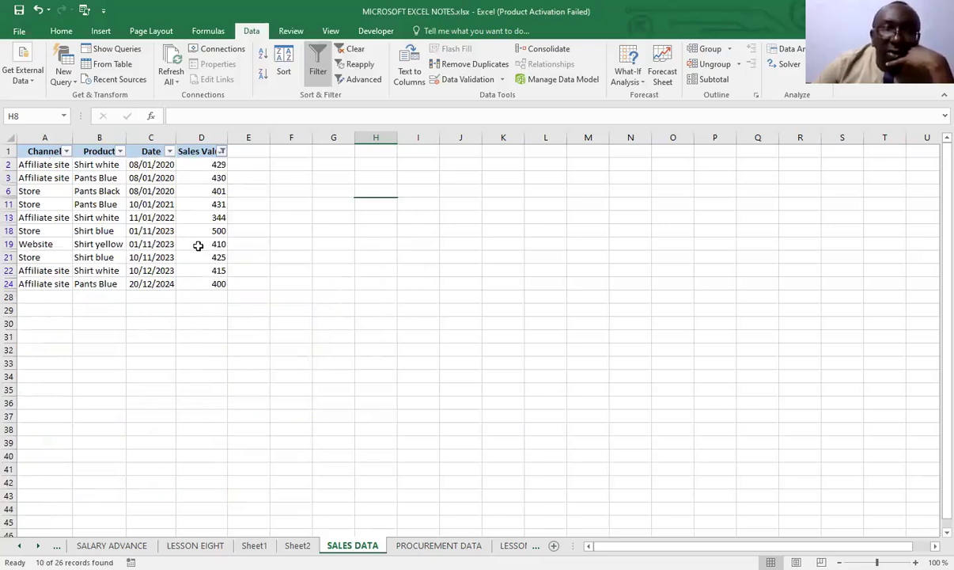
left_click(37, 10)
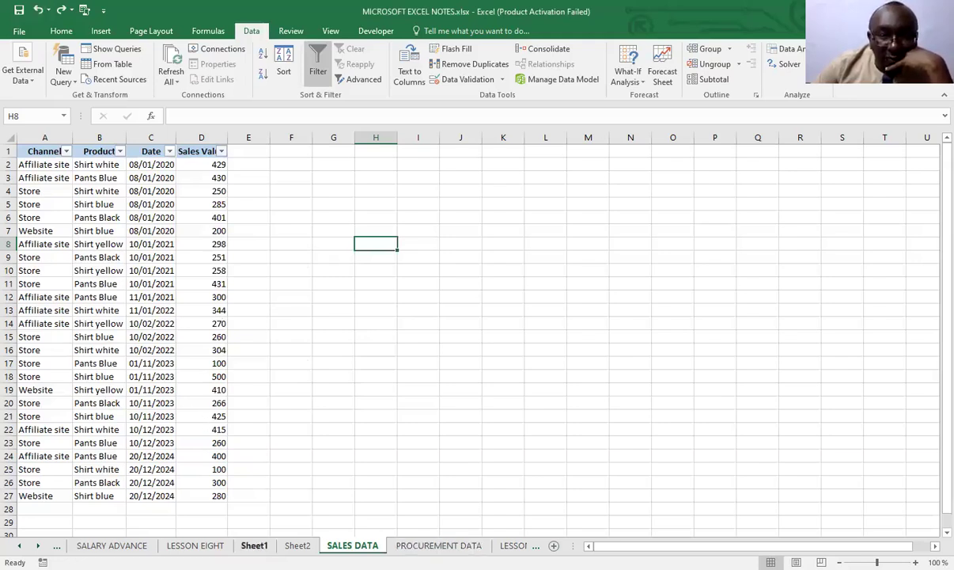
Review the filtering notes on the LESSON EIGHT sheet, down to the Advanced filtering section
left_click(195, 545)
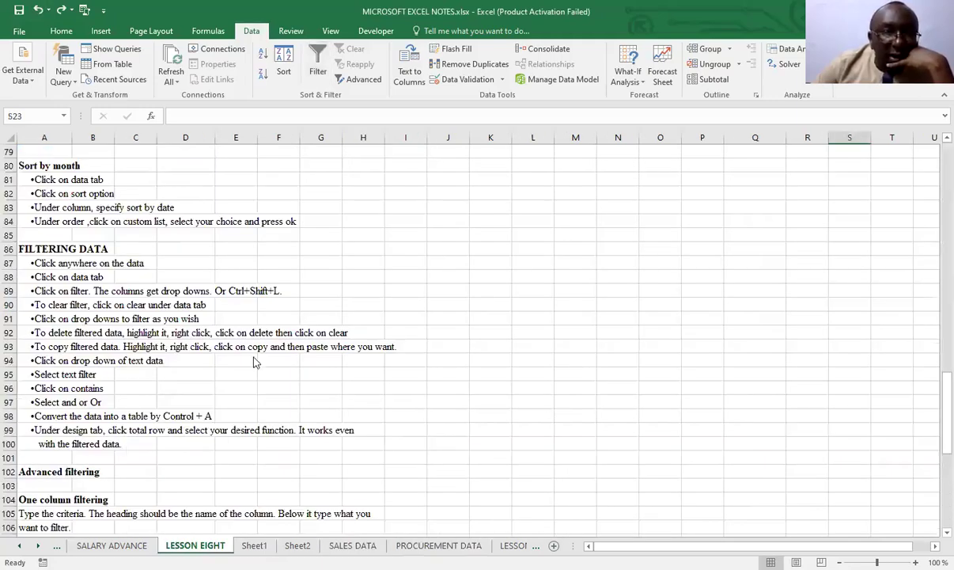
left_click(225, 389)
scroll(225, 391, "down", 5)
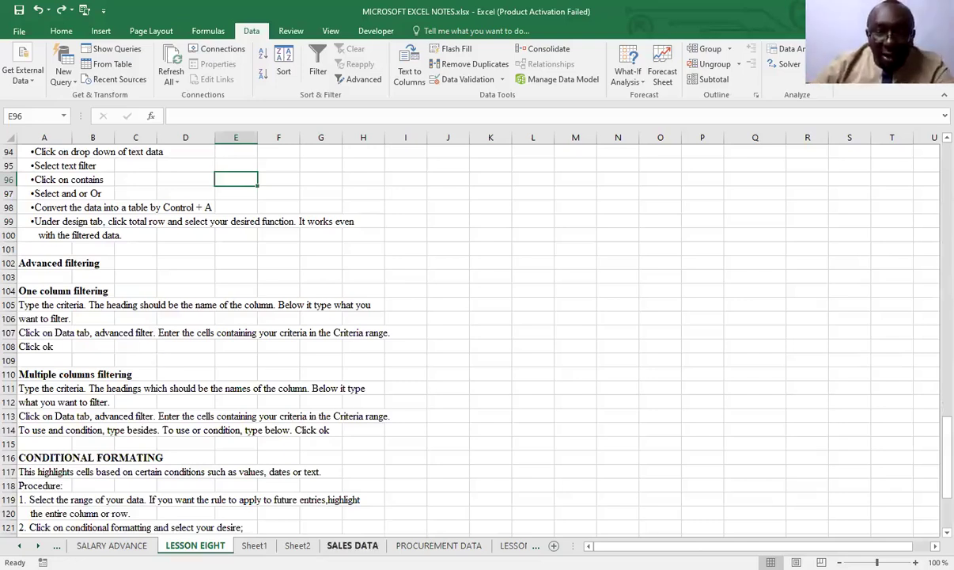
Return to the SALES DATA sheet and undo the activation of the column filters on the sales table
left_click(353, 545)
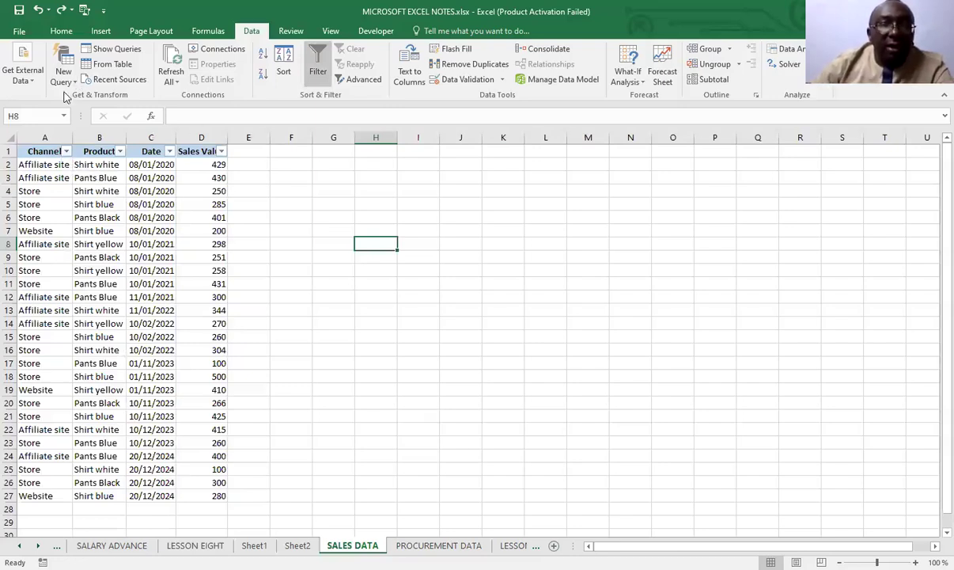
left_click(38, 9)
left_click(376, 295)
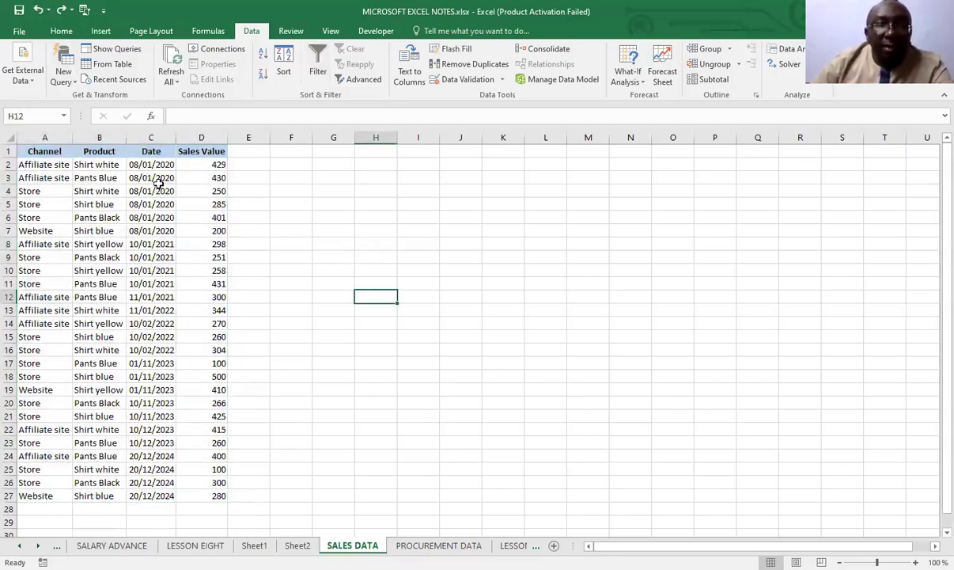
Build a criteria range by linking G1 to the Channel heading in A1 and G2 to the Store entry in A4
left_click(333, 152)
type("=")
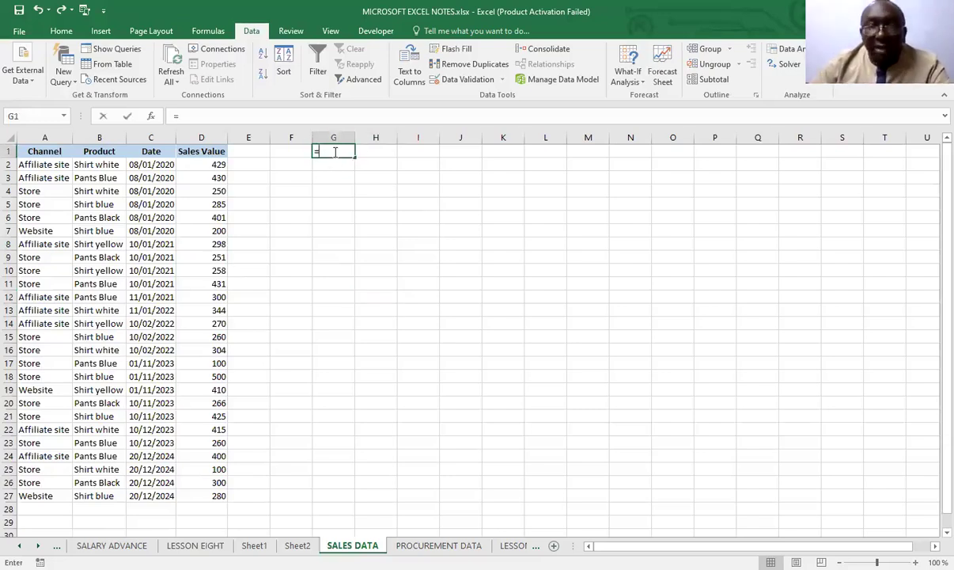
left_click(47, 151)
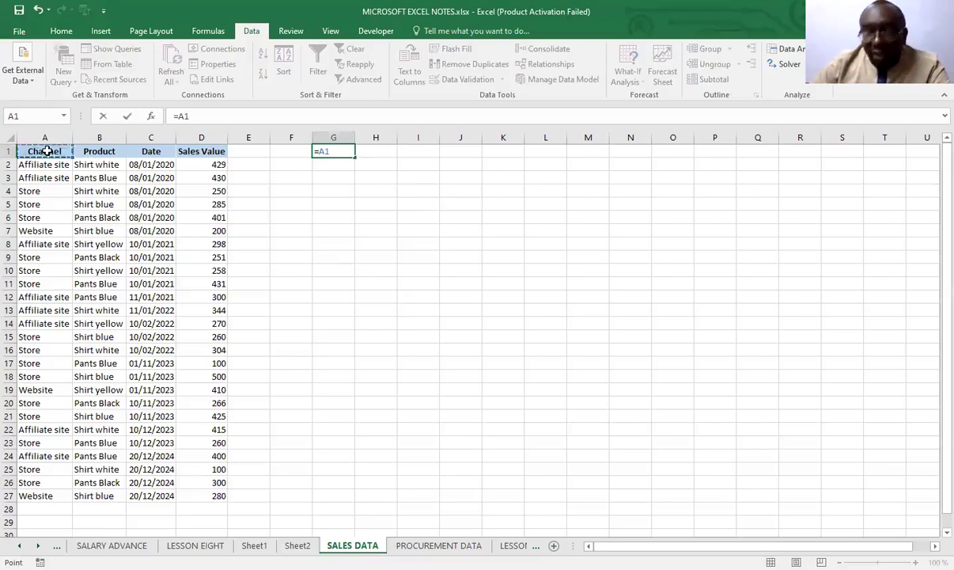
key("Return")
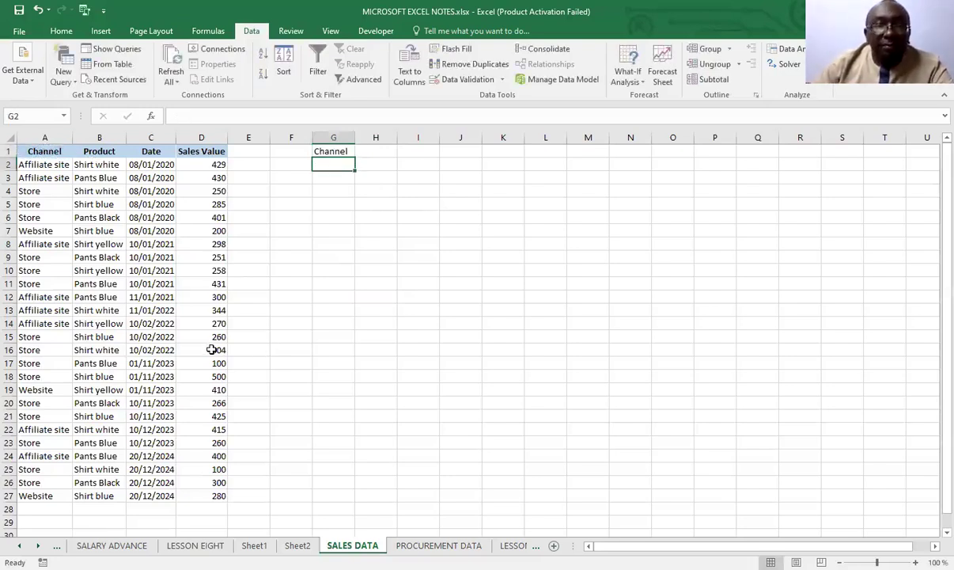
type("=")
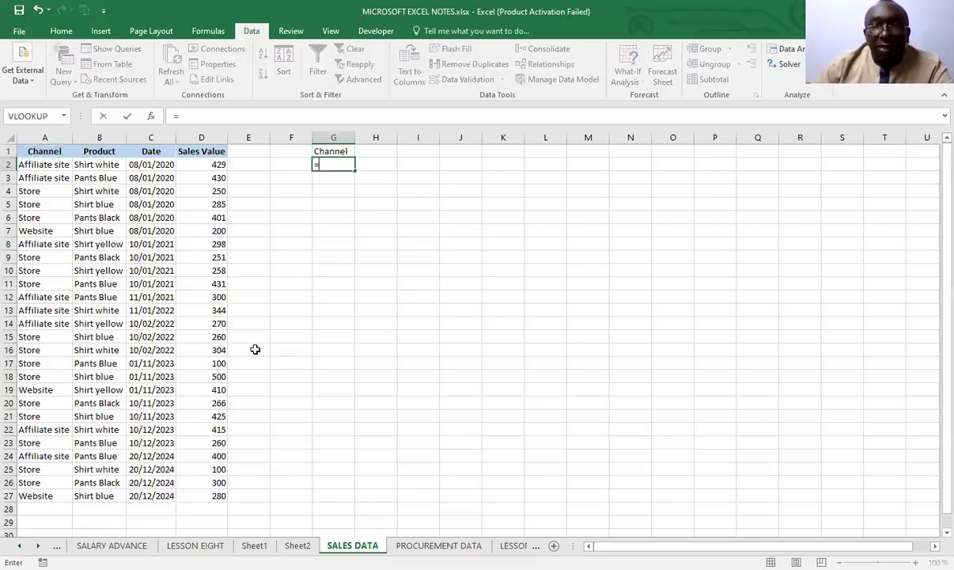
left_click(24, 191)
key("Return")
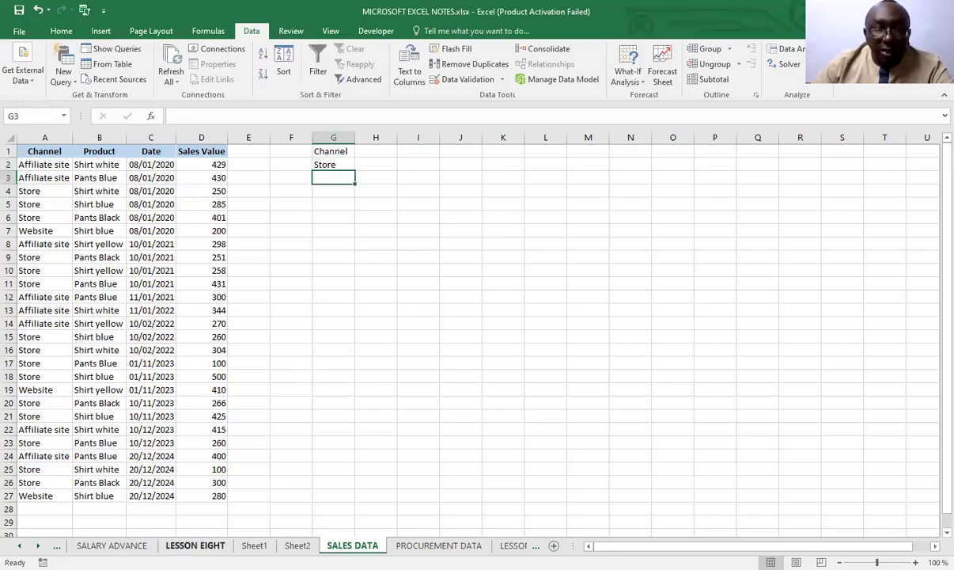
Consult the One column filtering instructions on the LESSON EIGHT sheet and return to SALES DATA
left_click(194, 545)
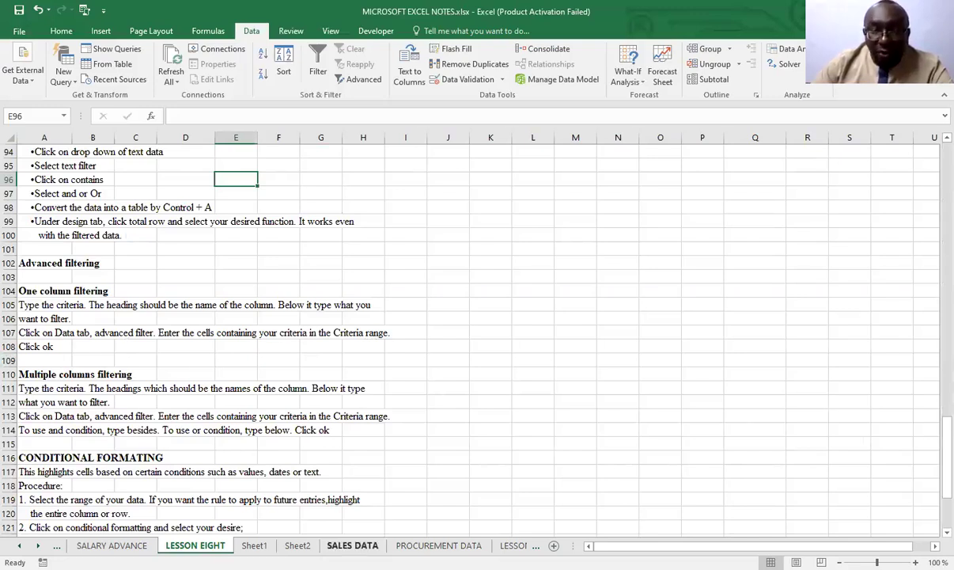
left_click(352, 545)
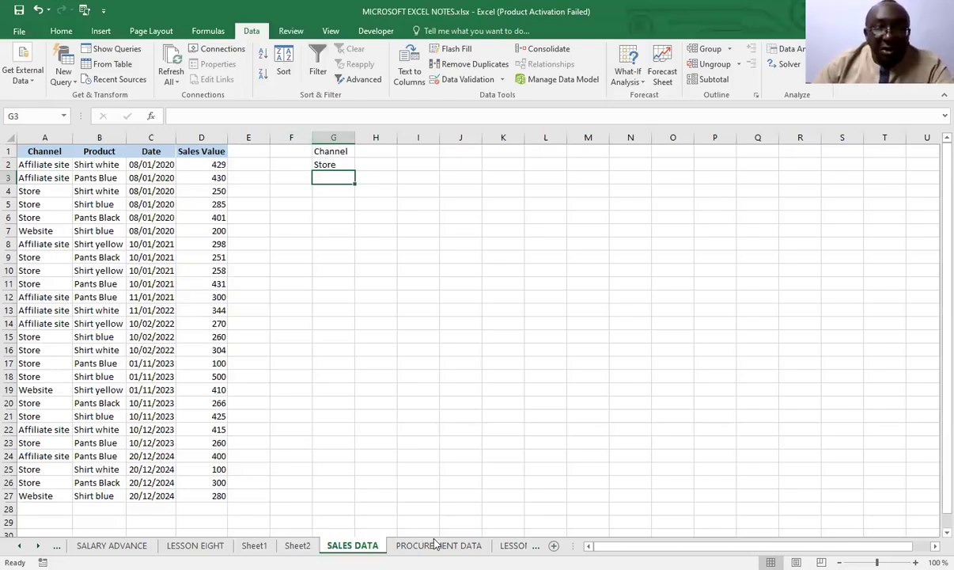
left_click(196, 545)
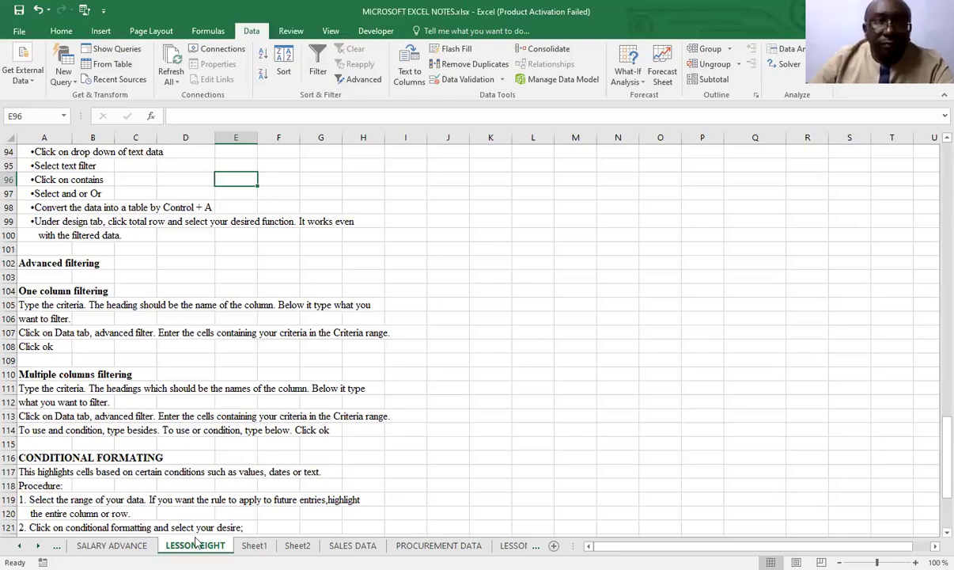
left_click(352, 545)
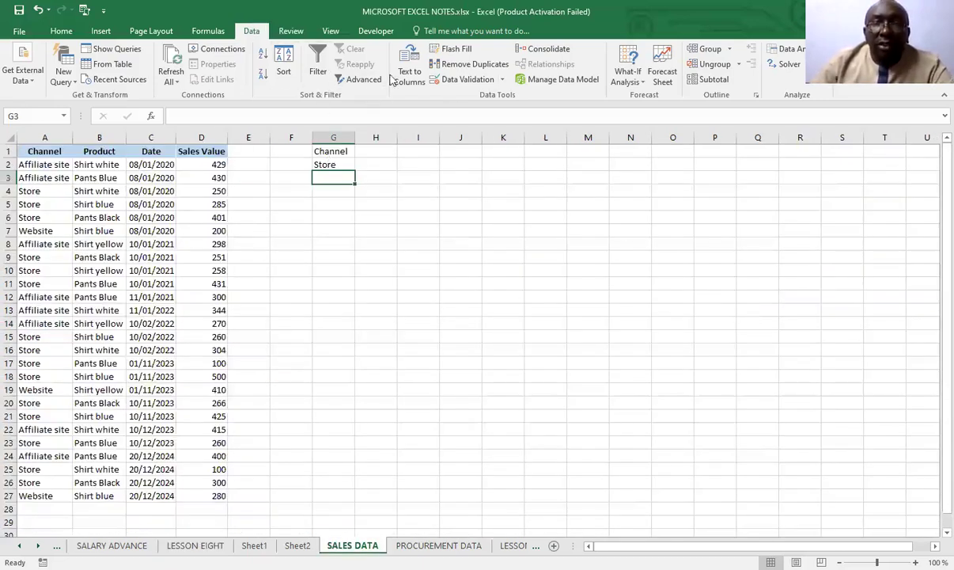
Filter the sales table A1:D27 in place with an Advanced Filter using criteria range G1:G2, and undo the filter
left_click(363, 79)
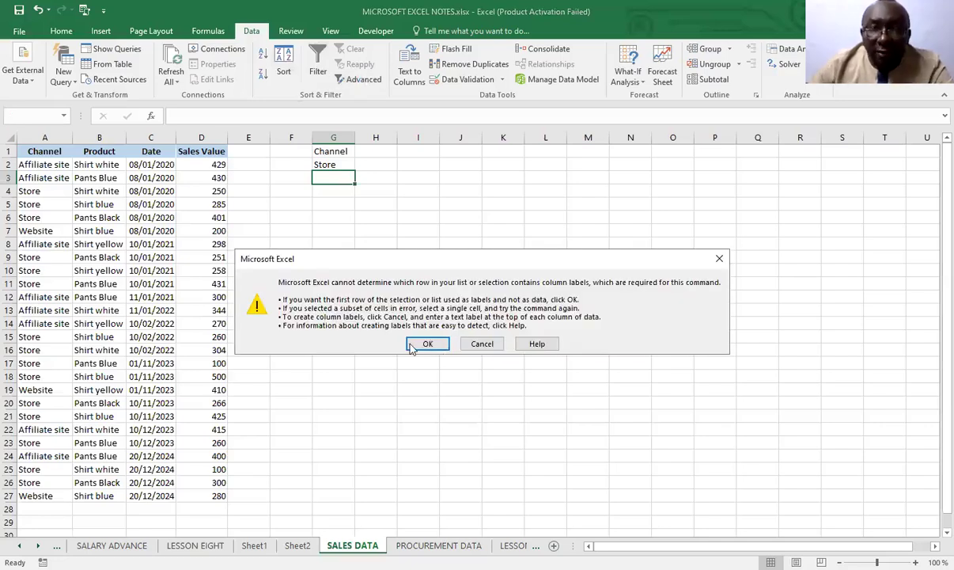
left_click(484, 344)
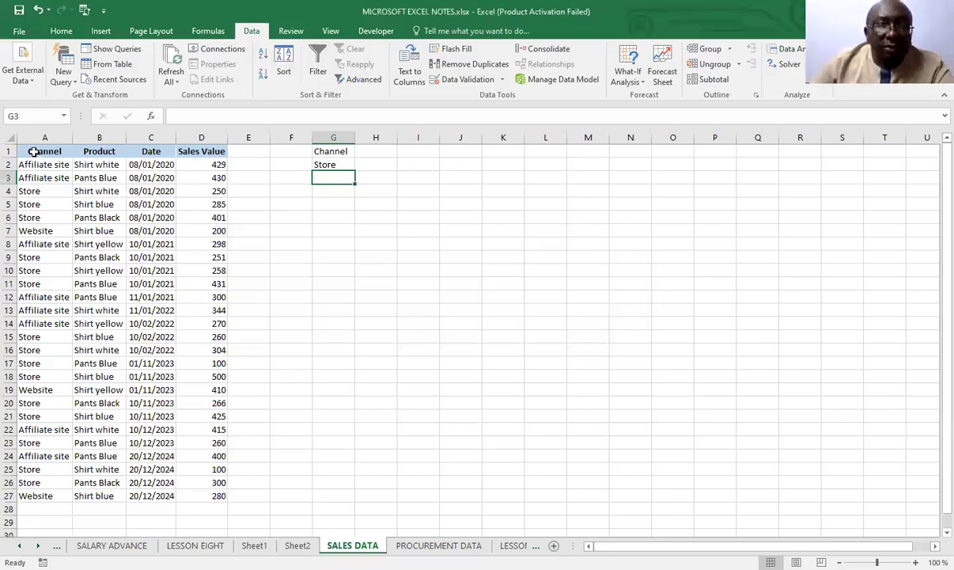
left_click(77, 284)
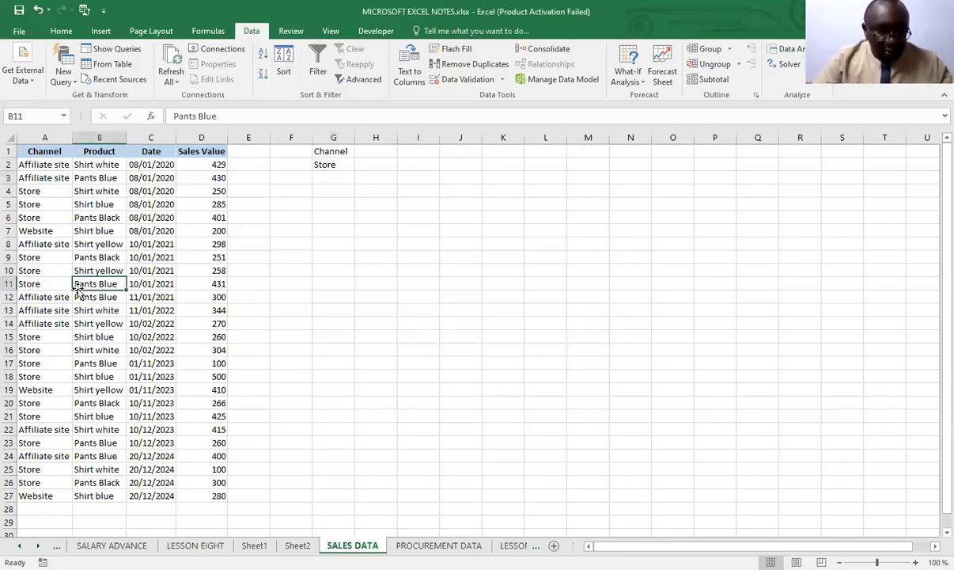
key("ctrl+a")
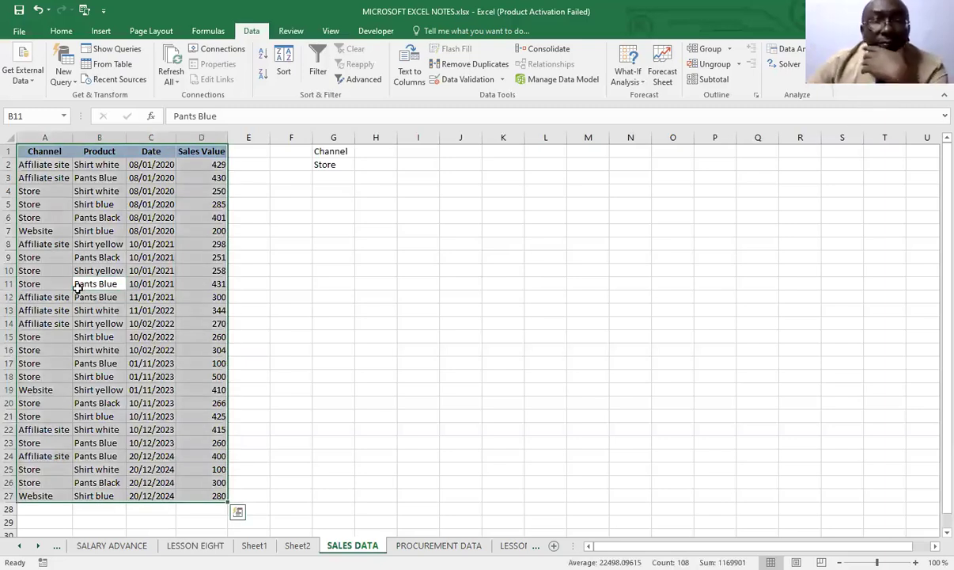
left_click(359, 82)
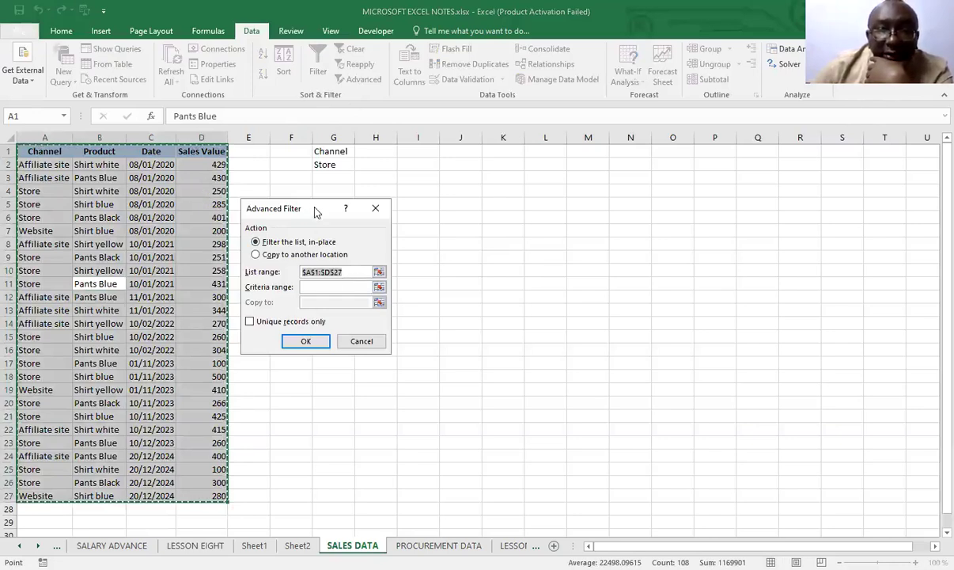
left_click_drag(316, 212, 390, 233)
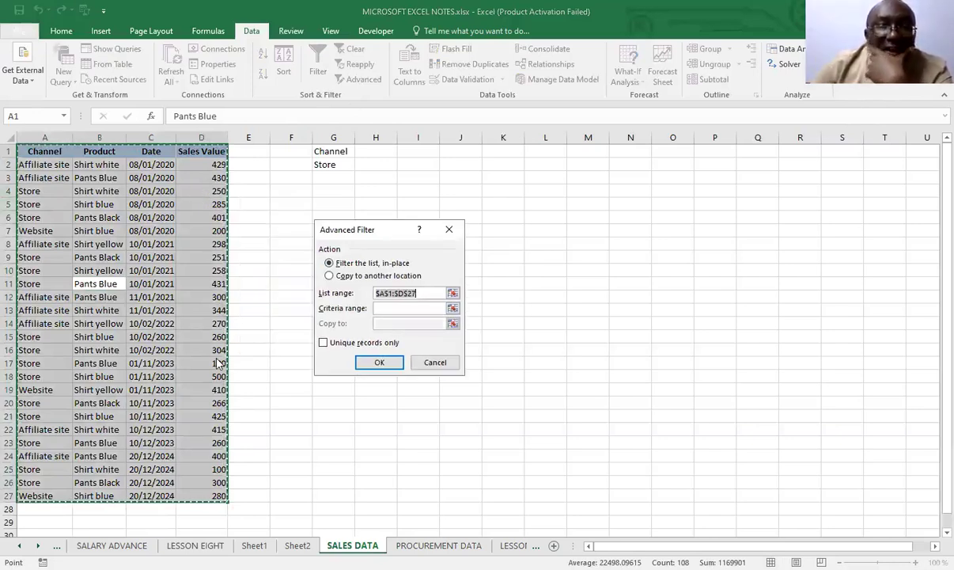
left_click(382, 310)
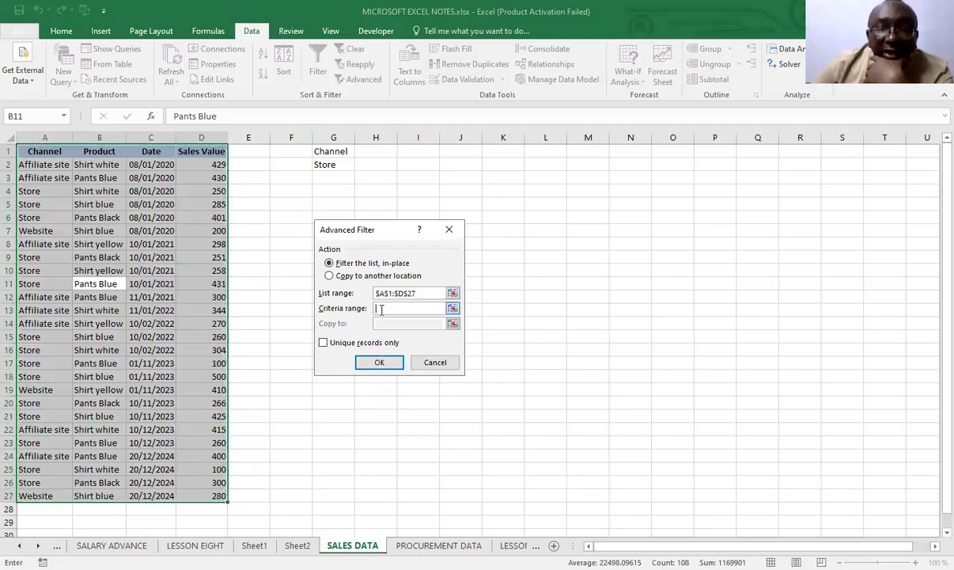
left_click(324, 151)
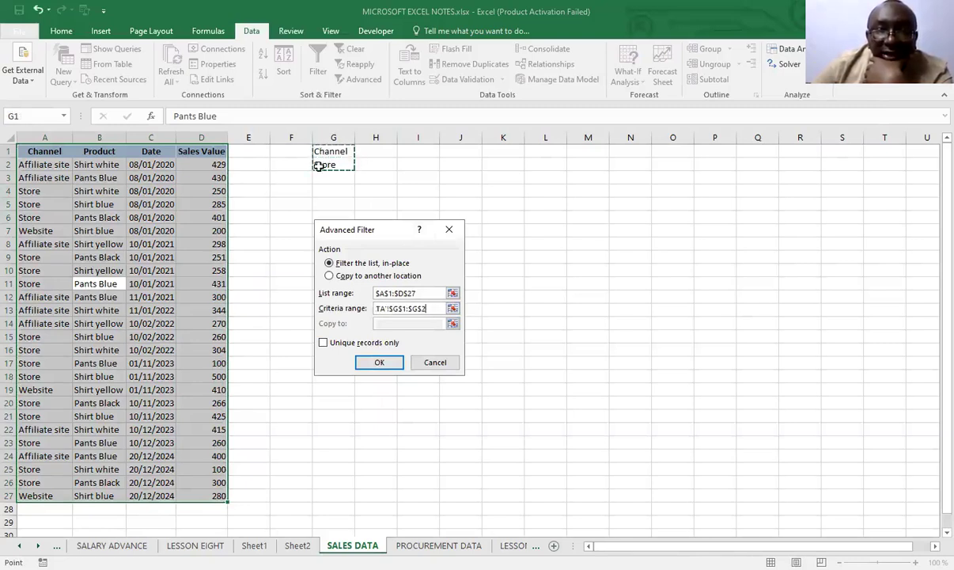
left_click(379, 364)
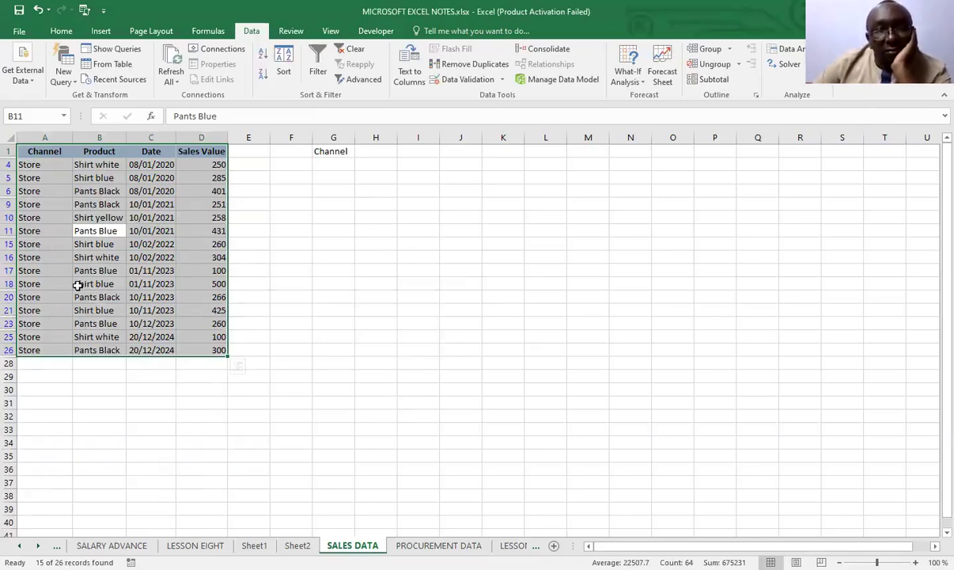
left_click(38, 10)
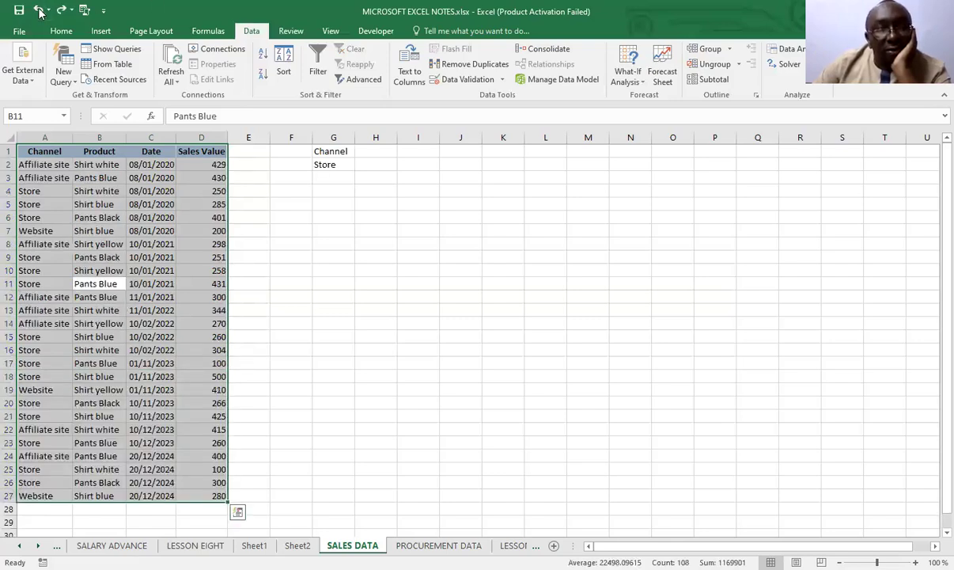
left_click(38, 10)
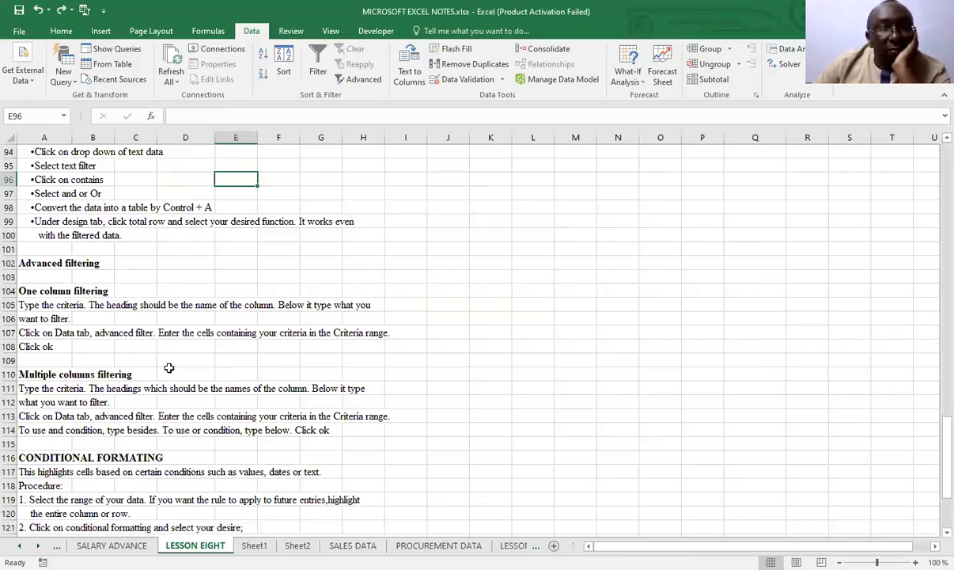
On LESSON EIGHT, append "Highlight the range of date to filter." to the one-column filtering instruction in A106
left_click(85, 319)
left_click(40, 319)
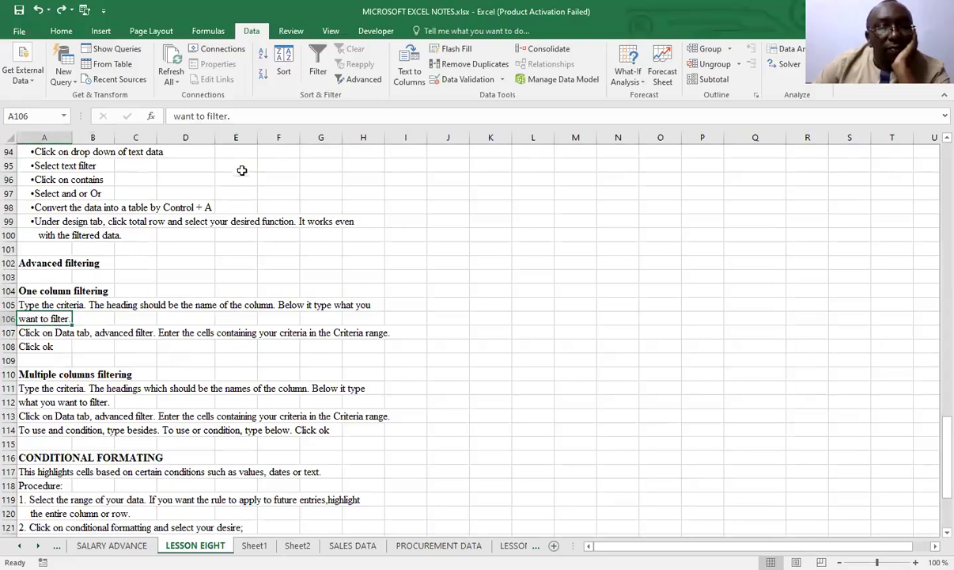
left_click(242, 116)
type("Highlight ")
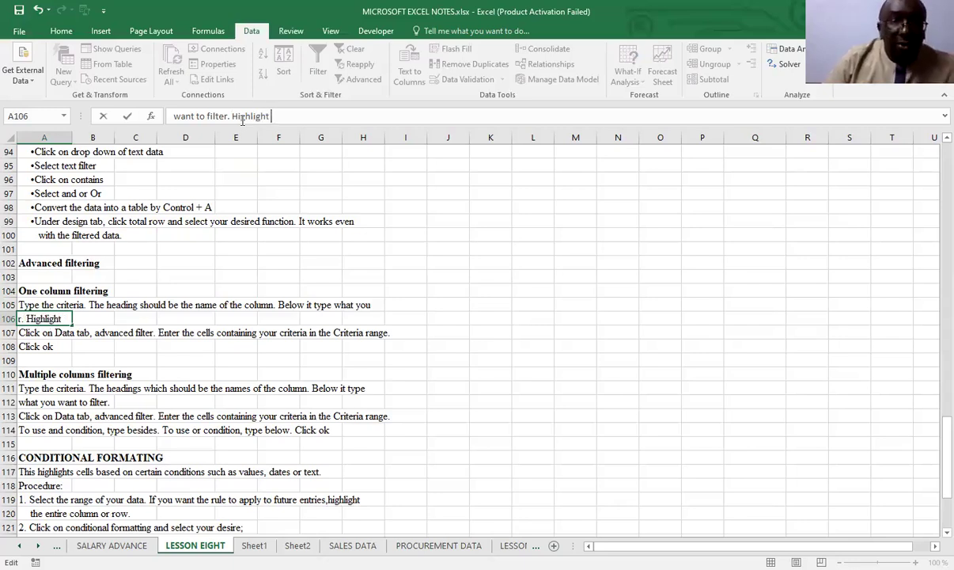
type("the range of date to filter.")
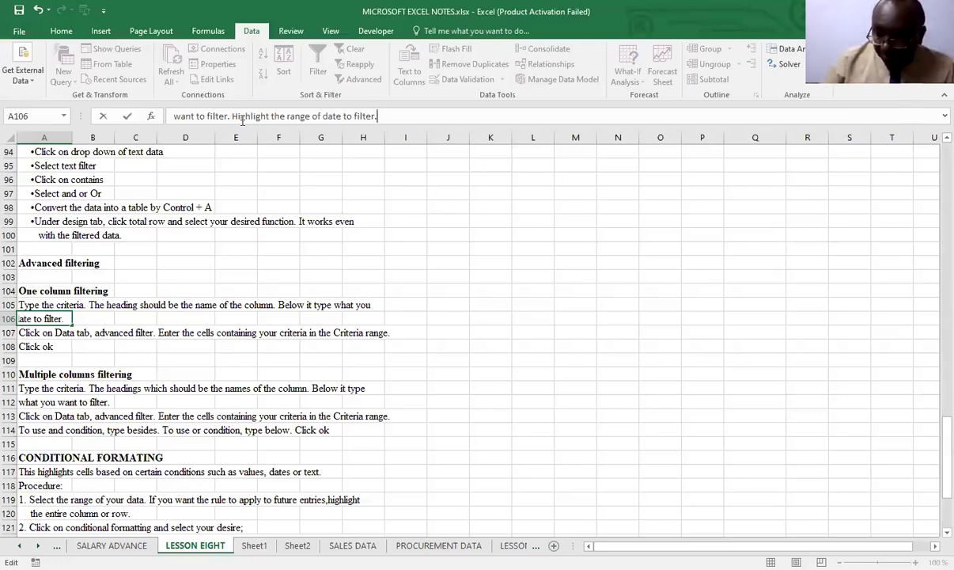
left_click(451, 400)
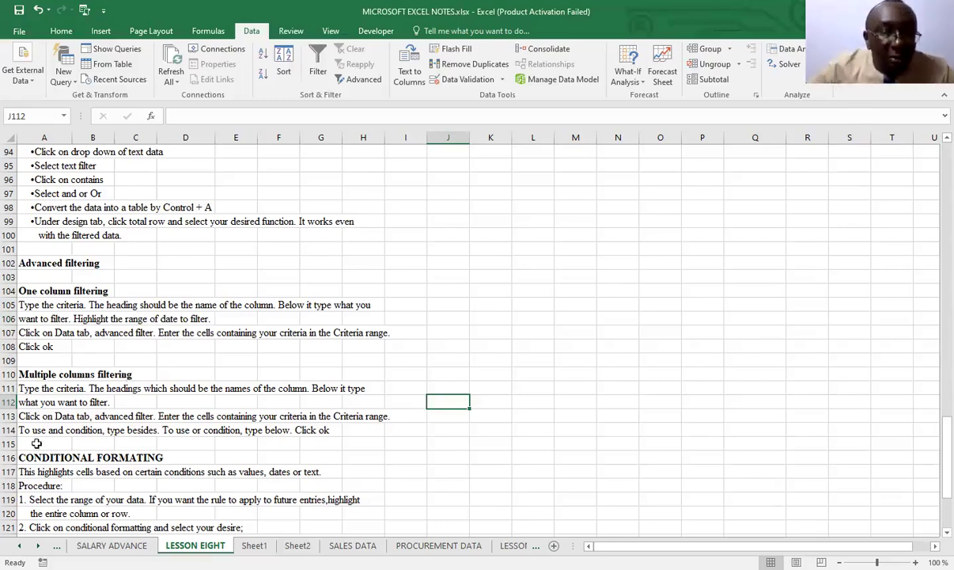
Append "Highlight the range of data to filter." to the multiple-columns filtering instruction in A112
left_click(21, 402)
left_click(267, 111)
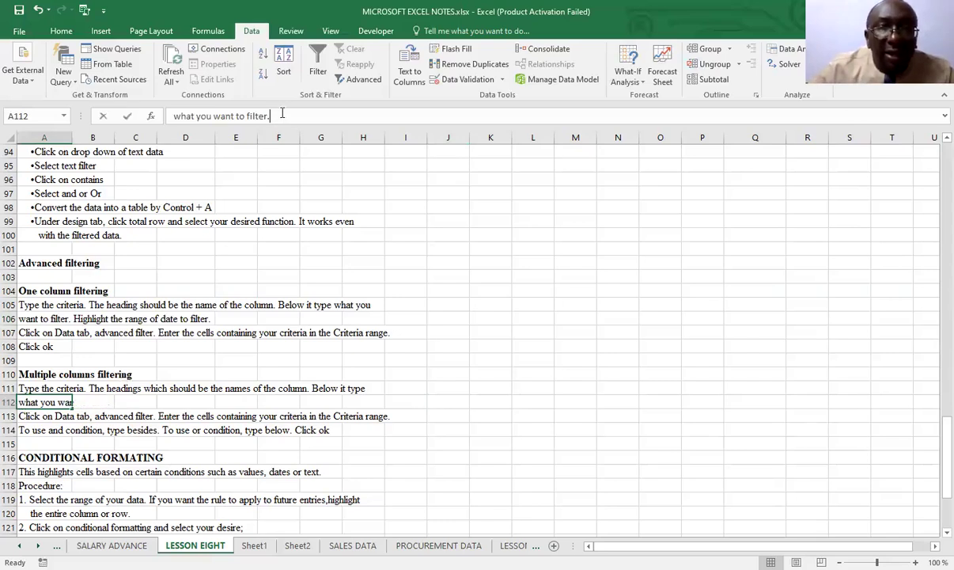
type("Hi")
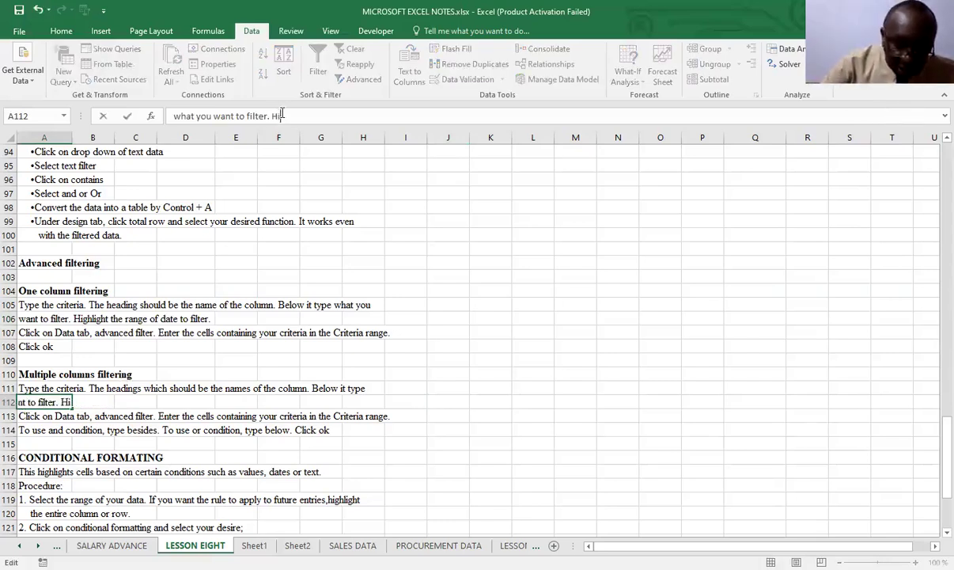
type("ghlig")
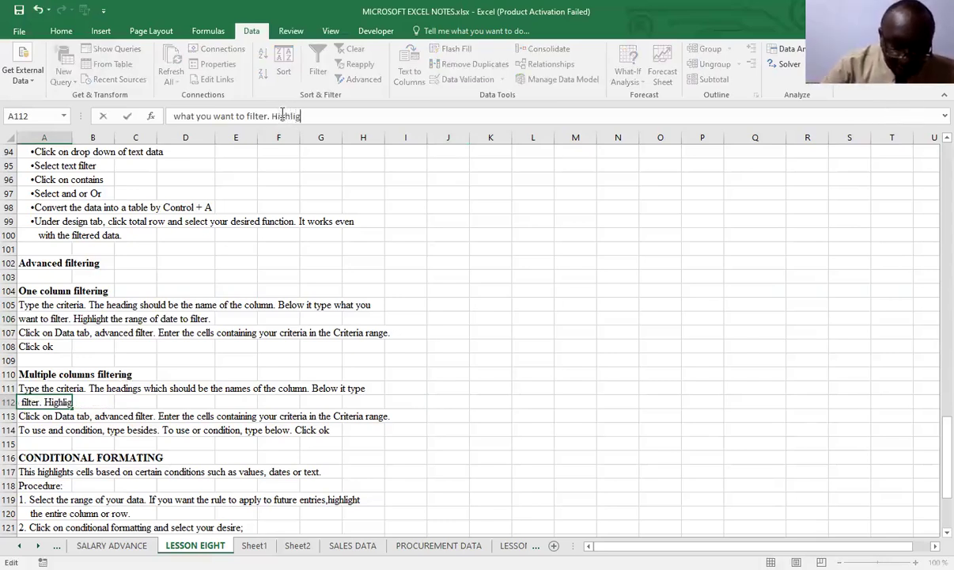
type("ht the ")
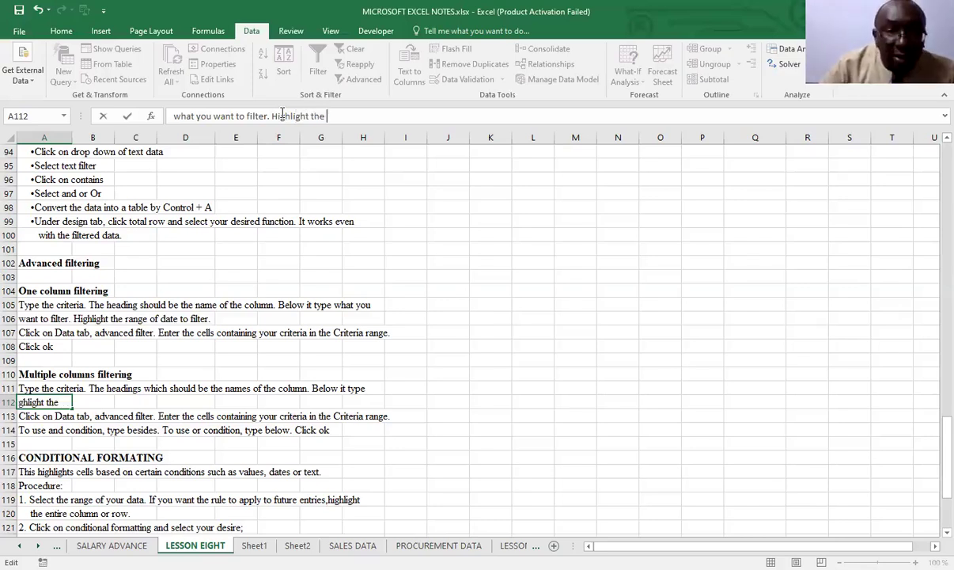
type("range o")
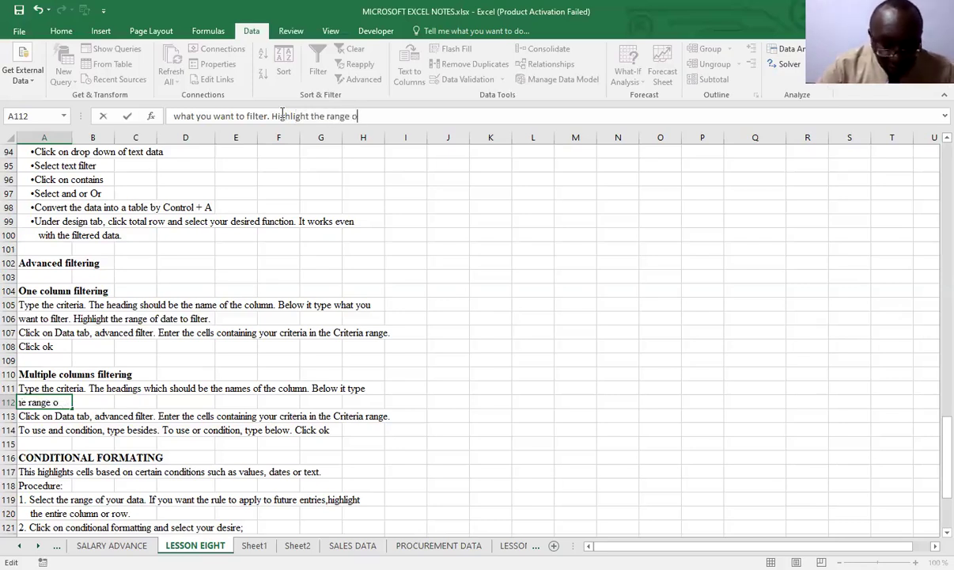
type("f data ")
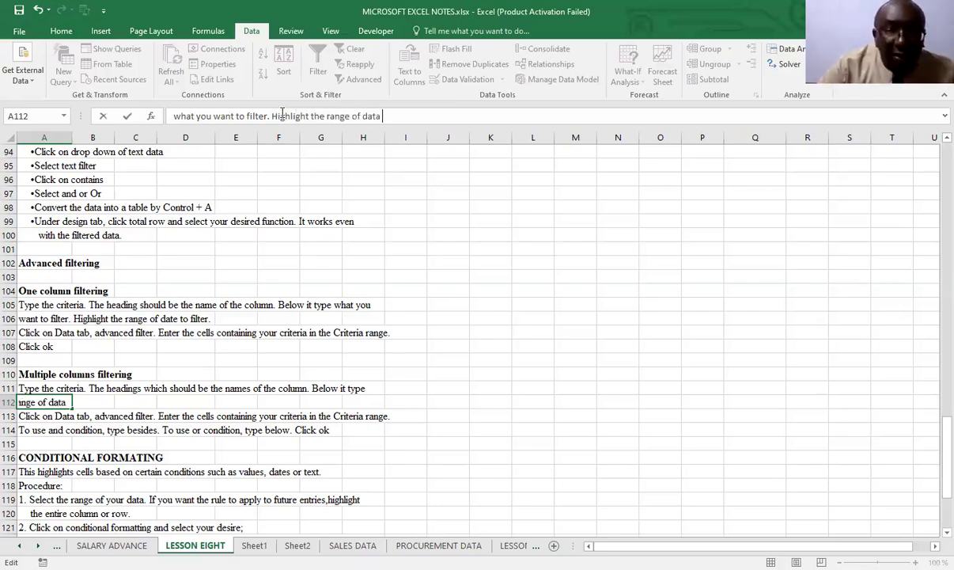
type("to filter")
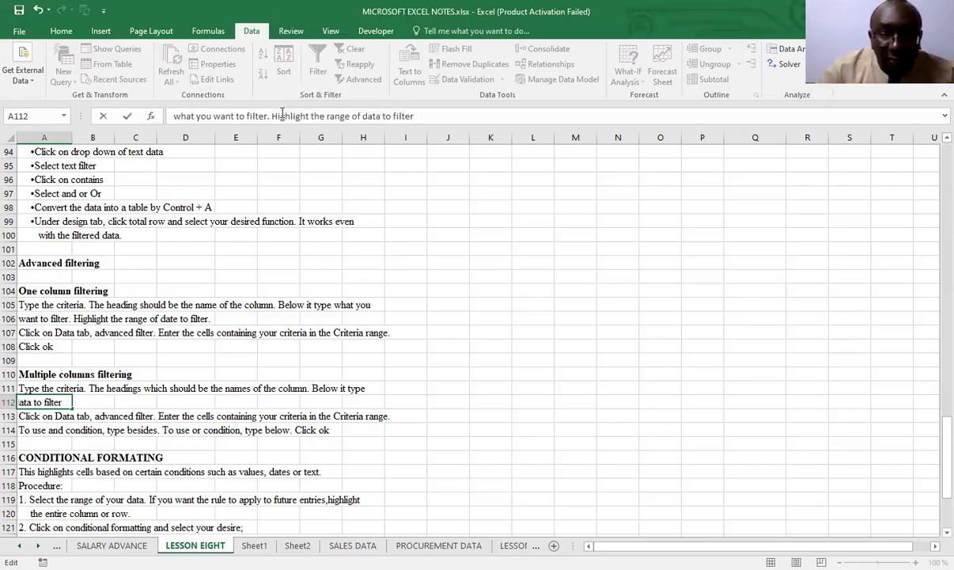
type(".")
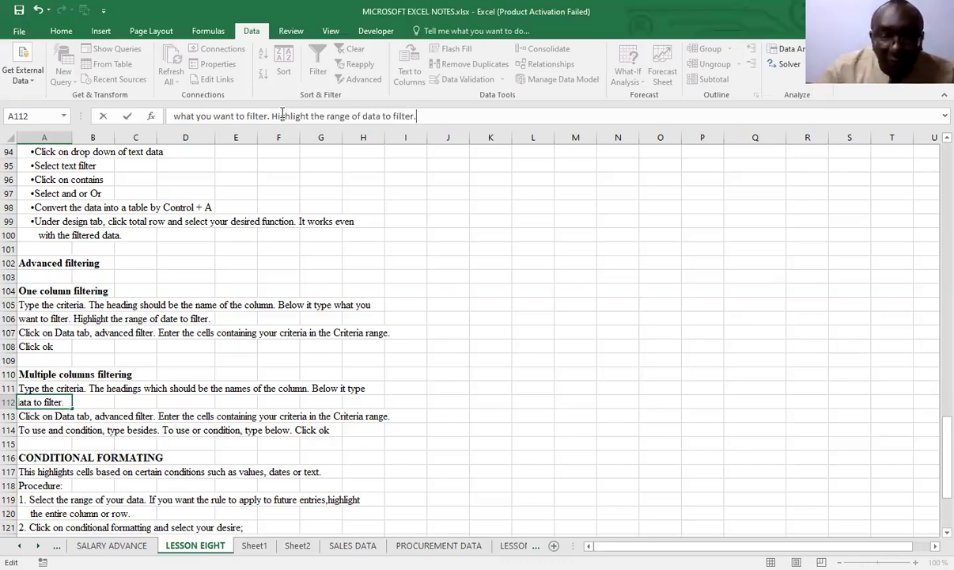
Correct the word "date" to "data" in the added sentence in A106
left_click(42, 321)
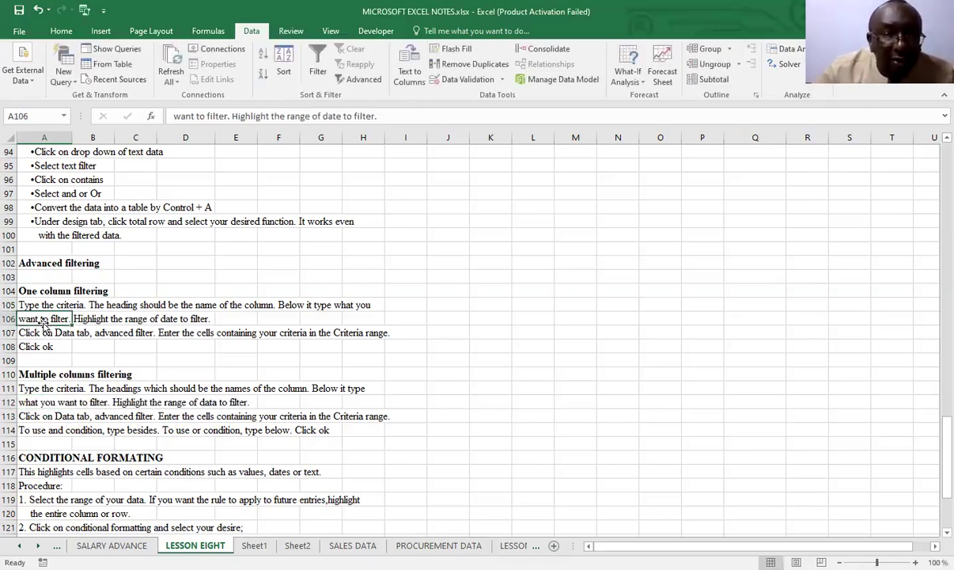
left_click(342, 117)
key("BackSpace")
type("a")
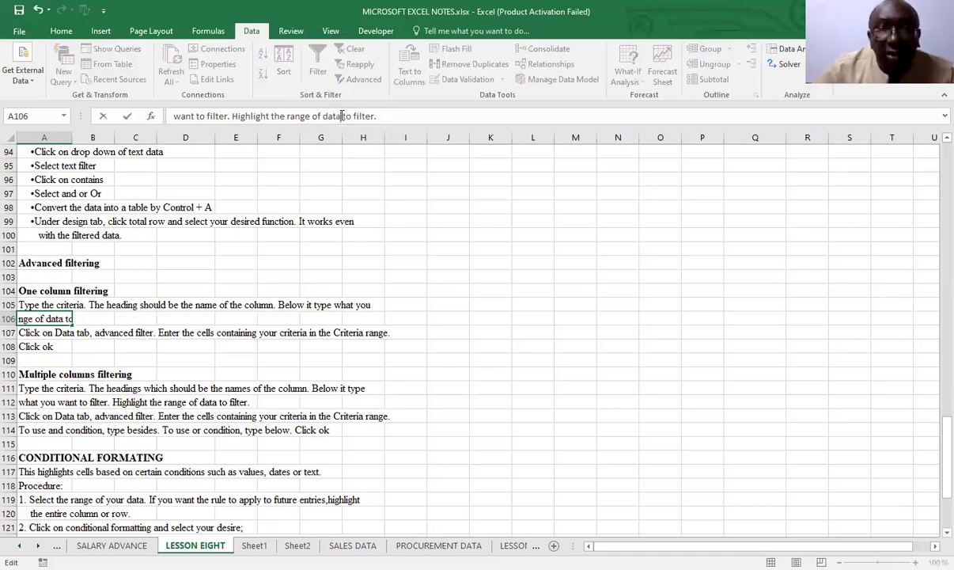
left_click(377, 399)
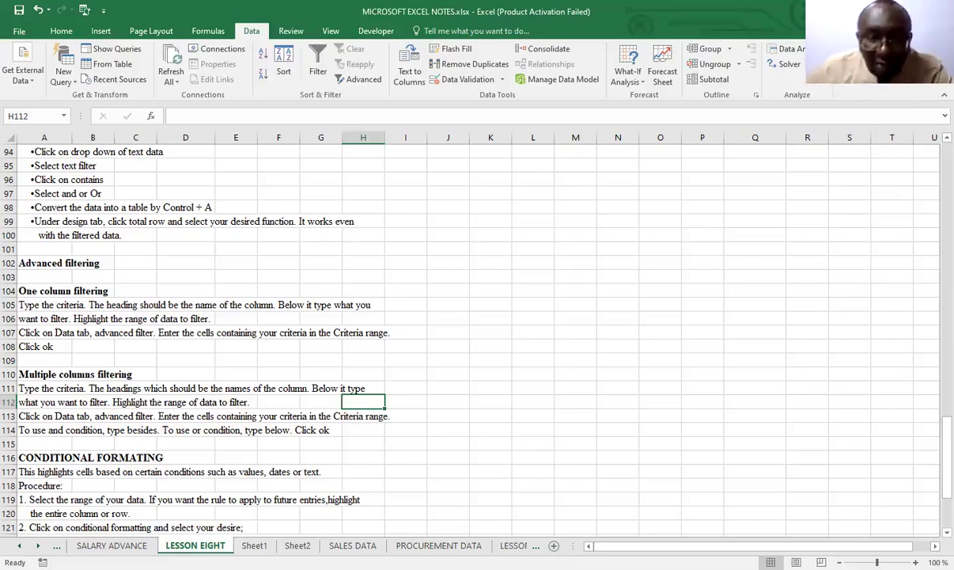
On the SALES DATA sheet, extend the criteria range by linking H1 to the Product heading in B1
left_click(353, 546)
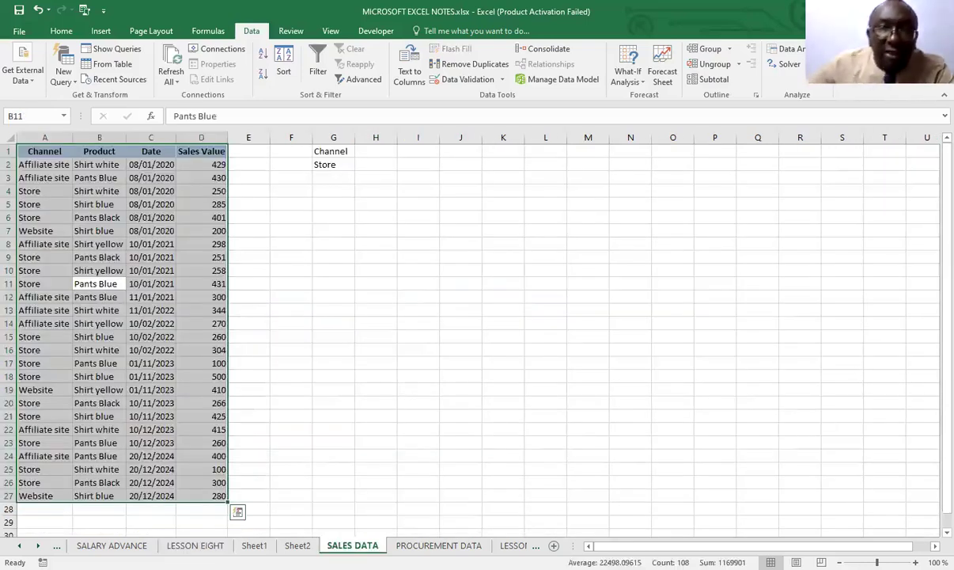
left_click(370, 241)
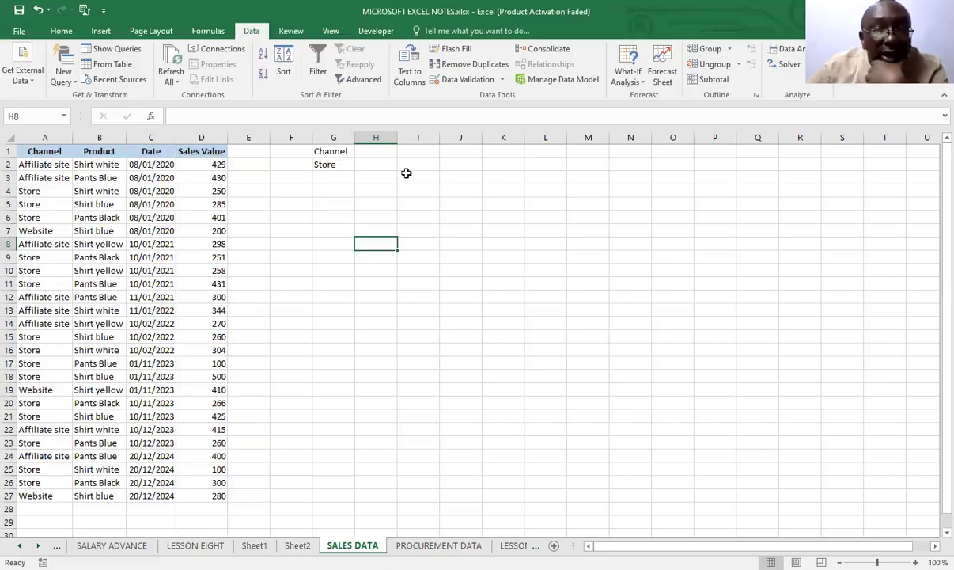
left_click(378, 154)
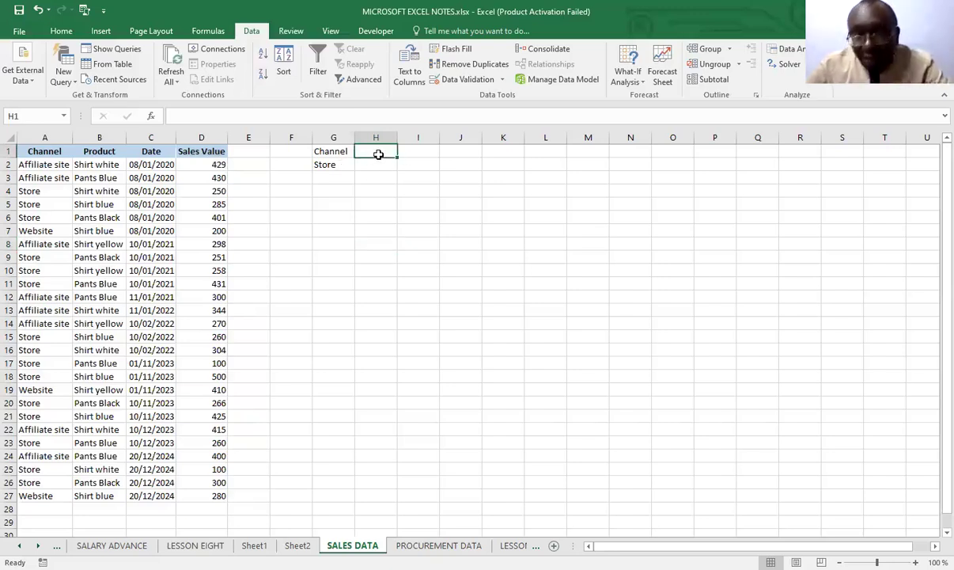
type("=")
left_click(106, 151)
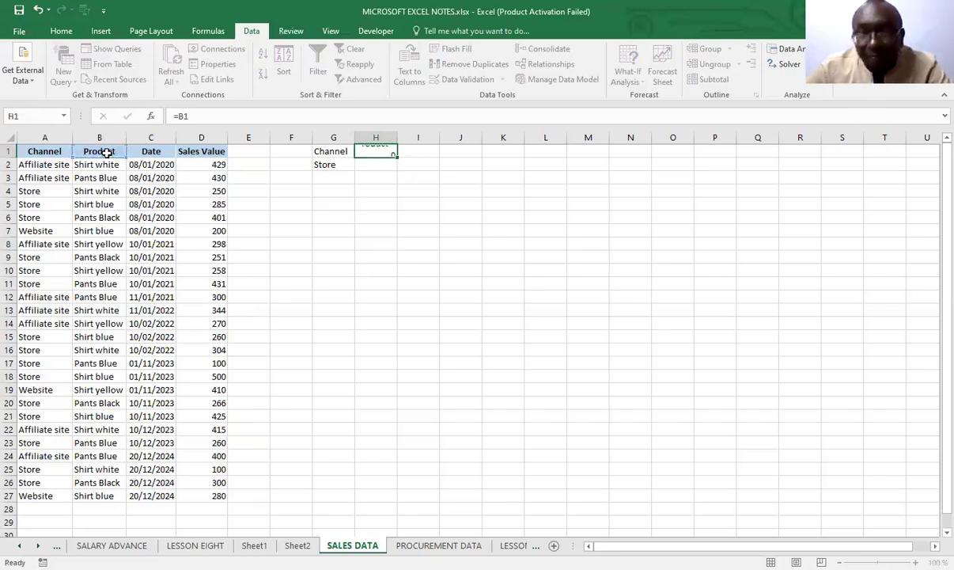
key("Return")
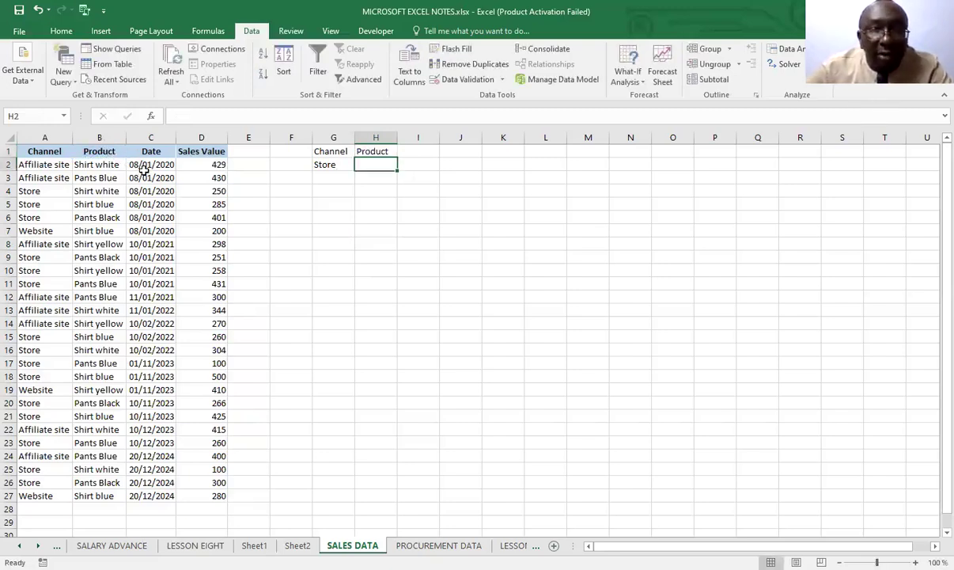
Link H2 to the Pants Blue entry in B3 and fit column H's width to its contents
type("=")
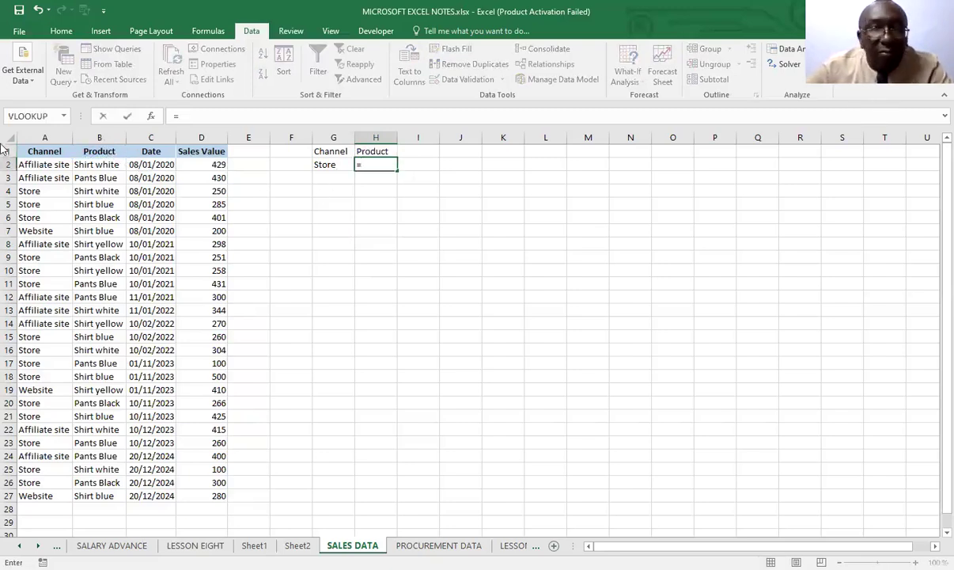
left_click(103, 178)
key("Return")
left_click(383, 334)
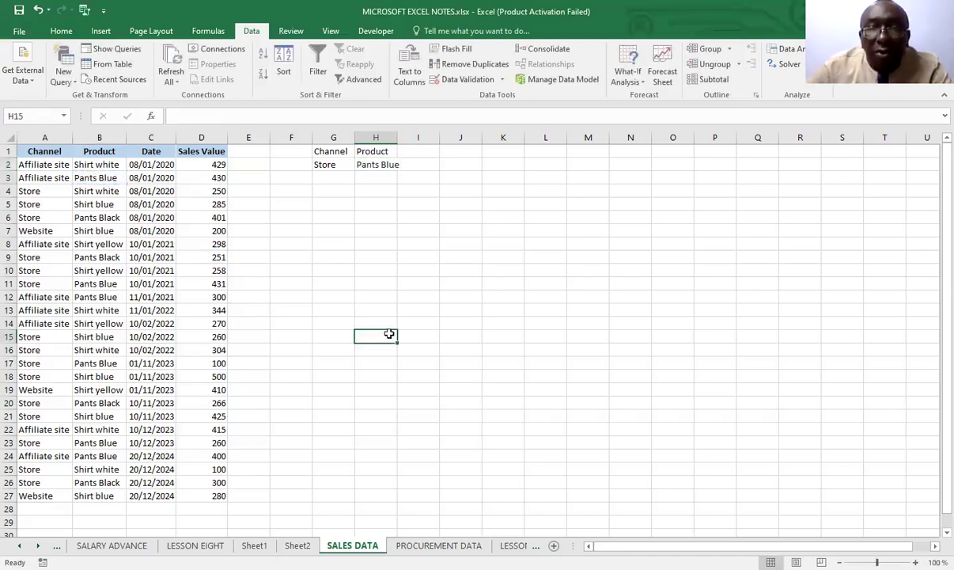
double_click(394, 139)
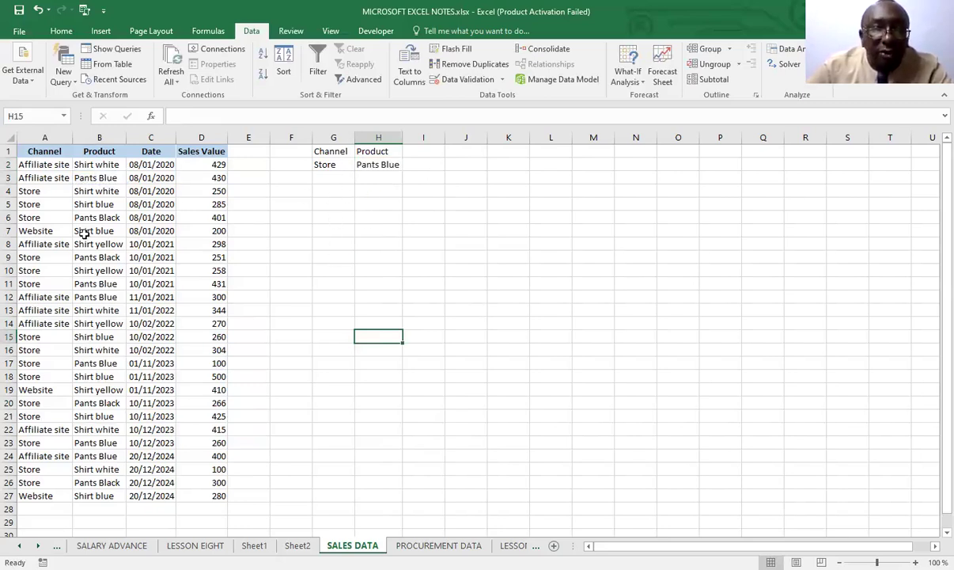
Filter the sales table A1:D27 in place with an Advanced Filter using criteria range G1:H2
left_click(110, 294)
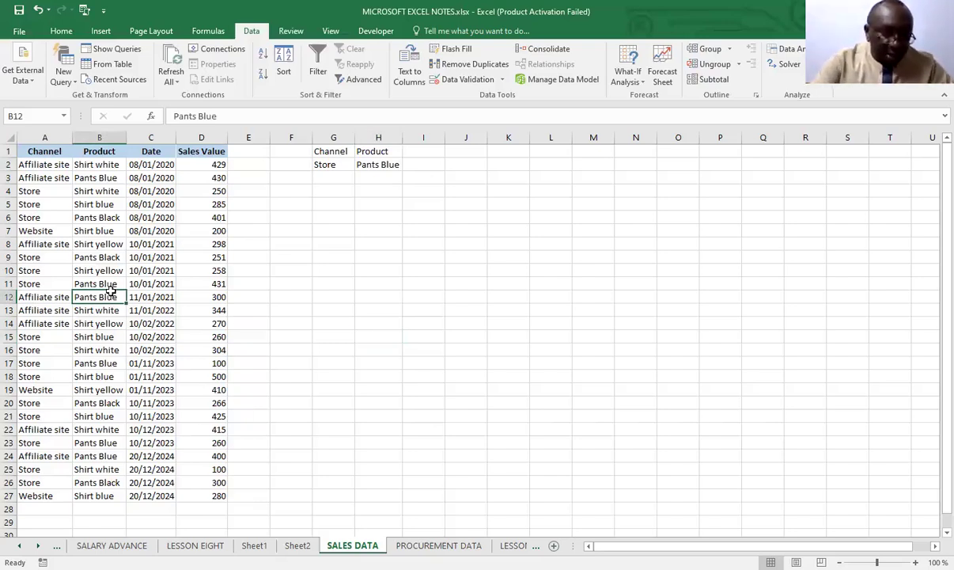
key("ctrl+a")
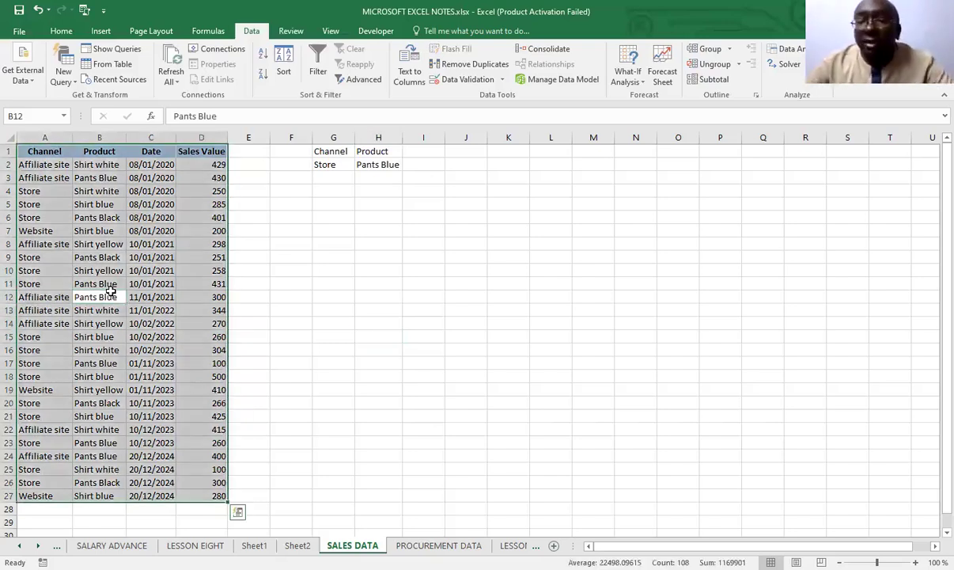
left_click(363, 80)
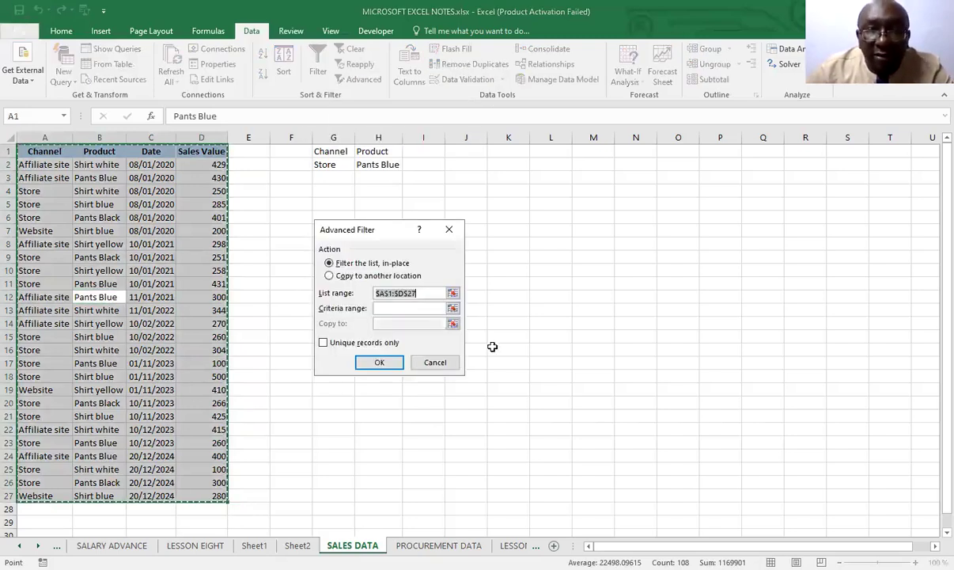
left_click(390, 308)
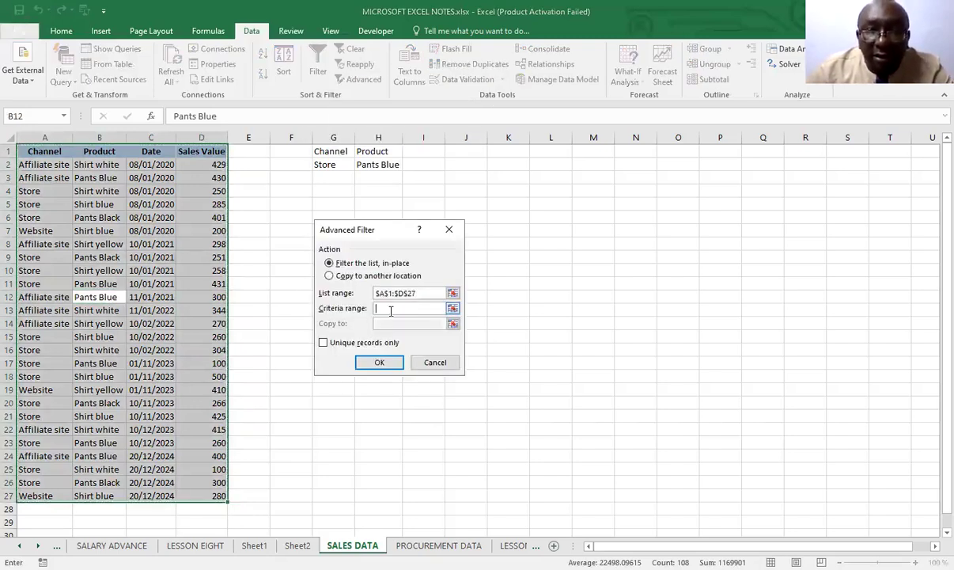
left_click(320, 152)
left_click_drag(320, 152, 372, 162)
left_click(378, 362)
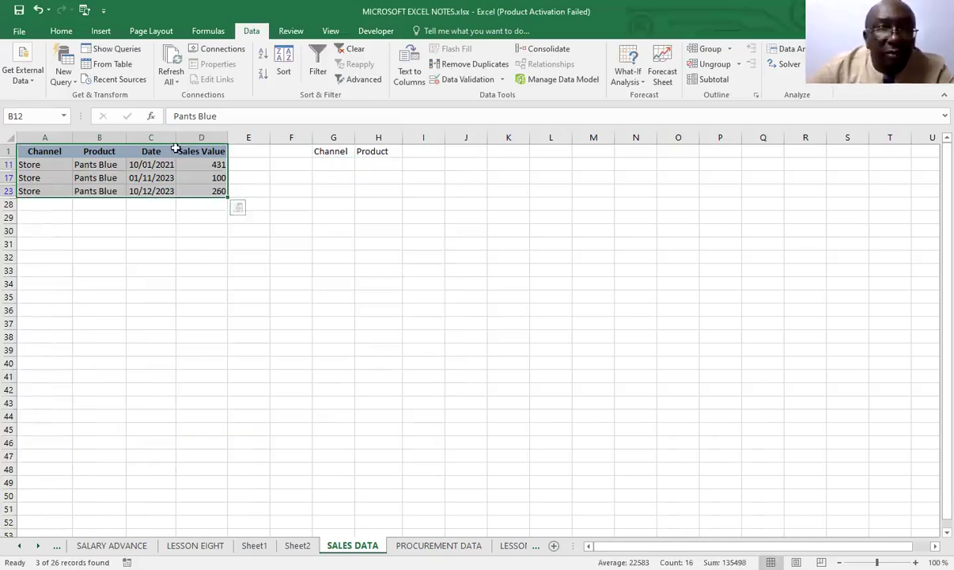
Copy the filtered sales rows with their headings and paste them at K31
right_click(57, 174)
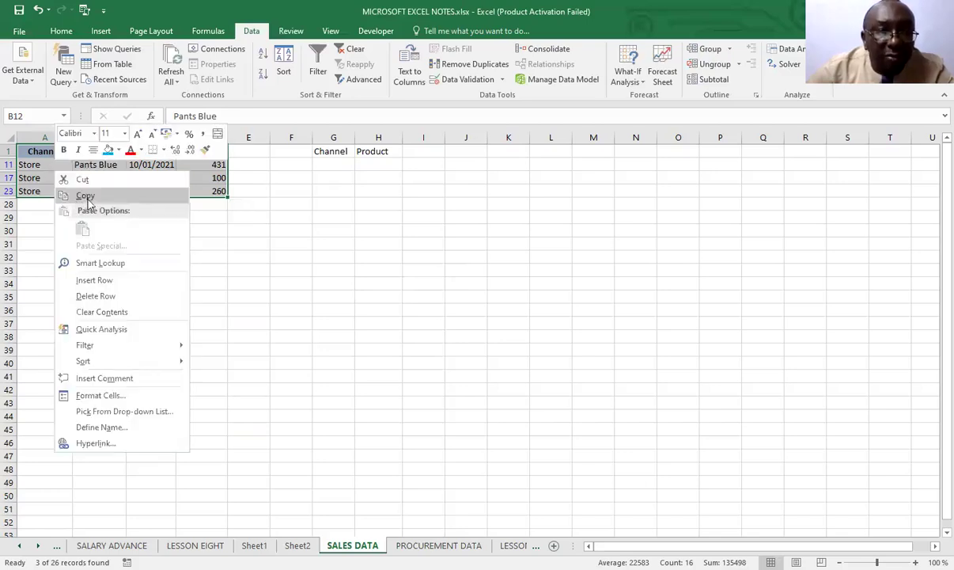
left_click(85, 196)
left_click(518, 245)
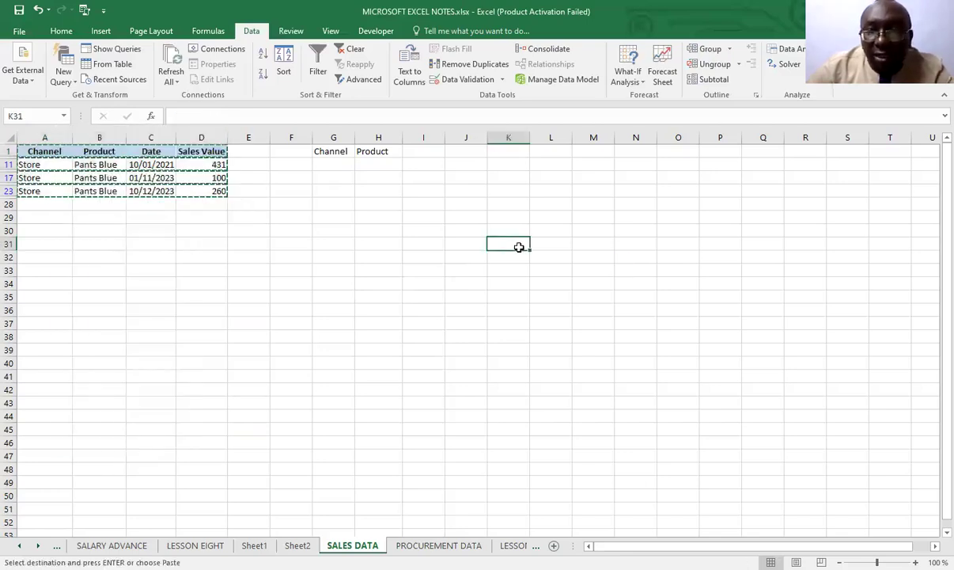
right_click(522, 244)
left_click(547, 306)
left_click(578, 323)
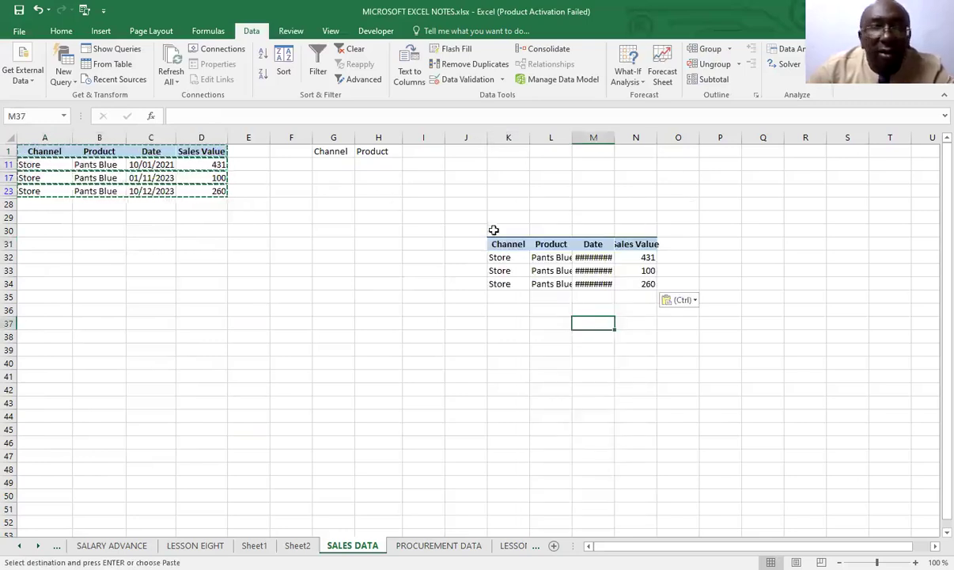
Undo the paste at K31 and the Advanced Filter on the sales table, and clear the copy selection
left_click(37, 9)
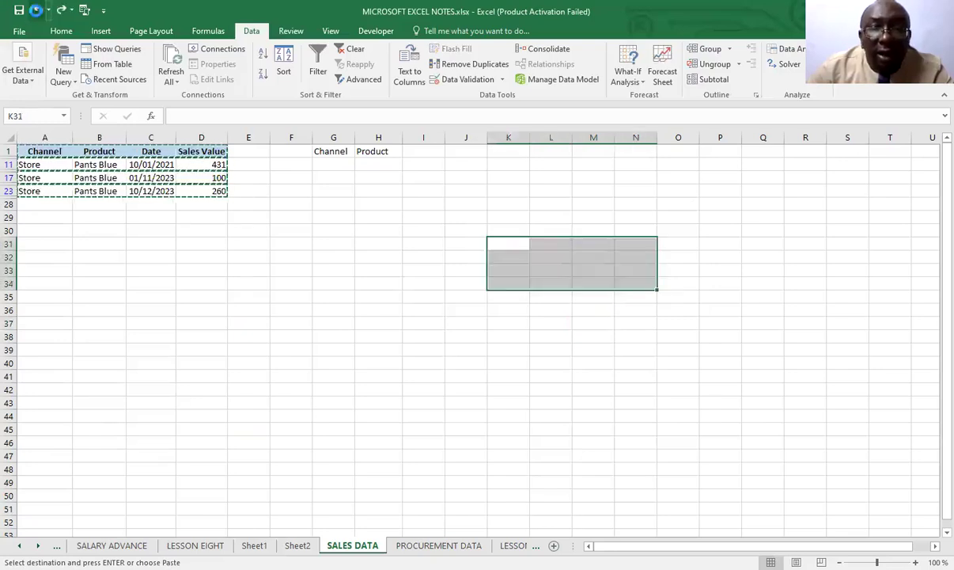
left_click(38, 9)
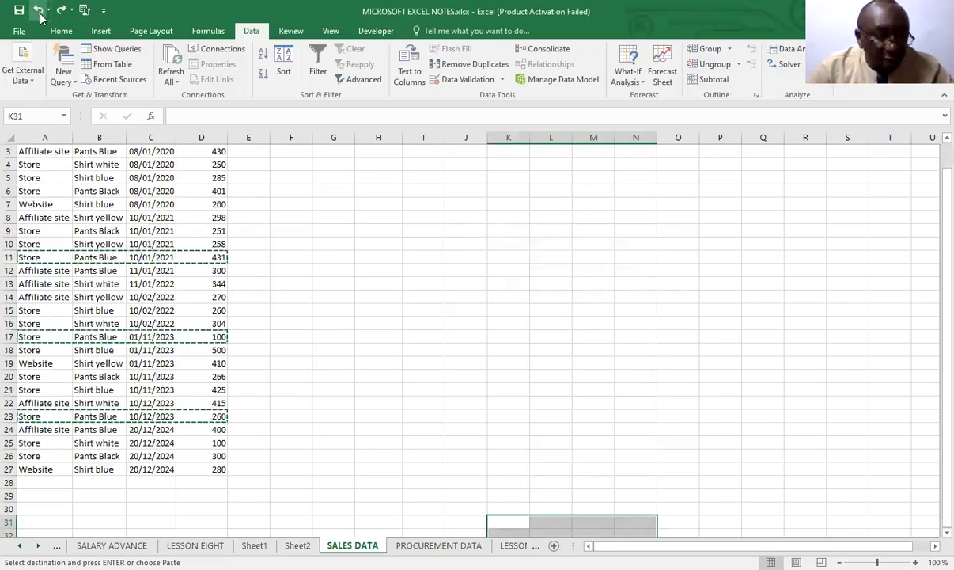
key("Escape")
scroll(294, 337, "up", 1)
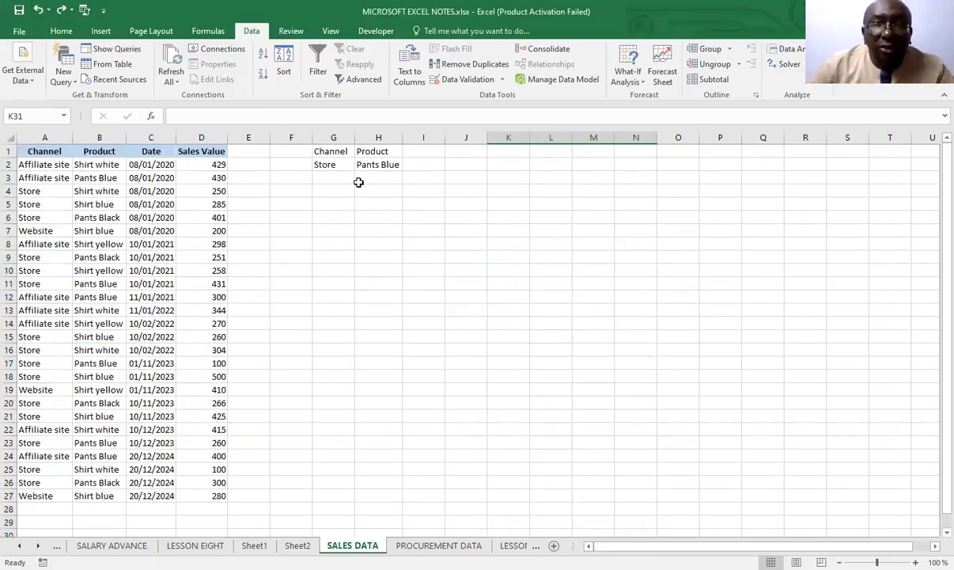
Add a second criteria row by linking G3 to the Store entry in A4 and H3 to the Shirt yellow entry in B8
left_click(333, 179)
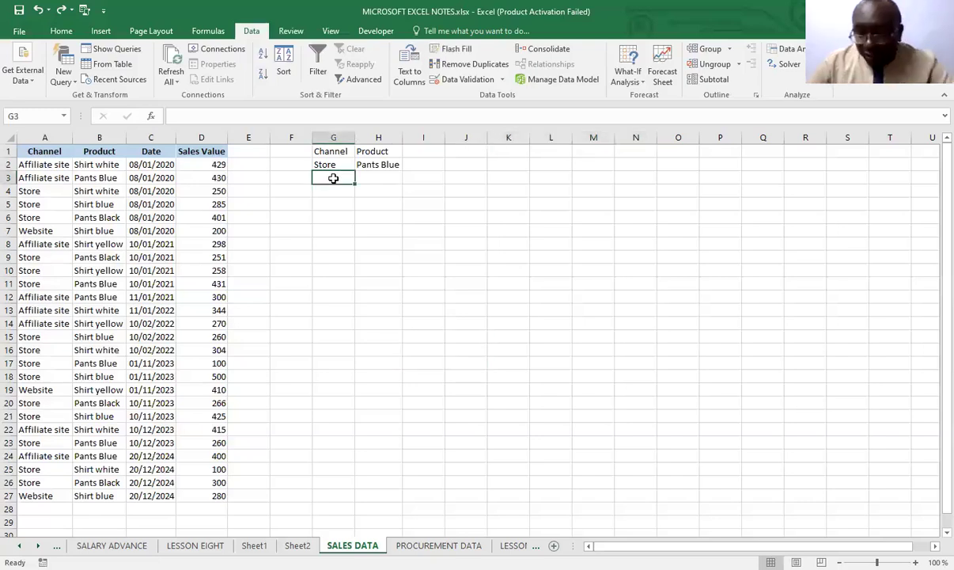
type("=")
left_click(38, 192)
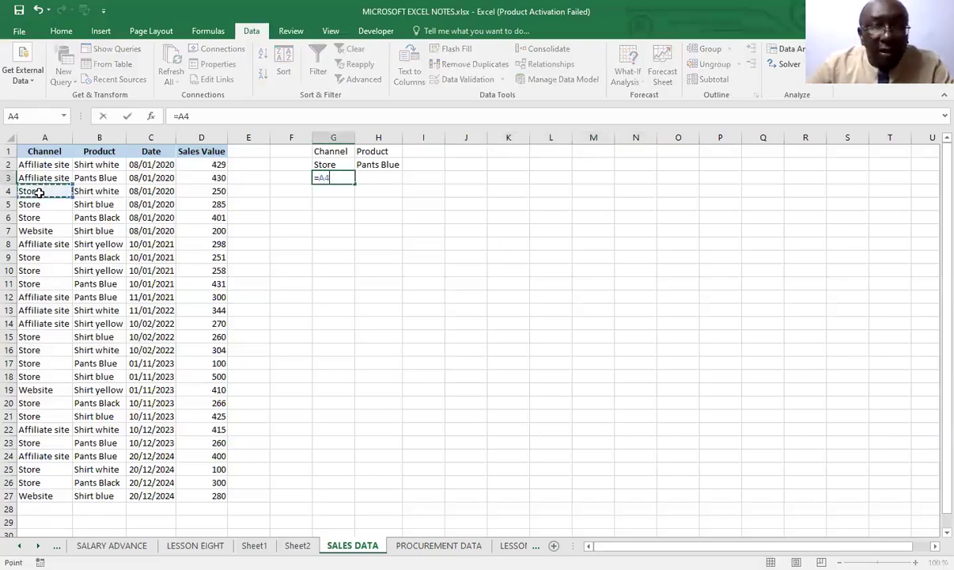
key("Return")
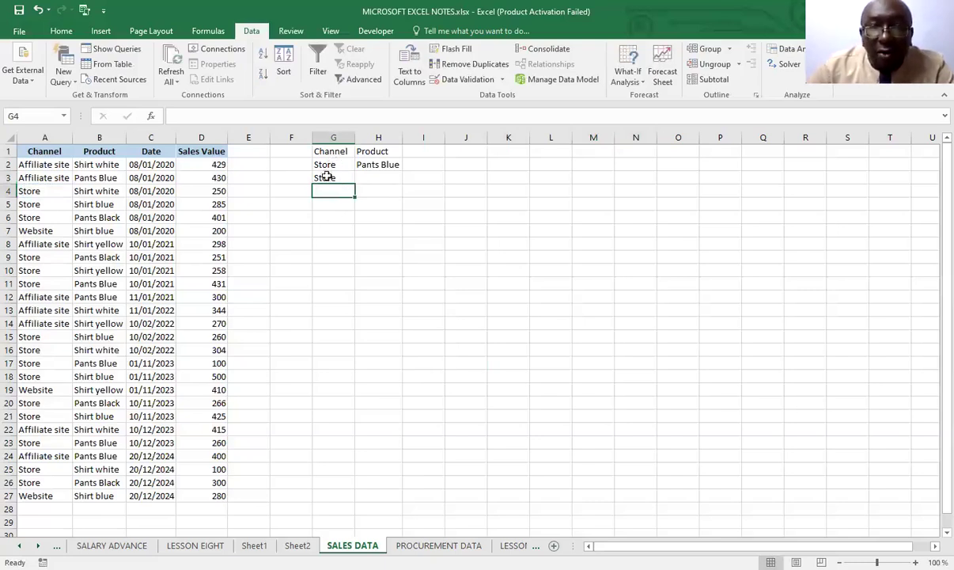
left_click(373, 176)
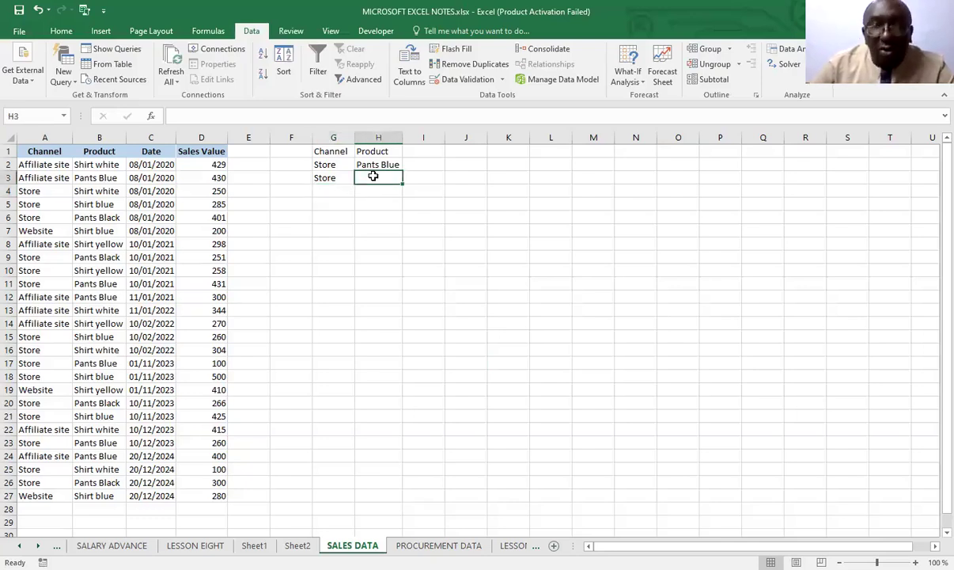
type("=")
left_click(102, 244)
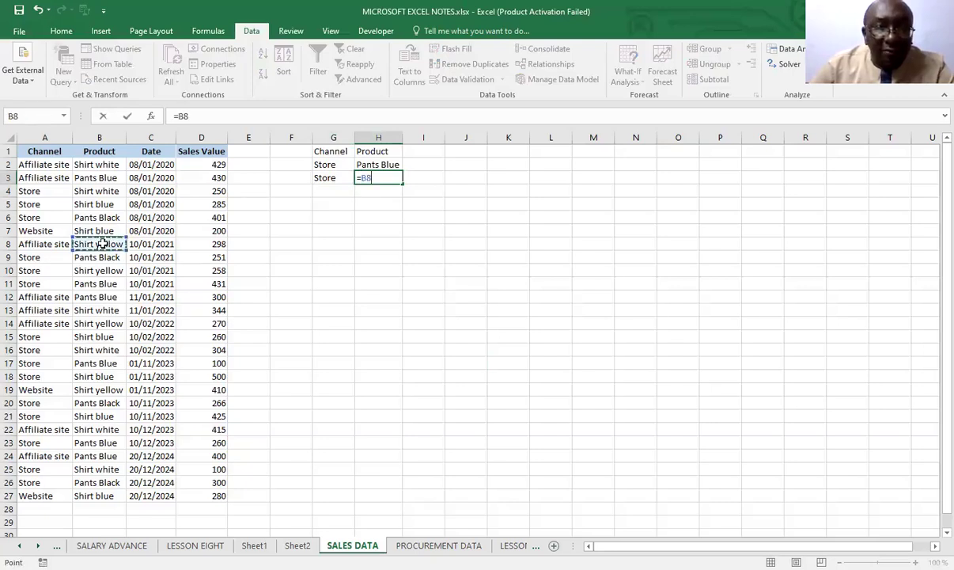
key("Return")
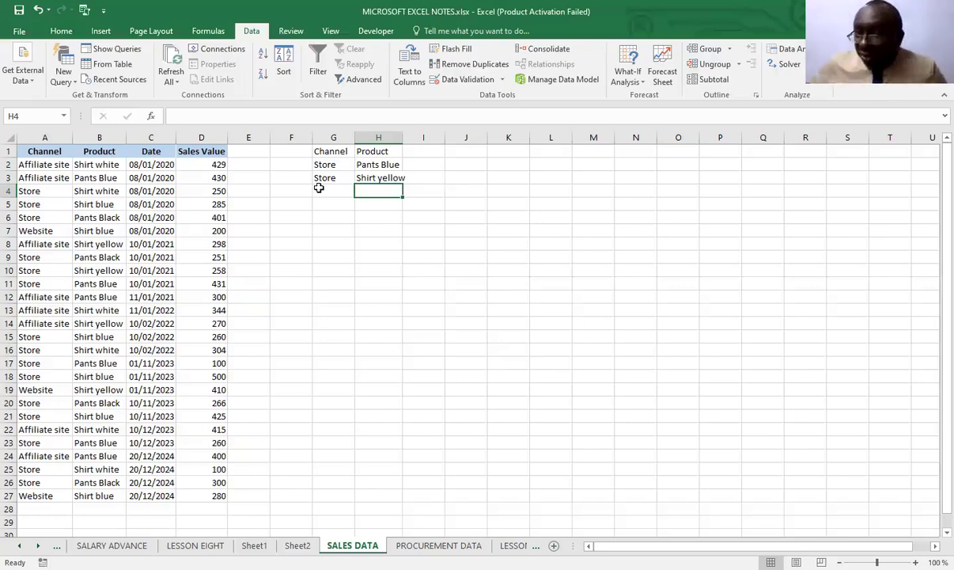
Enter the note "or" in cell K3, in line with the second criteria row
left_click(491, 178)
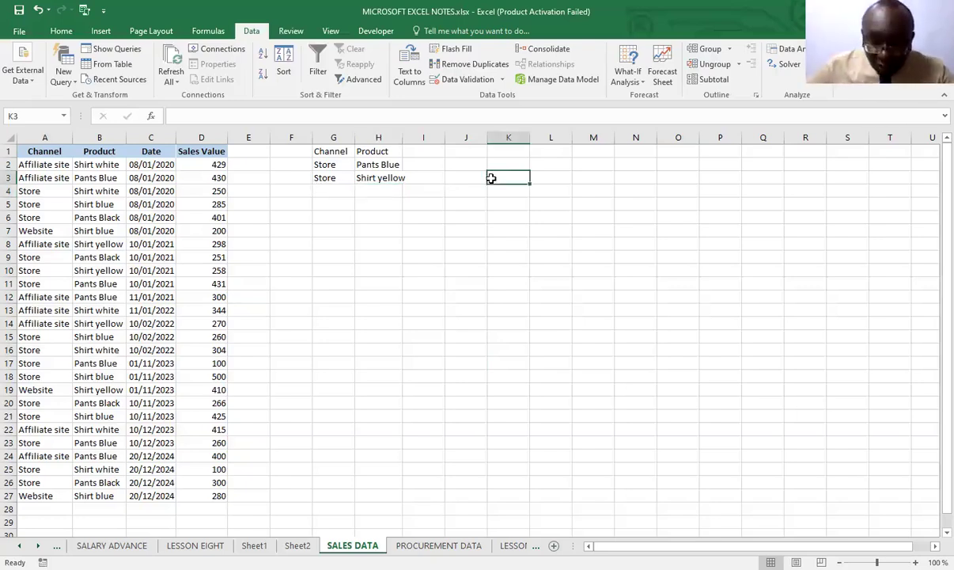
type("or")
left_click(508, 270)
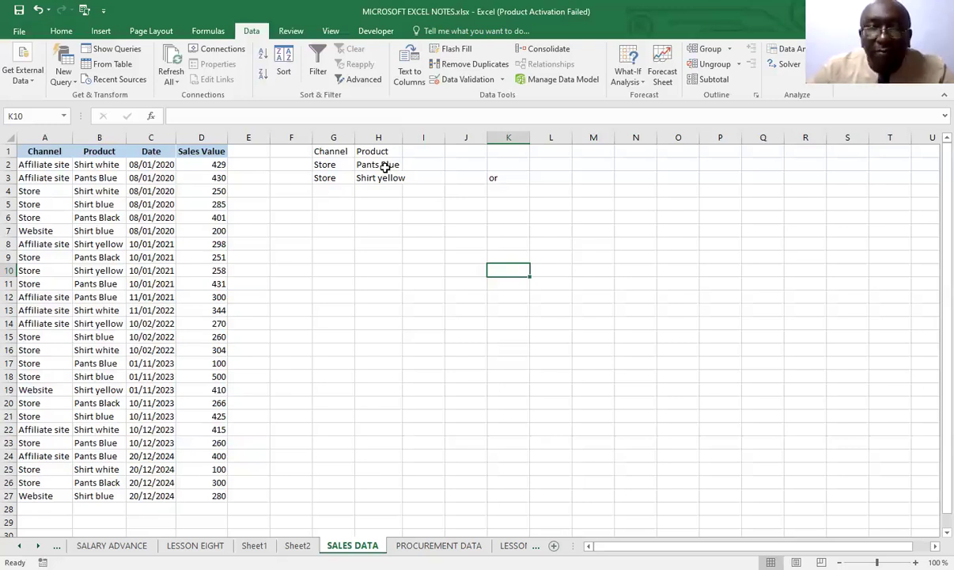
Filter the sales table A1:D27 in place with an Advanced Filter using criteria range G1:H3, and undo the filter
left_click(87, 254)
key("ctrl+a")
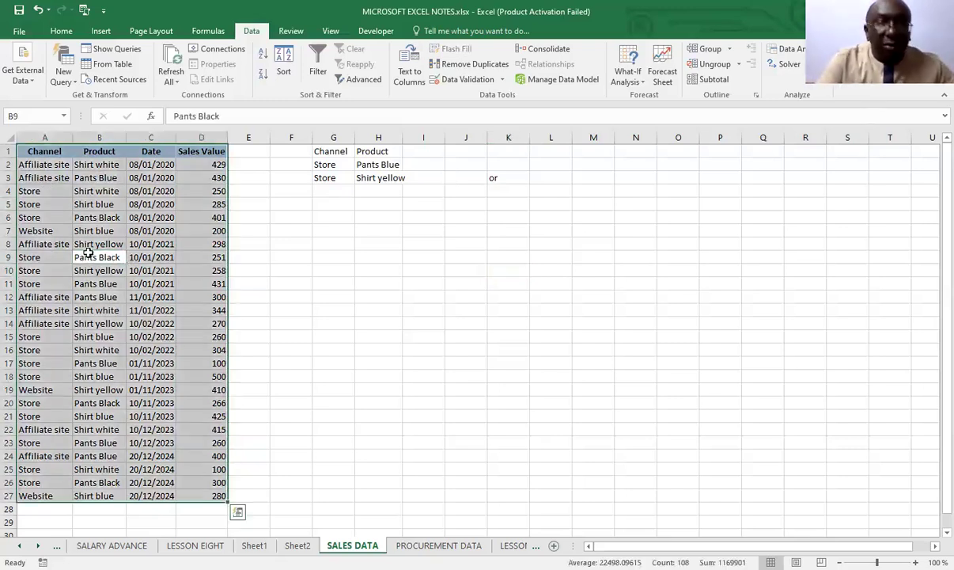
left_click(366, 79)
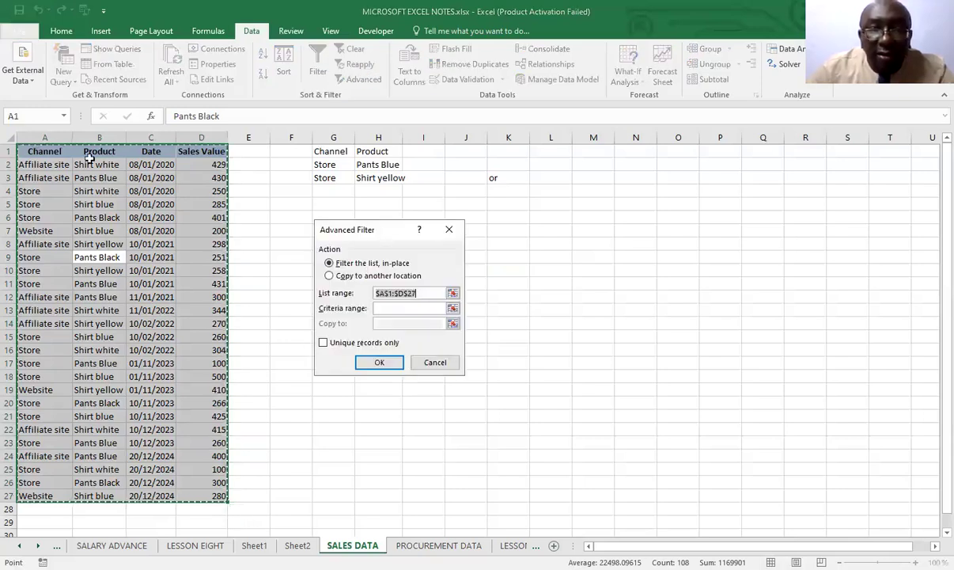
left_click(407, 307)
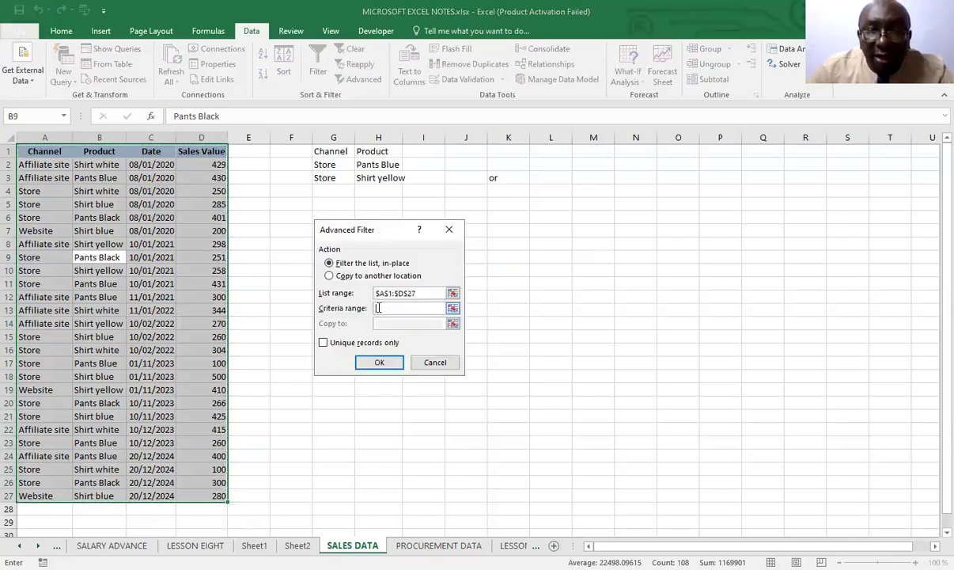
left_click_drag(317, 151, 386, 177)
left_click(379, 362)
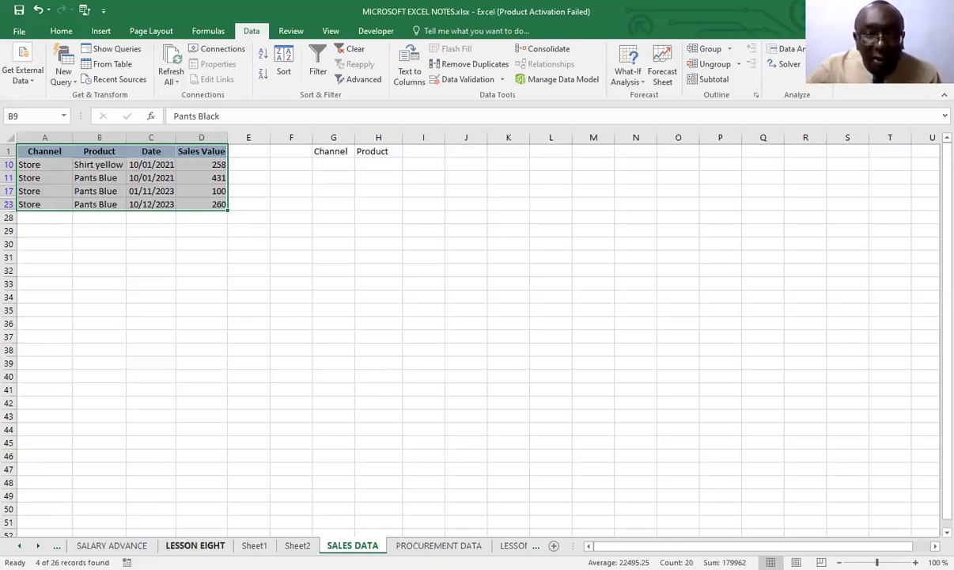
left_click(38, 10)
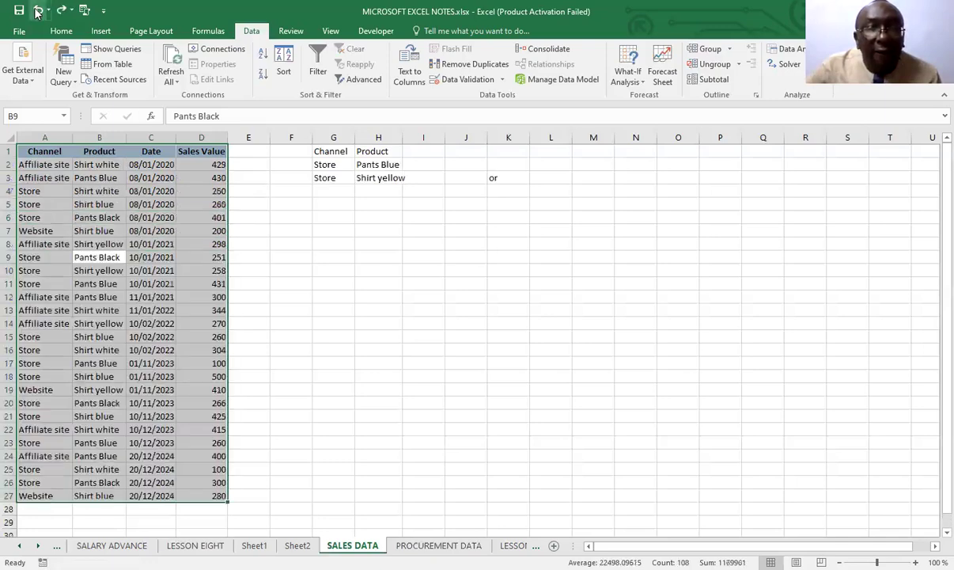
Return to the LESSON EIGHT sheet and look over the multiple columns filtering and conditional formatting notes
left_click(194, 545)
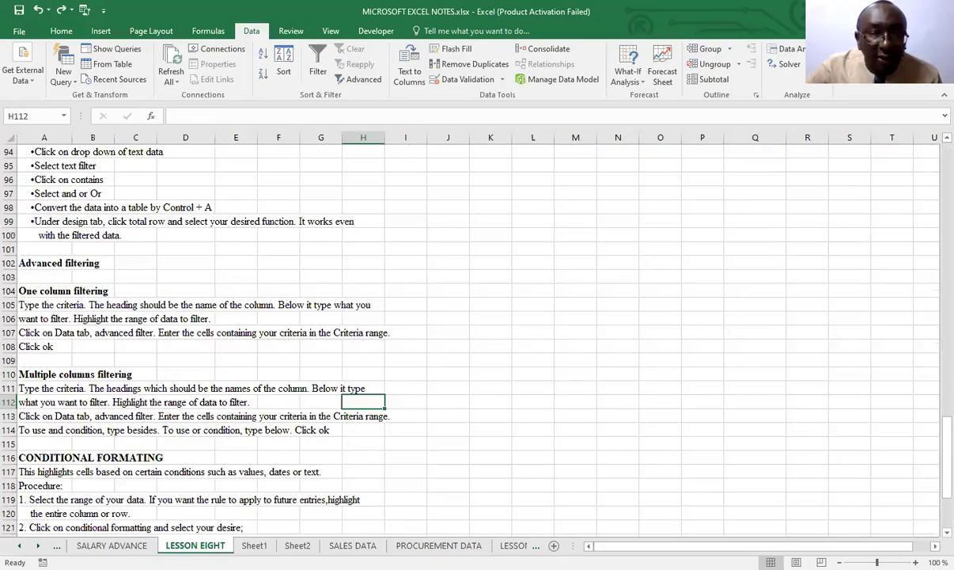
scroll(268, 403, "down", 6)
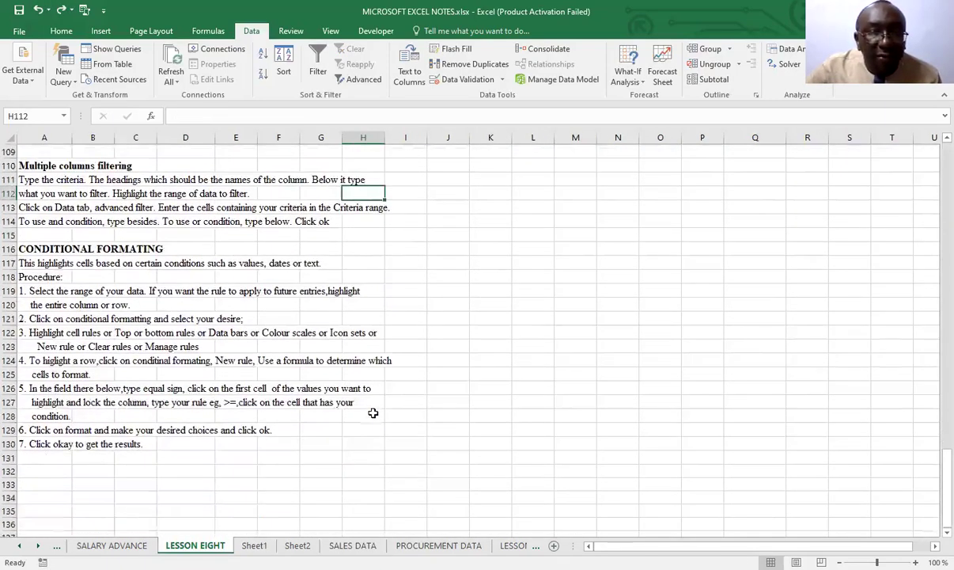
scroll(373, 412, "up", 1)
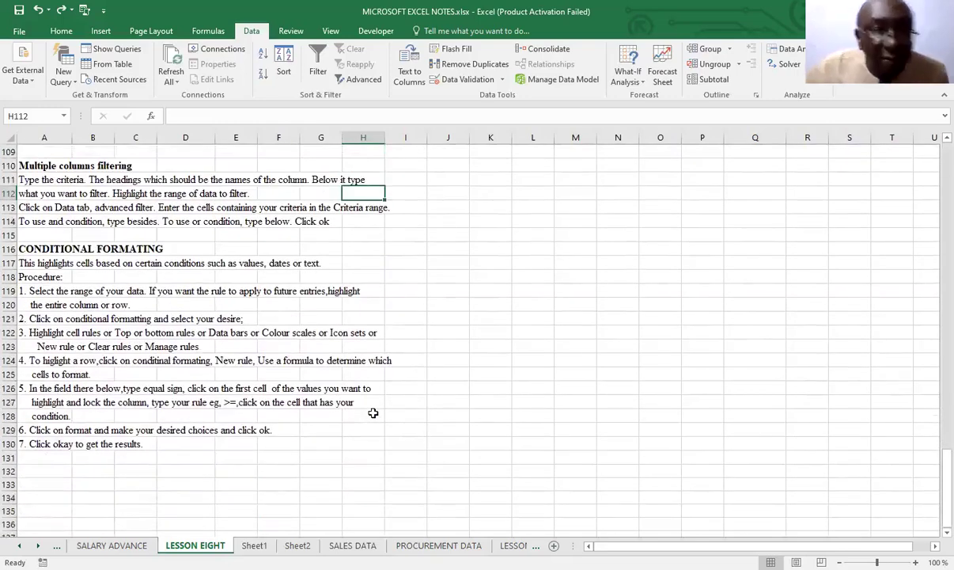
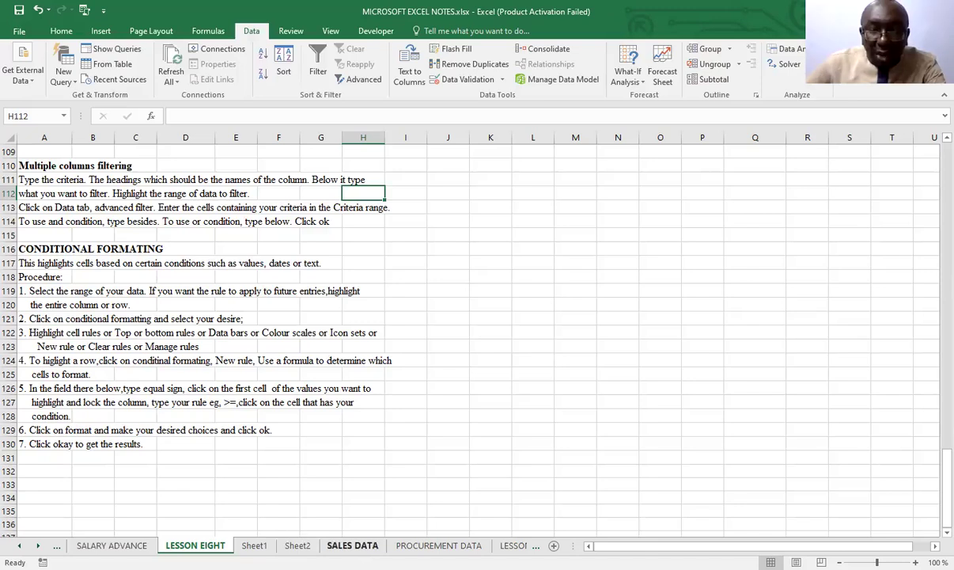
Clear the advanced filter criteria and the "or" note from G1:K4 on the SALES DATA sheet
left_click(352, 545)
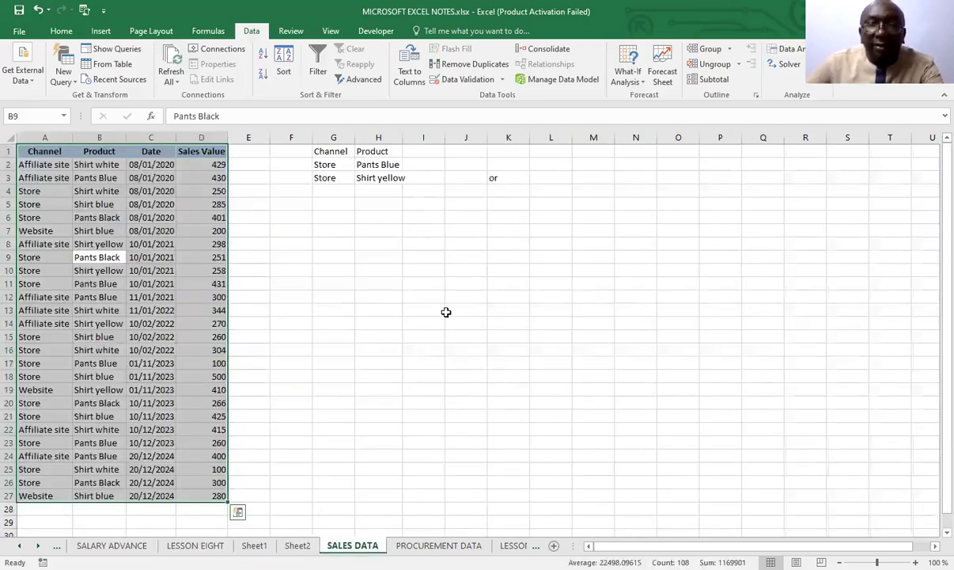
left_click(446, 311)
left_click_drag(321, 149, 497, 184)
key("Delete")
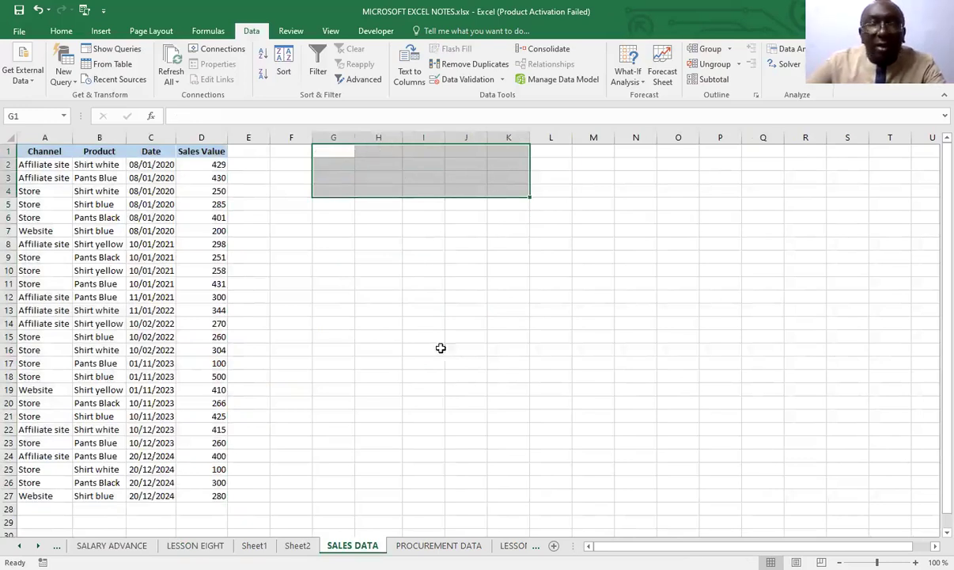
left_click(382, 345)
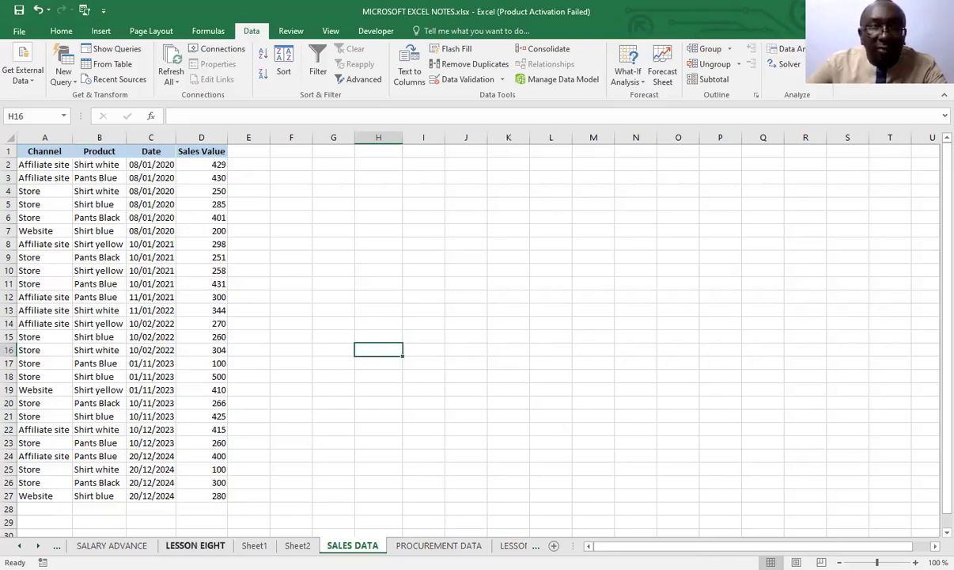
Check the conditional formatting notes in LESSON EIGHT, and examine how far a whole-column selection of Channel extends on SALES DATA
left_click(204, 545)
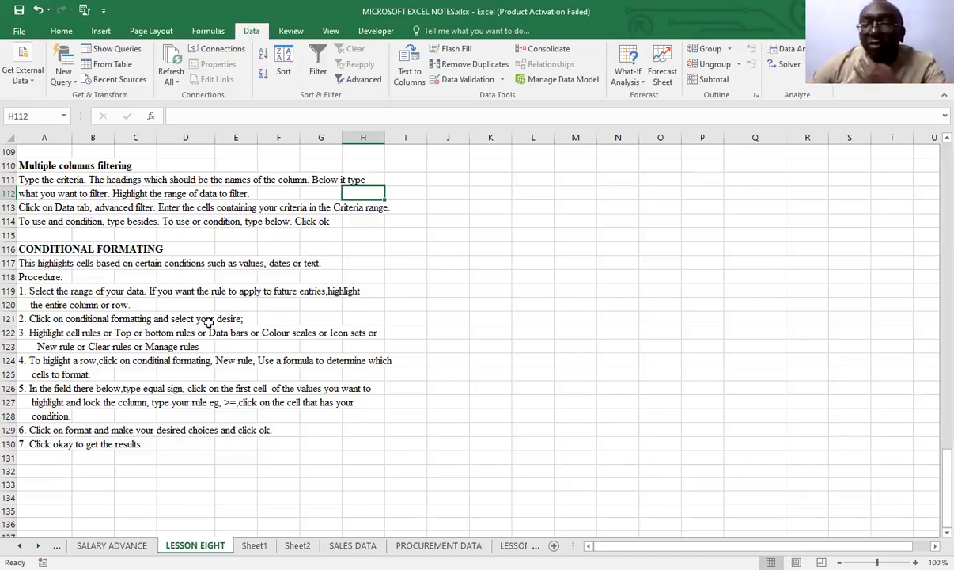
left_click(352, 545)
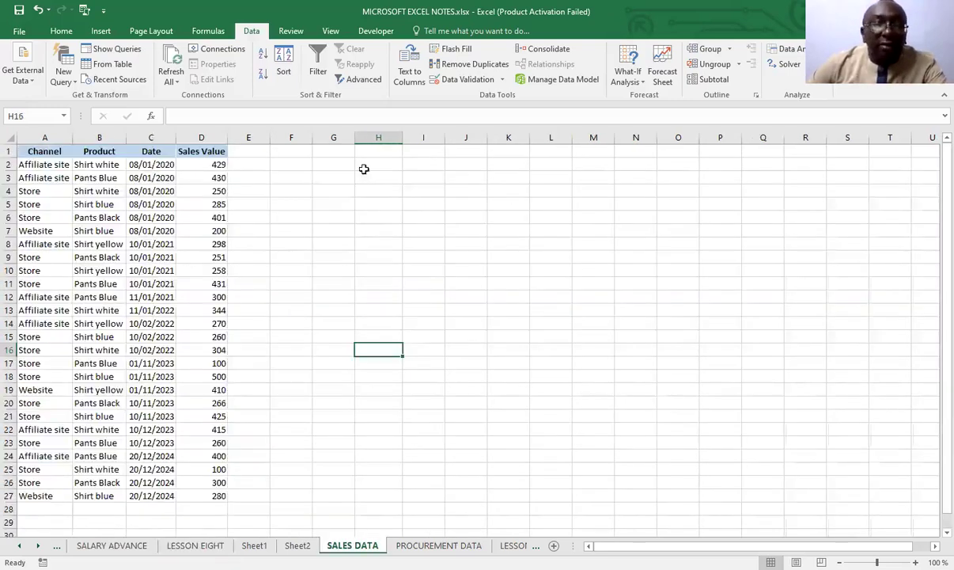
left_click(42, 136)
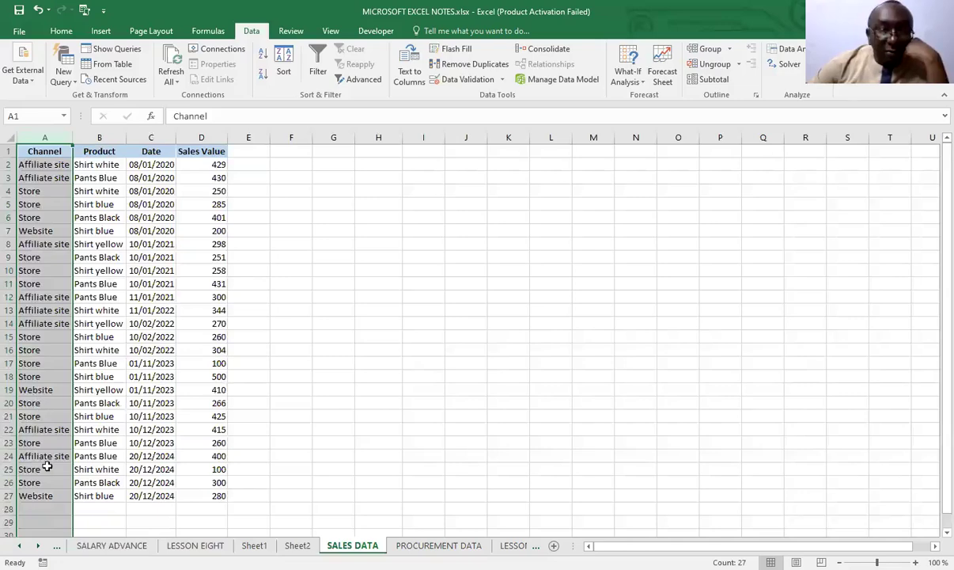
scroll(47, 466, "down", 2)
scroll(47, 466, "down", 6)
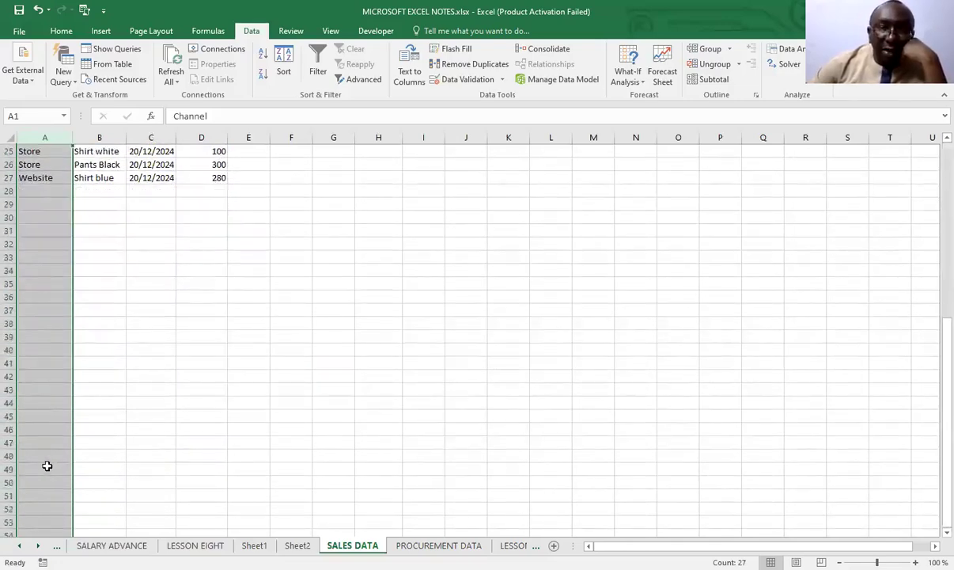
scroll(47, 466, "up", 6)
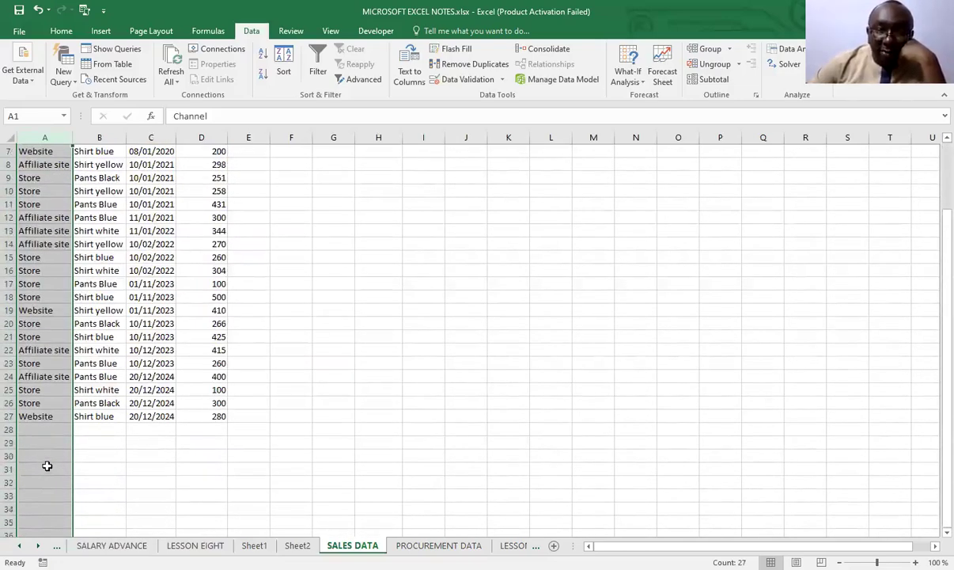
left_click(151, 481)
scroll(46, 466, "up", 1)
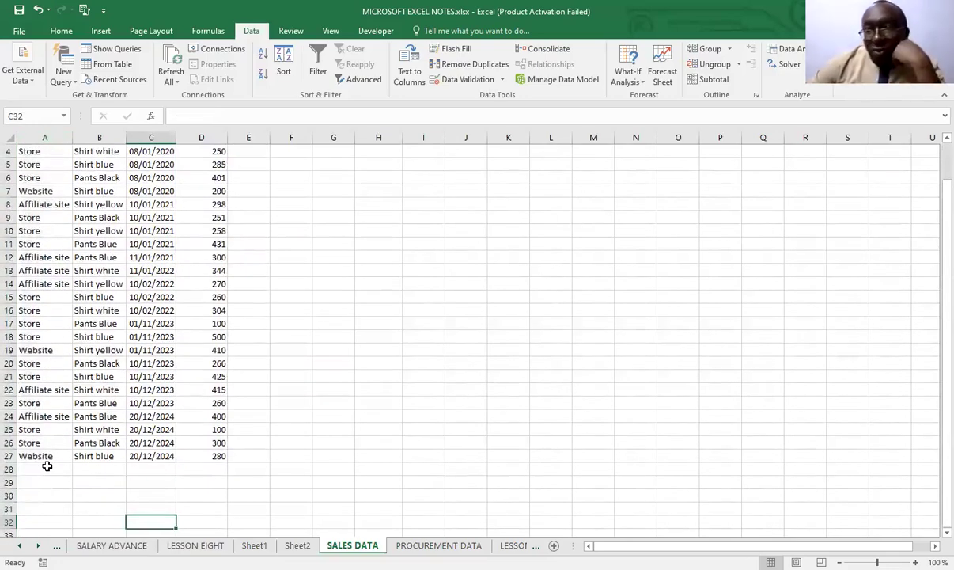
scroll(147, 282, "up", 1)
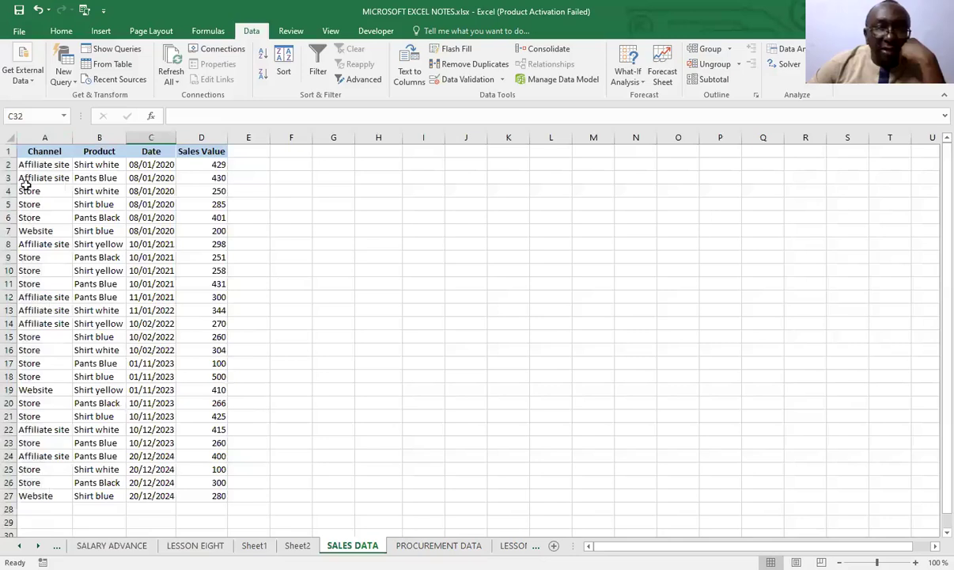
Select only the Channel entries A2:A27 for comparison, and reread the conditional formatting procedure on the LESSON EIGHT sheet
left_click_drag(28, 164, 26, 496)
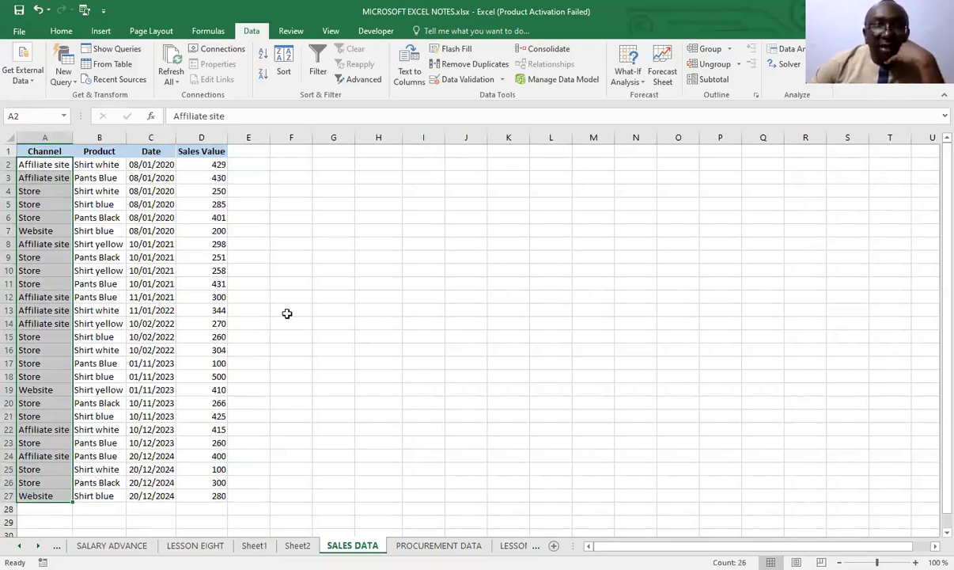
key("ctrl+Page_Up")
key("ctrl+Page_Up")
key("ctrl+Page_Up")
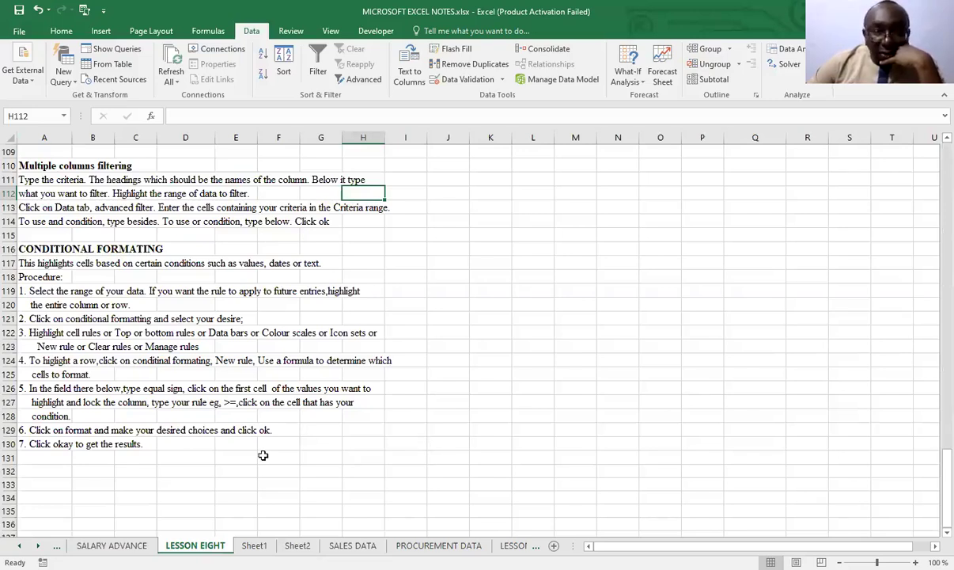
left_click(358, 546)
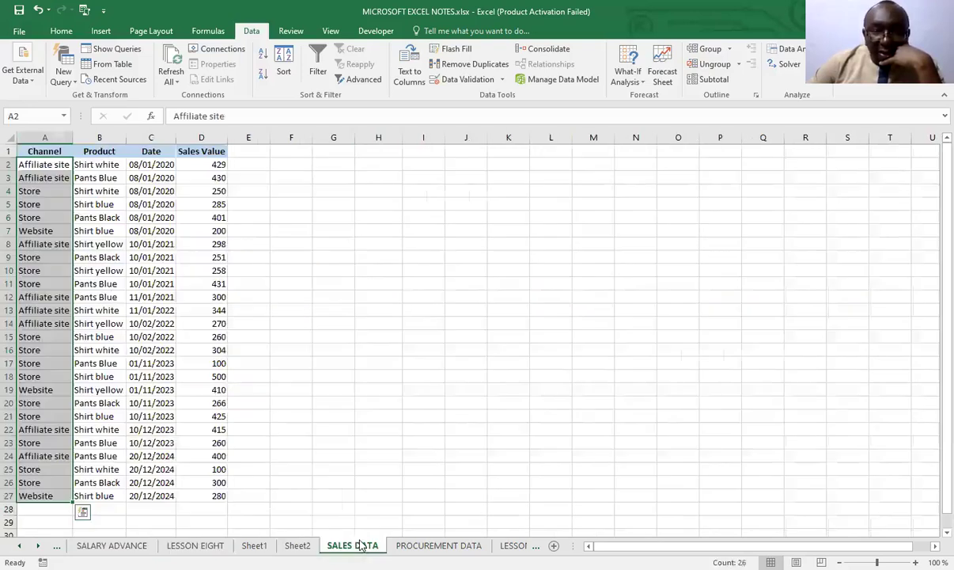
left_click(348, 296)
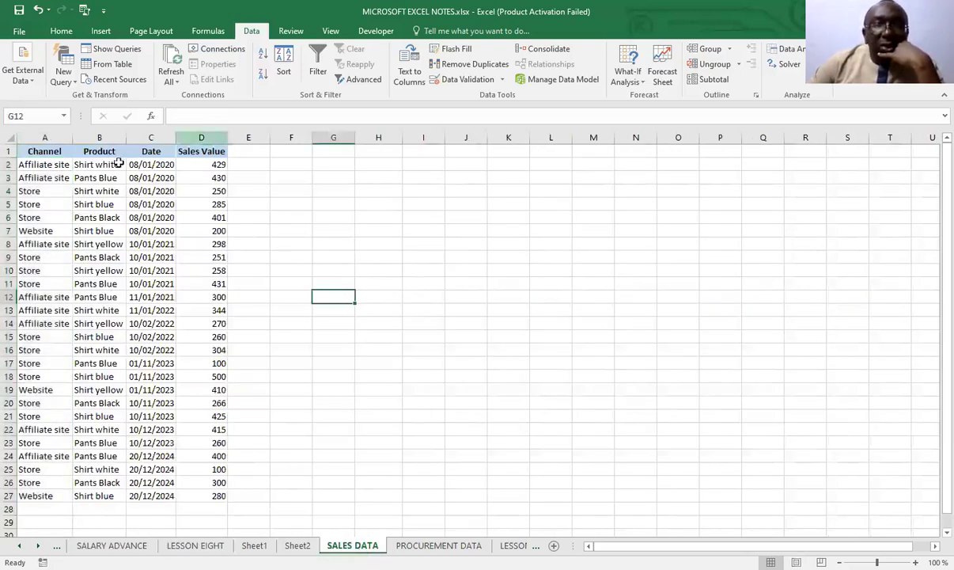
Set up a Greater Than highlight rule on the entire Sales Value column and preview it with 400
left_click(204, 138)
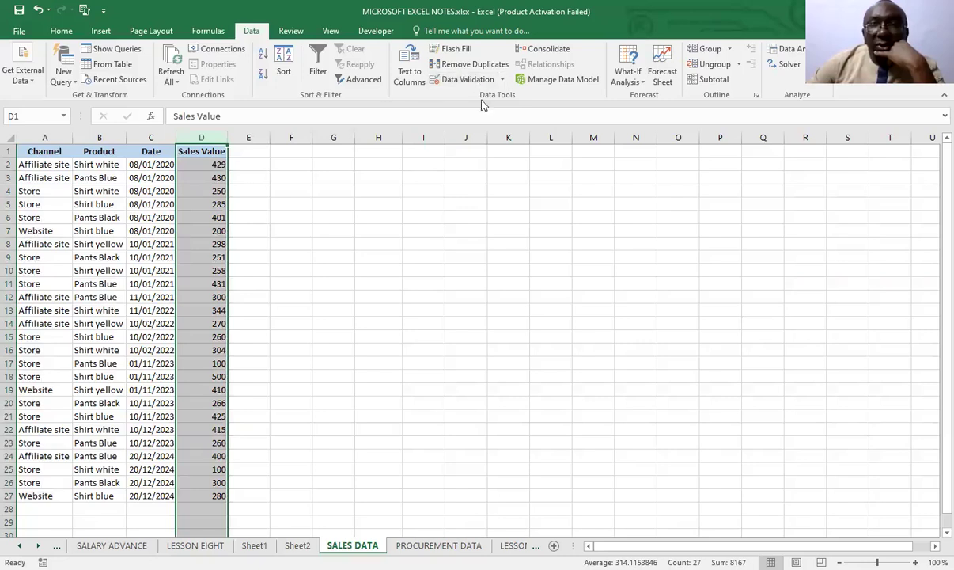
left_click(59, 32)
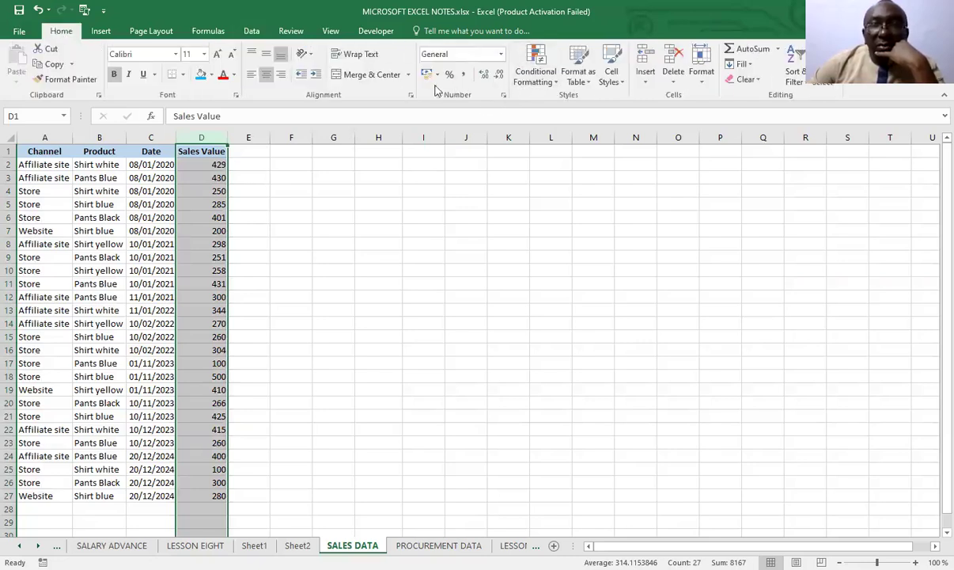
left_click(557, 84)
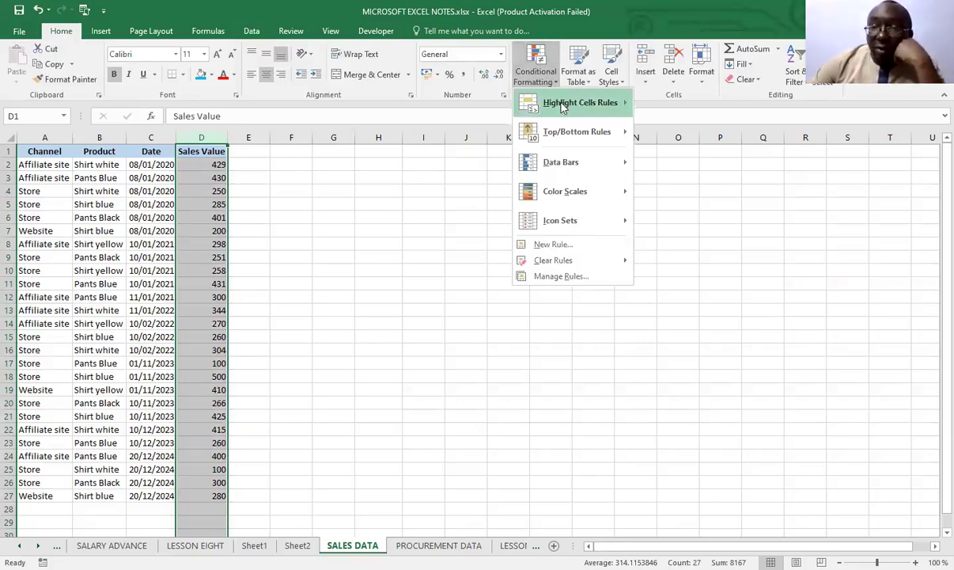
mouse_move(563, 105)
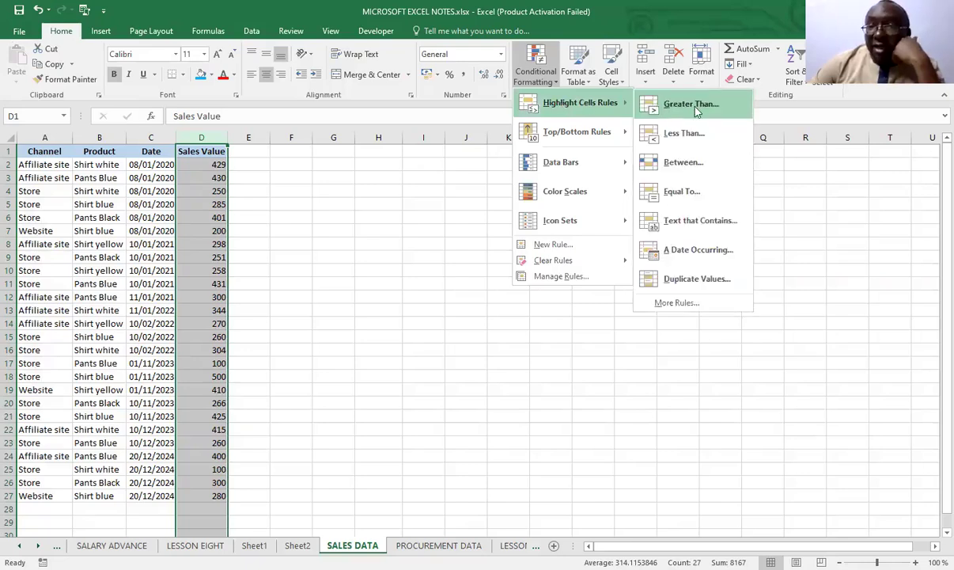
left_click(691, 105)
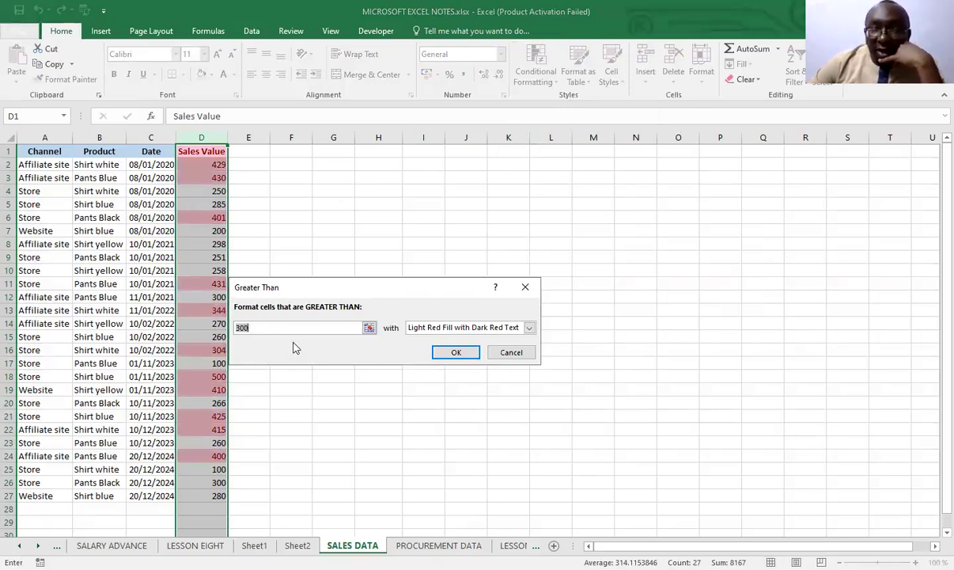
type("400")
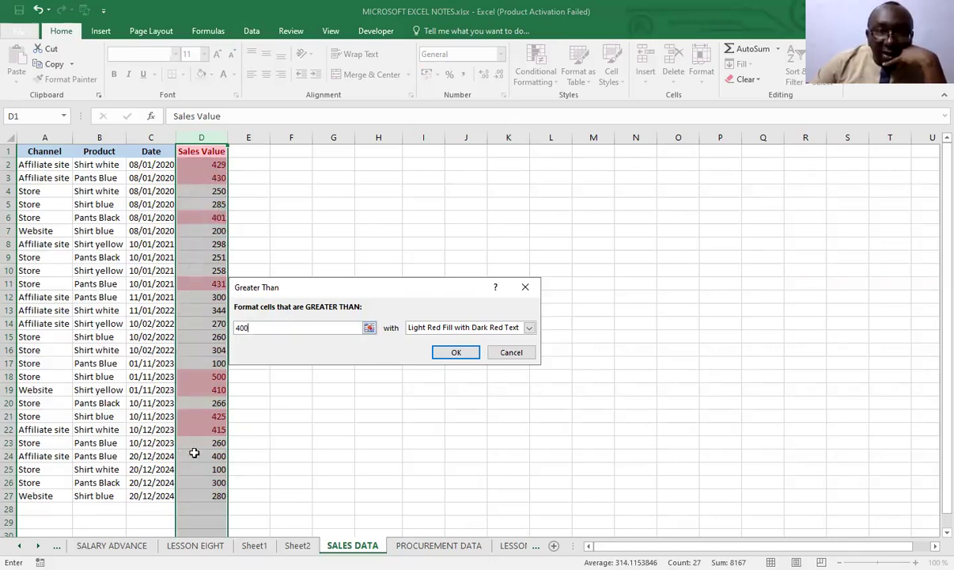
Preview the Greater Than rule with the thresholds 500 and 420, and discard the rule
key("BackSpace")
key("BackSpace")
key("BackSpace")
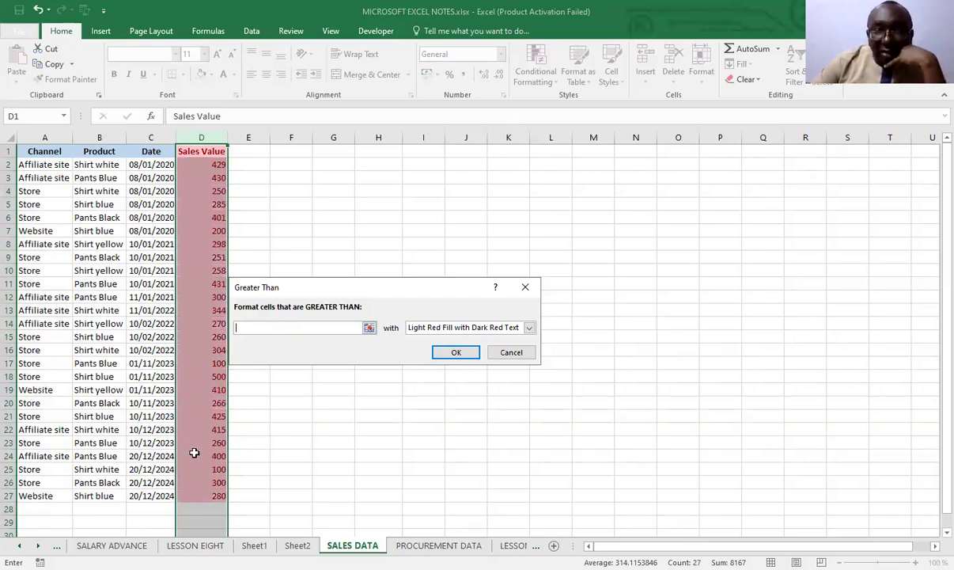
type("500")
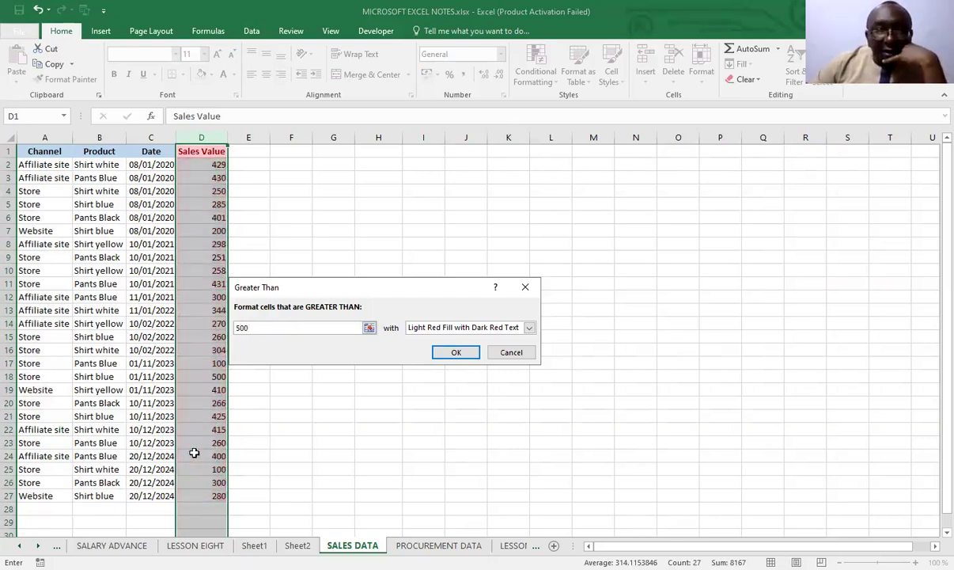
key("BackSpace")
key("BackSpace")
key("BackSpace")
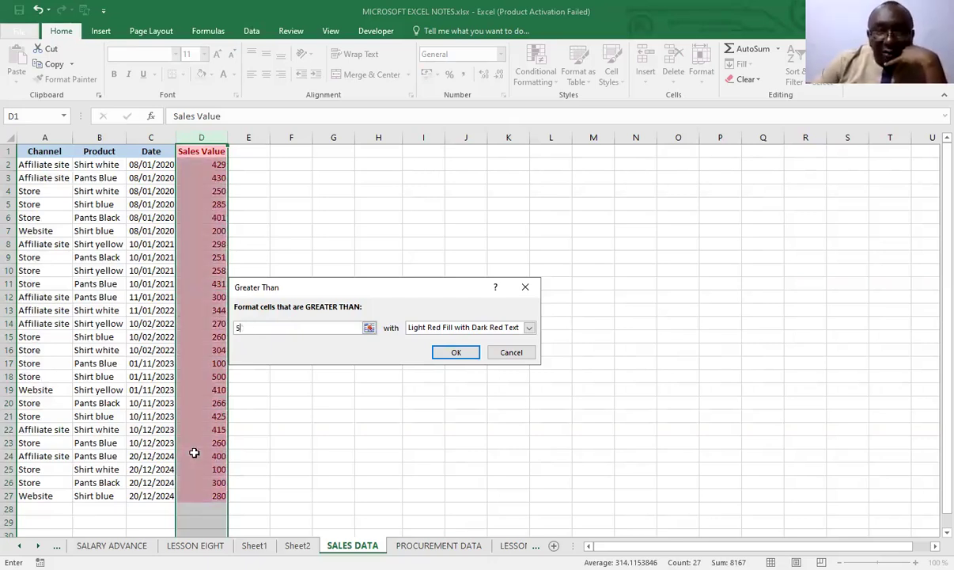
type("420")
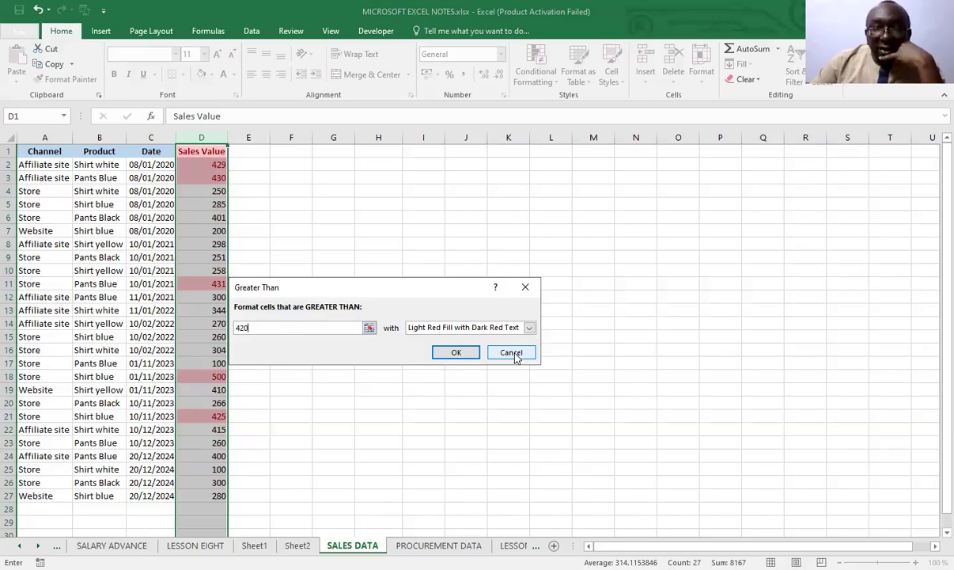
key("Escape")
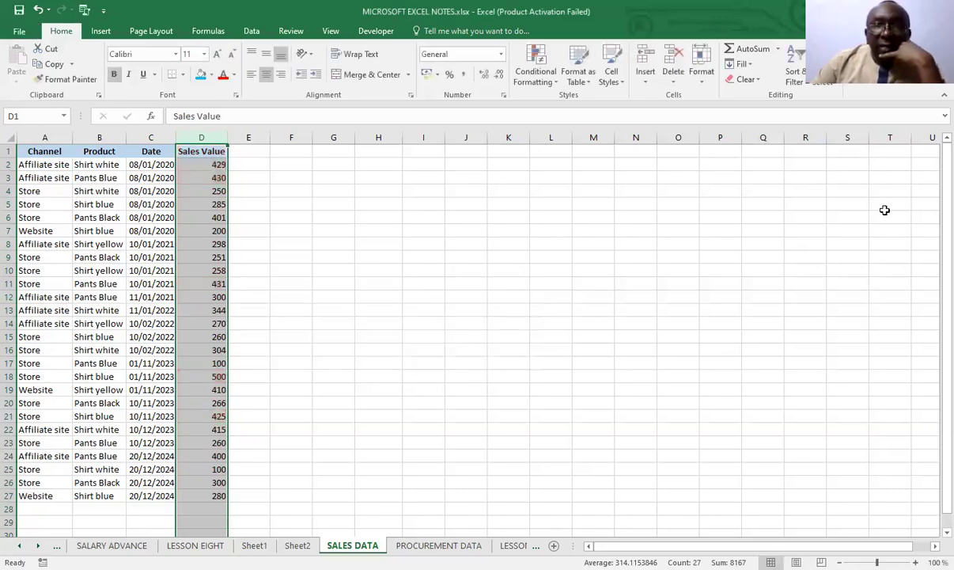
Set up a Less Than highlight rule on the Sales Value column and preview it with 100
left_click(530, 77)
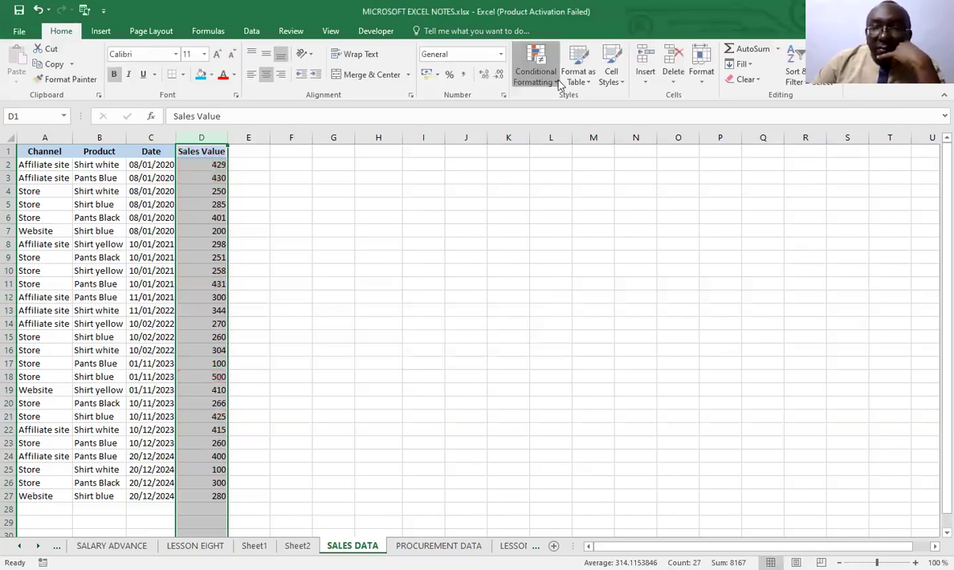
mouse_move(560, 104)
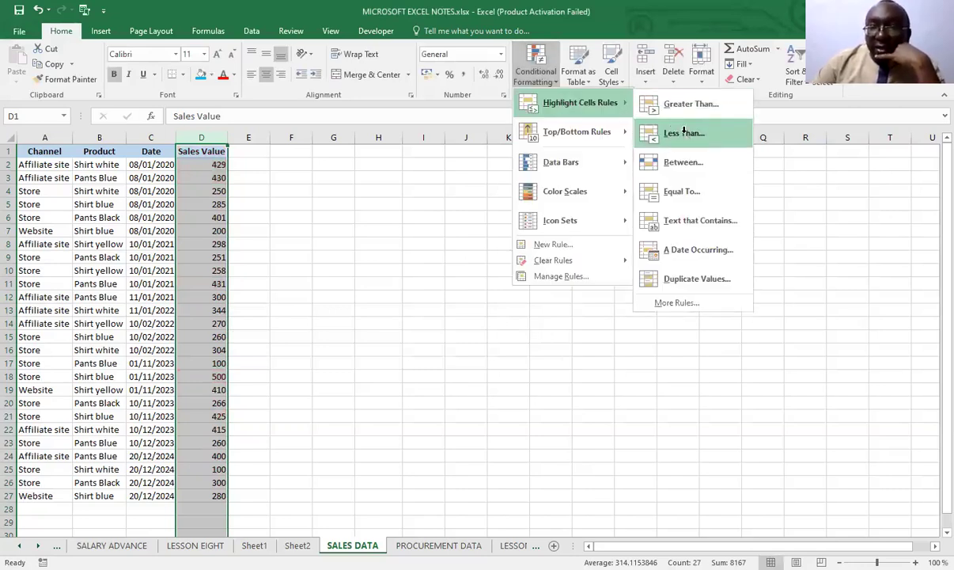
left_click(684, 134)
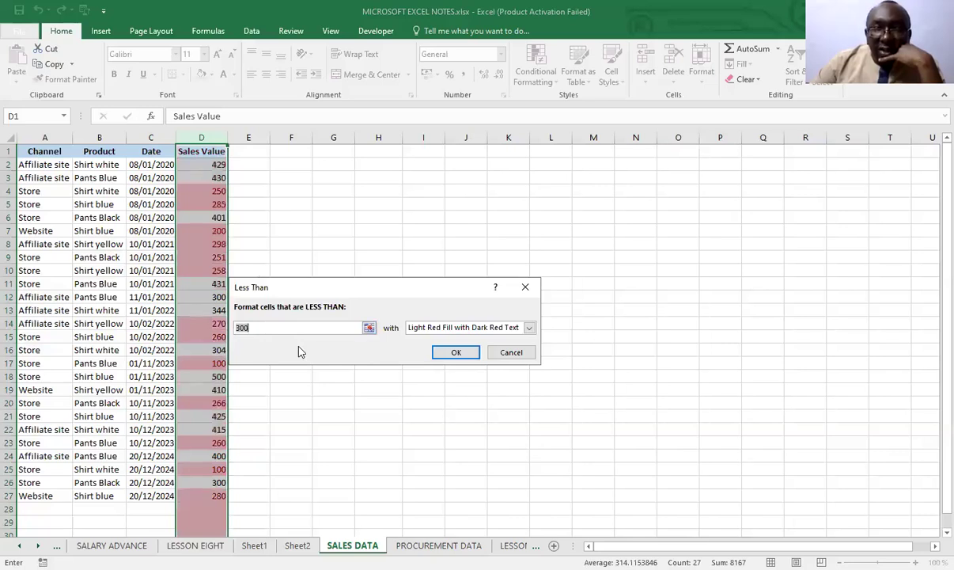
key("BackSpace")
key("BackSpace")
key("BackSpace")
type("100")
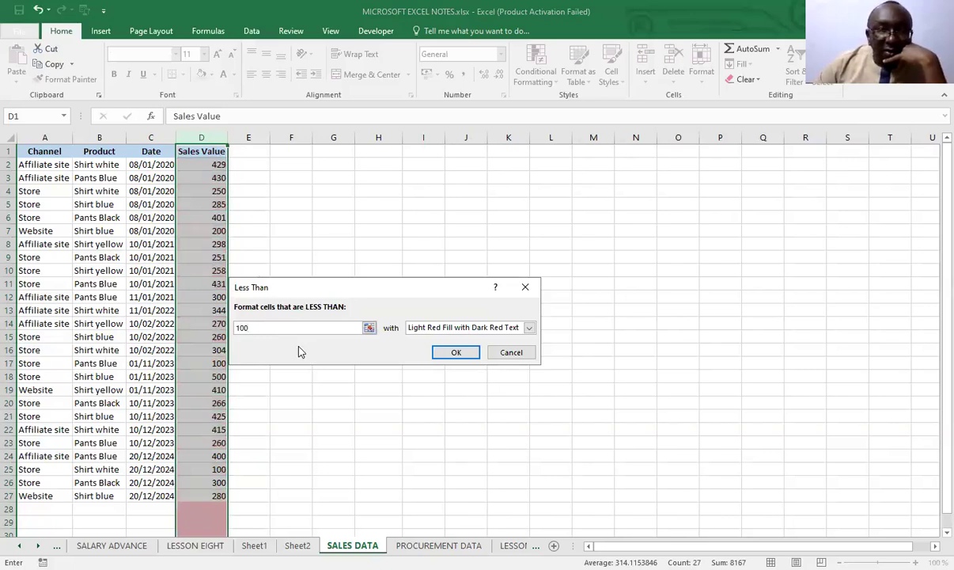
Preview the Less Than rule with the thresholds 200 and 300, and discard the rule
key("BackSpace")
key("BackSpace")
key("BackSpace")
type("200")
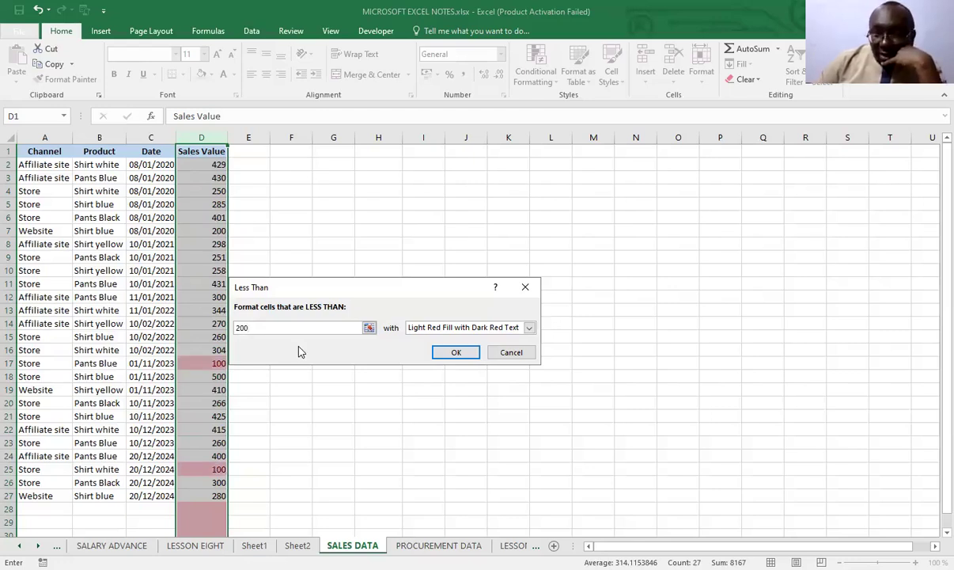
key("BackSpace")
key("BackSpace")
key("BackSpace")
type("300")
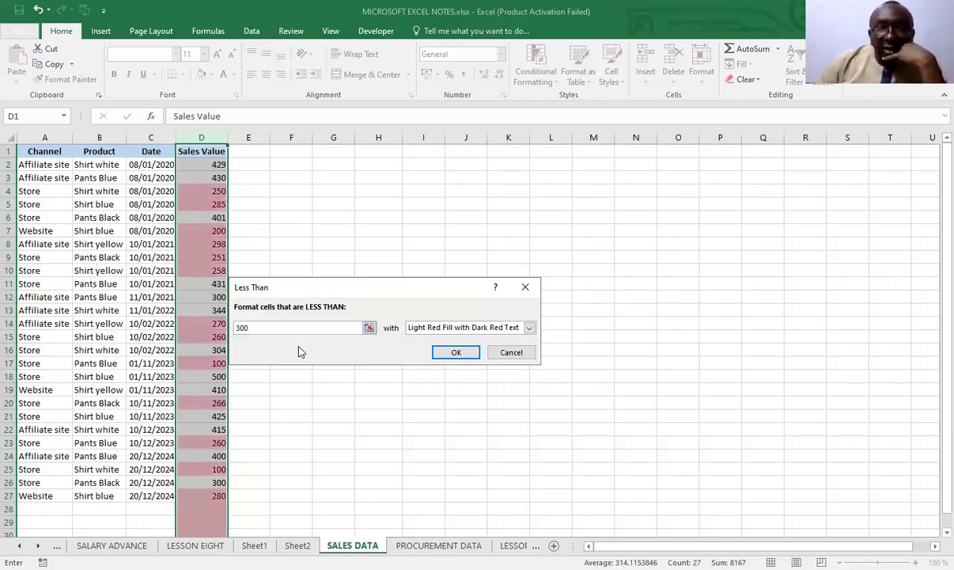
left_click(511, 352)
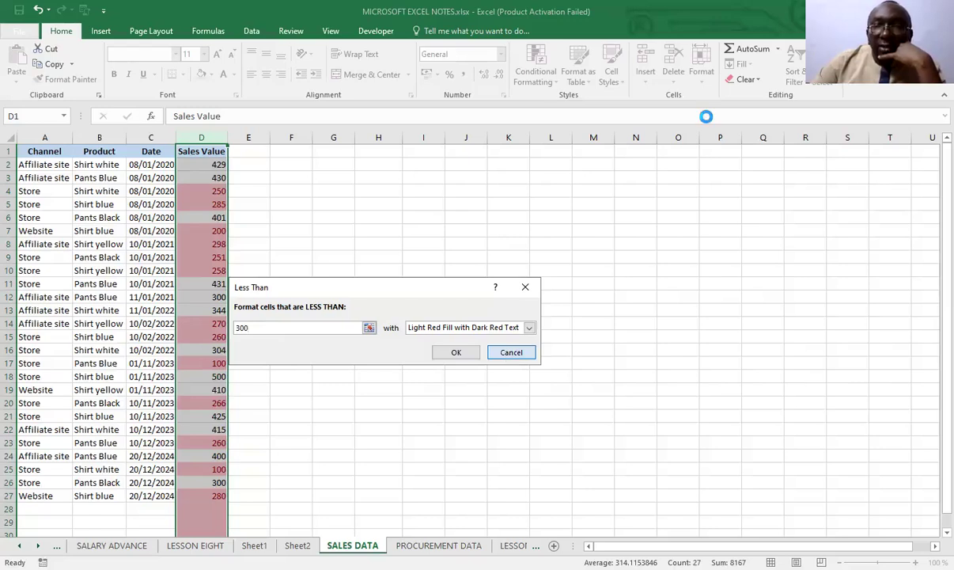
Set up a Between highlight rule on the Sales Value column and preview it with the range 200 to 300
left_click(535, 75)
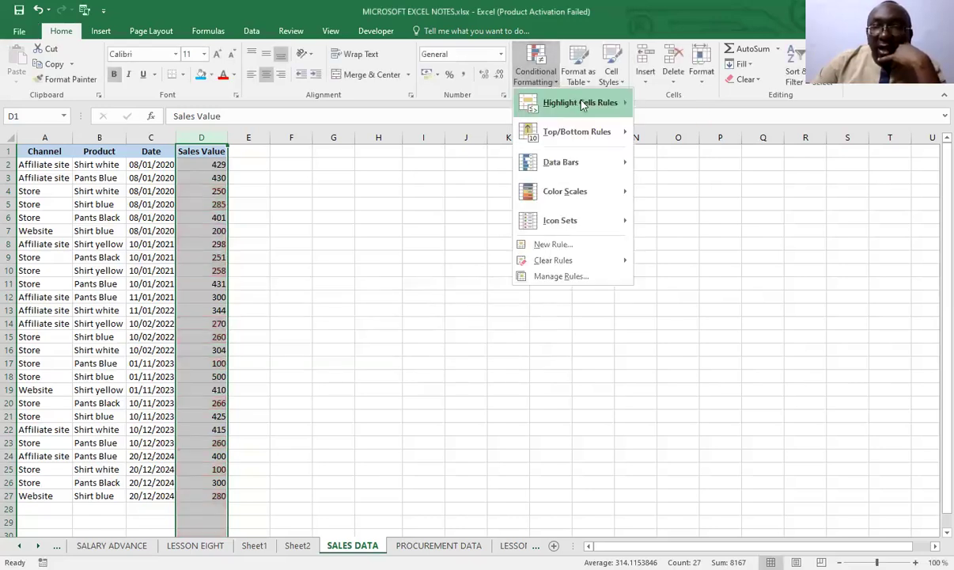
mouse_move(607, 101)
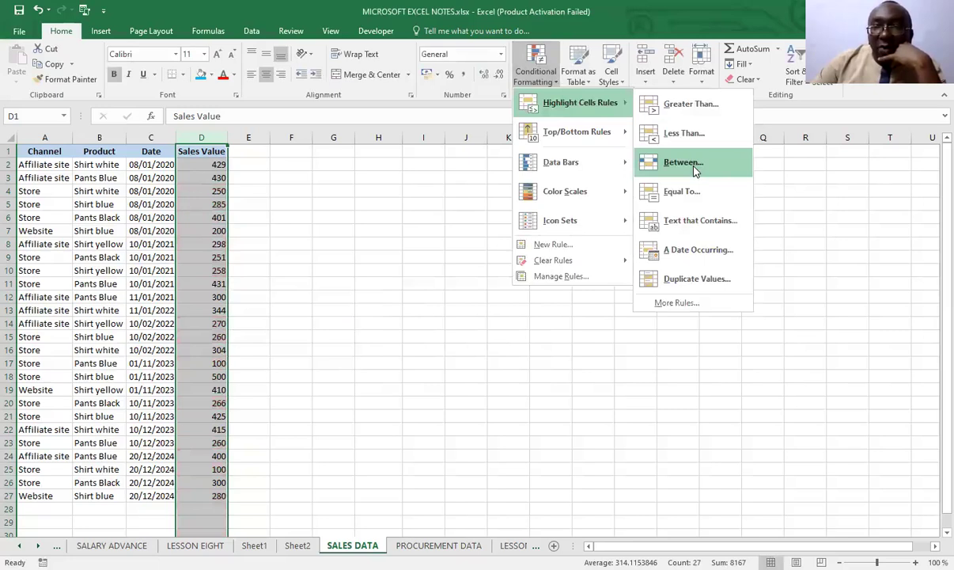
left_click(685, 163)
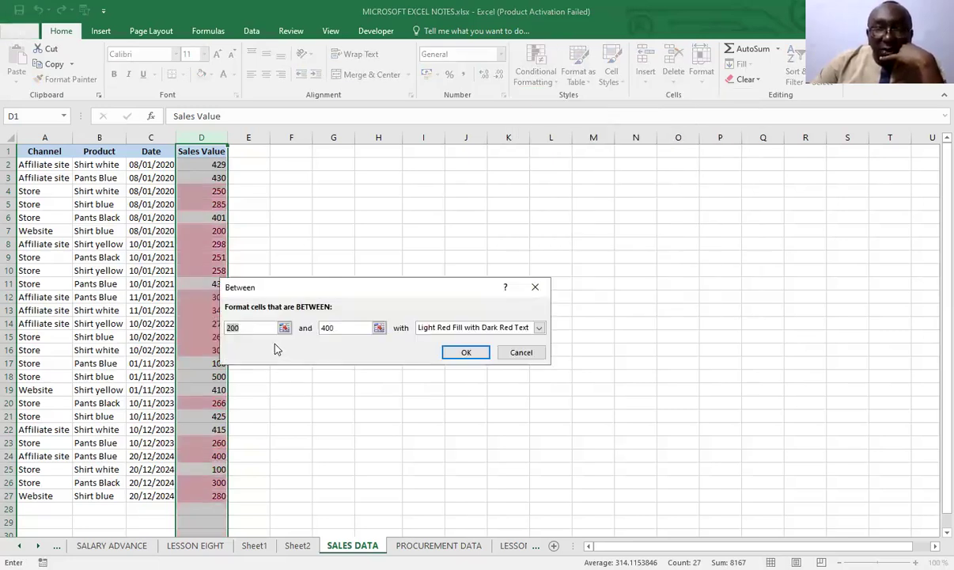
left_click(334, 331)
key("BackSpace")
key("BackSpace")
key("BackSpace")
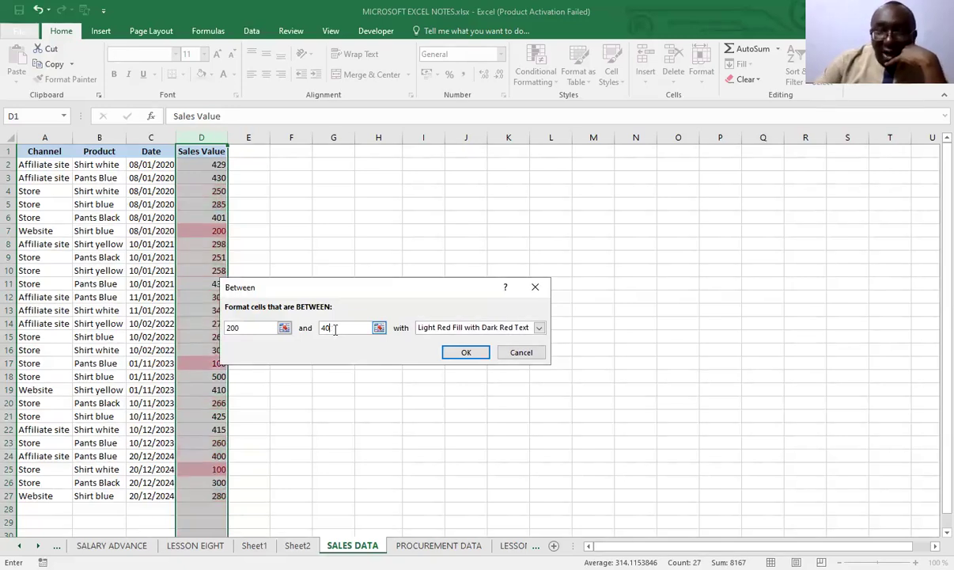
type("300")
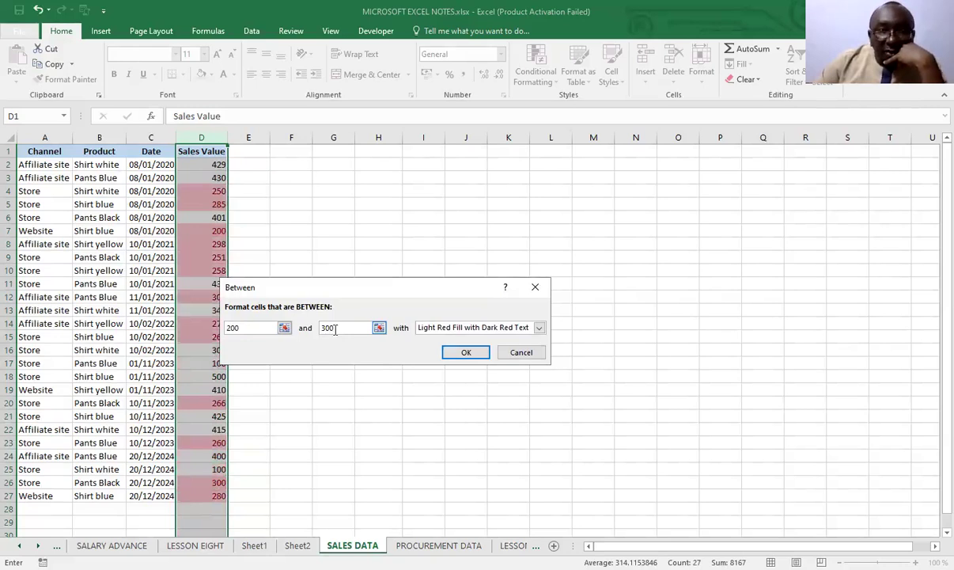
Preview the Between rule with the lower limit set to 250, and discard the rule
left_click(242, 330)
key("BackSpace")
key("BackSpace")
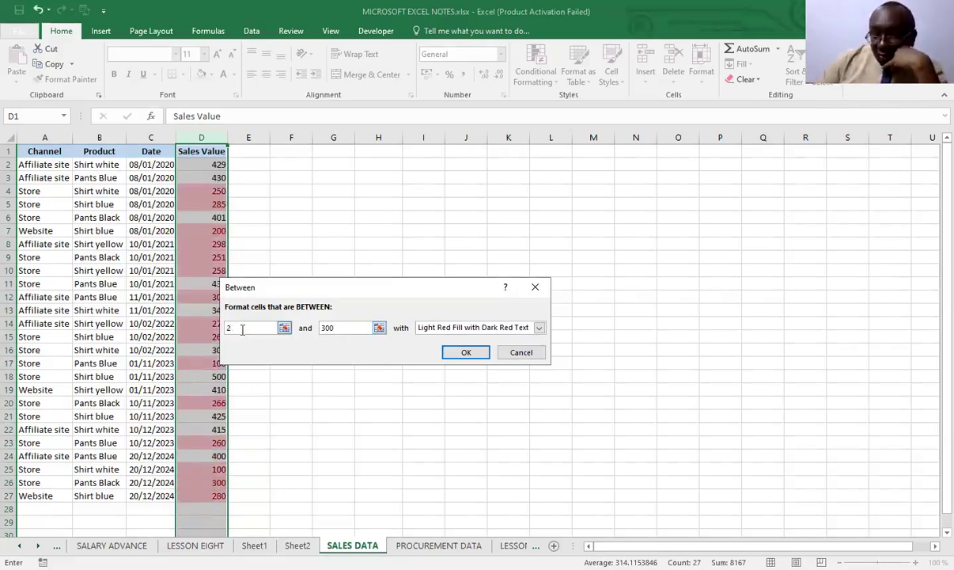
type("50")
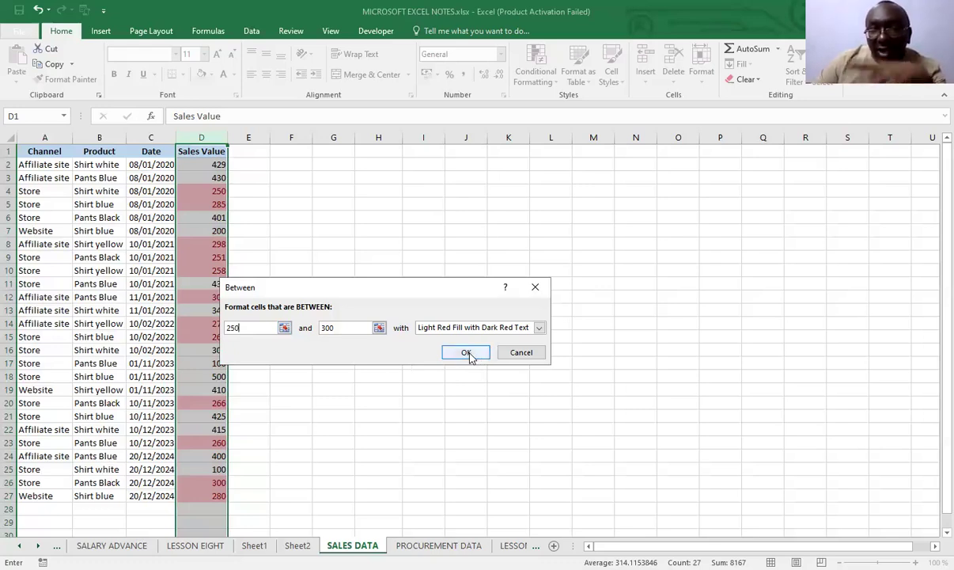
left_click(522, 352)
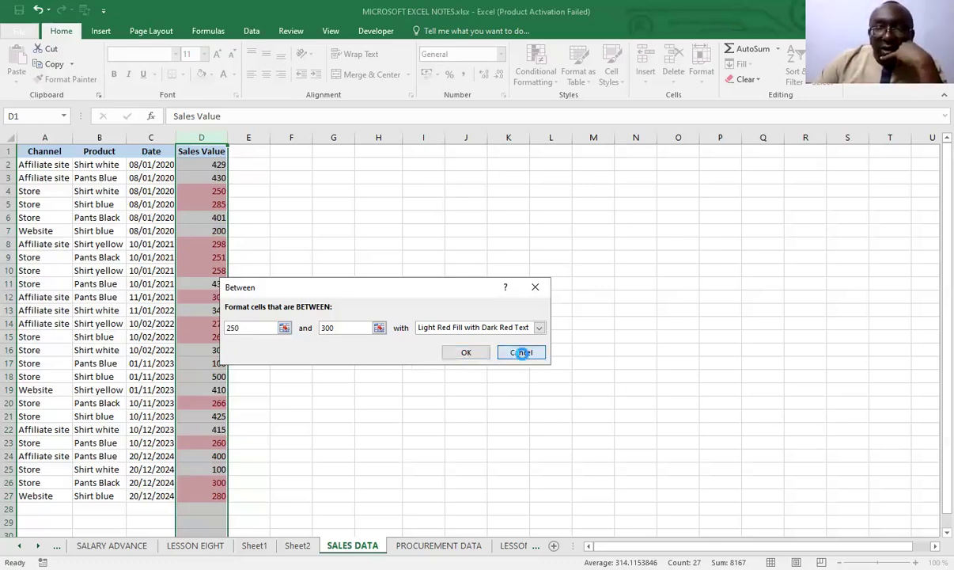
Preview an Equal To highlight rule on the Sales Value column with 250 and 400, and discard the rule
left_click(552, 83)
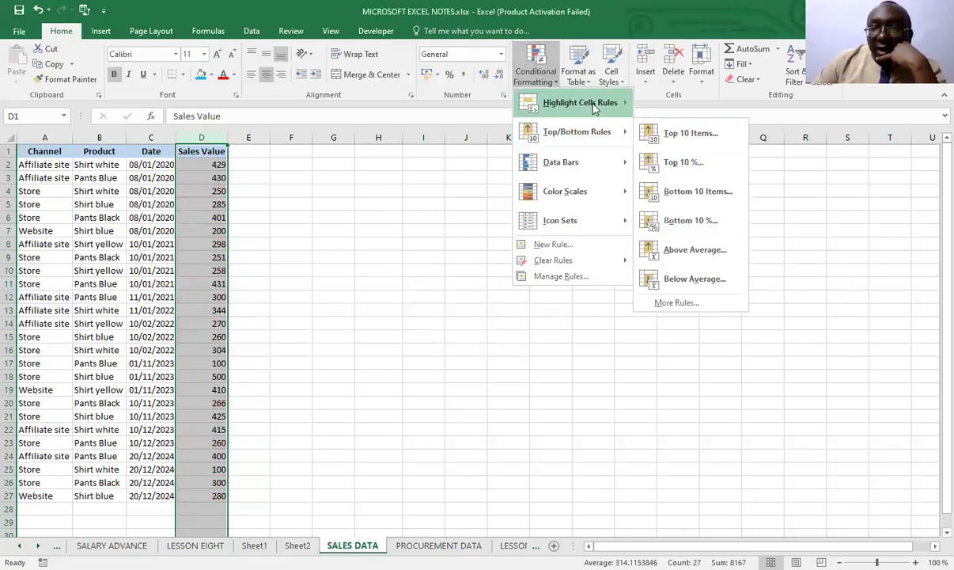
mouse_move(594, 107)
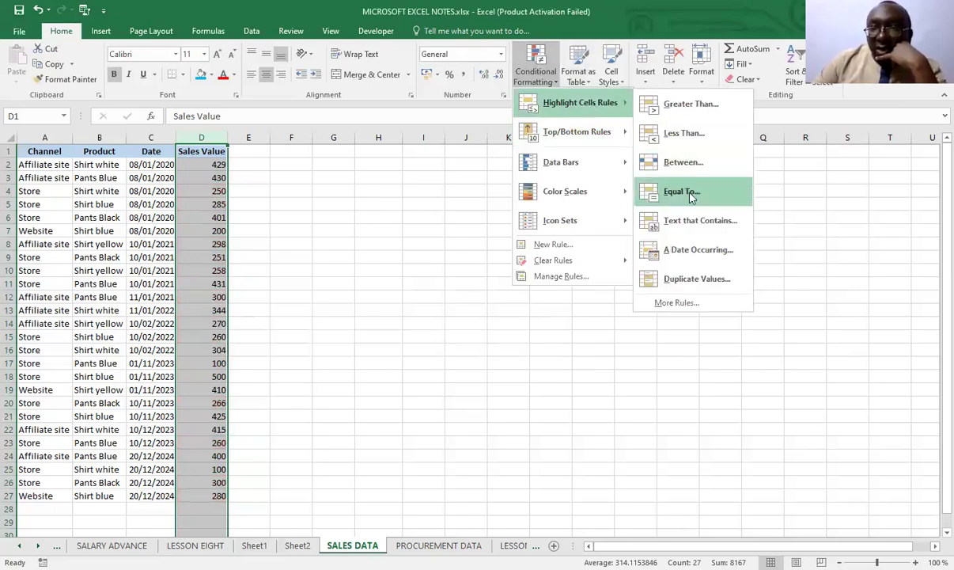
left_click(681, 192)
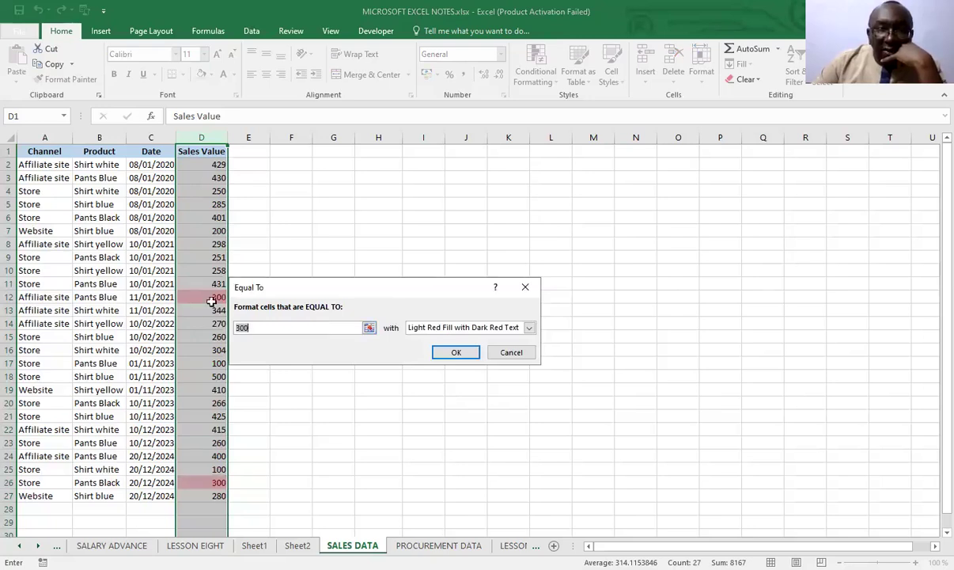
type("250")
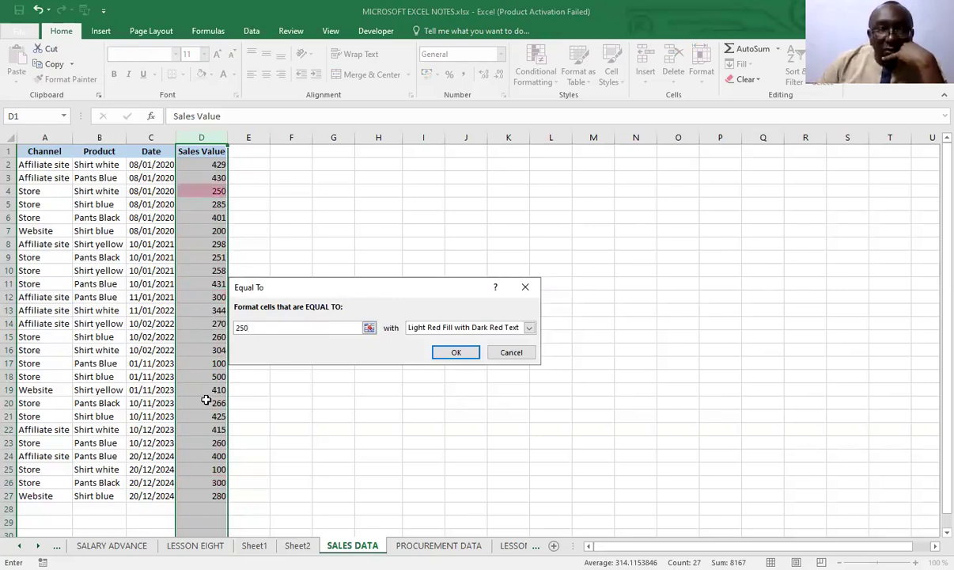
key("BackSpace")
key("BackSpace")
key("BackSpace")
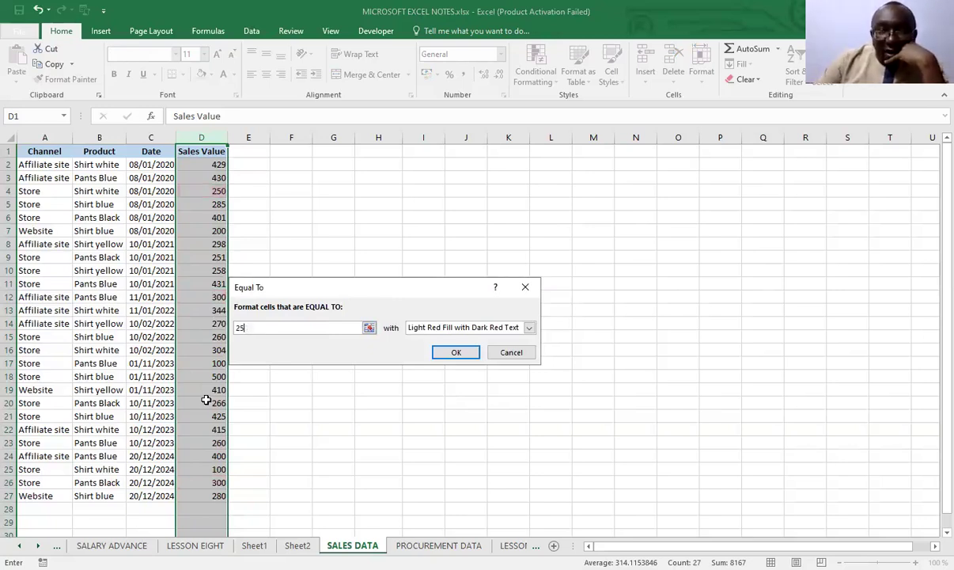
type("400")
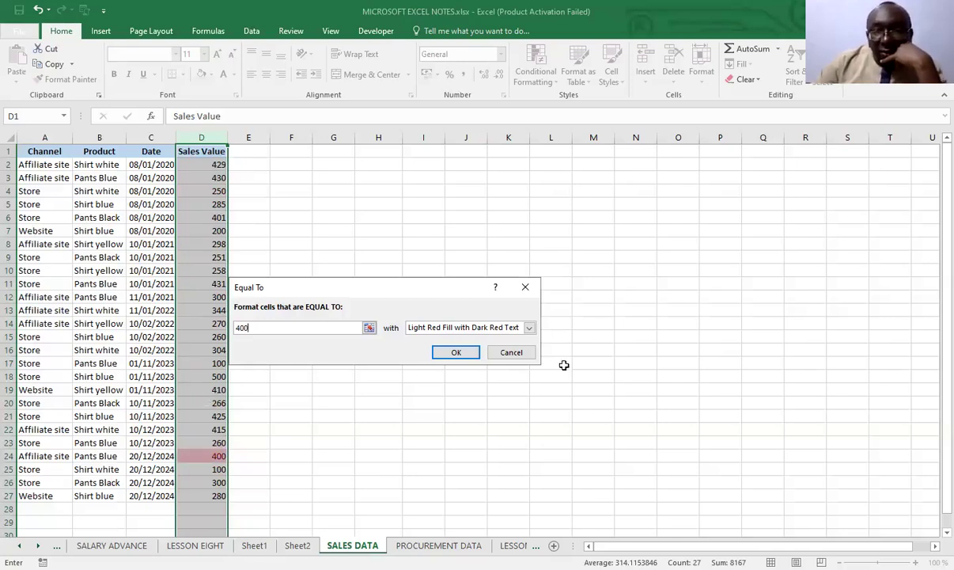
left_click(513, 352)
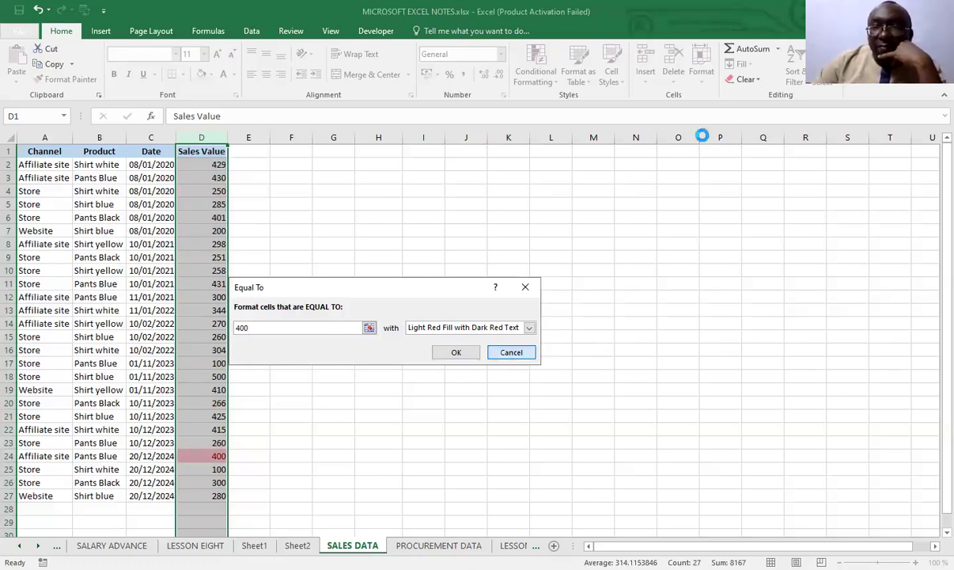
Preview a Text That Contains highlight rule on the Sales Value column with its default text, and discard it
left_click(556, 82)
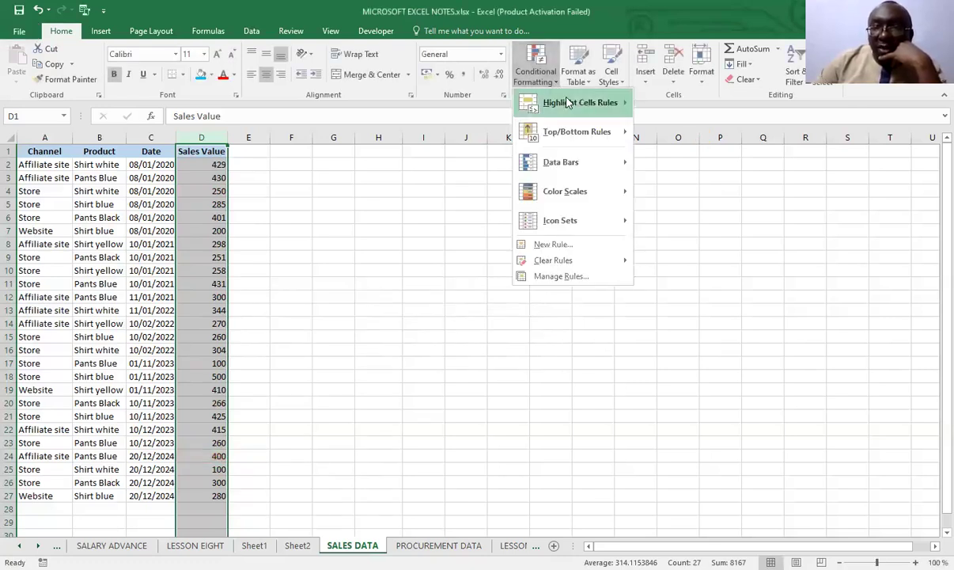
mouse_move(568, 102)
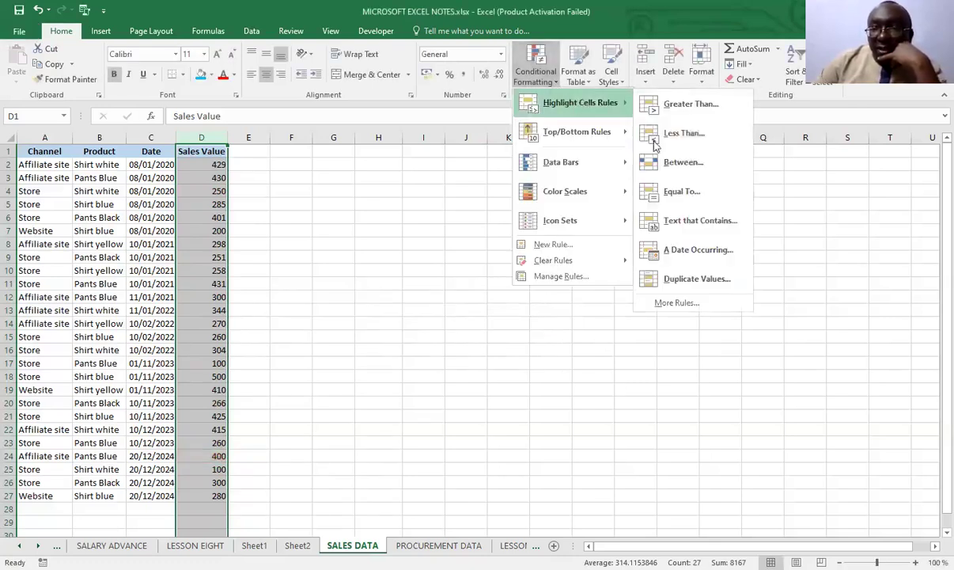
left_click(693, 229)
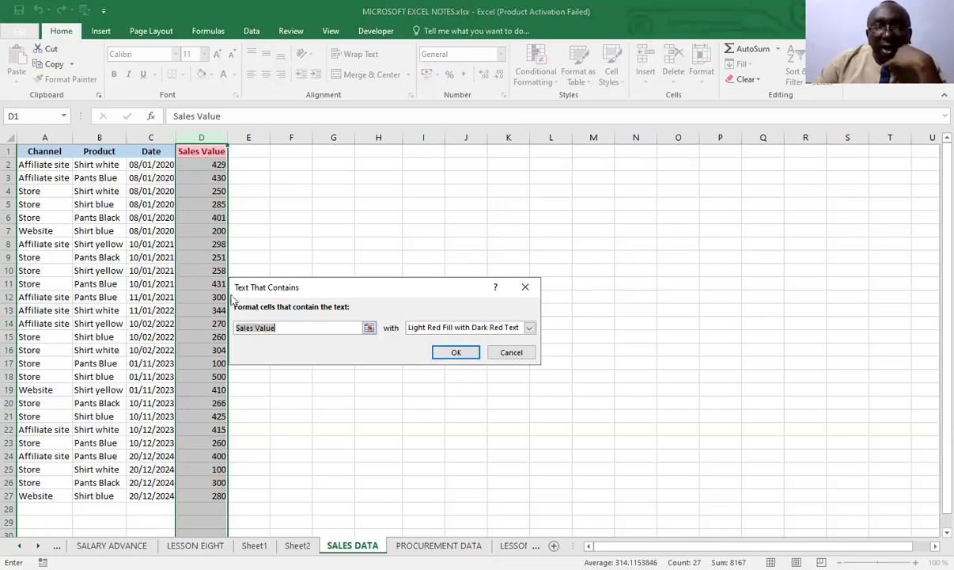
left_click(519, 355)
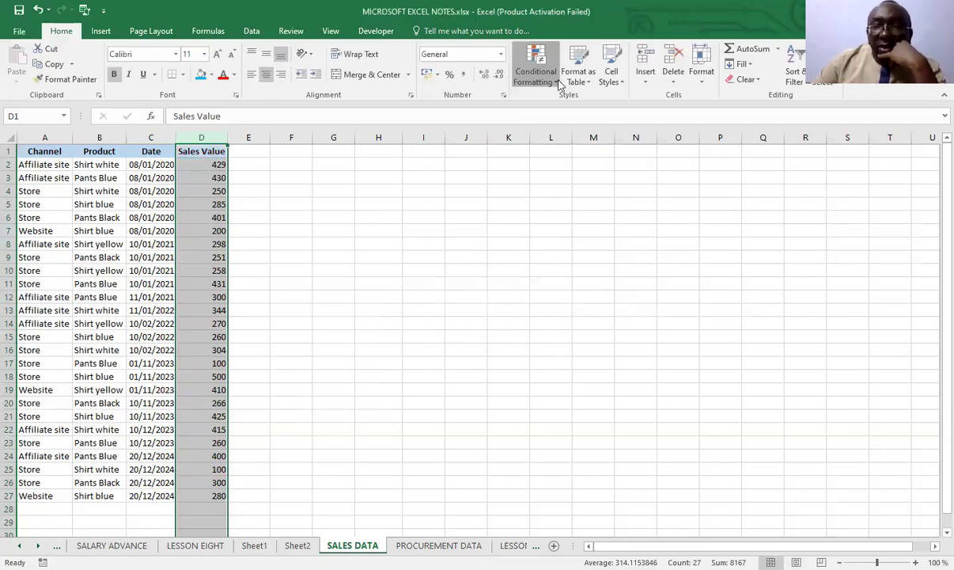
Bring up the A Date Occurring highlight rule for the Sales Value column with its default period, and discard it
left_click(536, 69)
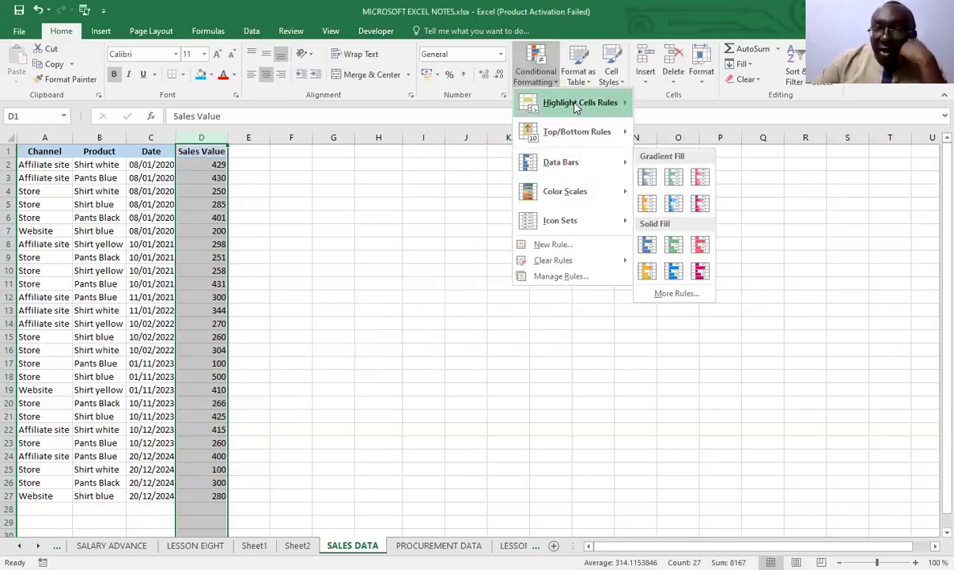
mouse_move(575, 107)
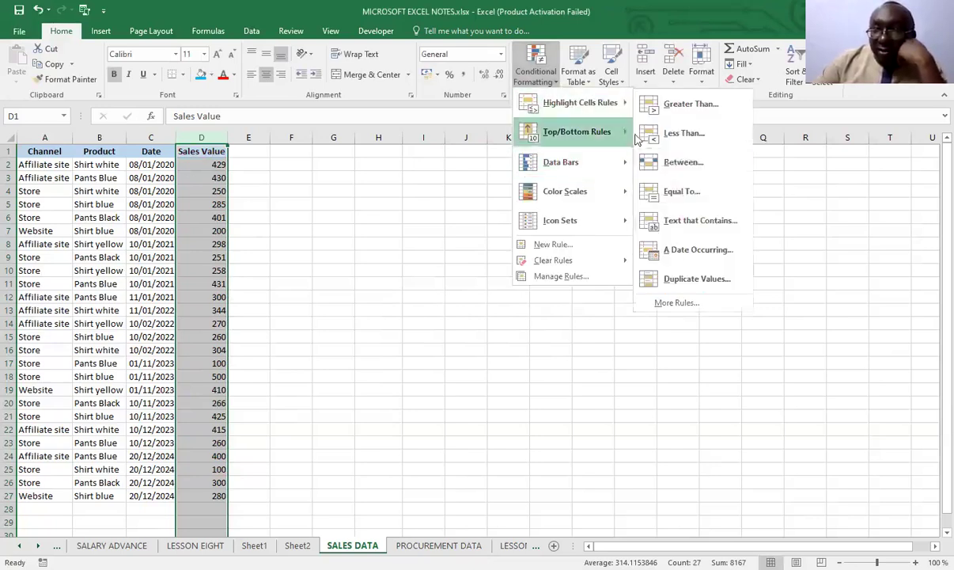
left_click(690, 250)
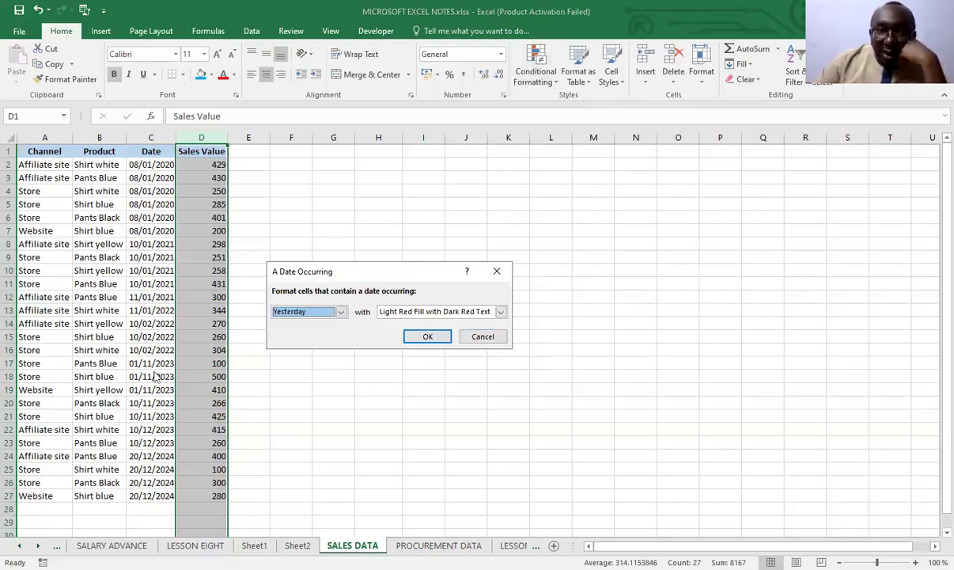
left_click(484, 336)
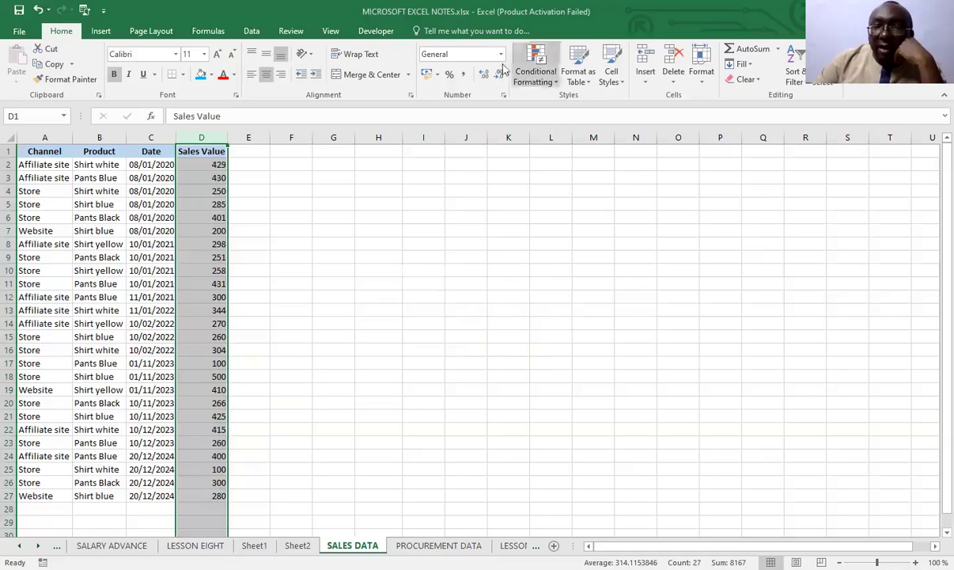
Preview a Duplicate Values highlight rule on the Sales Value column, and discard it
left_click(557, 84)
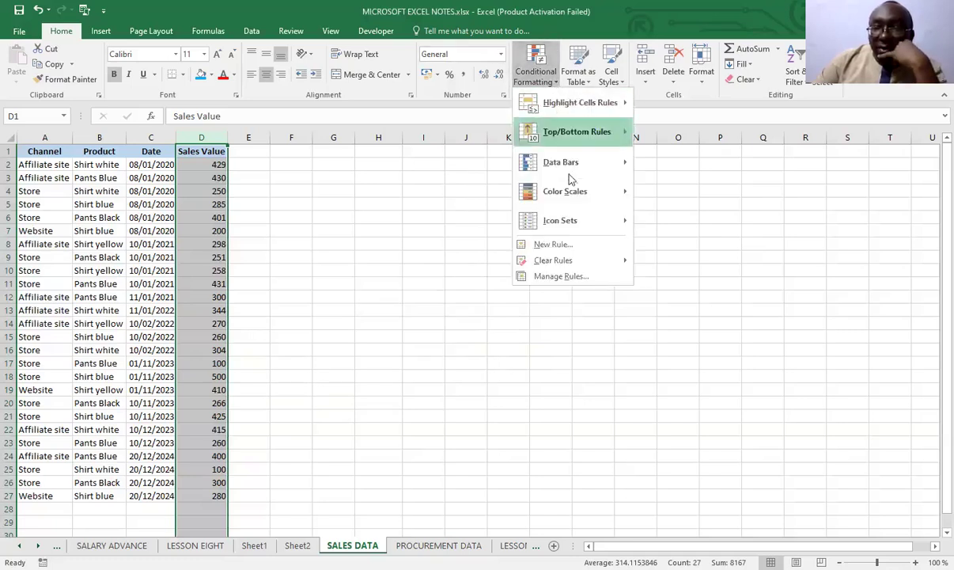
left_click(565, 103)
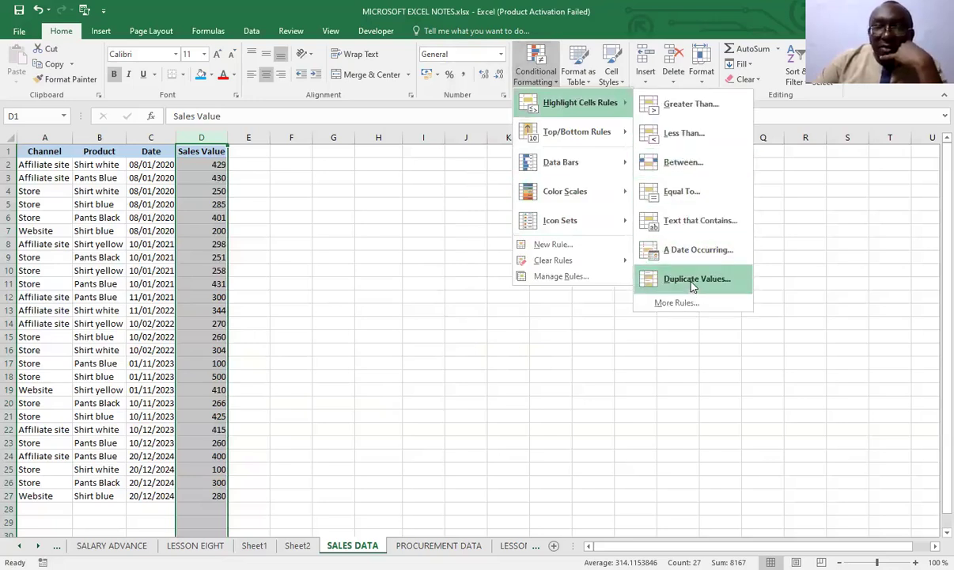
left_click(693, 280)
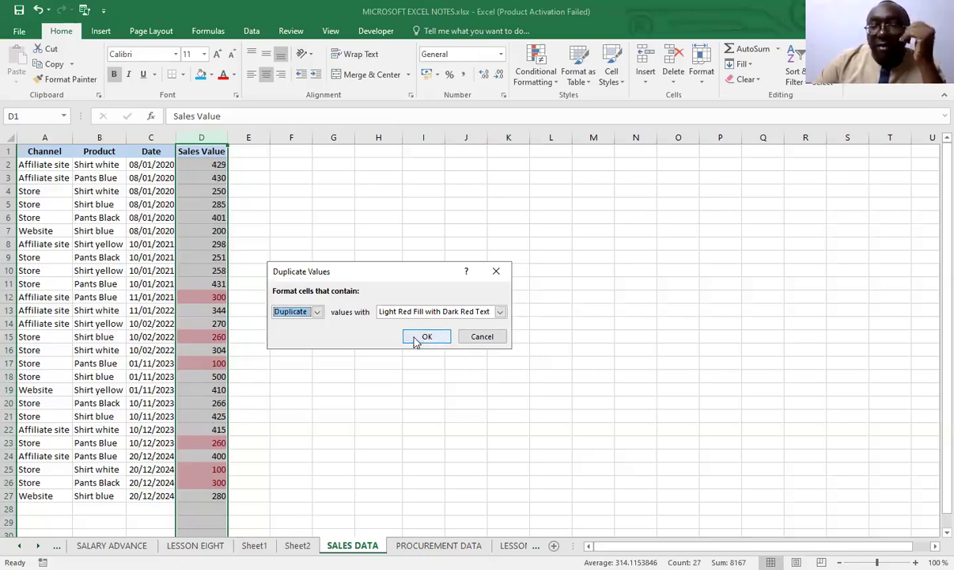
left_click(480, 336)
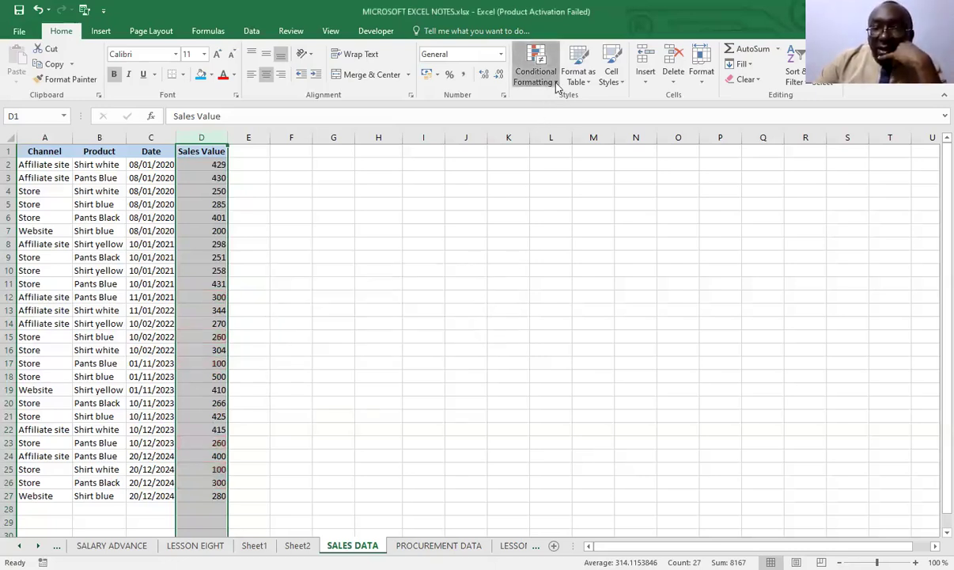
View the additional rule types available for custom highlight rules, and close the New Formatting Rule dialog without creating one
left_click(556, 84)
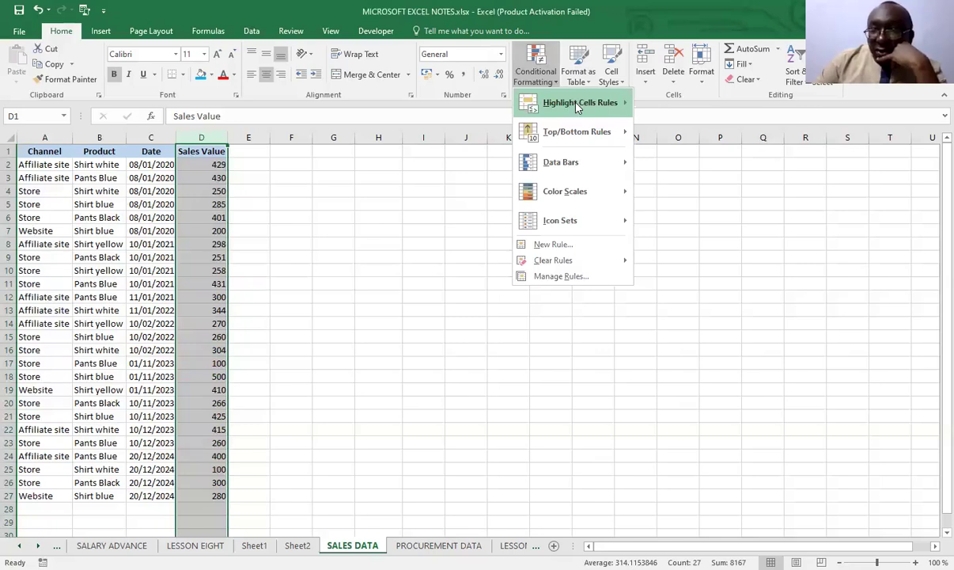
mouse_move(577, 109)
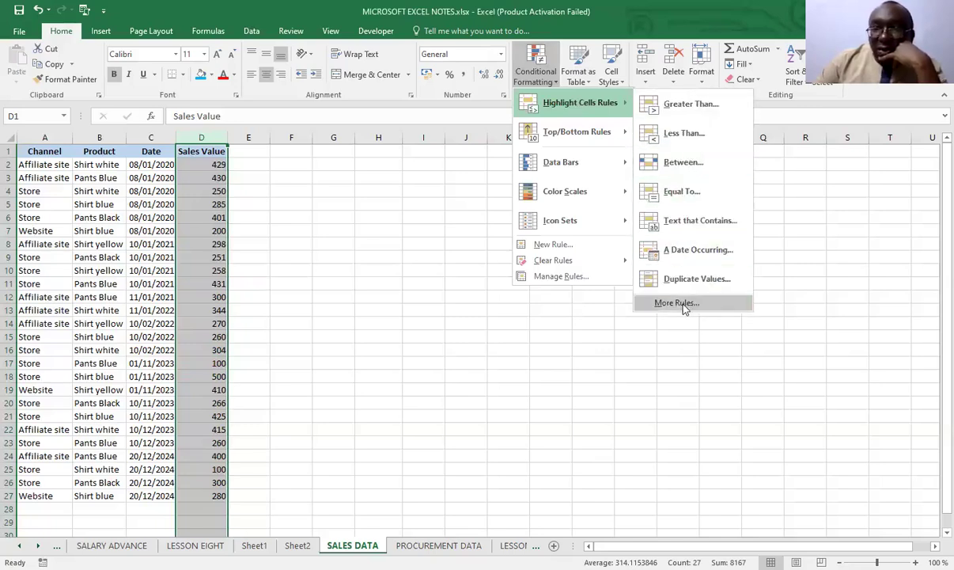
left_click(685, 305)
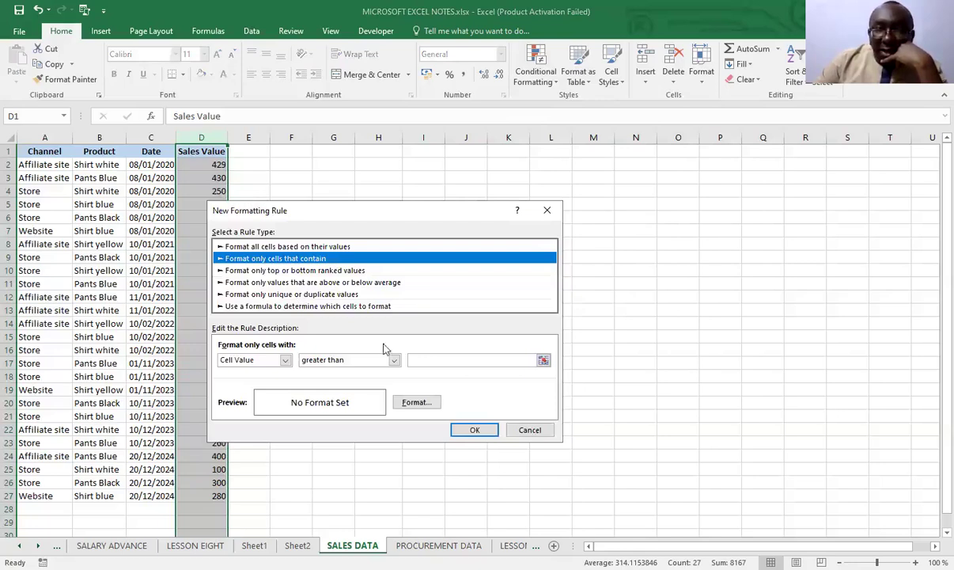
left_click(531, 433)
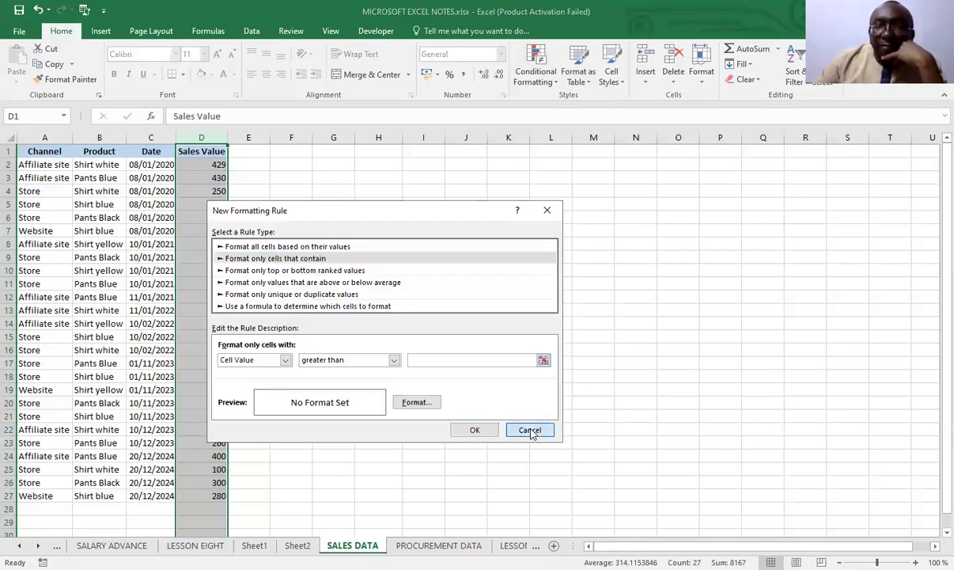
Preview a Top 10 Items rule on the Sales Value column with the rank set to 5, and discard it
left_click(556, 86)
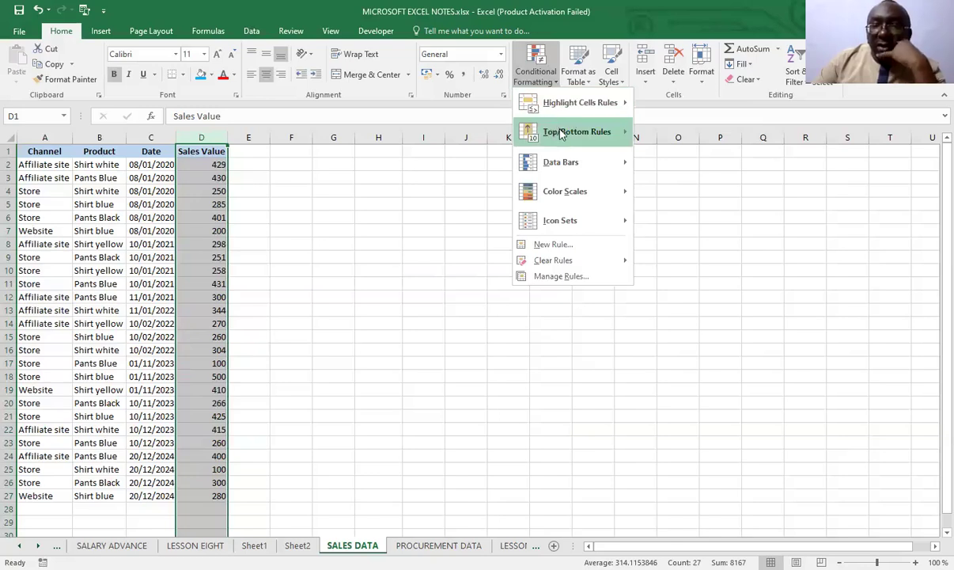
mouse_move(560, 133)
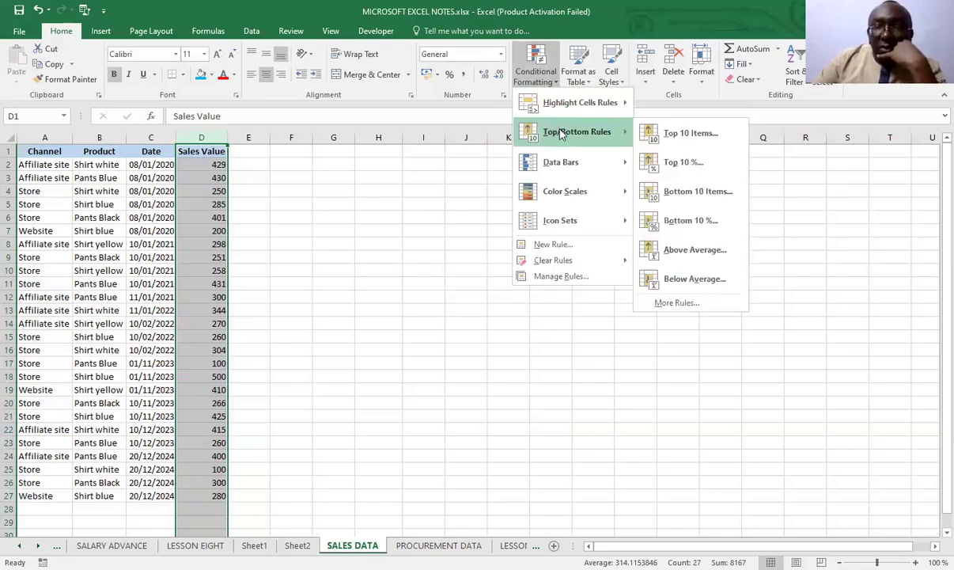
left_click(685, 134)
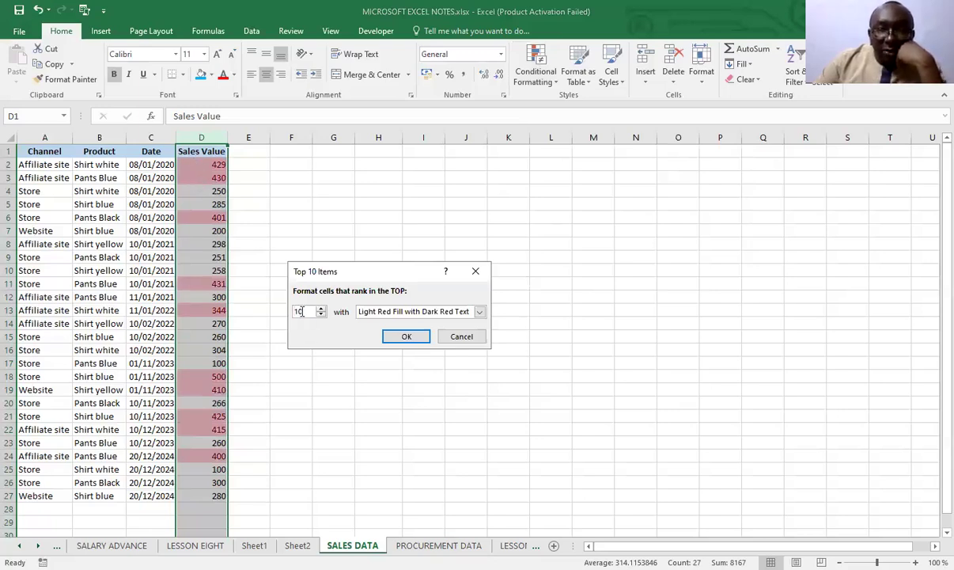
key("BackSpace")
key("BackSpace")
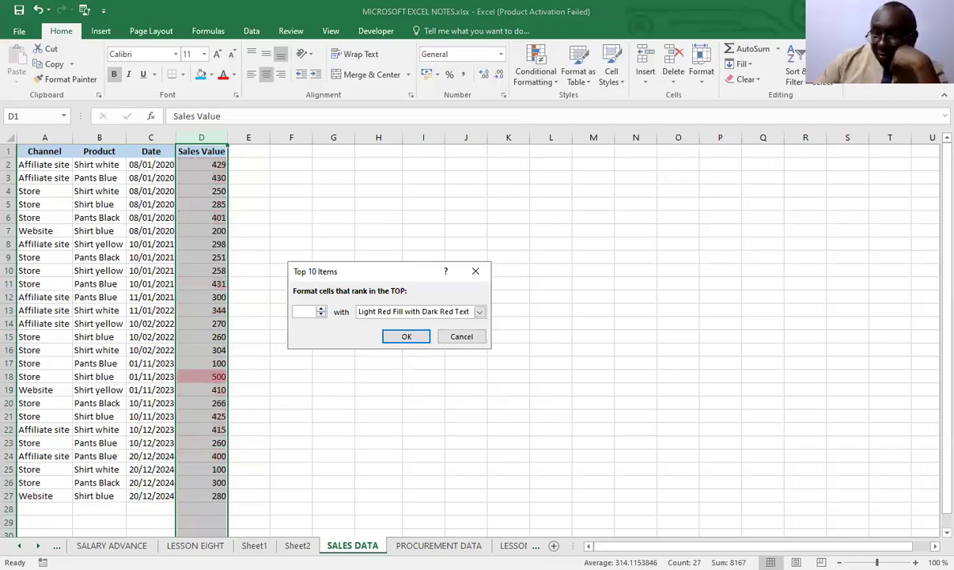
type("5")
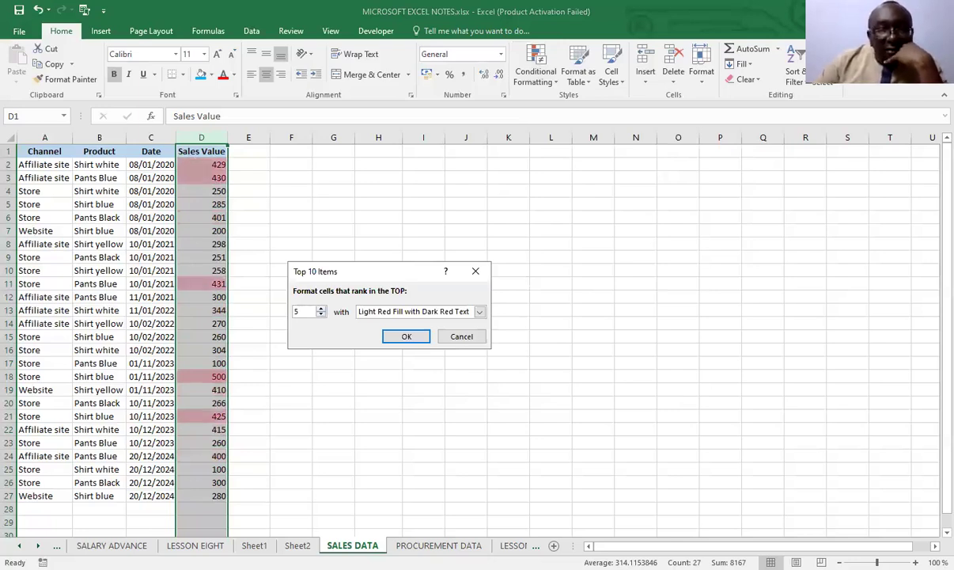
left_click(463, 339)
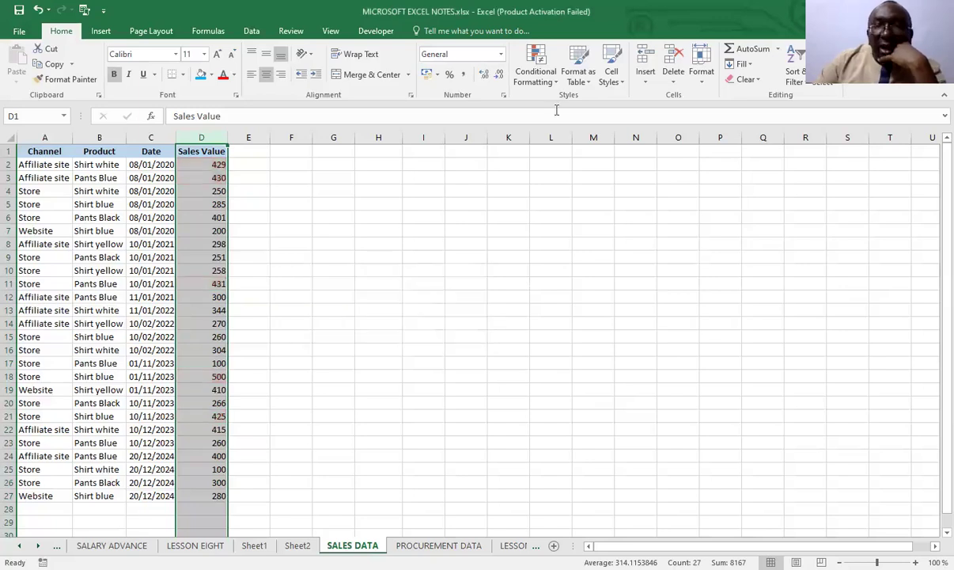
Preview a Top 10% rule on the Sales Value column with the percentage set to 20, and discard it
left_click(556, 81)
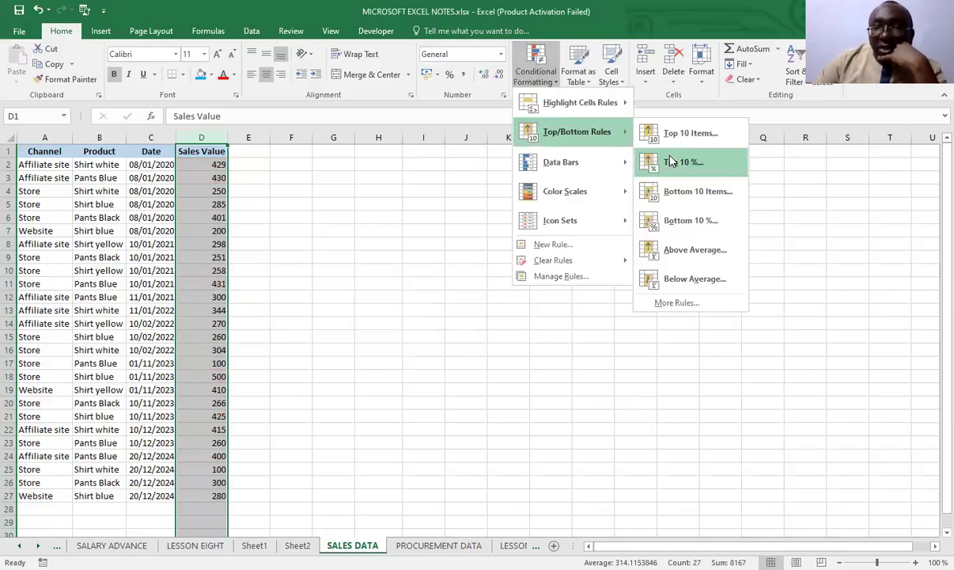
left_click(671, 162)
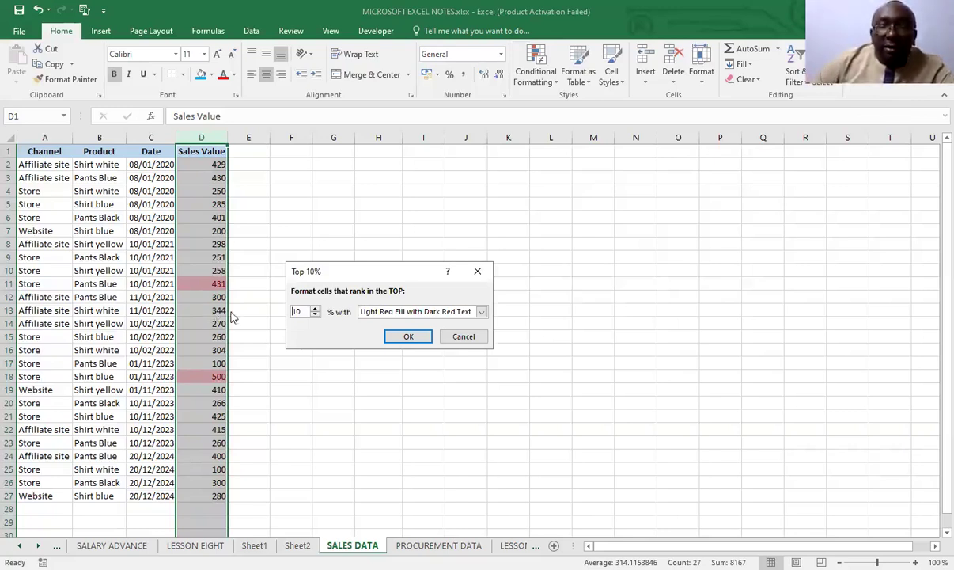
key("Delete")
type("2")
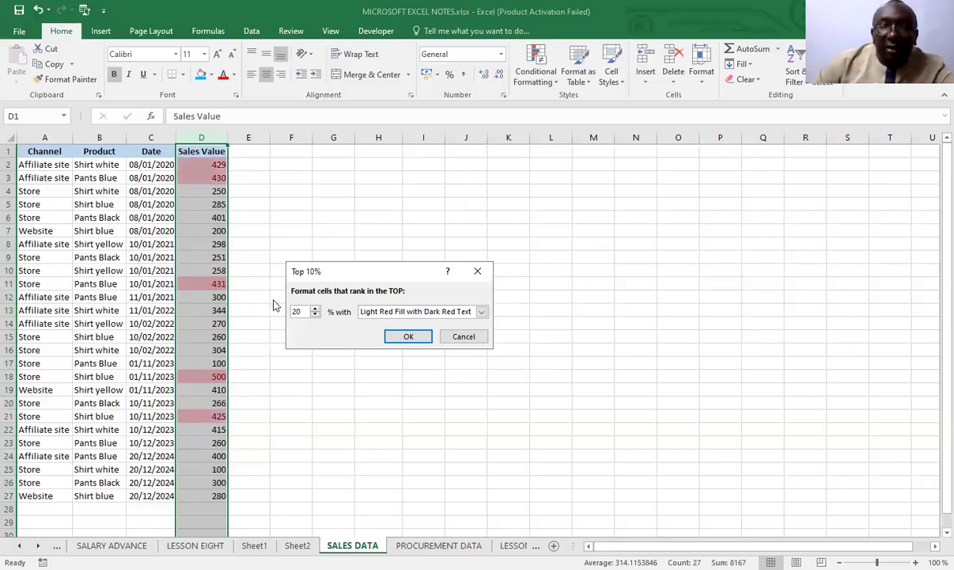
left_click(465, 337)
Preview a Bottom 10 Items rule on the Sales Value column with the rank set to 5 and to 3, and discard it
left_click(546, 78)
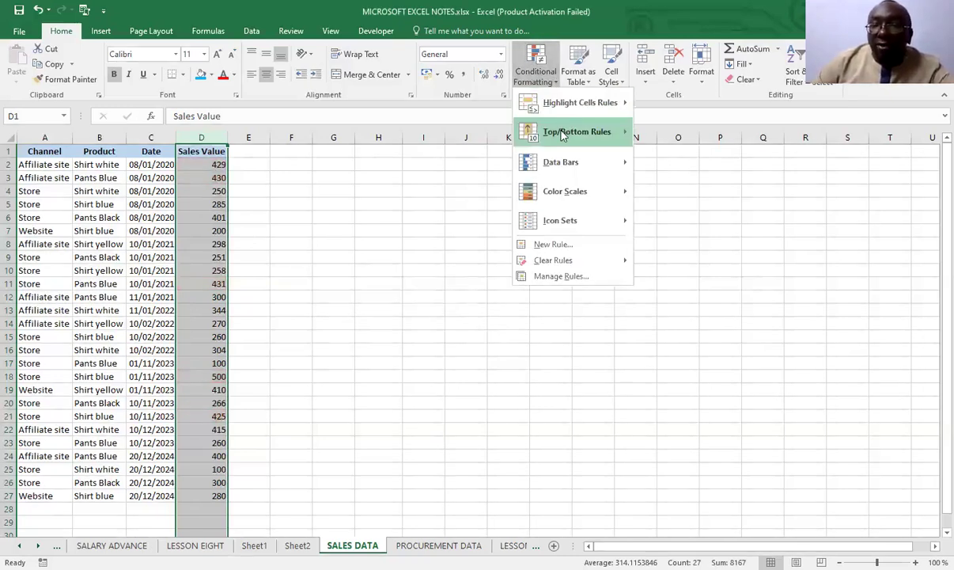
mouse_move(562, 136)
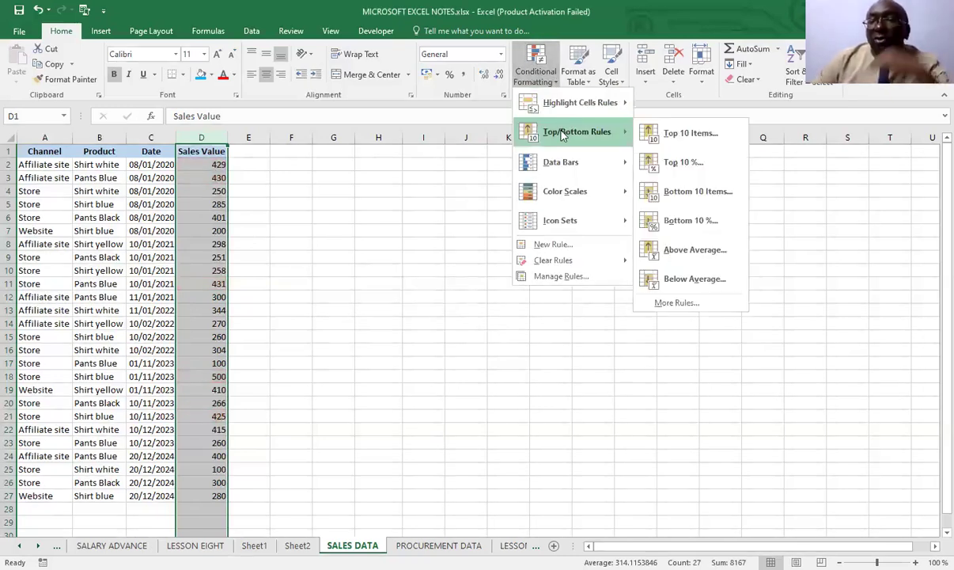
left_click(684, 197)
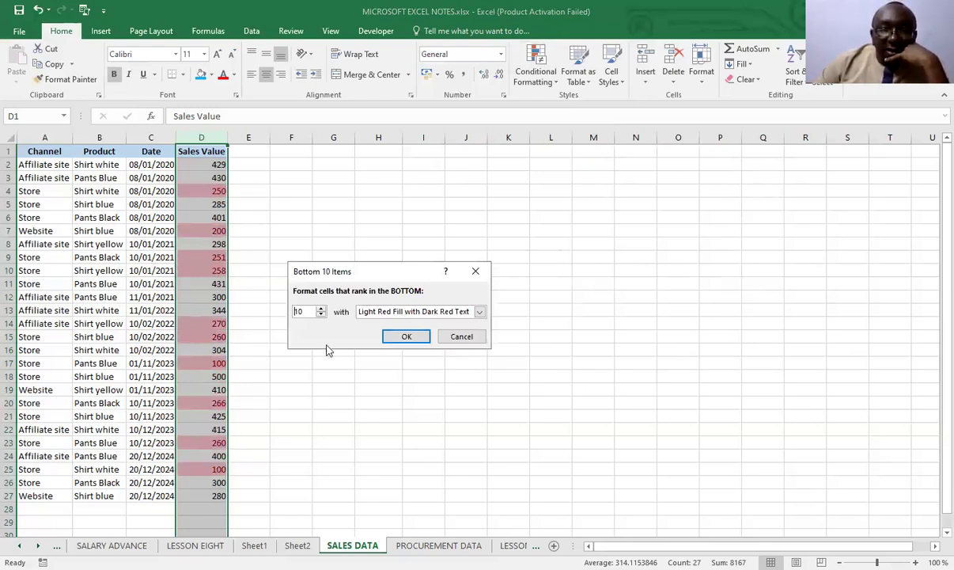
key("Delete")
key("Delete")
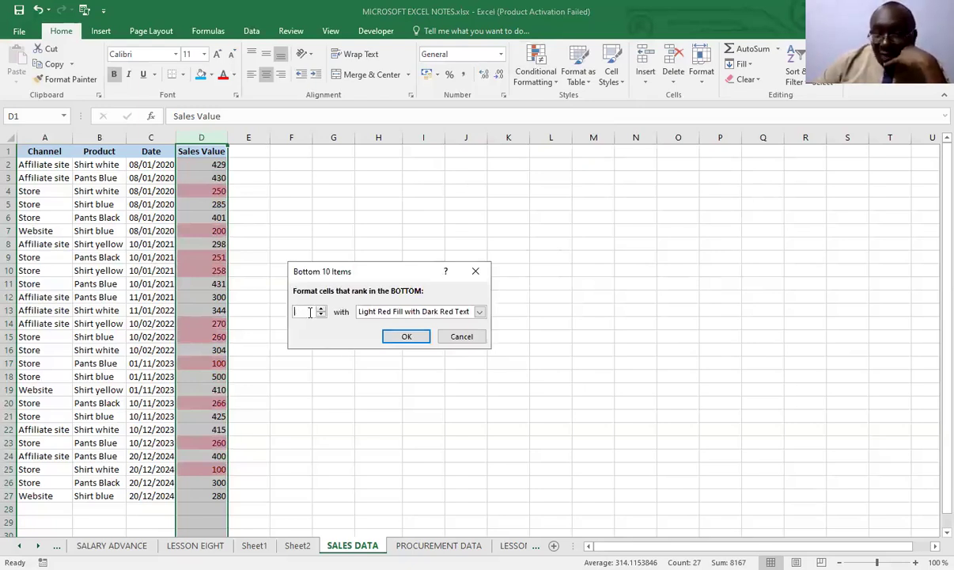
type("5")
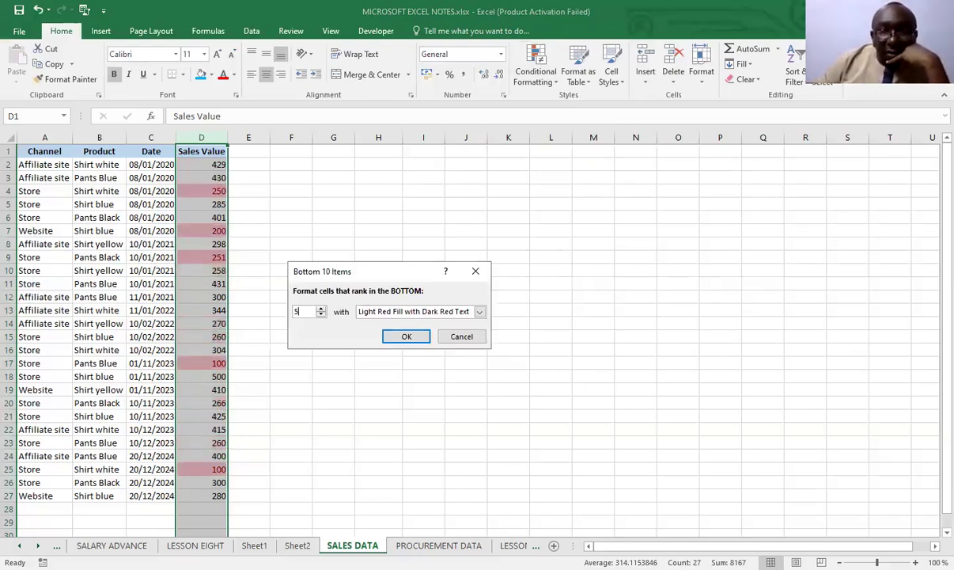
key("BackSpace")
type("3")
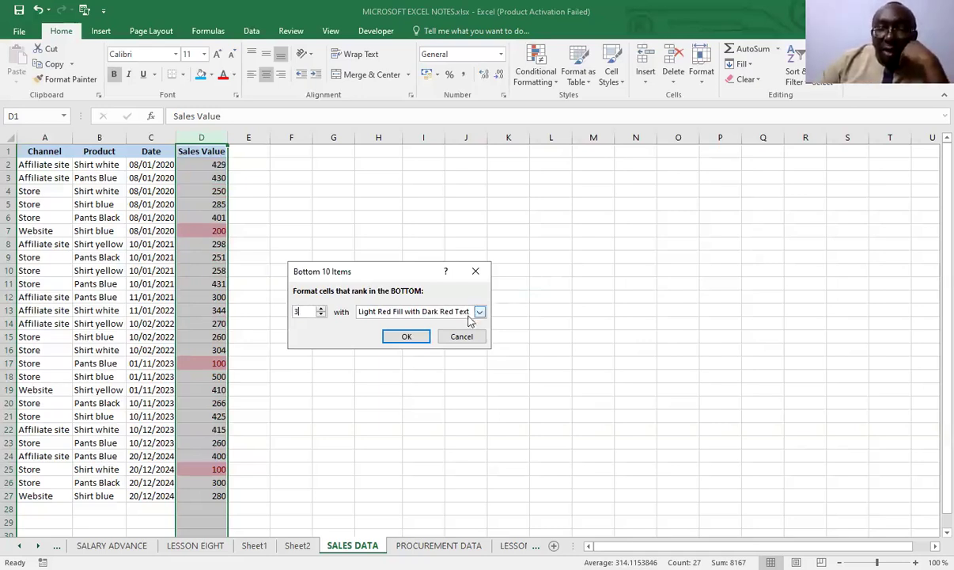
key("Escape")
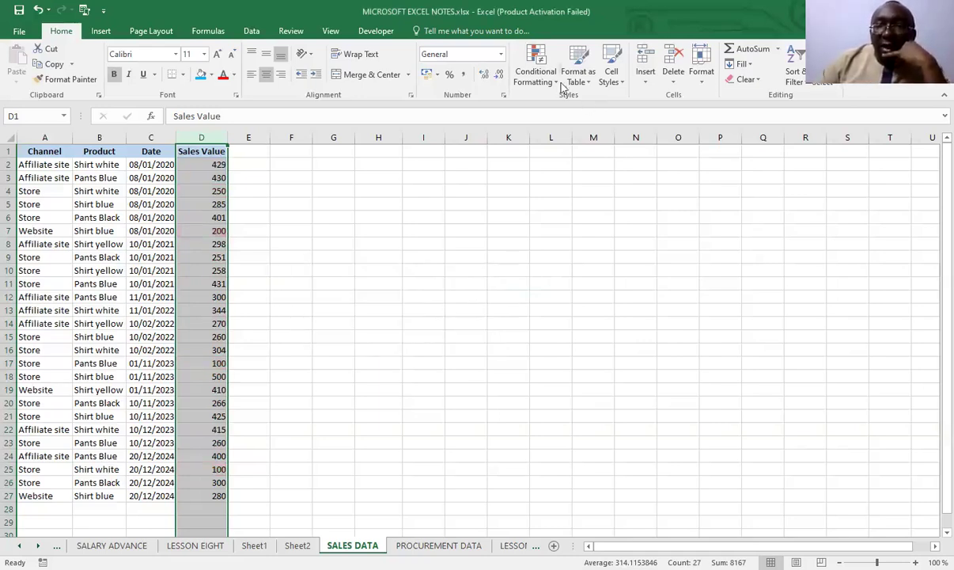
Preview an Above Average rule on the Sales Value column with the default format, and discard it
left_click(535, 76)
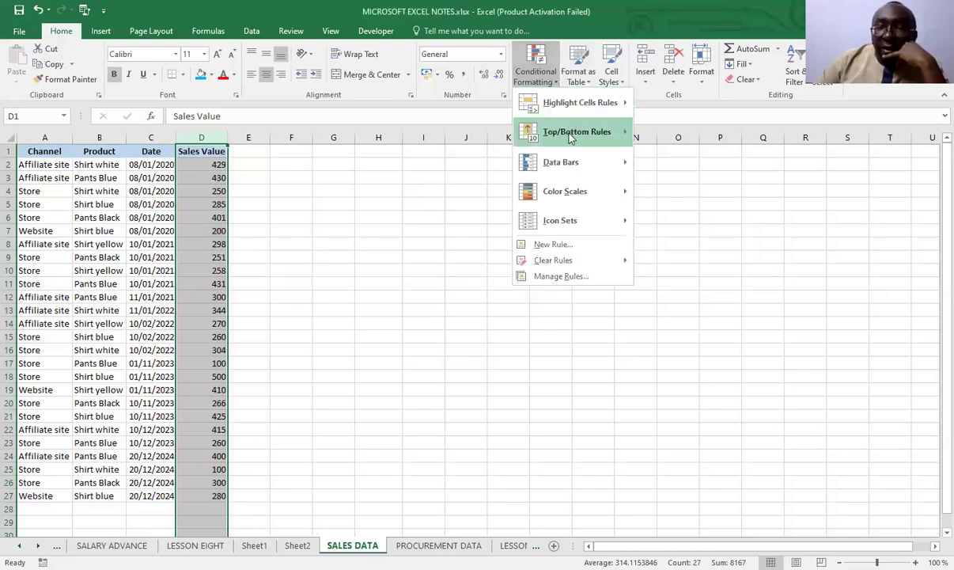
mouse_move(571, 136)
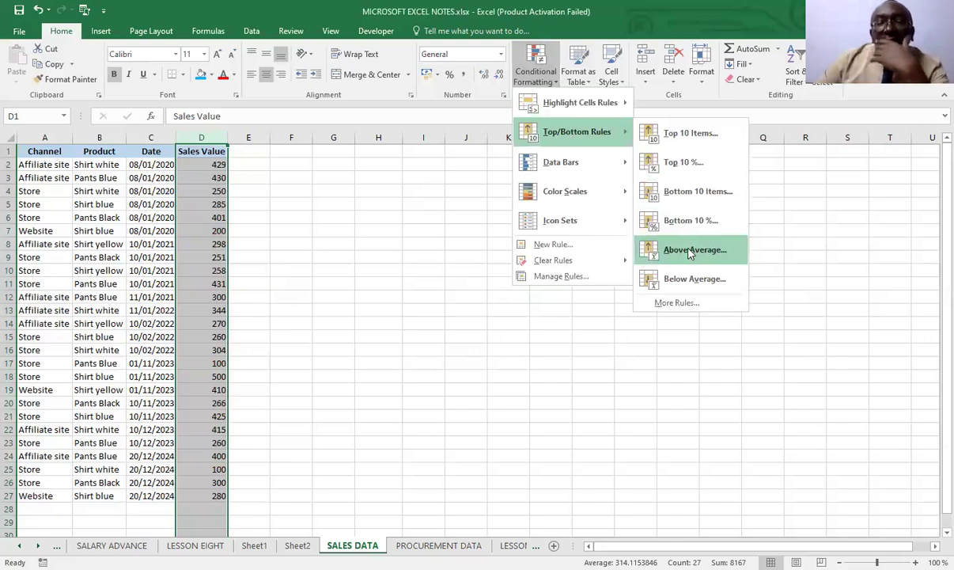
left_click(690, 250)
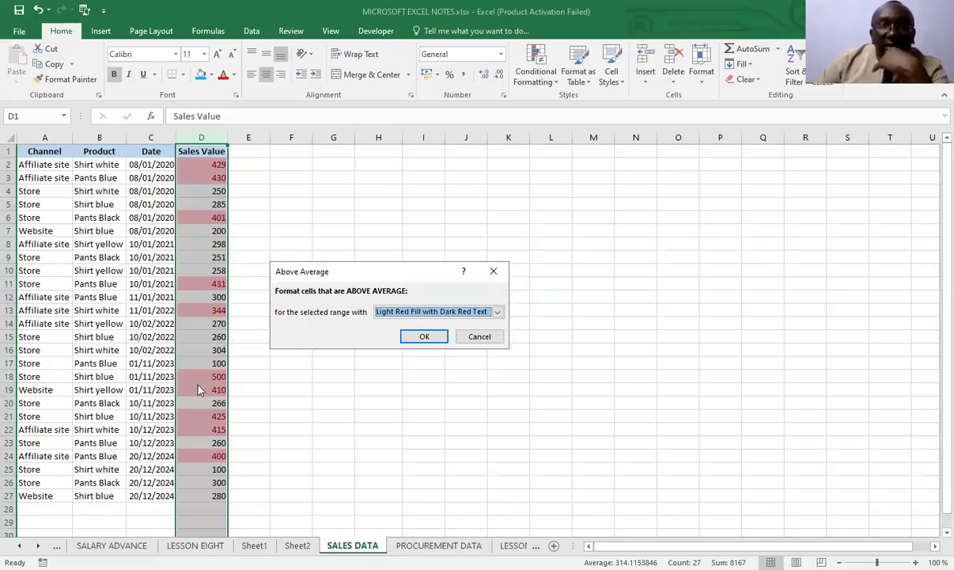
left_click(485, 340)
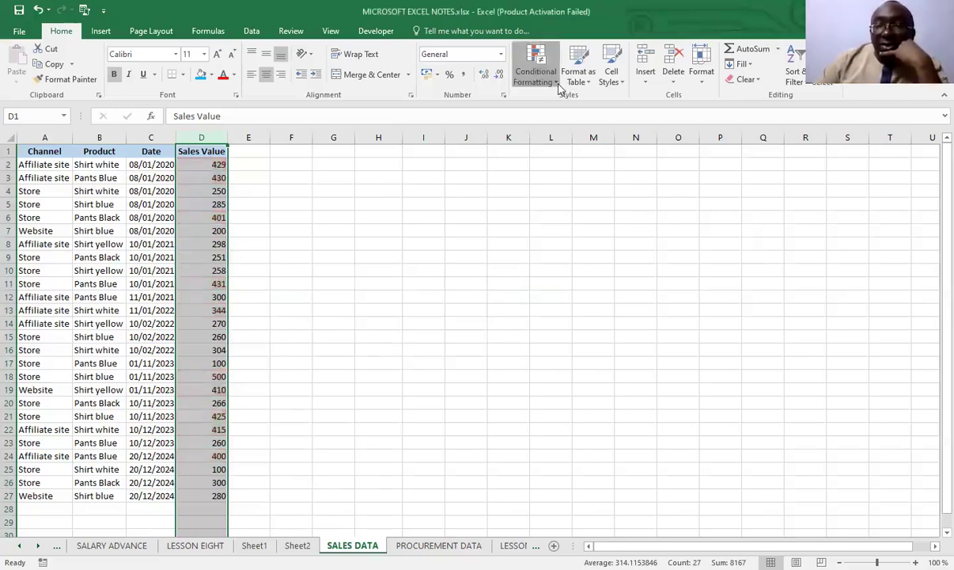
Preview a Below Average rule on the Sales Value column with the default format, and discard it
left_click(535, 69)
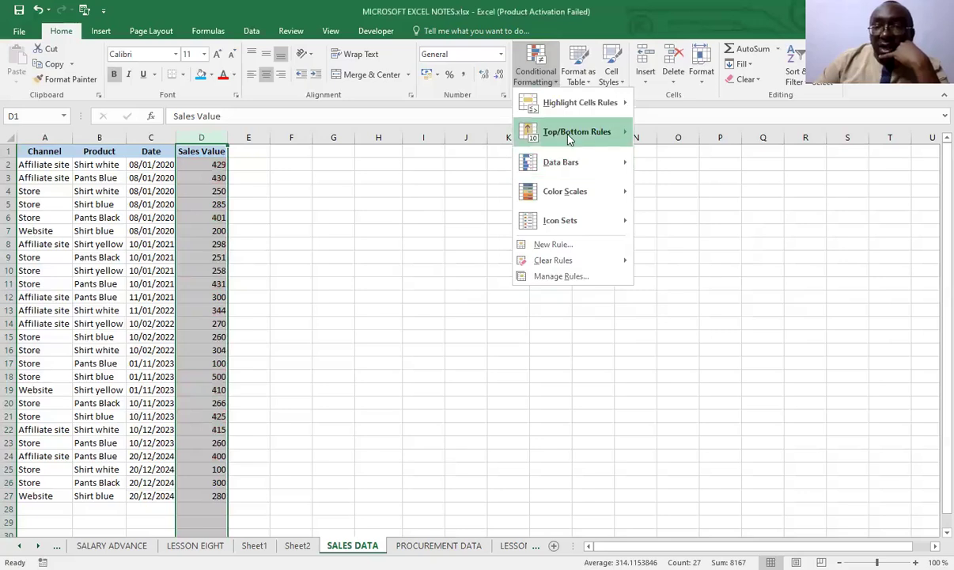
mouse_move(570, 138)
left_click(695, 279)
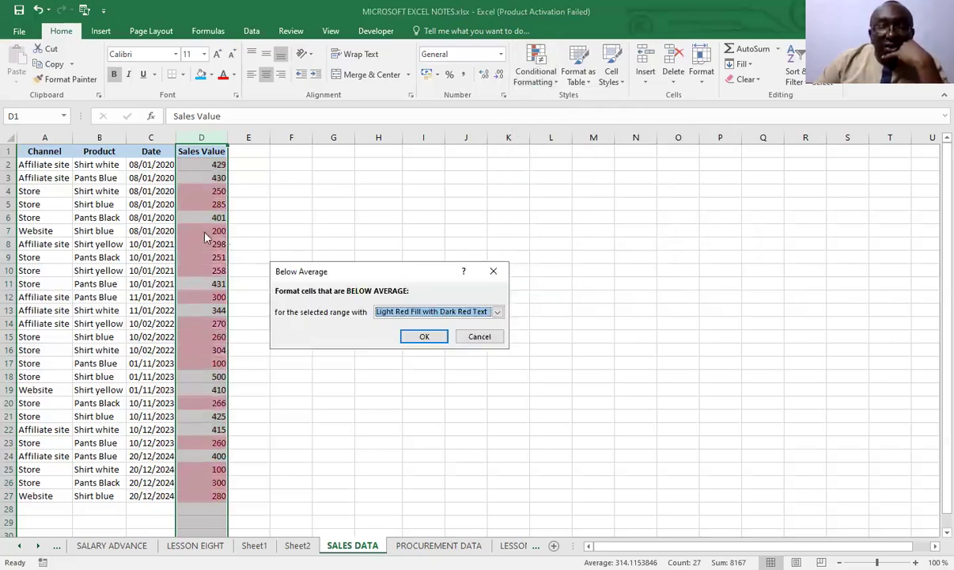
left_click(480, 336)
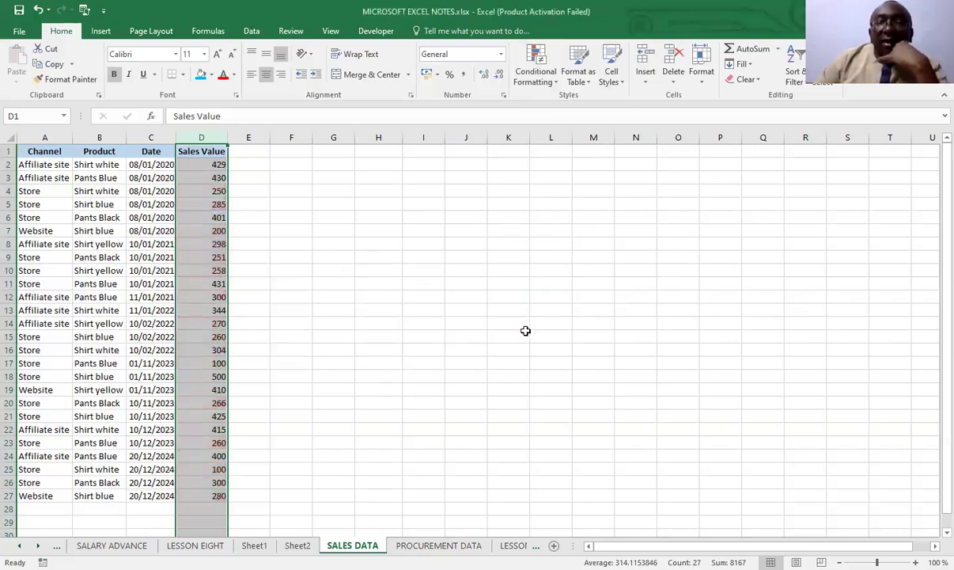
View the data bar and color scale presets and the custom color scale rule settings, and close the dialog without creating a rule
left_click(558, 83)
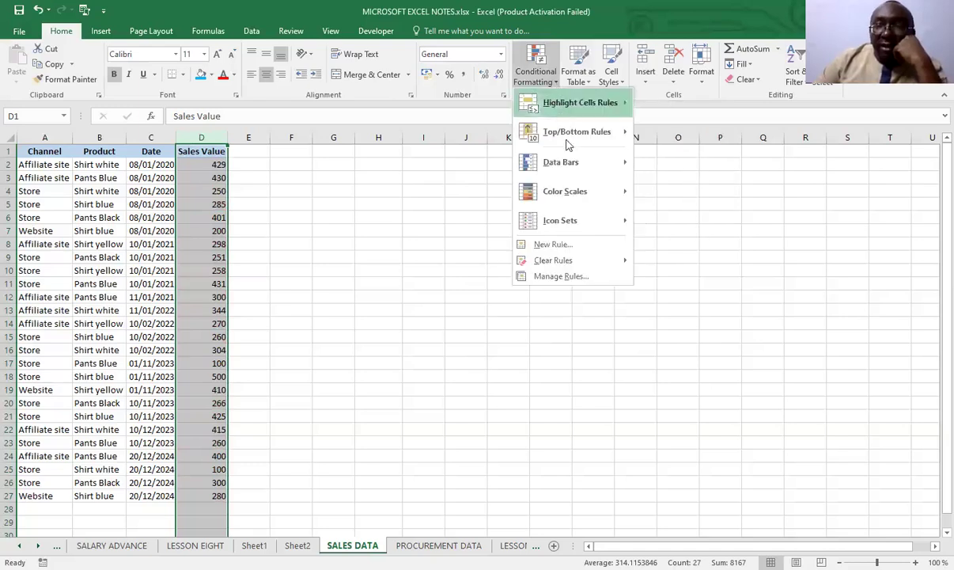
mouse_move(575, 175)
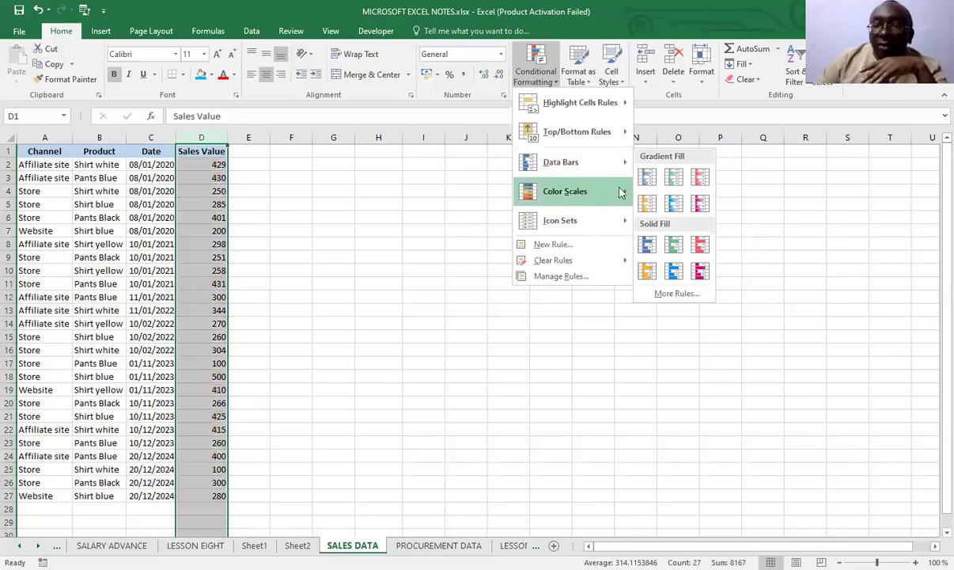
mouse_move(597, 192)
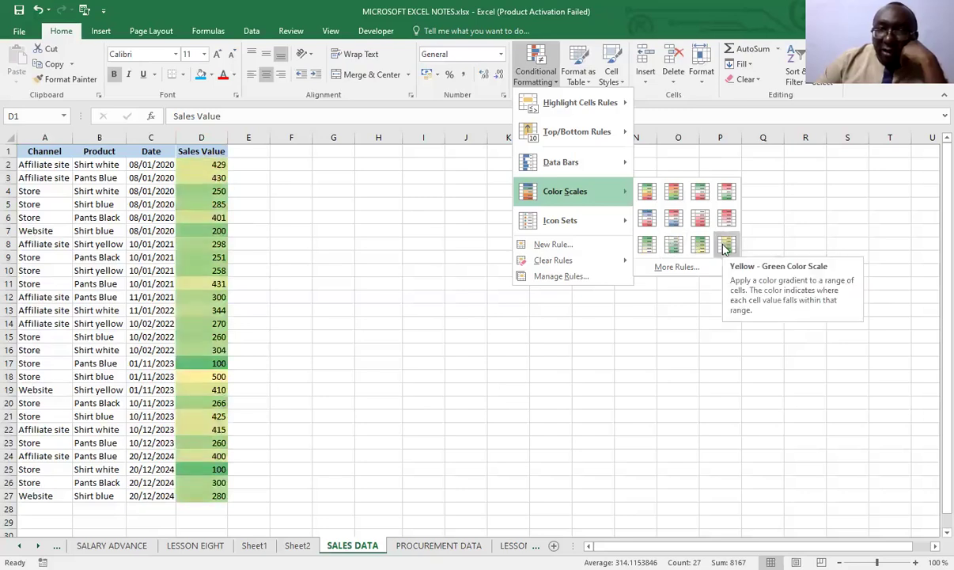
left_click(675, 269)
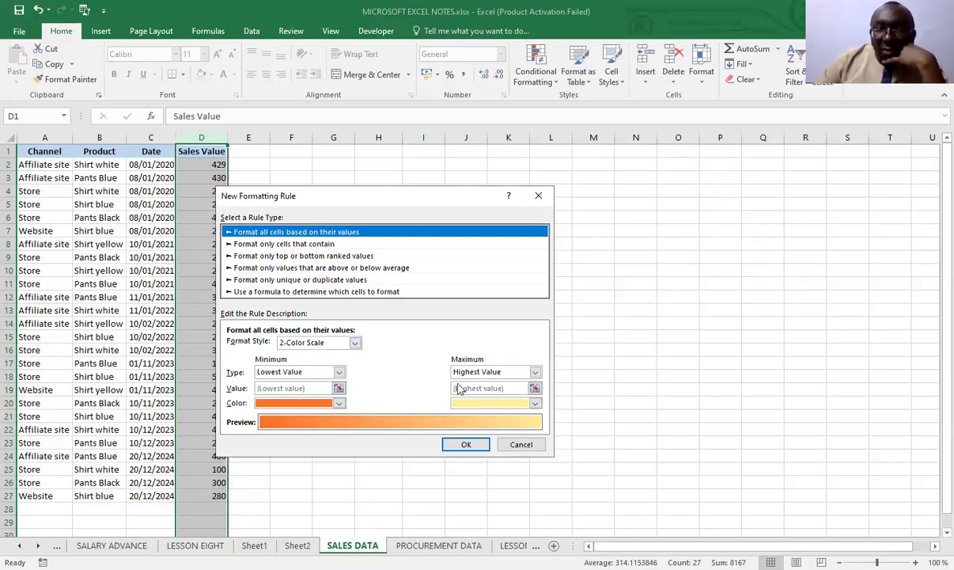
left_click(521, 447)
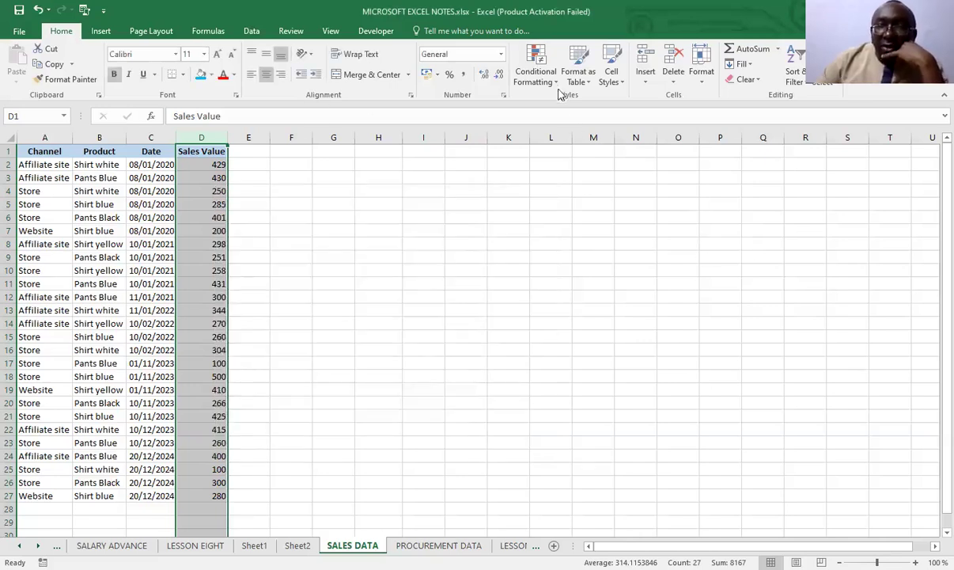
Apply a custom solid-fill data bar rule with Show Bar Only to the Sales Value column, and check the underlying values in D2 and D3
left_click(526, 79)
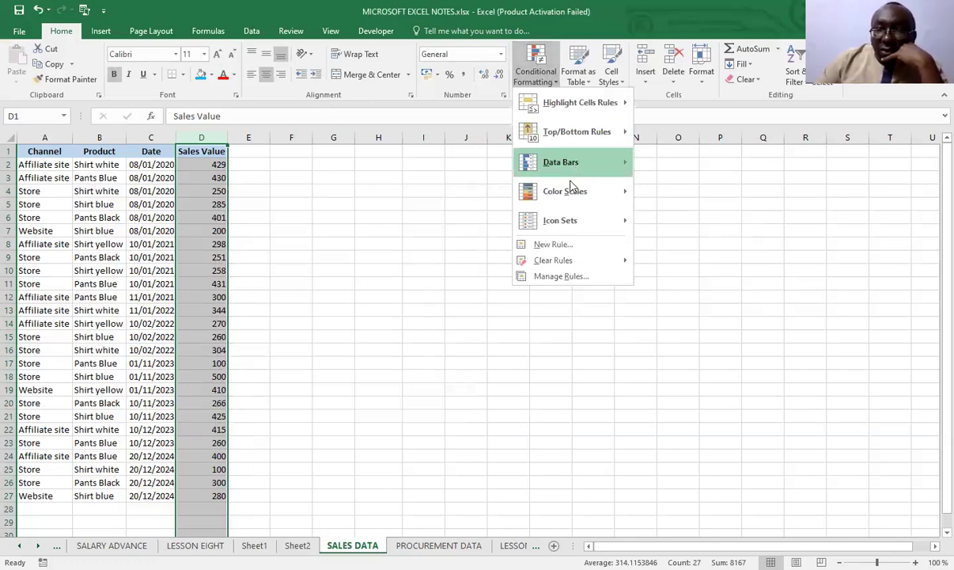
mouse_move(571, 166)
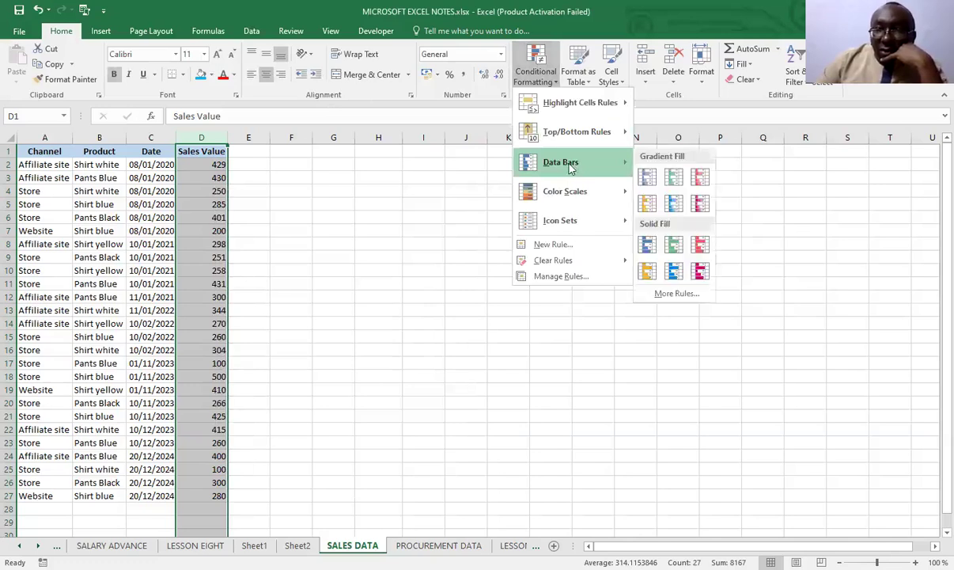
left_click(675, 295)
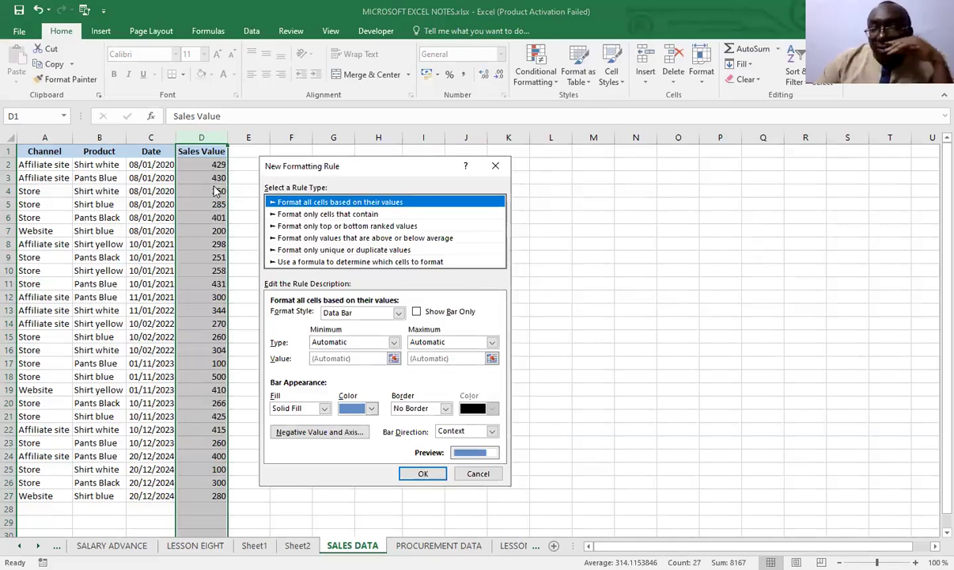
left_click(417, 313)
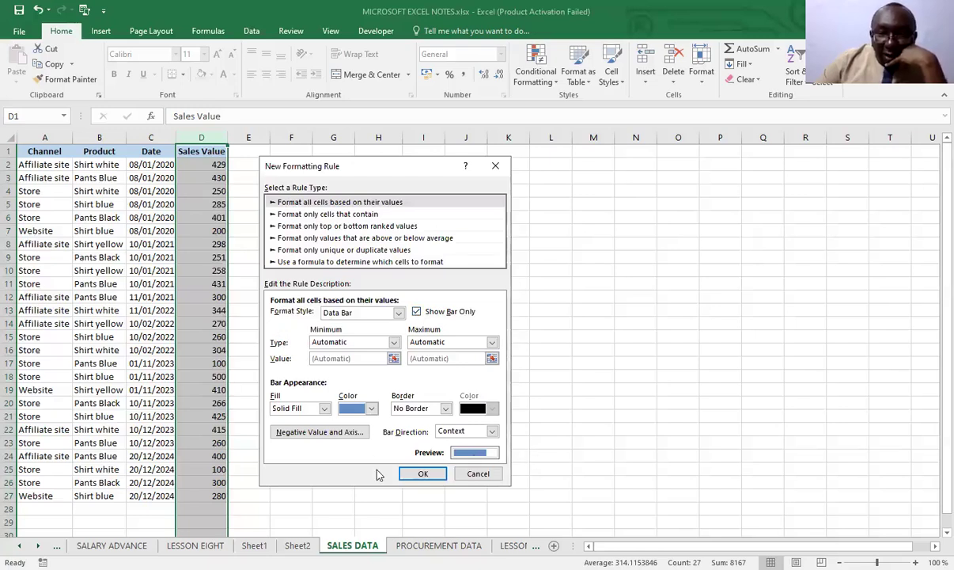
left_click(421, 473)
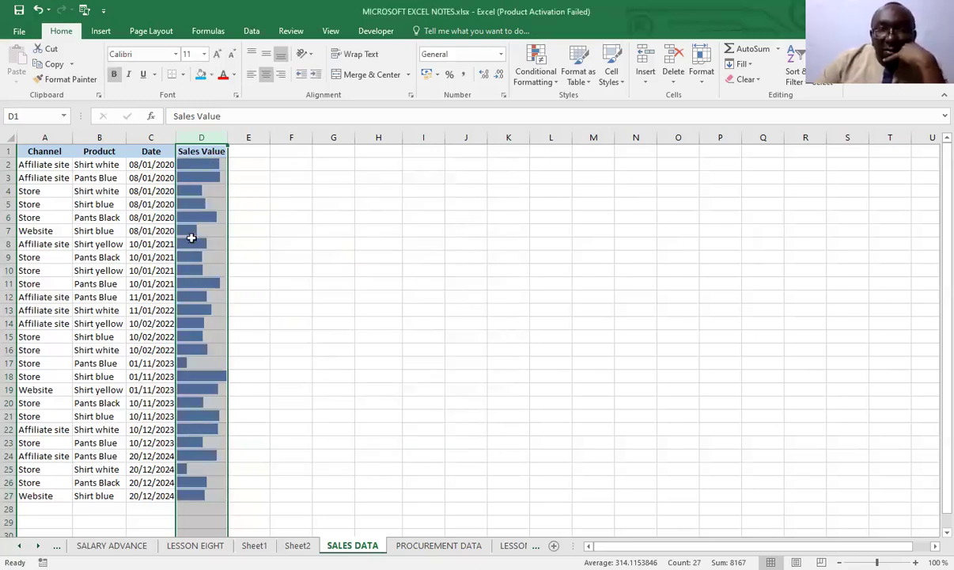
left_click(193, 162)
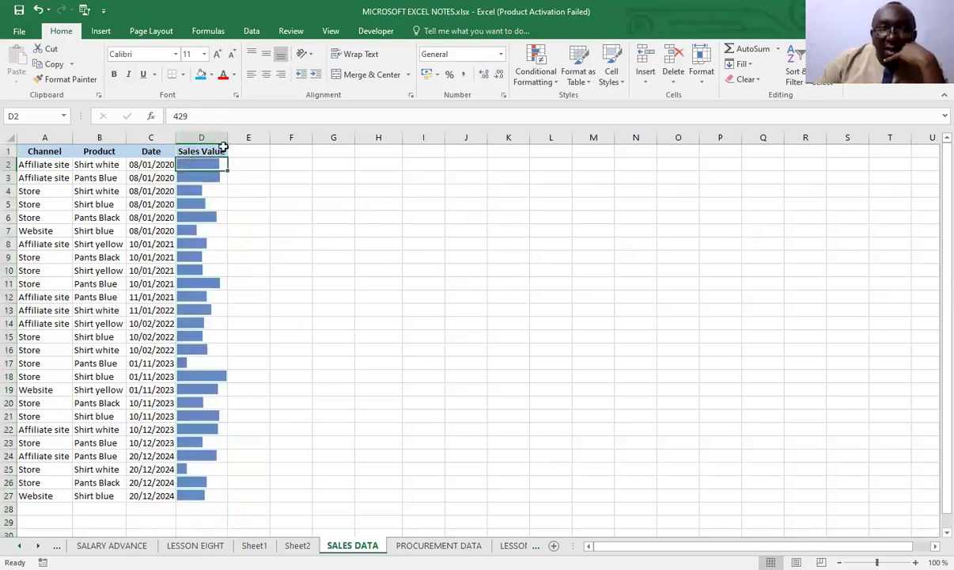
left_click(199, 178)
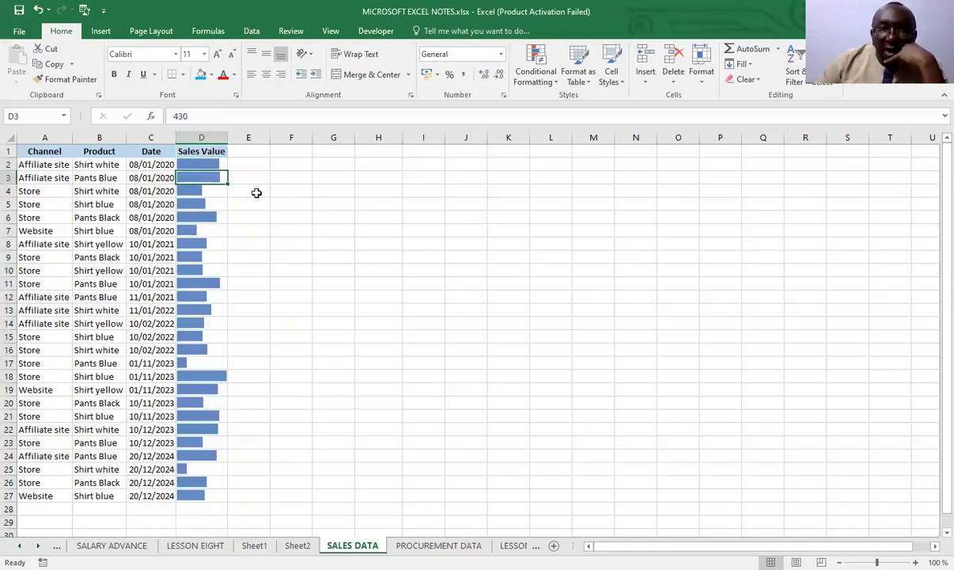
left_click(557, 82)
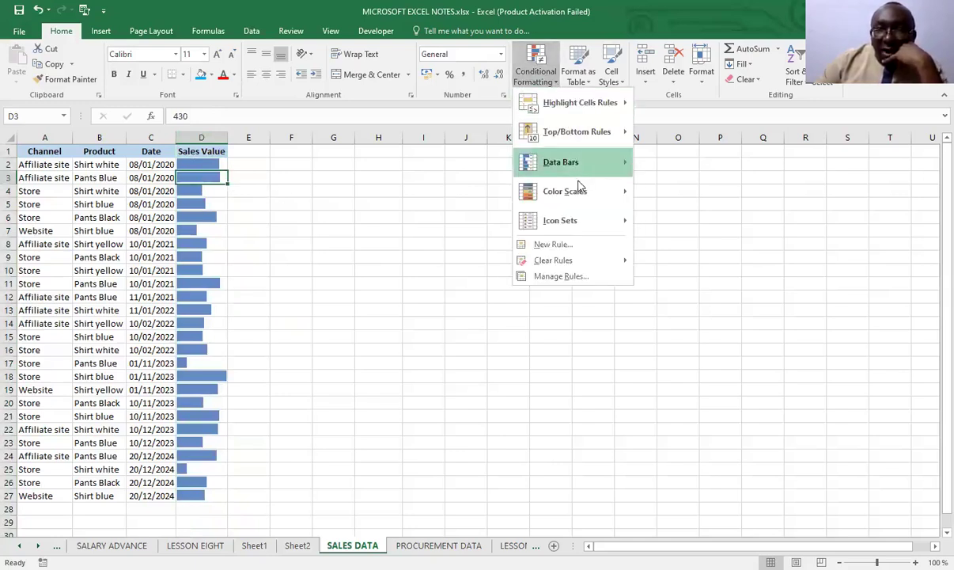
mouse_move(589, 162)
left_click(673, 294)
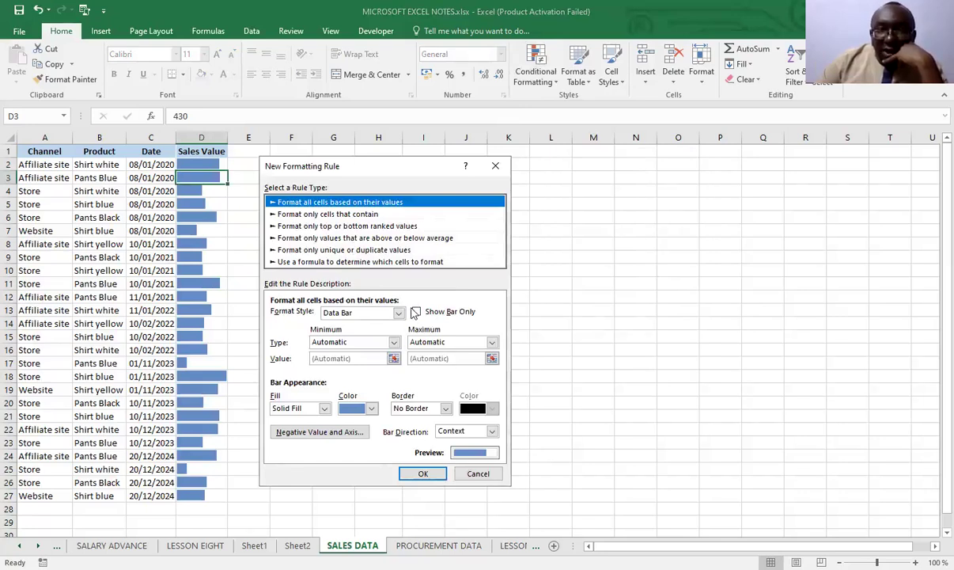
left_click(479, 473)
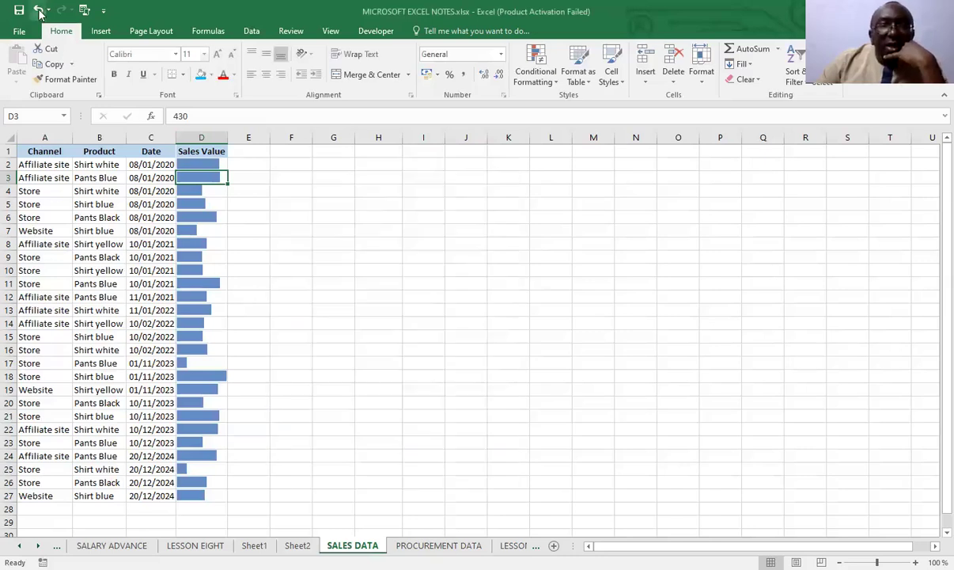
Undo the data bar rule on the Sales Value column
left_click(38, 10)
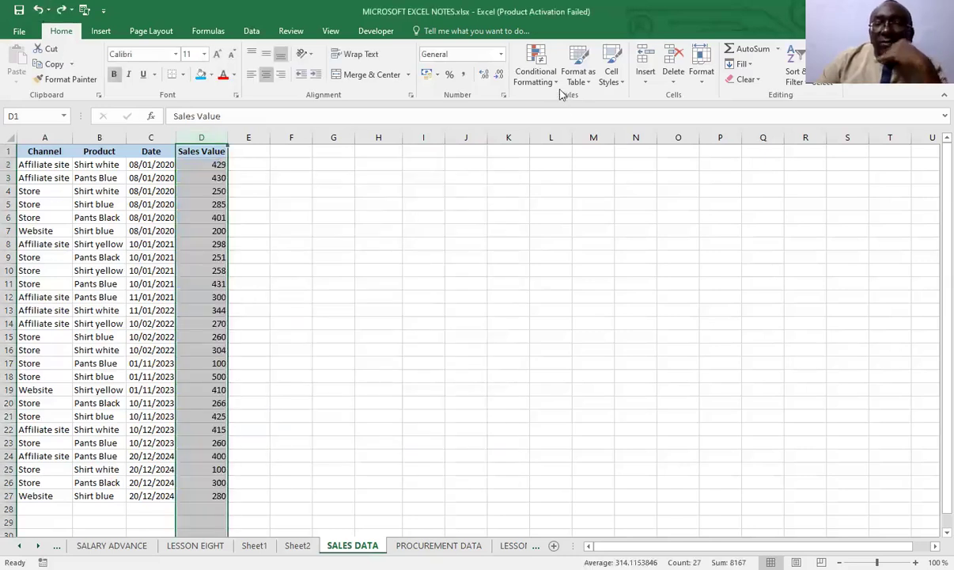
Begin a formula-based conditional formatting rule for the Sales Value column with the formula =$D2>430
left_click(523, 78)
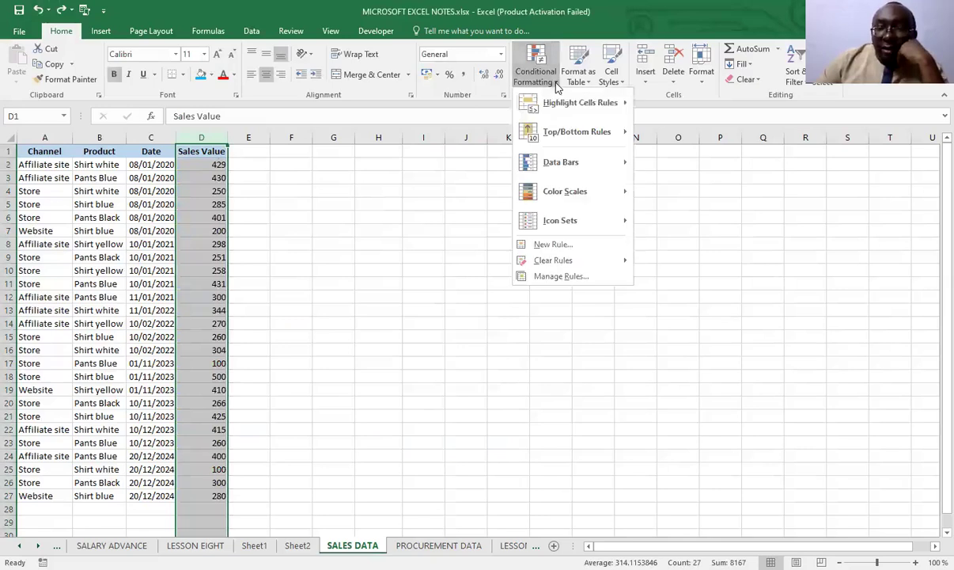
mouse_move(568, 195)
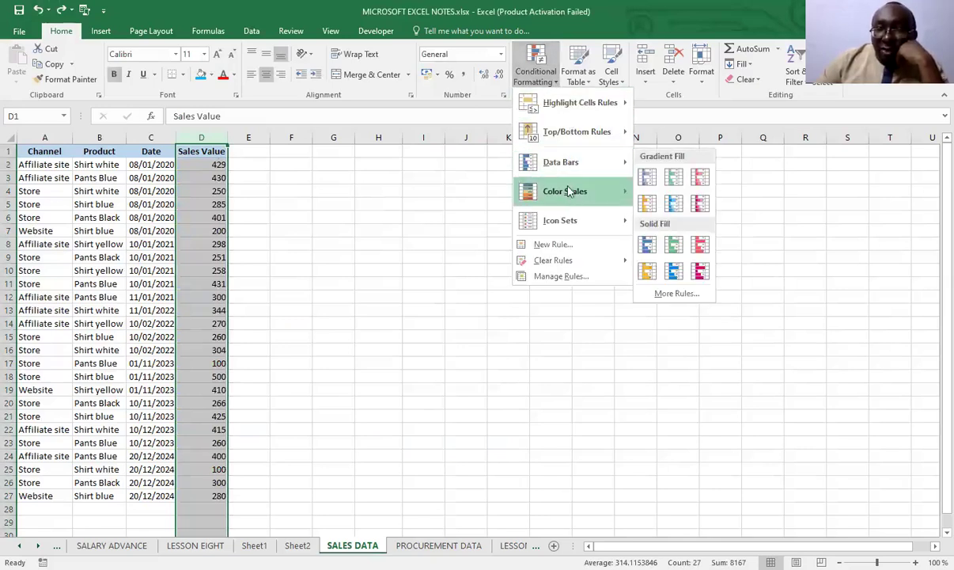
mouse_move(564, 222)
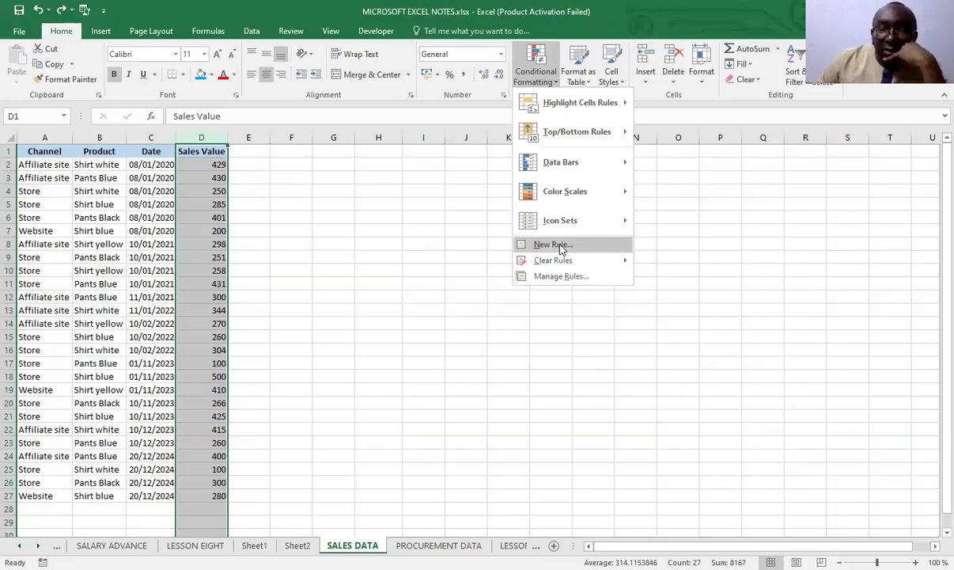
left_click(553, 244)
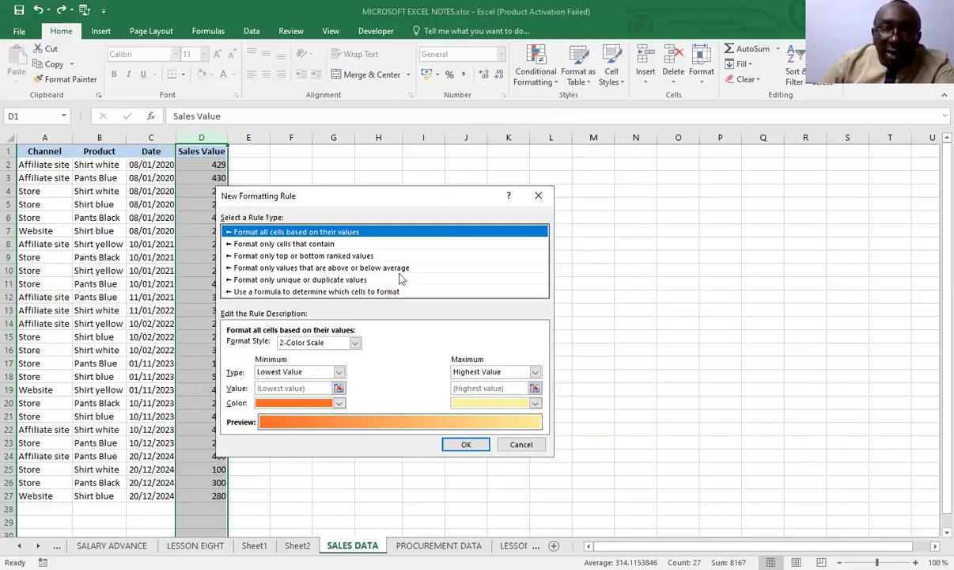
left_click(269, 292)
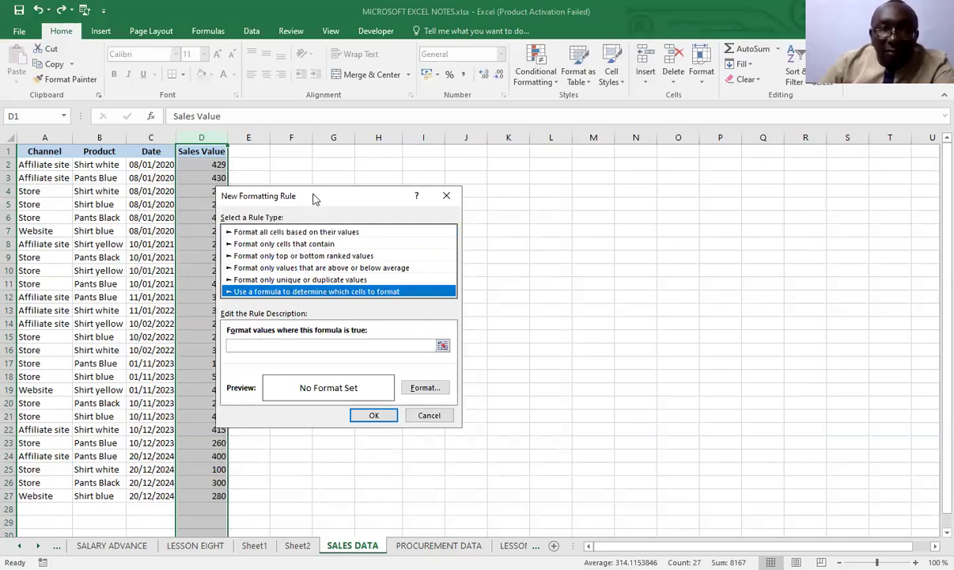
left_click_drag(312, 198, 438, 220)
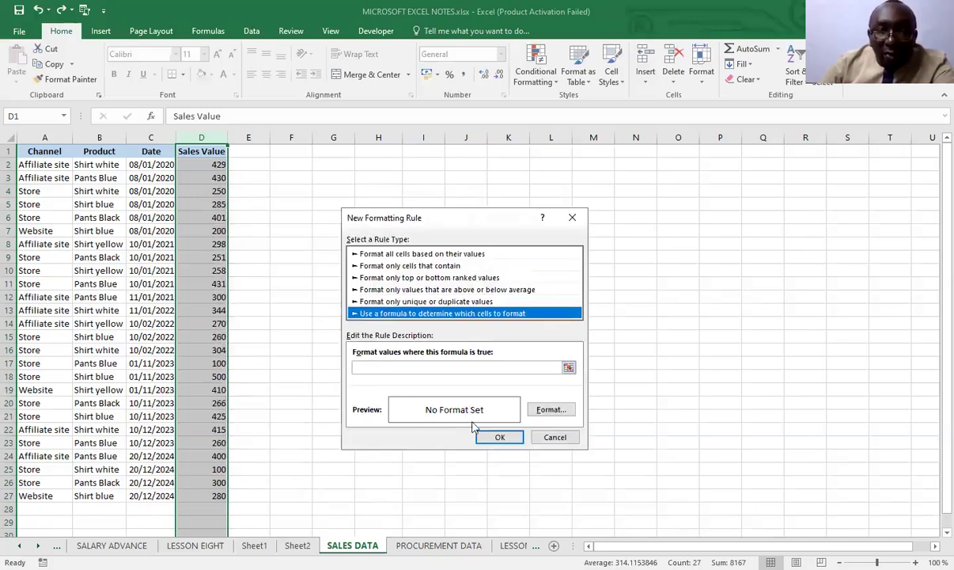
left_click(372, 365)
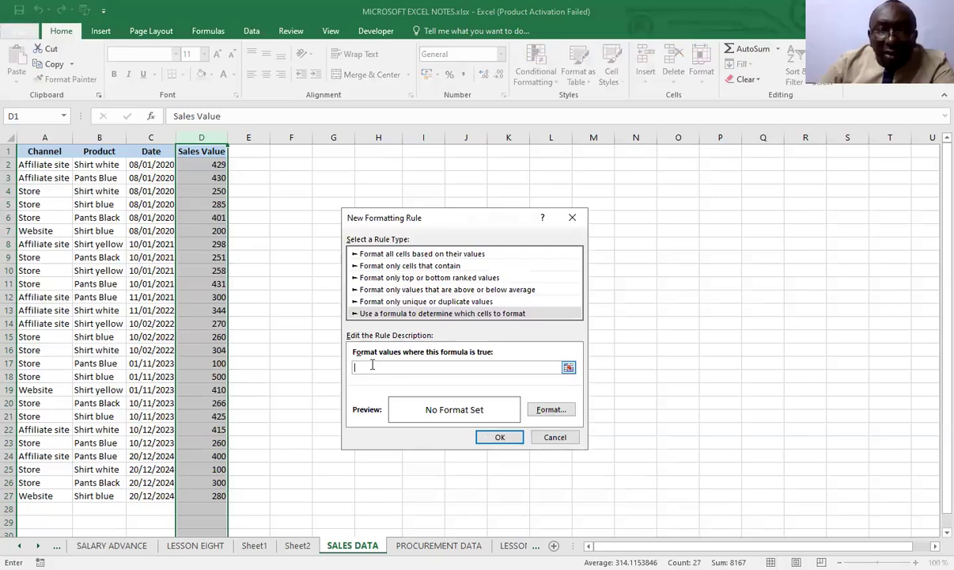
type("=")
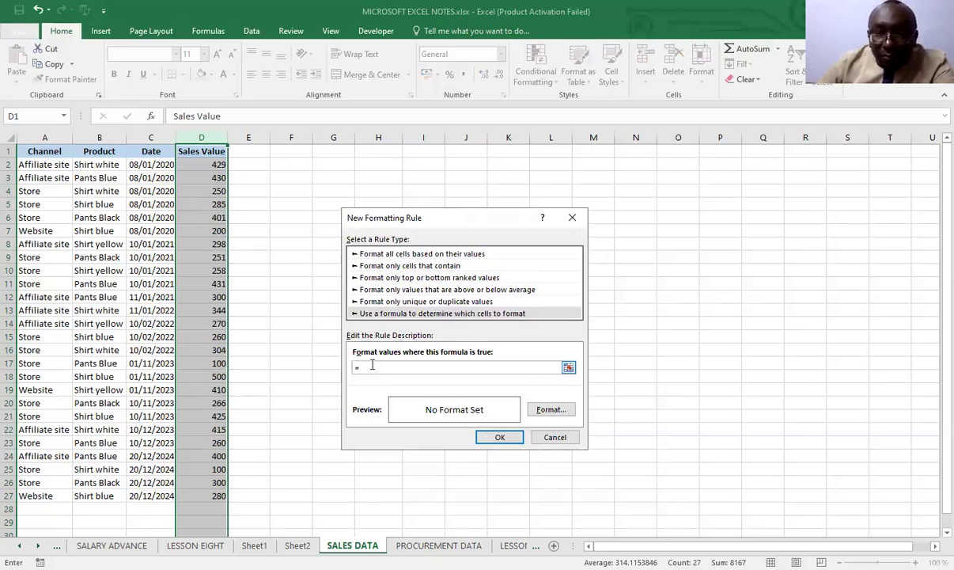
left_click(209, 164)
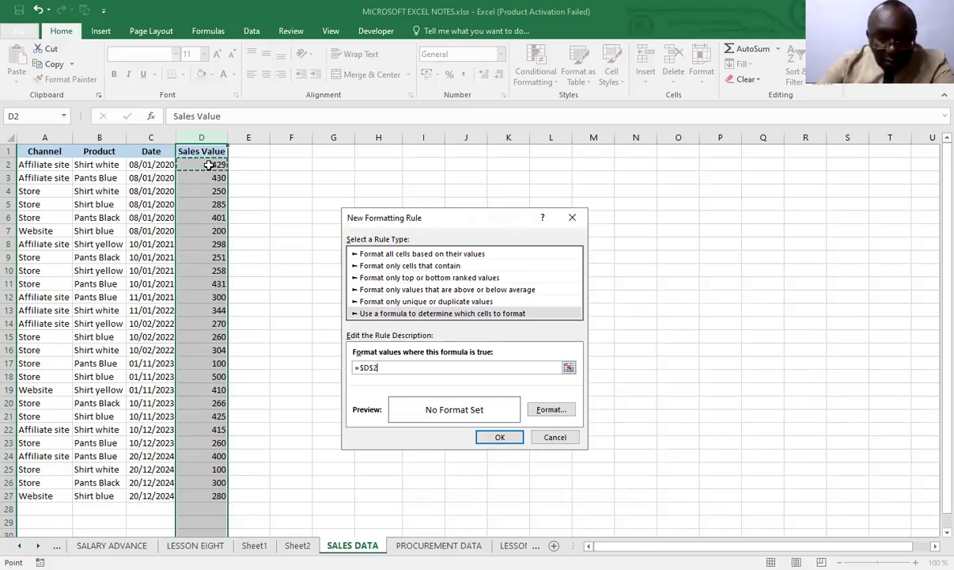
key("F4")
key("F4")
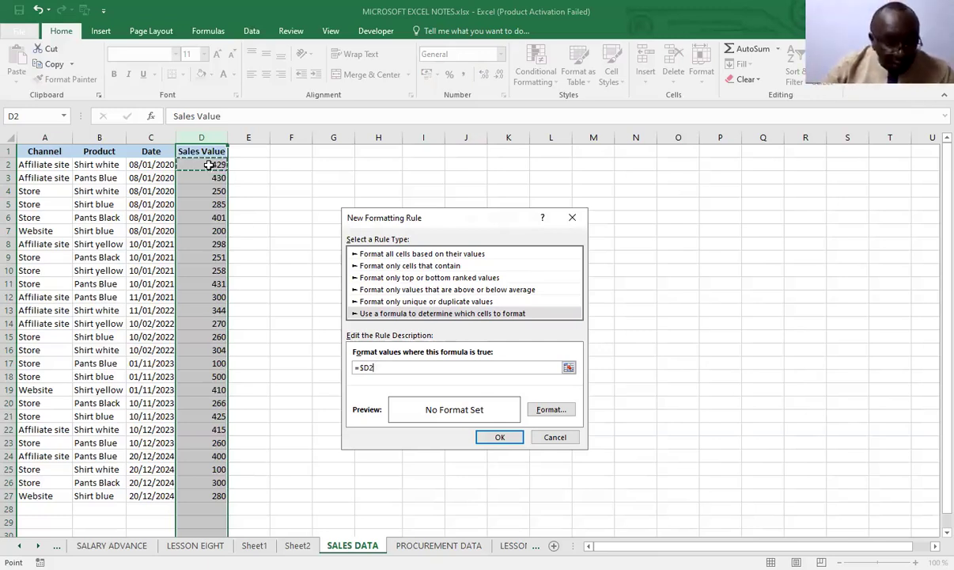
type(">430")
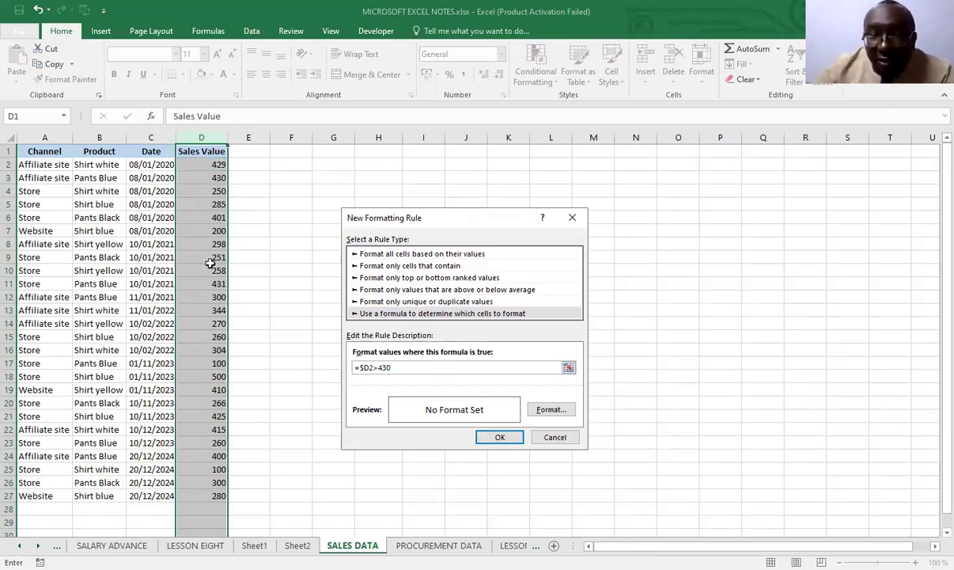
Apply the formula rule to the Sales Value column with a light blue fill, and undo it
left_click(551, 409)
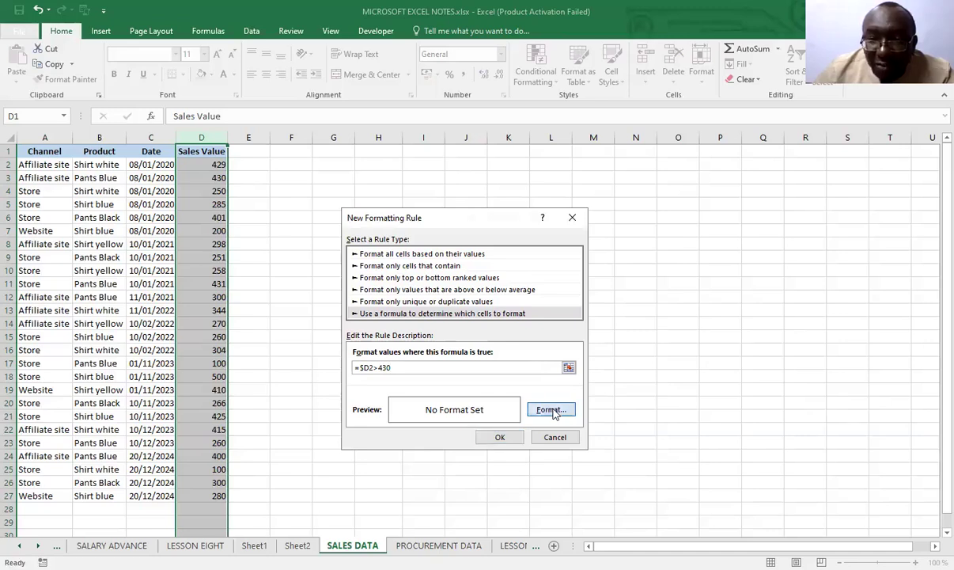
left_click(551, 410)
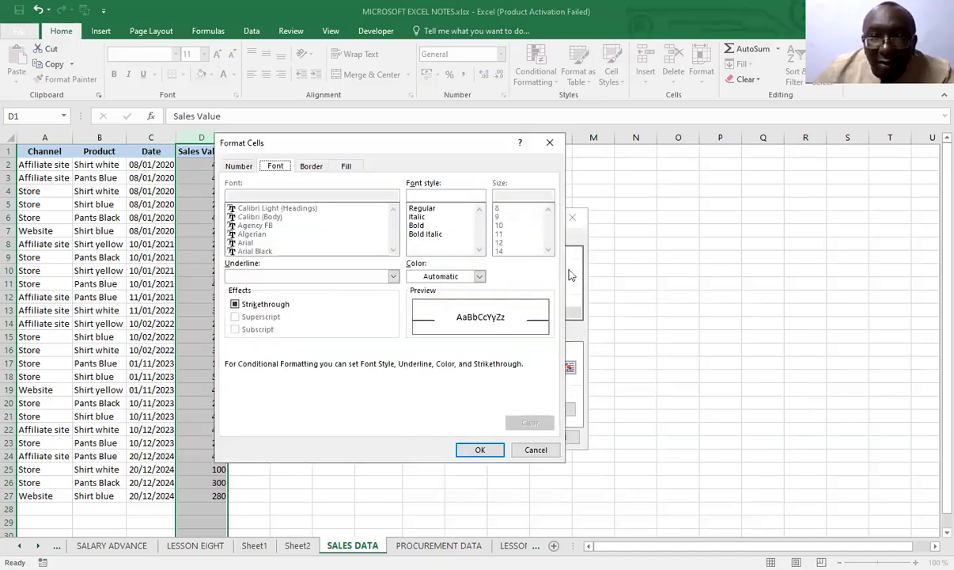
left_click(240, 166)
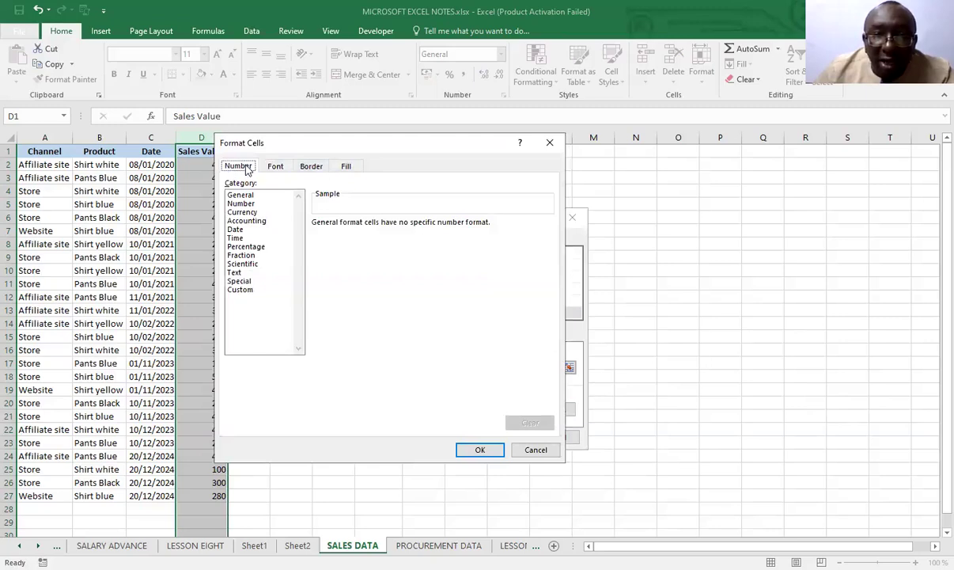
left_click(274, 168)
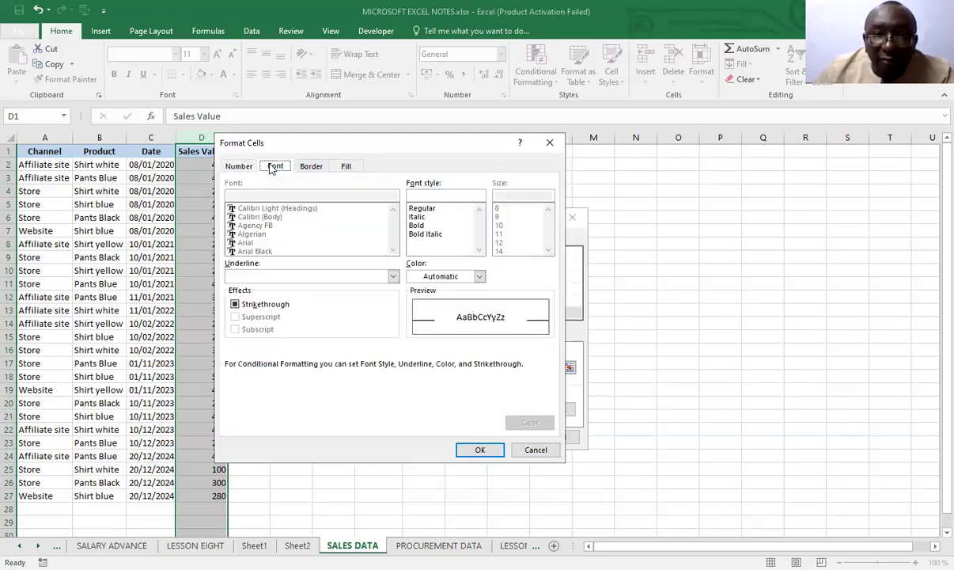
left_click(311, 168)
left_click(349, 168)
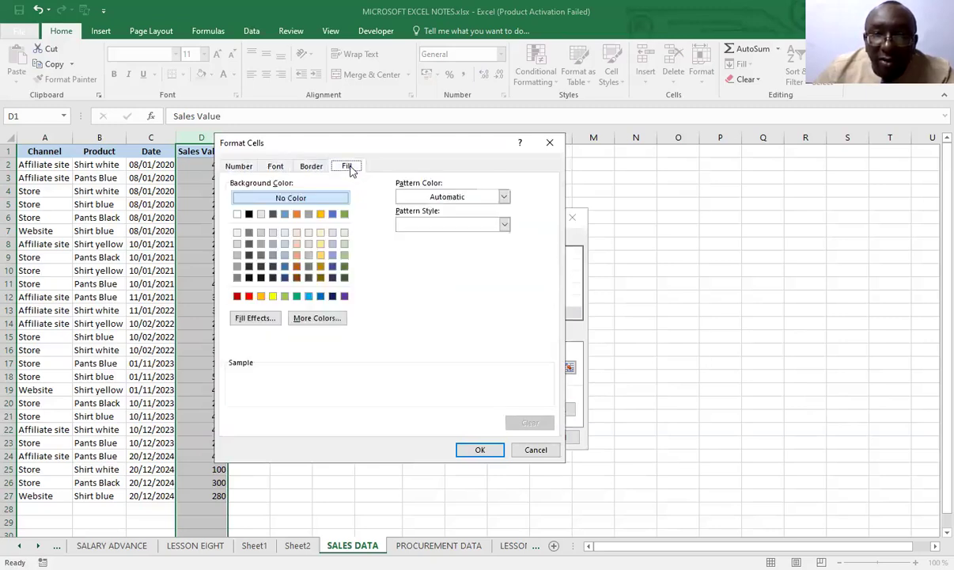
left_click(308, 296)
left_click(475, 453)
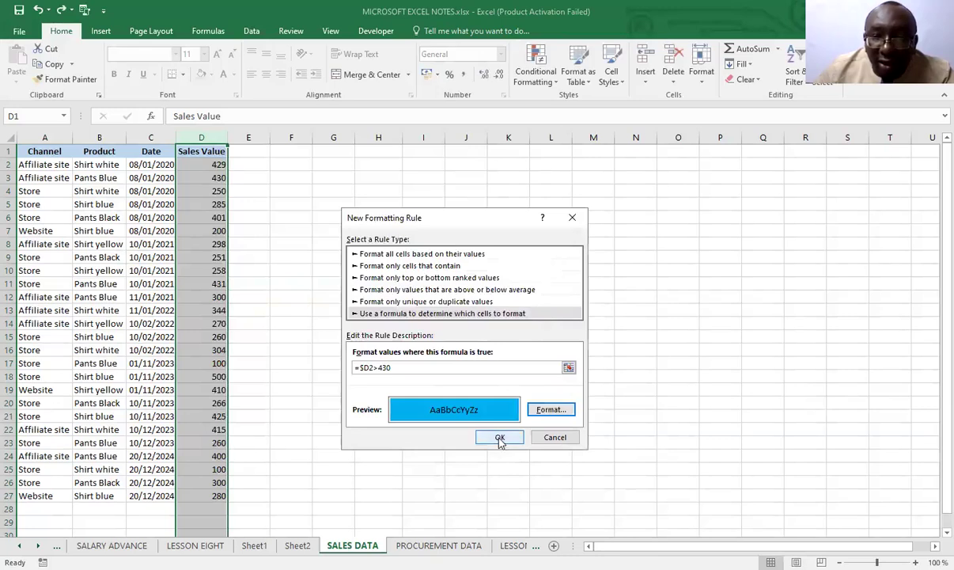
left_click(496, 436)
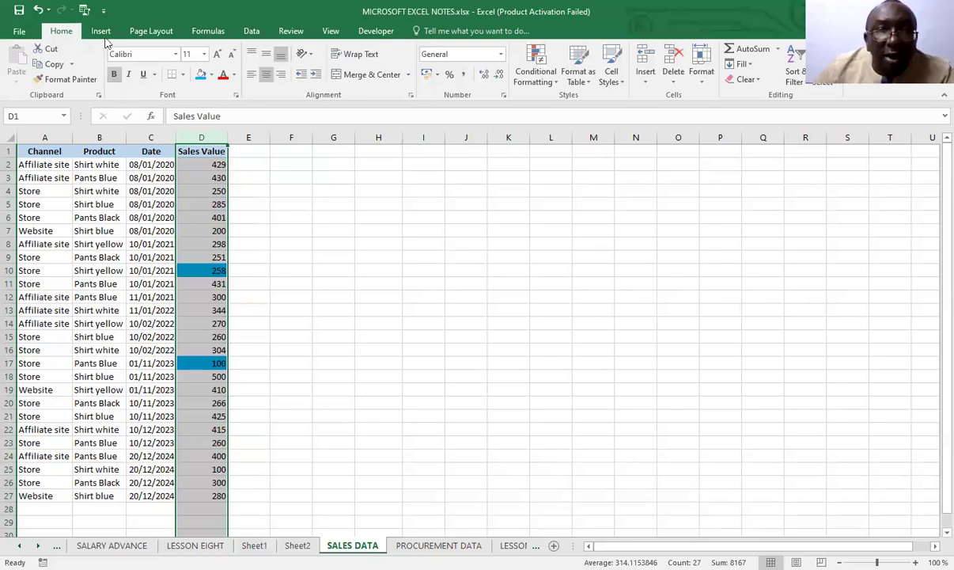
left_click(37, 10)
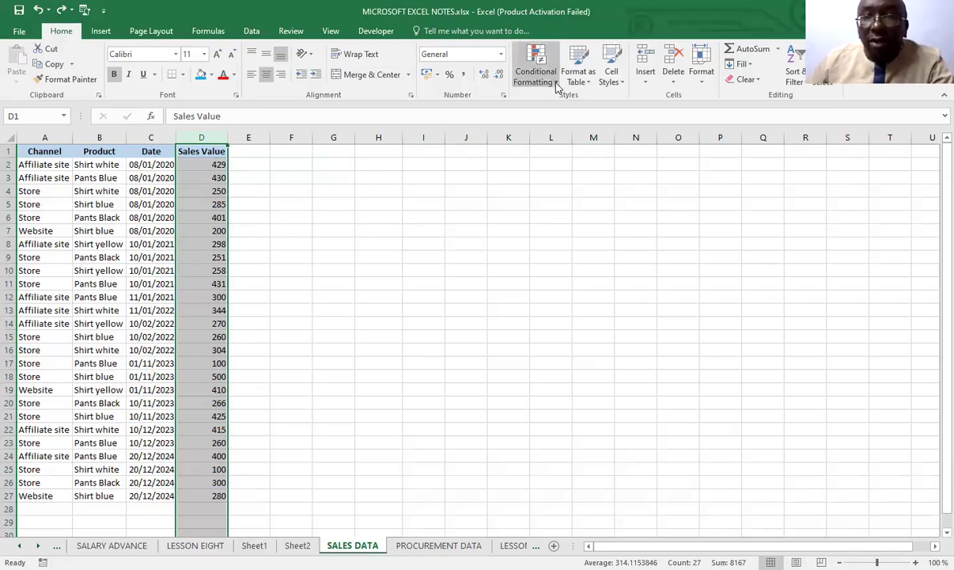
Begin a new formula-based conditional formatting rule for the Sales Value column with the formula =$D2>=300
left_click(524, 76)
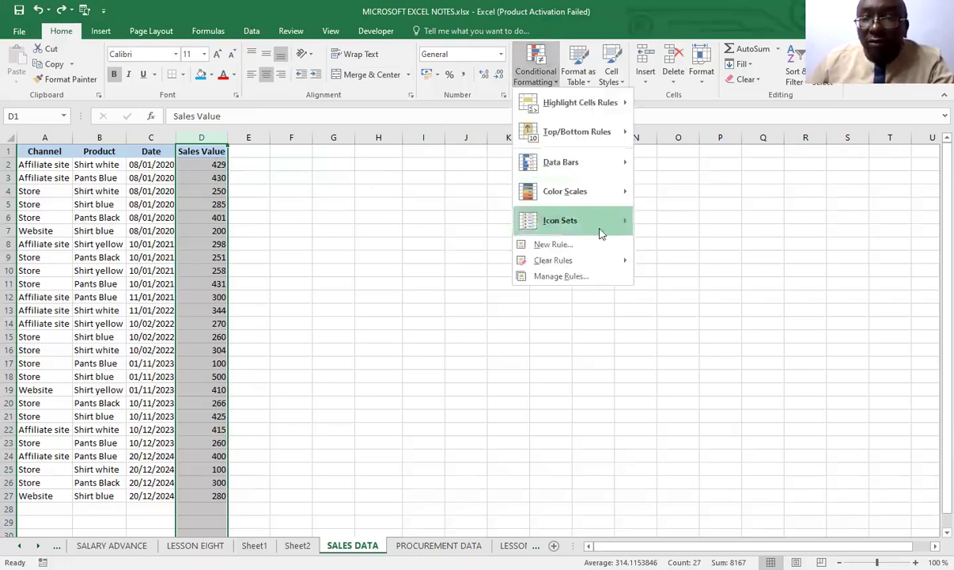
left_click(549, 247)
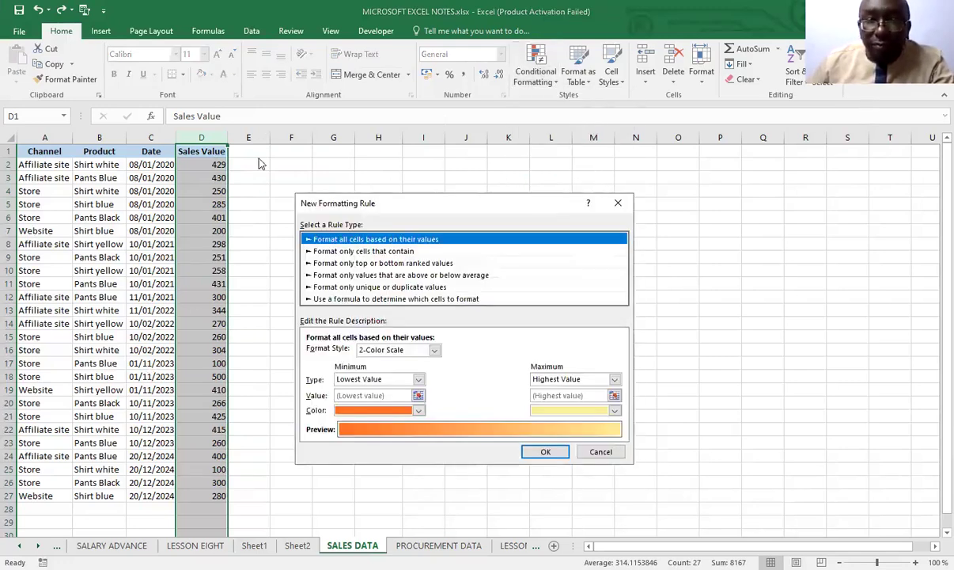
left_click(327, 300)
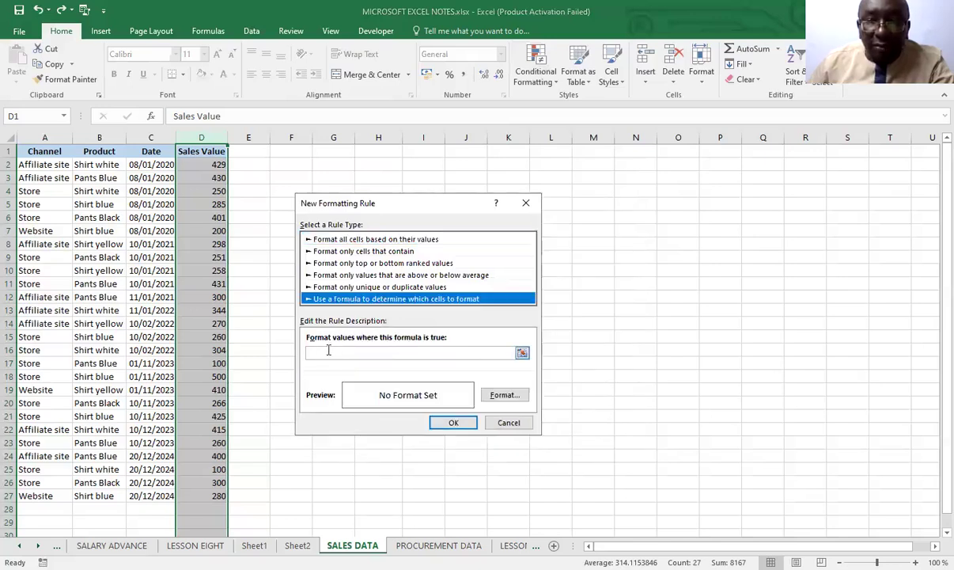
left_click(328, 350)
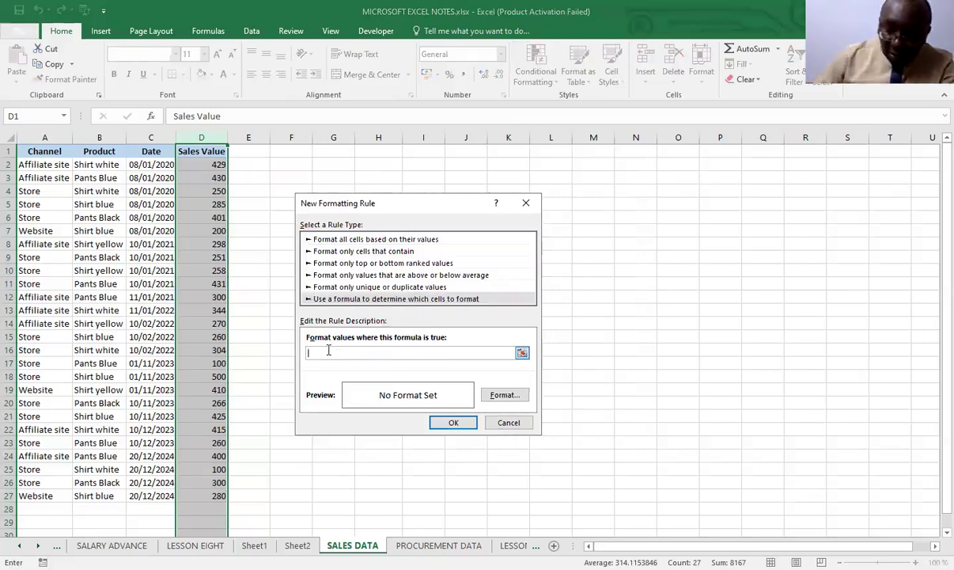
type("=")
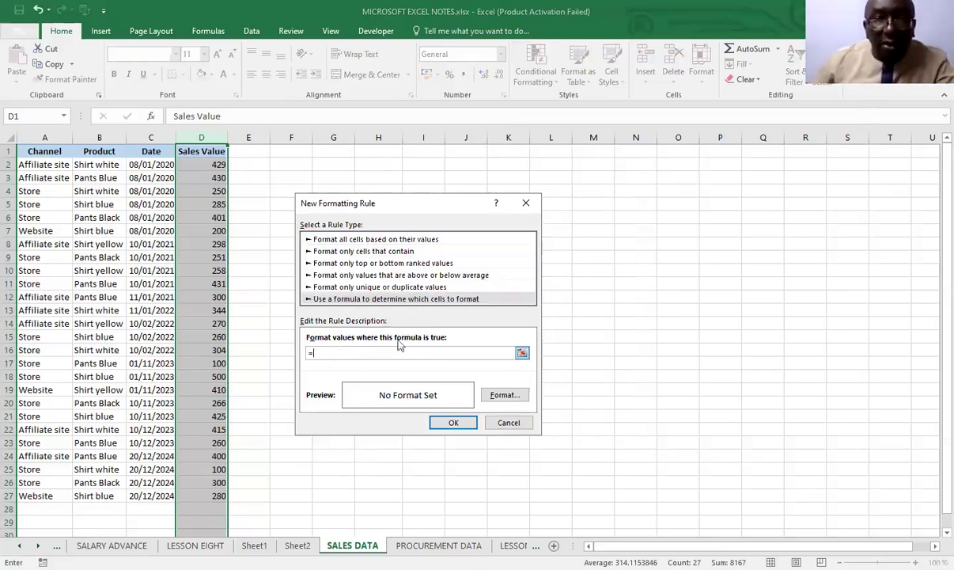
left_click(204, 172)
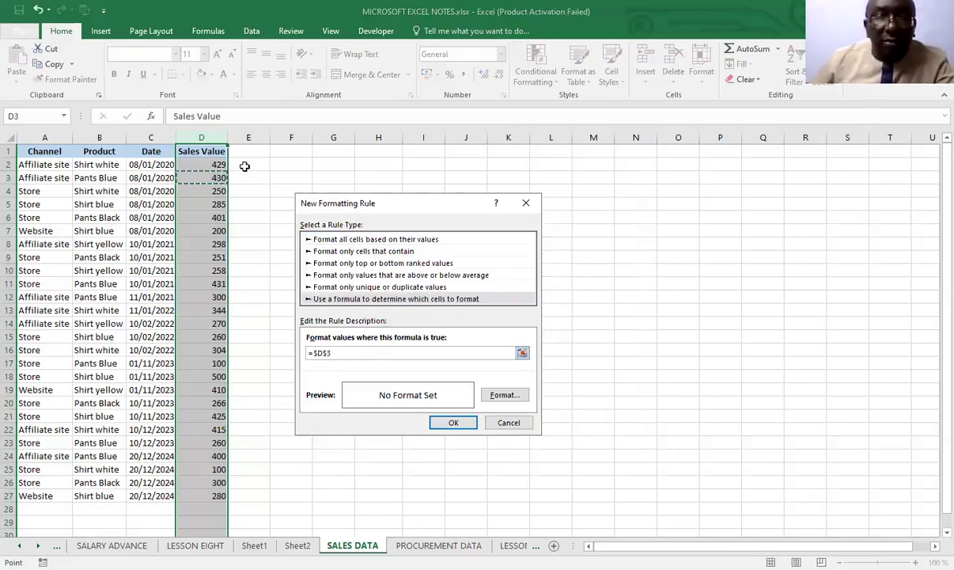
left_click(217, 162)
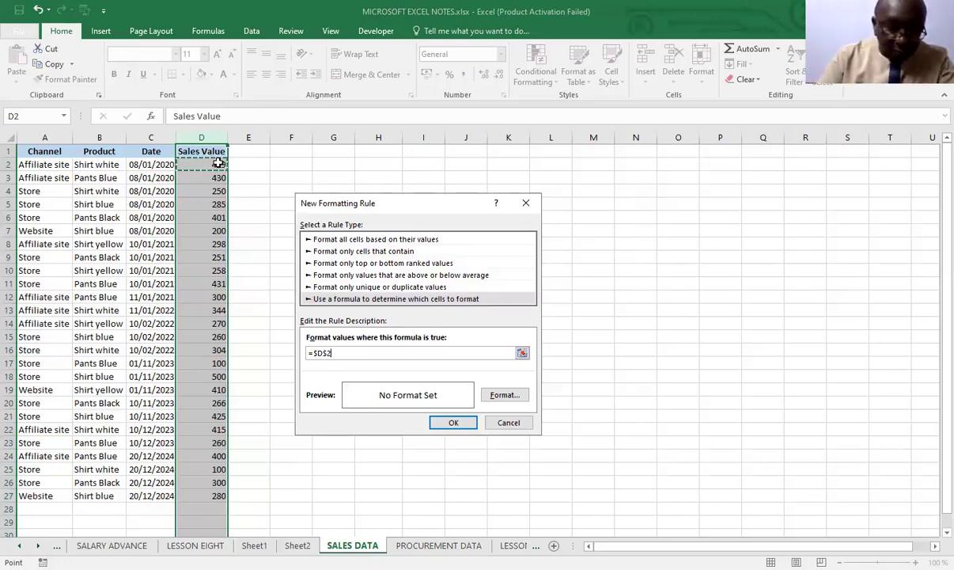
key("F4")
key("F4")
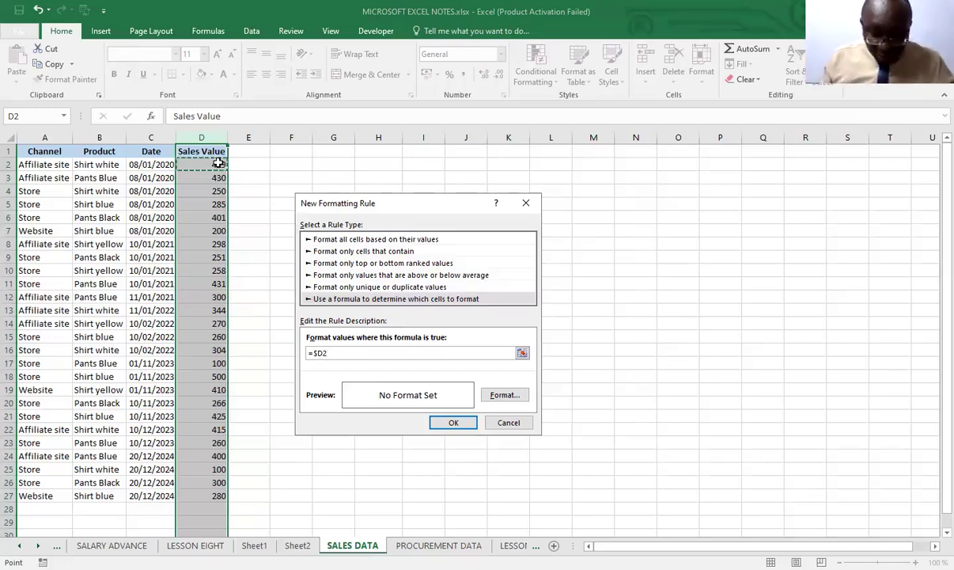
type(">=300")
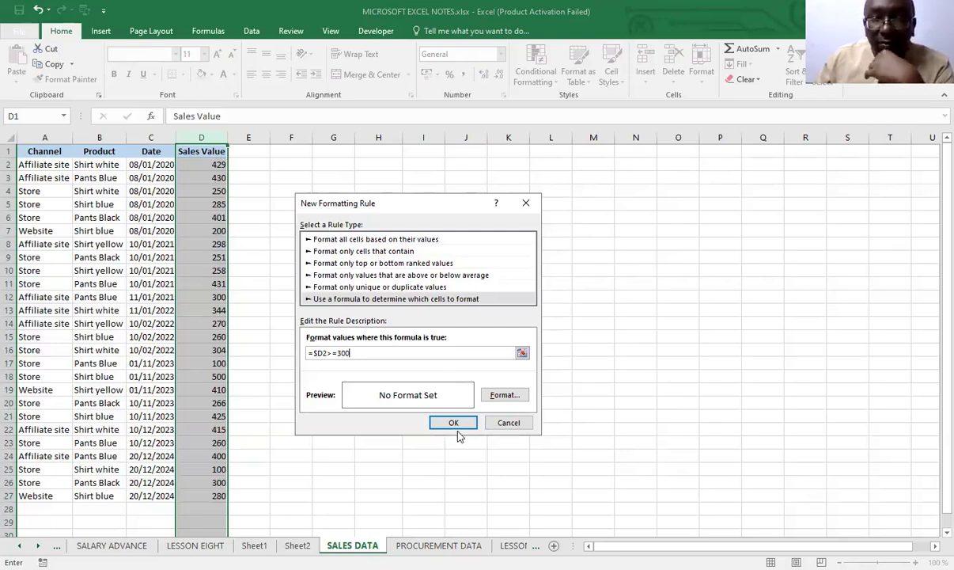
Set a light blue fill as the format of the =$D2>=300 rule
left_click(506, 396)
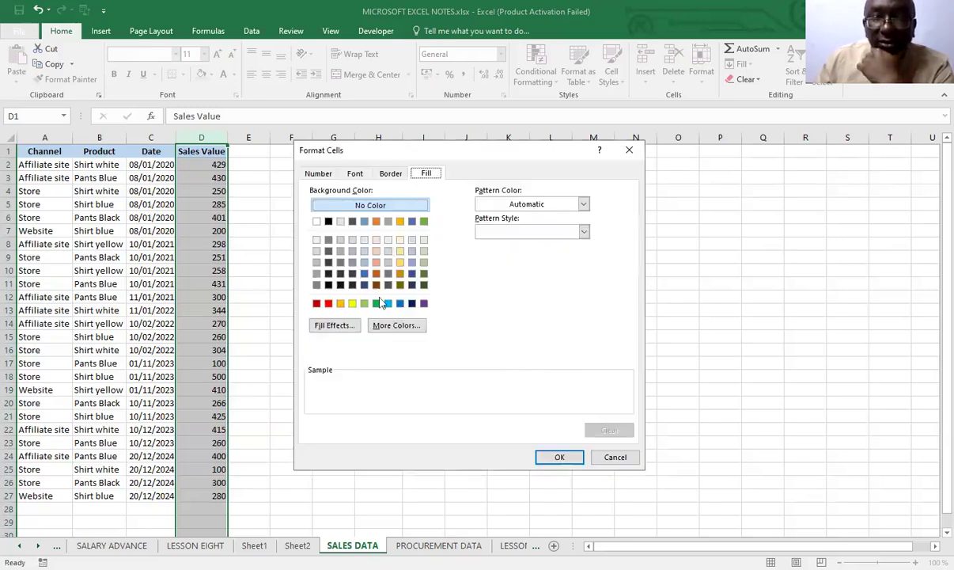
left_click(389, 303)
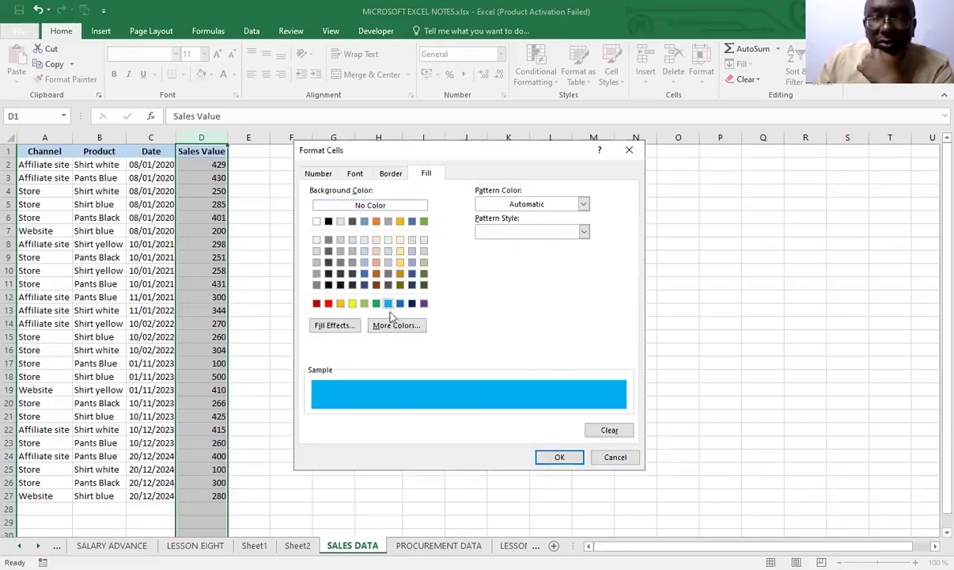
left_click(558, 458)
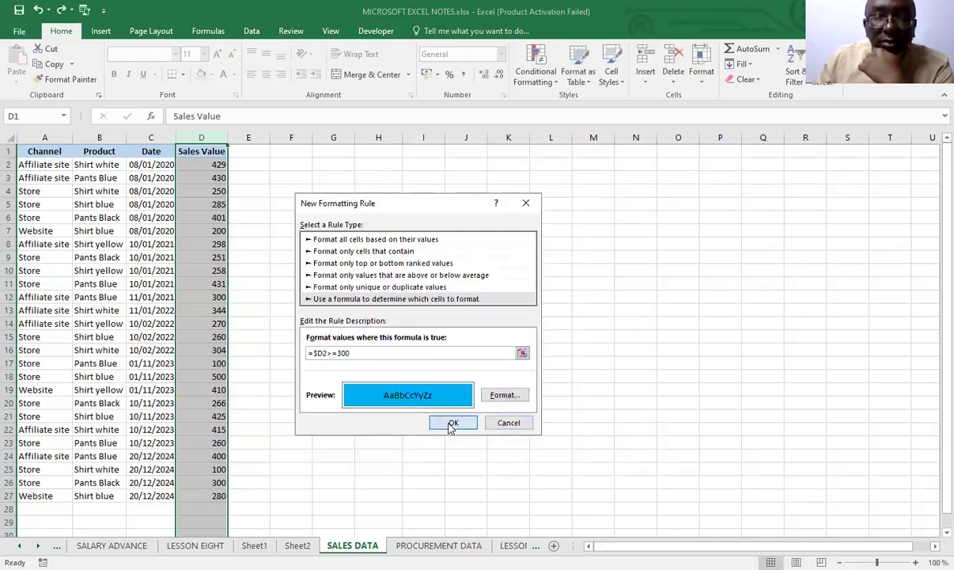
Try the =$D2>=300 rule on the Sales Value column and an entry of 300 in cell F2, and undo both
left_click(450, 424)
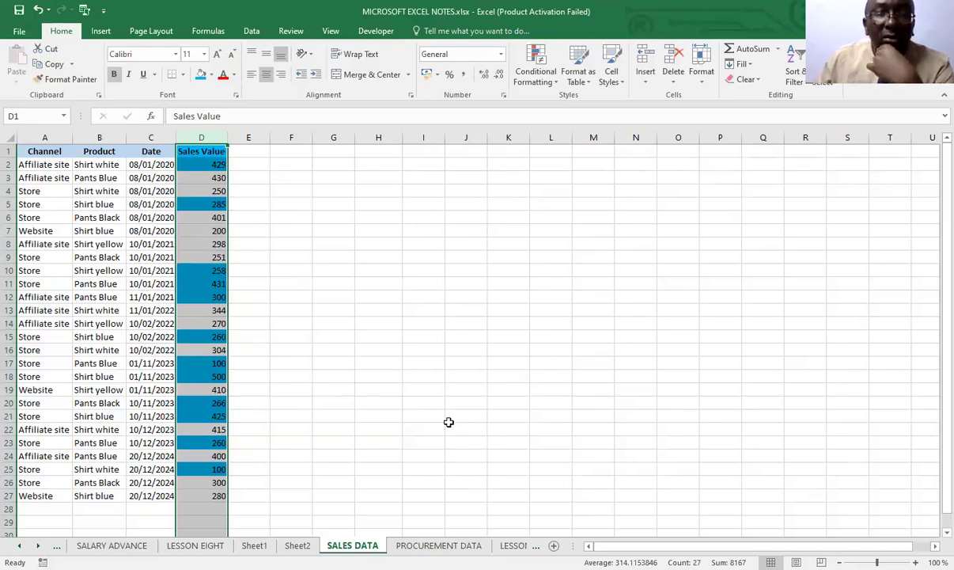
left_click(297, 164)
type("300")
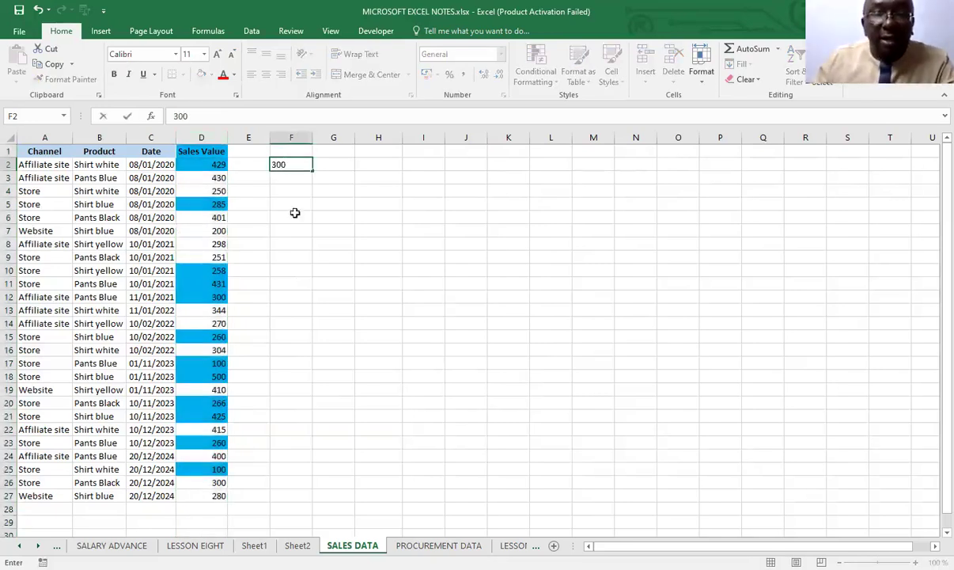
left_click(285, 269)
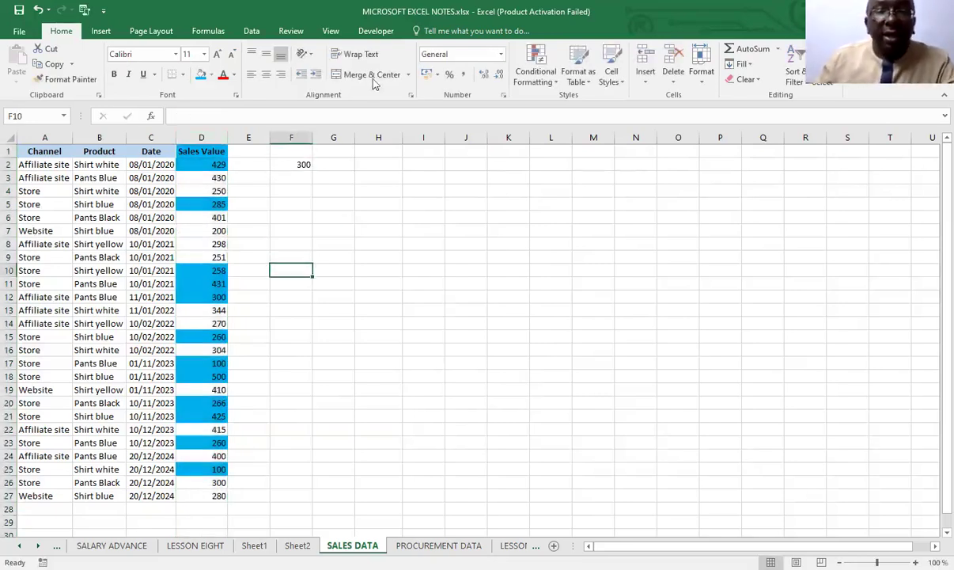
left_click(37, 10)
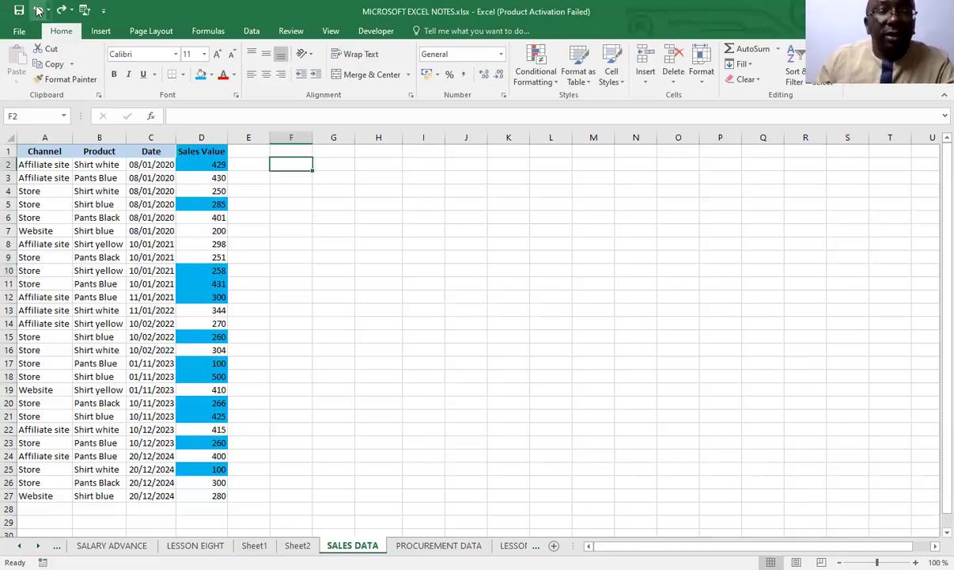
left_click(37, 9)
Enter 300 in cell F2 beside the sales table as the threshold value
left_click(288, 166)
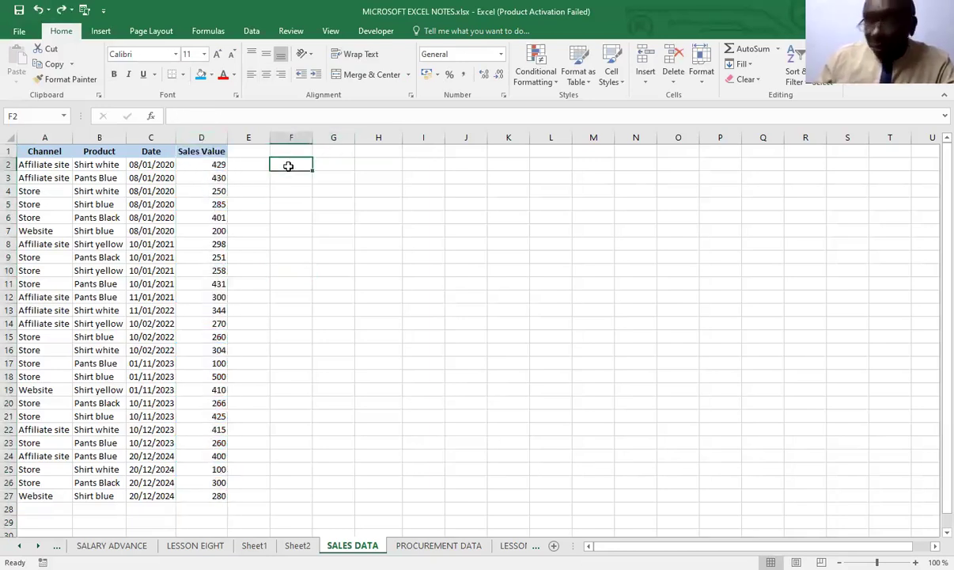
type("300")
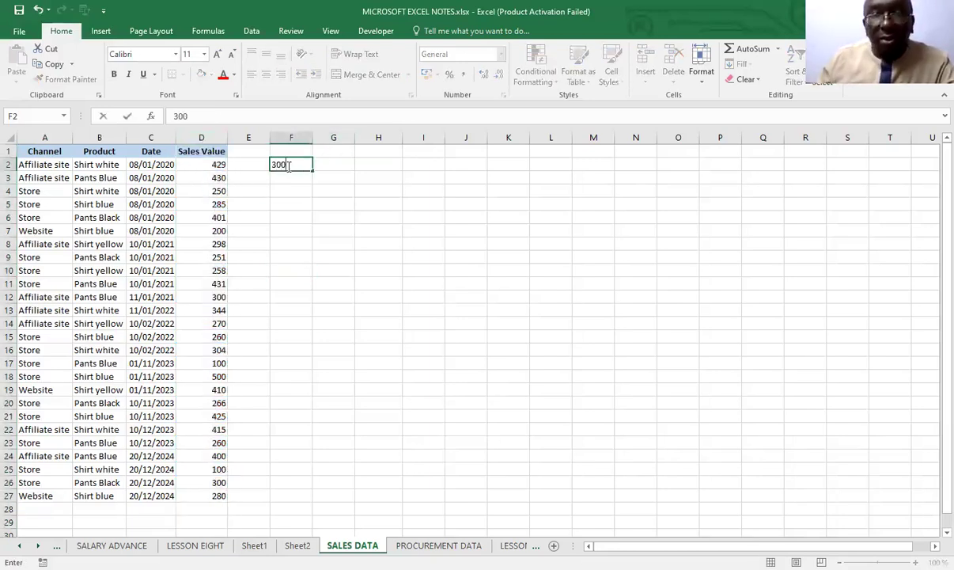
left_click(315, 230)
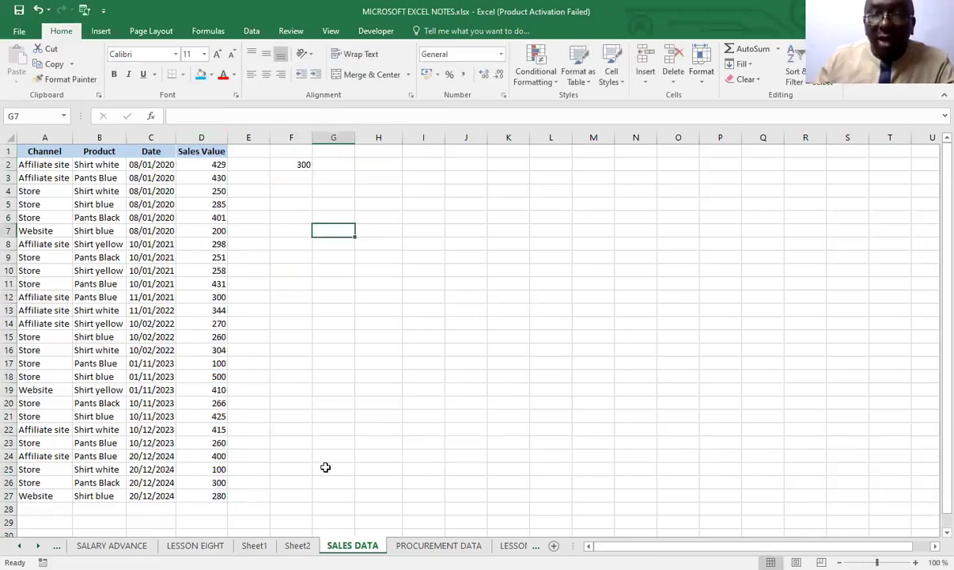
Begin a formula-based conditional formatting rule for the Sales Value cells D2:D27 with the formula =$D2<=$F$2
left_click(204, 138)
left_click(328, 283)
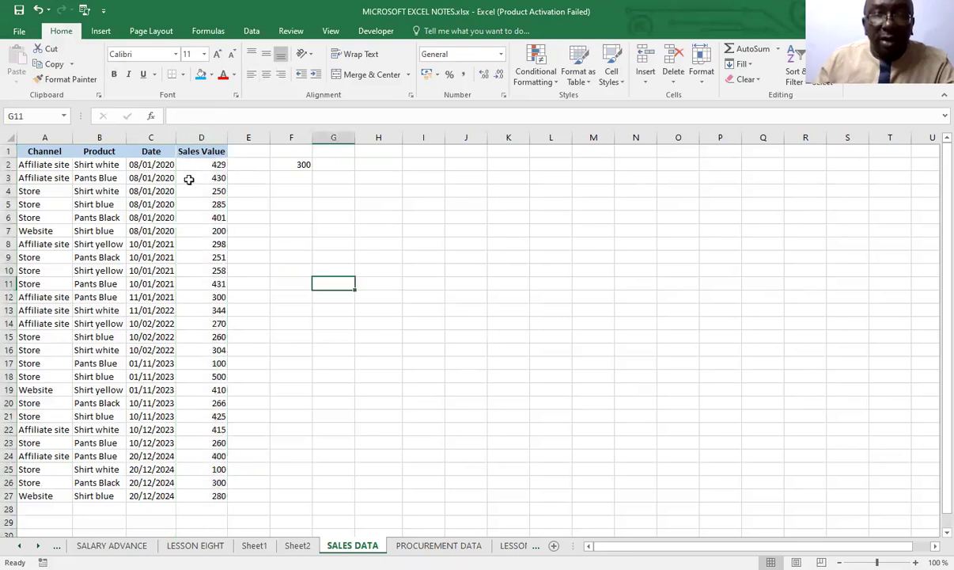
left_click_drag(193, 165, 195, 460)
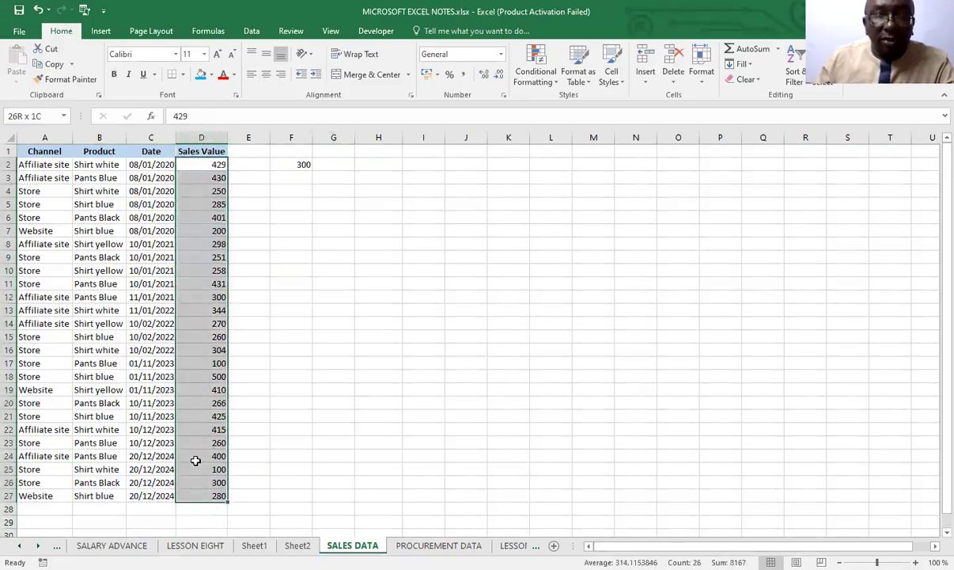
left_click(538, 77)
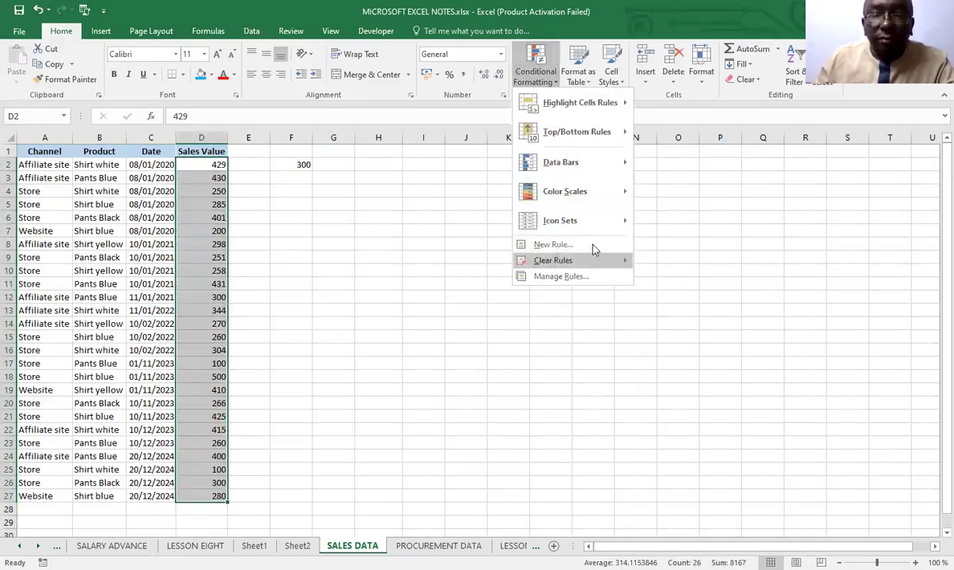
key("n")
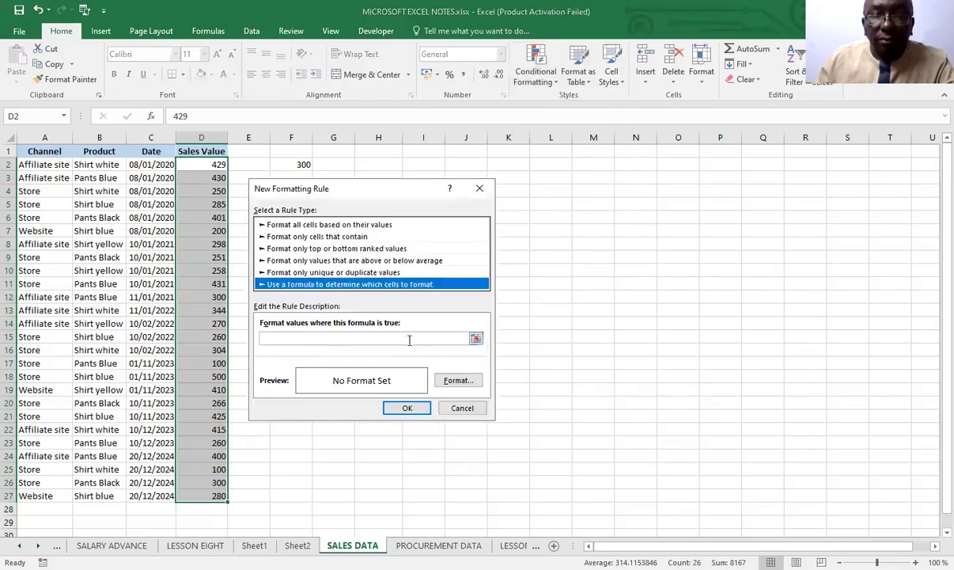
left_click(266, 338)
type("=")
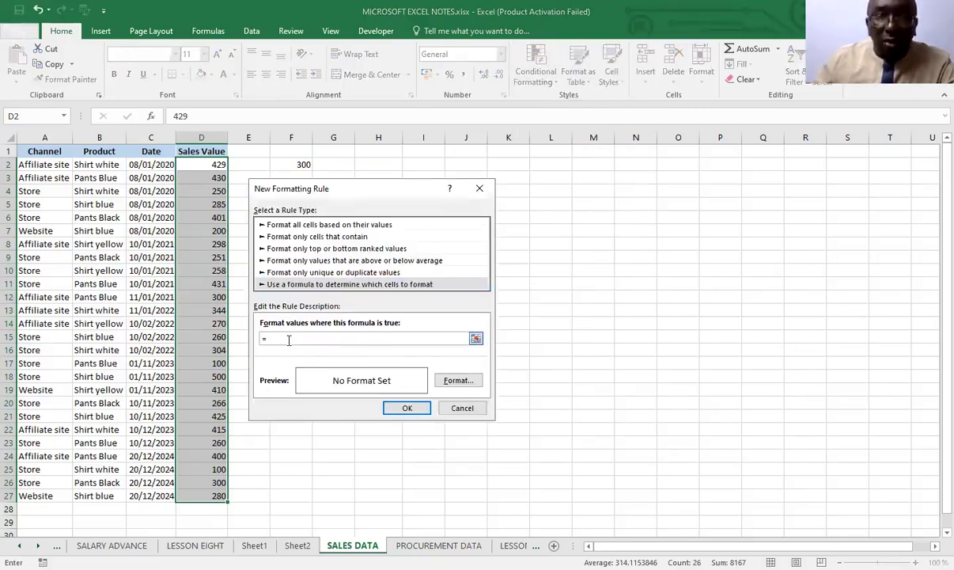
left_click(205, 164)
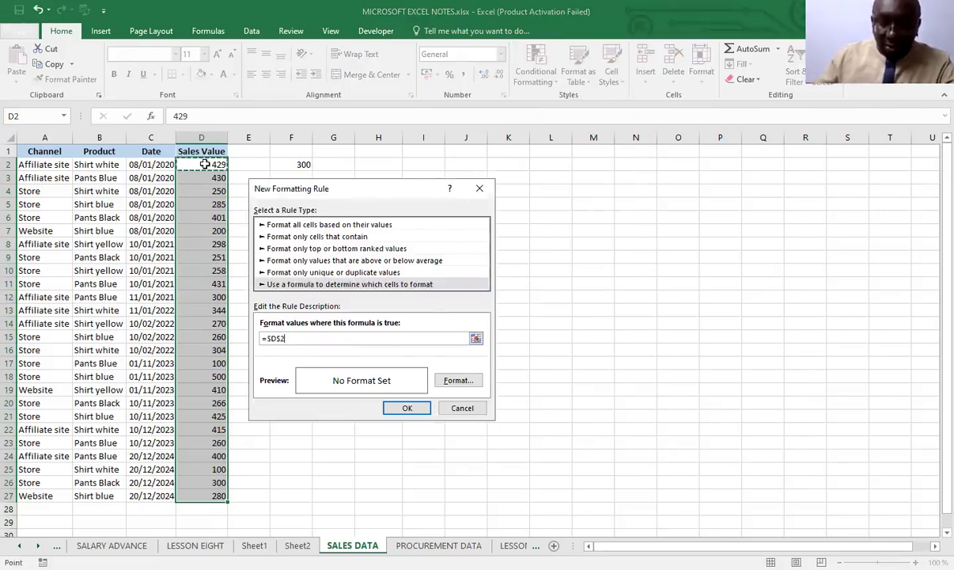
key("F4")
key("F4")
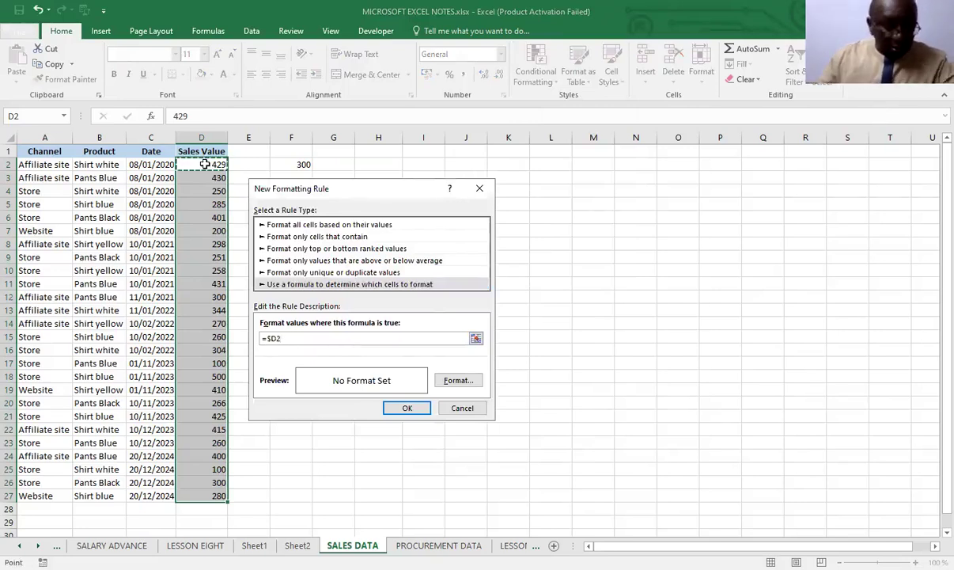
type("<=")
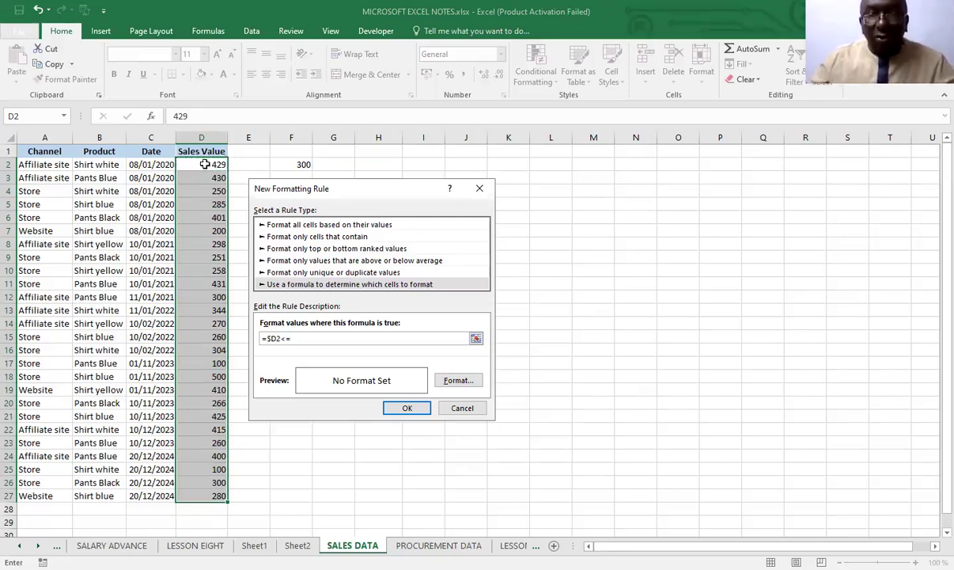
left_click(292, 166)
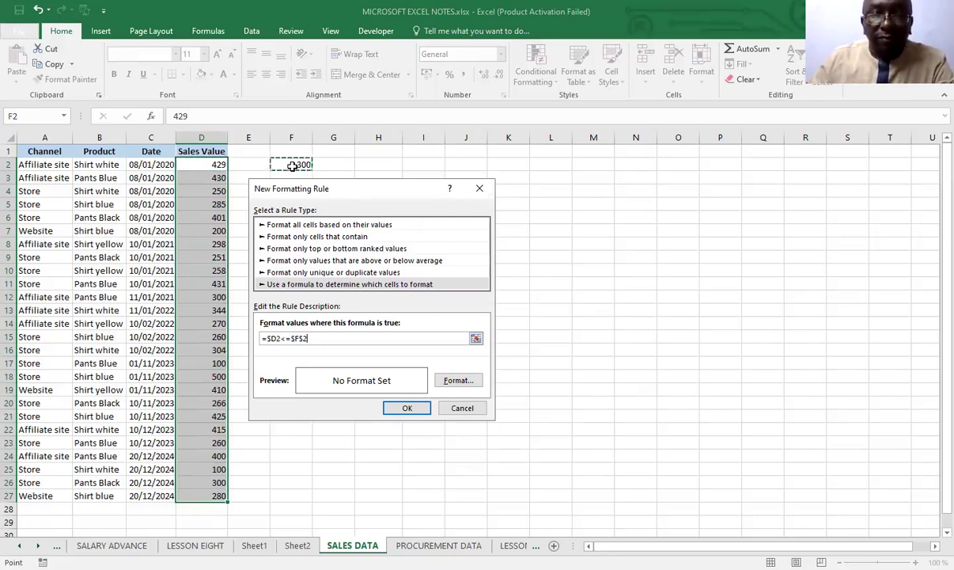
Apply the =$D2<=$F$2 rule to the Sales Value cells with a red fill, and undo it
left_click(456, 382)
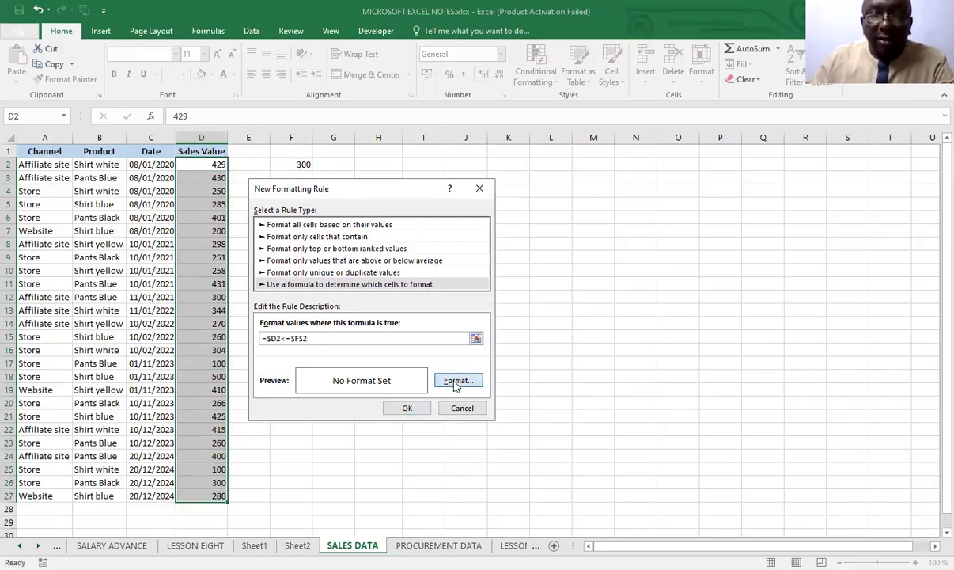
left_click(282, 289)
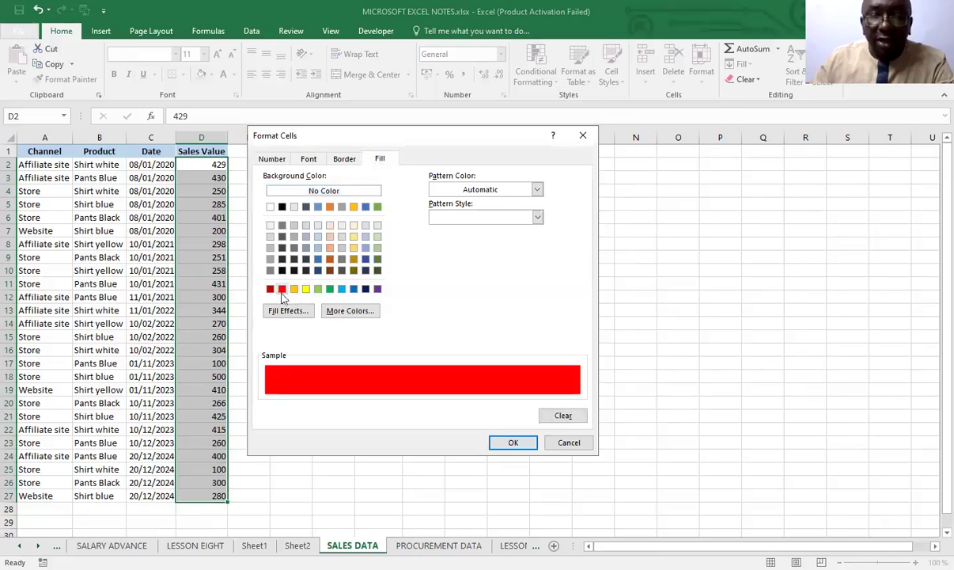
left_click(513, 443)
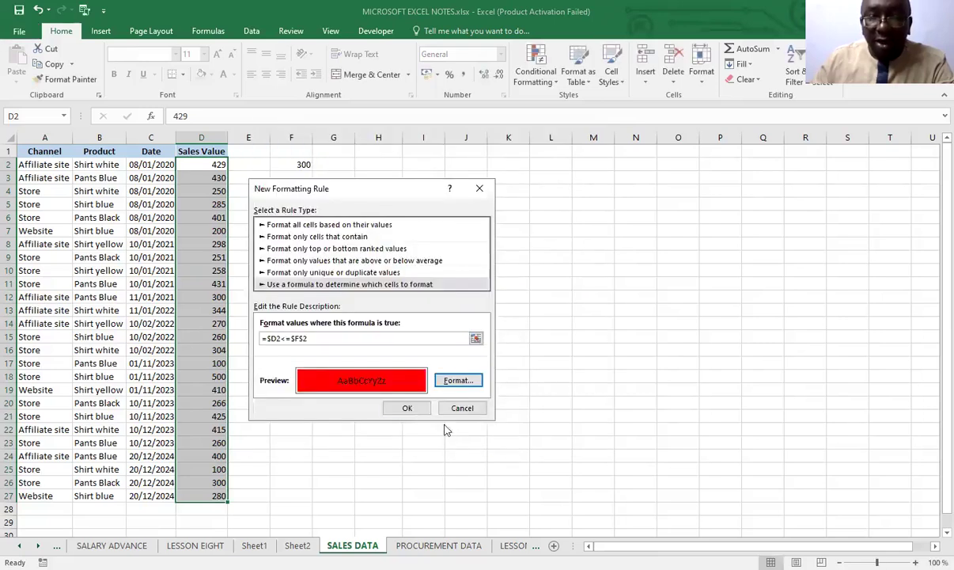
left_click(408, 409)
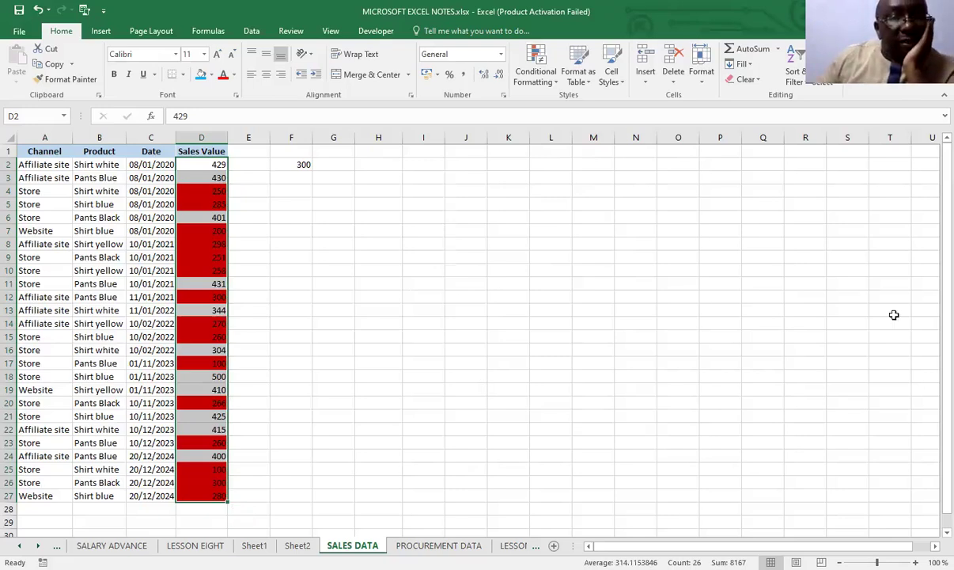
left_click(37, 9)
left_click(324, 266)
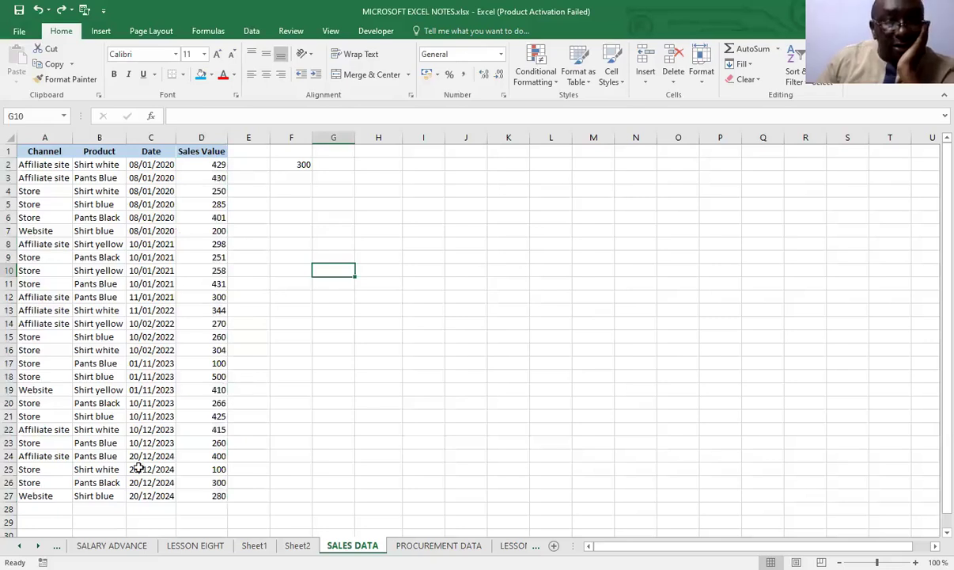
Review the conditional formatting procedure in the LESSON EIGHT notes and return to the SALES DATA sheet
left_click(194, 546)
scroll(217, 405, "down", 2)
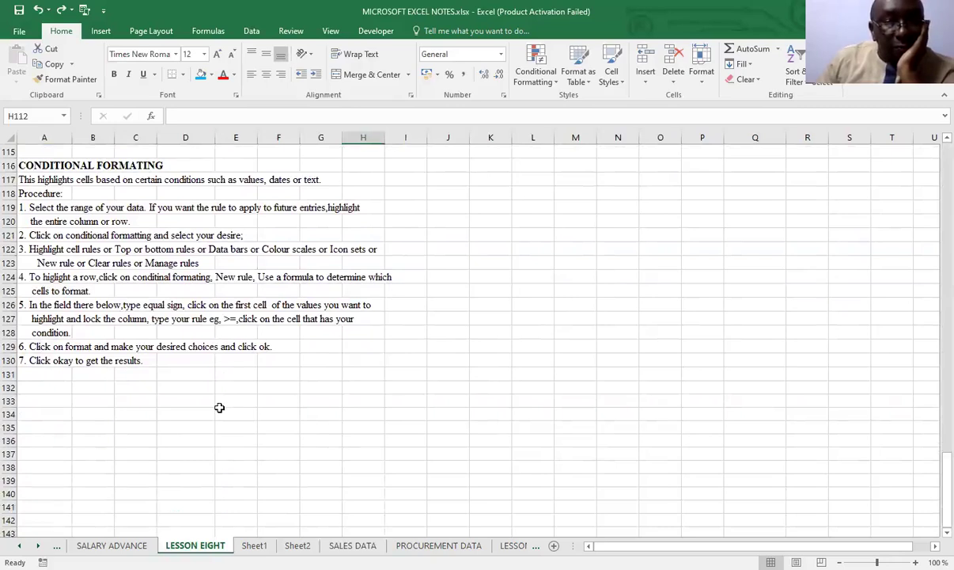
scroll(219, 408, "up", 2)
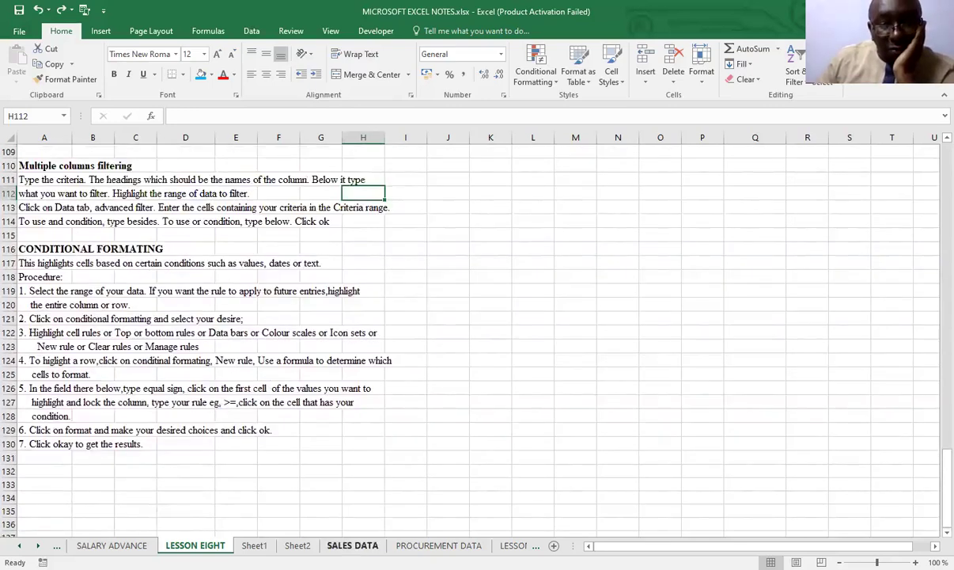
left_click(352, 545)
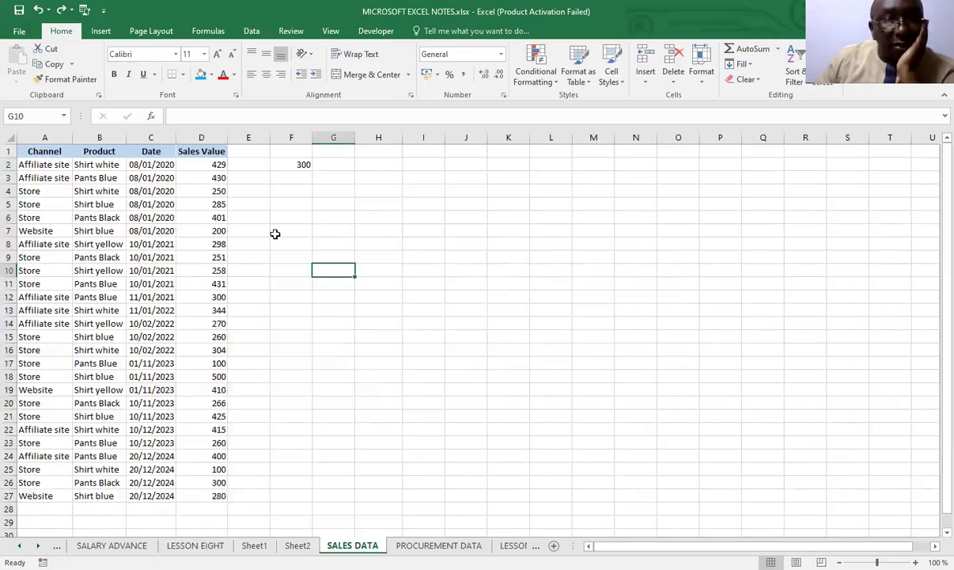
Begin a formula-based conditional formatting rule for the whole sales table A1:D27 with the formula =$D2>$F$2
left_click_drag(39, 154, 193, 459)
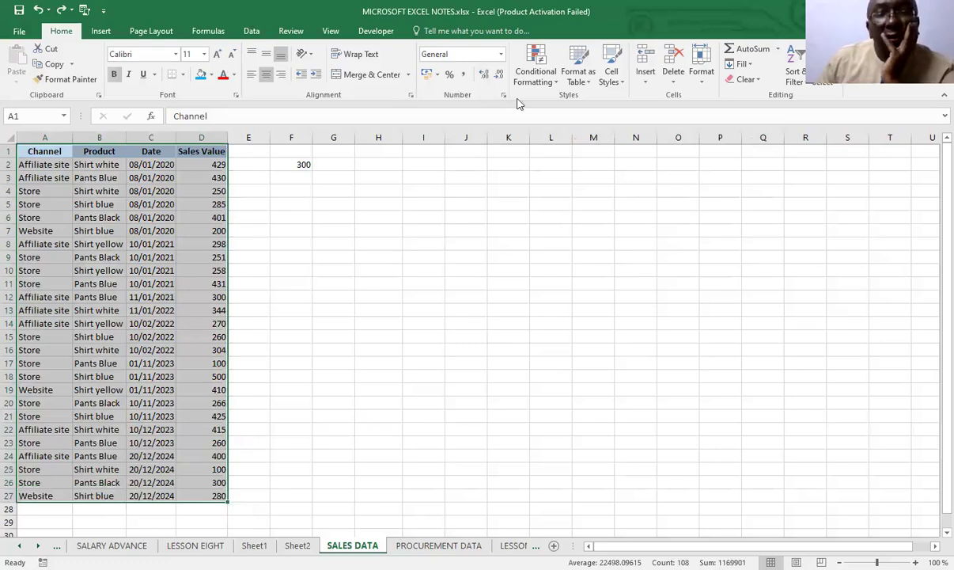
left_click(558, 86)
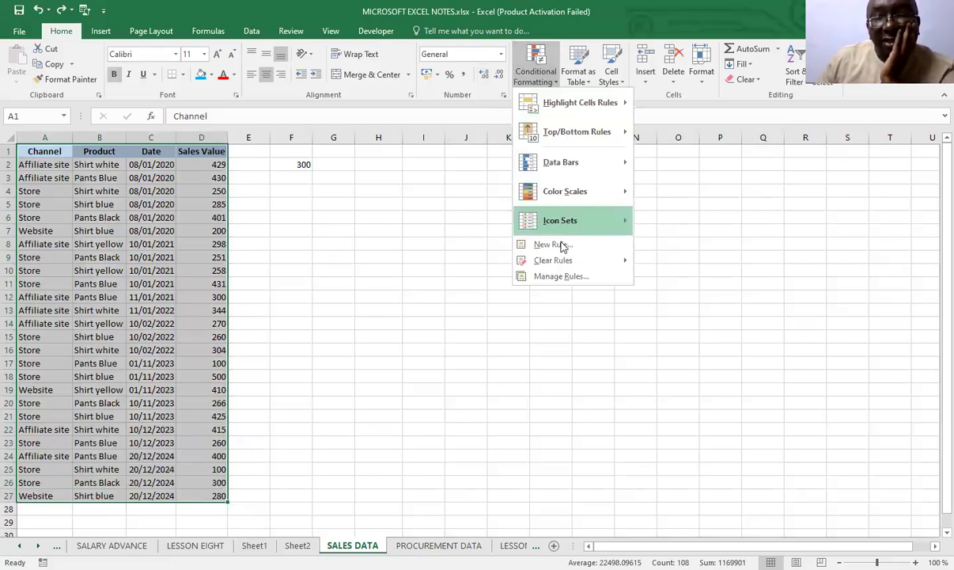
left_click(554, 246)
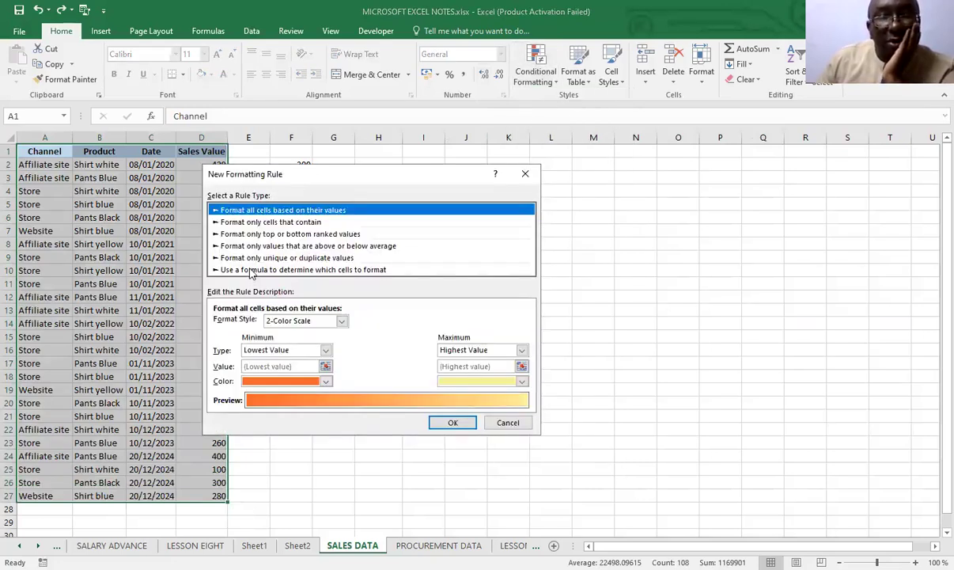
left_click(250, 269)
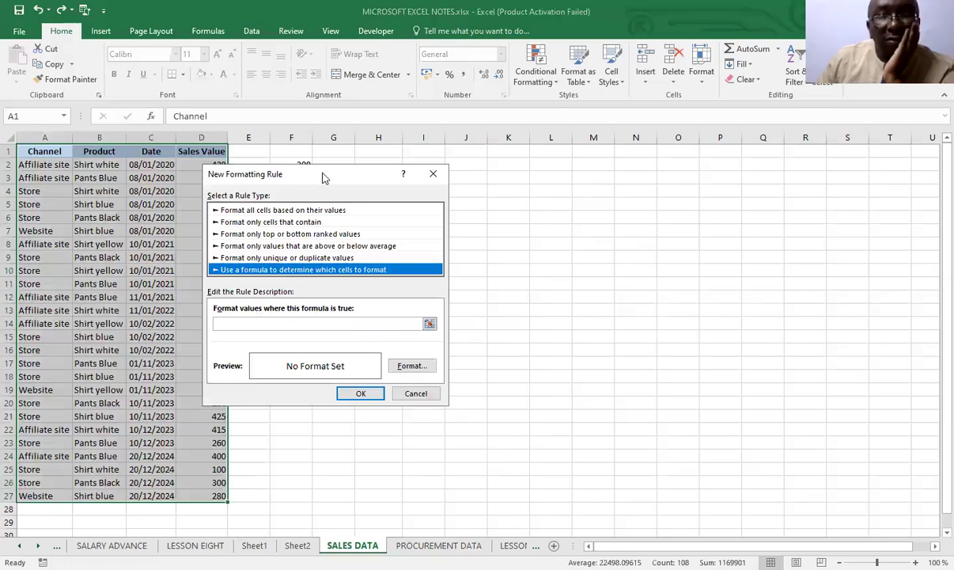
left_click_drag(322, 178, 450, 223)
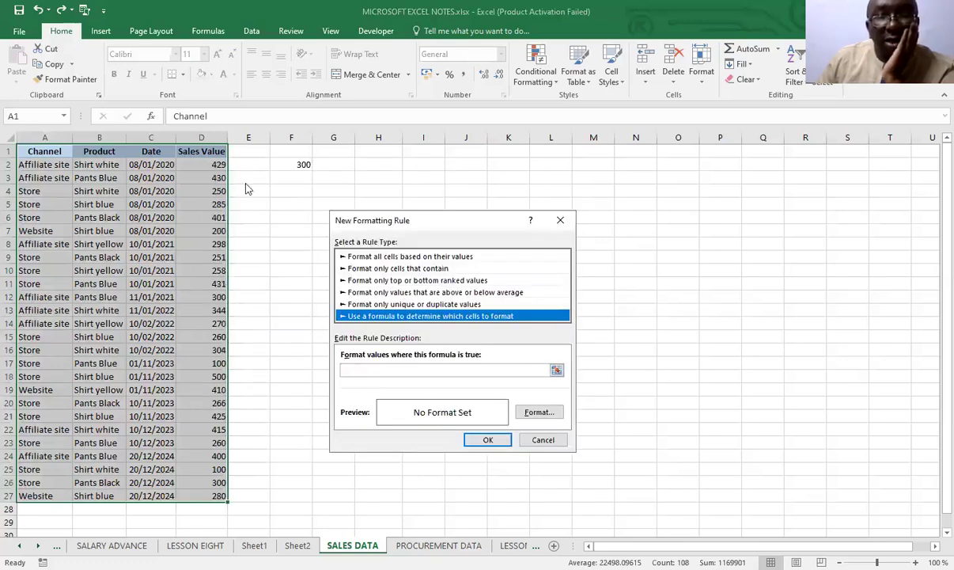
left_click(353, 367)
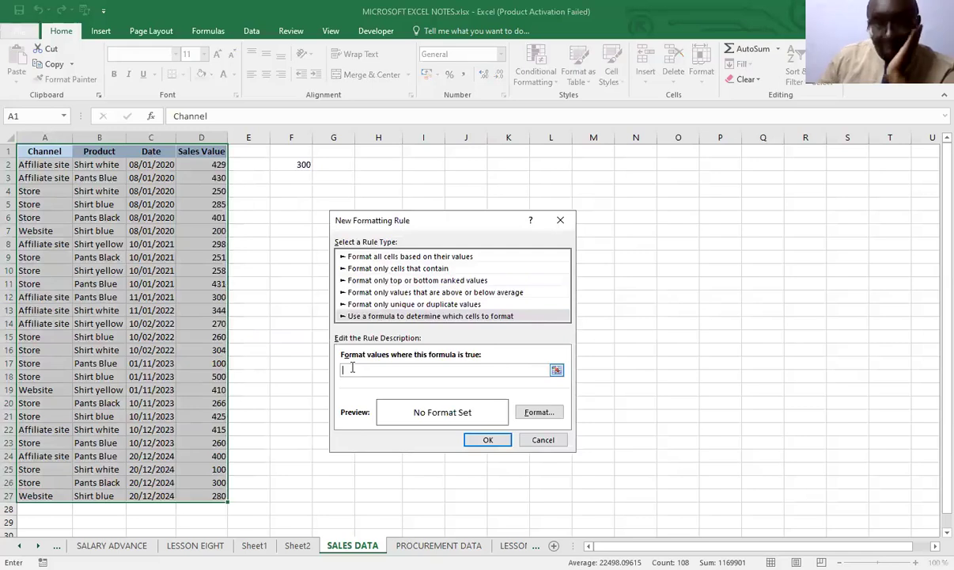
type("=")
left_click(207, 165)
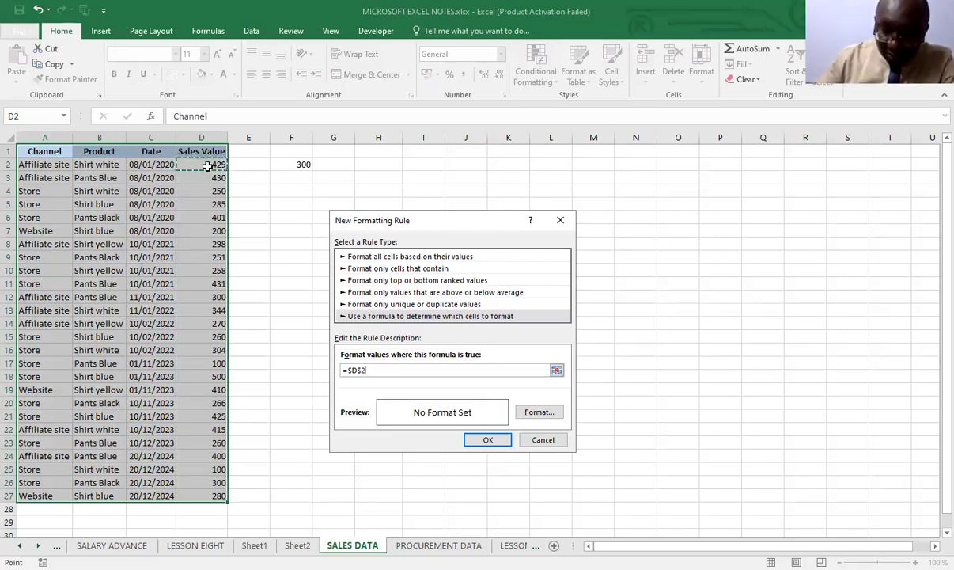
key("F4")
key("F4")
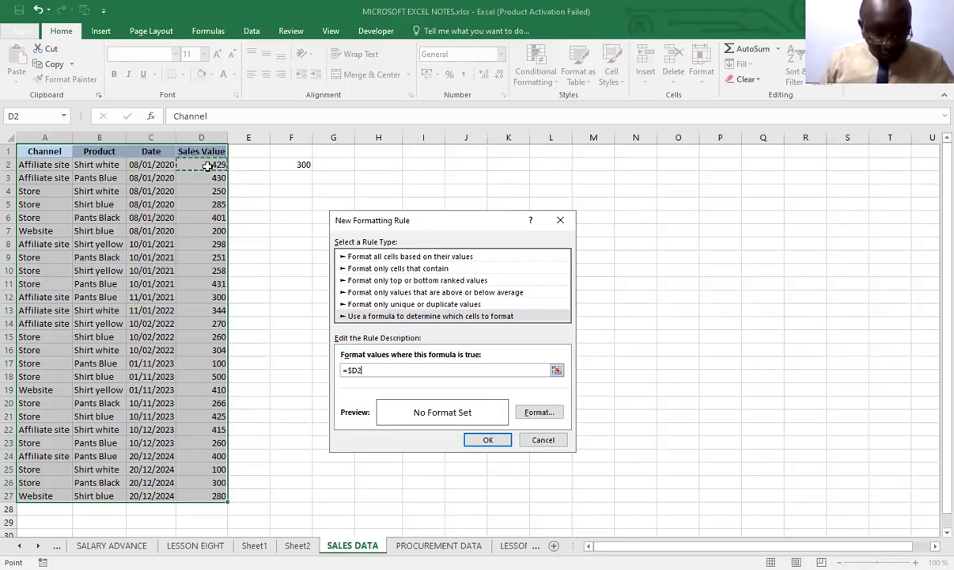
type(">")
left_click(304, 165)
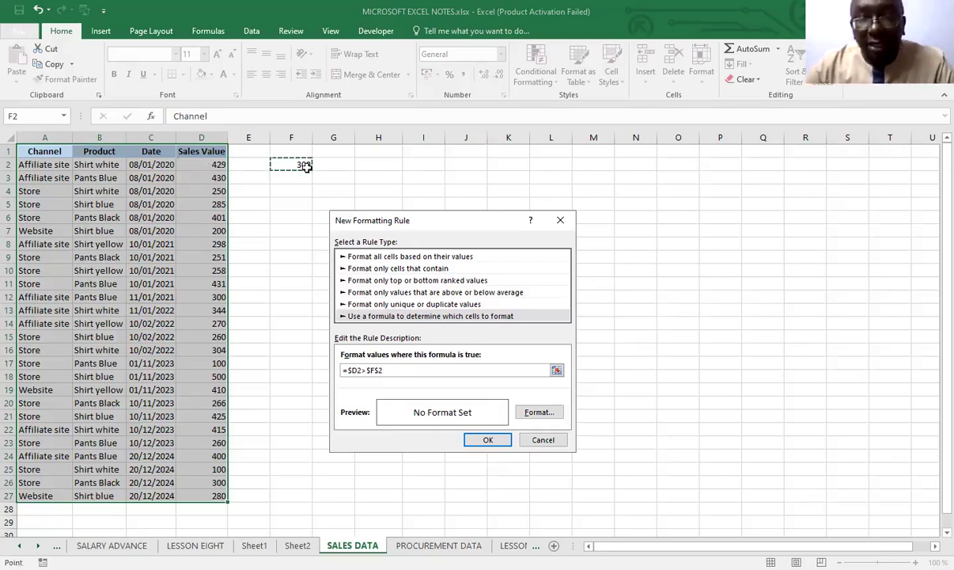
Give the =$D2>$F$2 rule a light blue fill and apply it to the sales table A1:D27
left_click(547, 417)
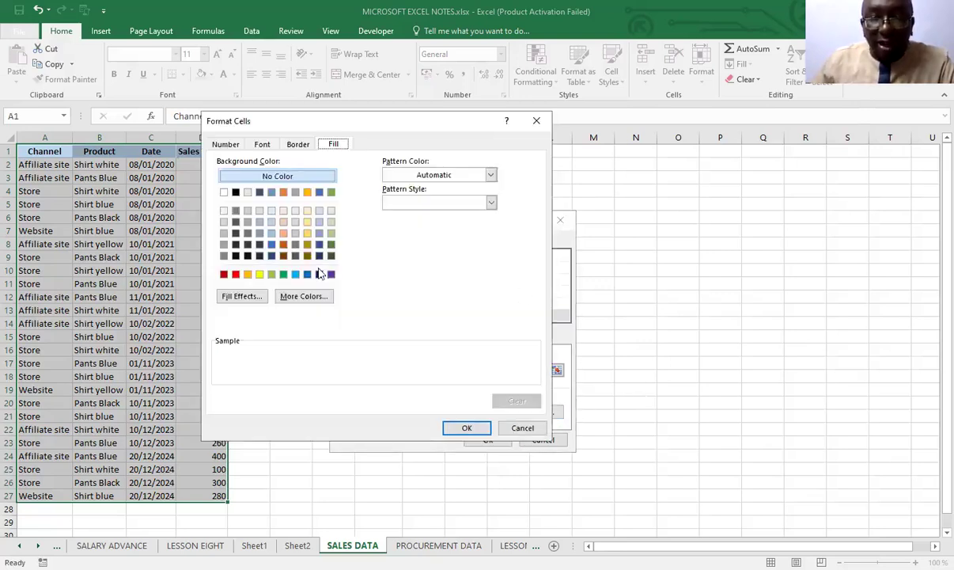
left_click(295, 274)
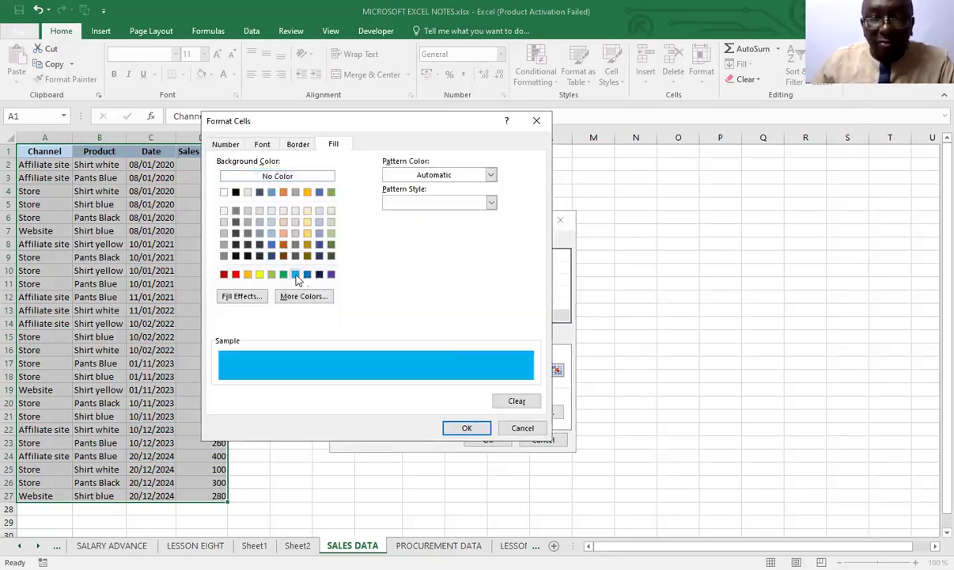
left_click(467, 428)
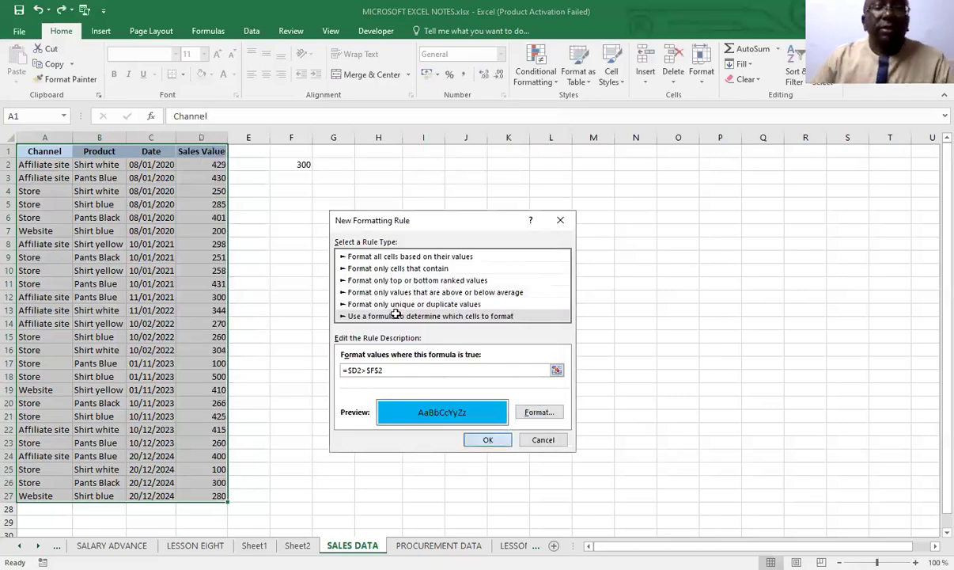
key("Return")
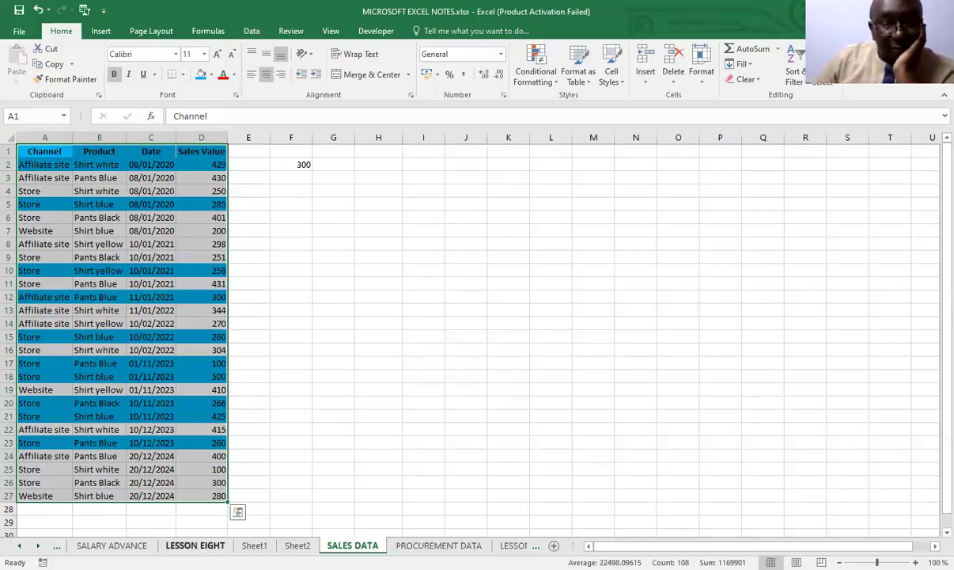
Review the conditional formatting procedure for highlighting rows in the LESSON EIGHT notes
left_click(194, 545)
left_click(392, 417)
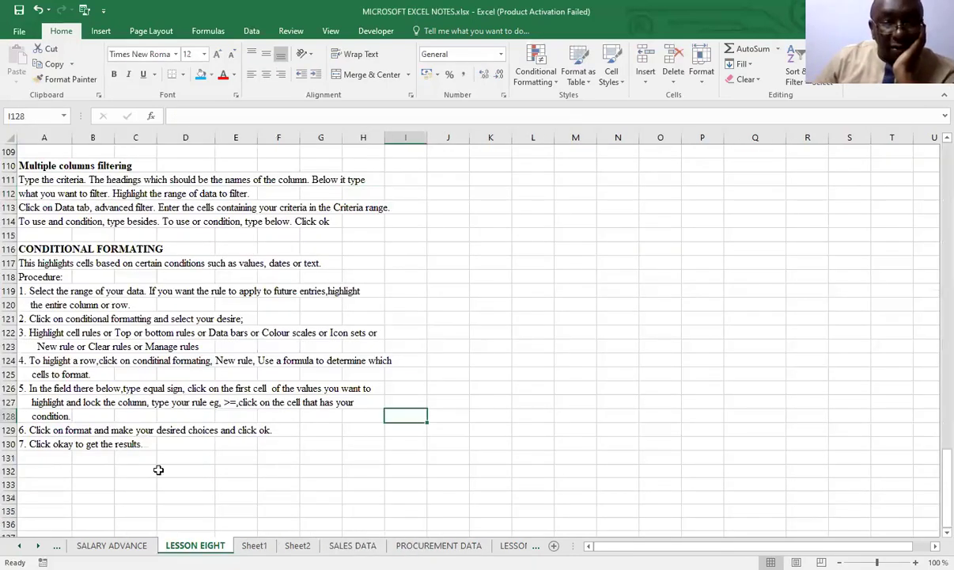
scroll(159, 470, "down", 1)
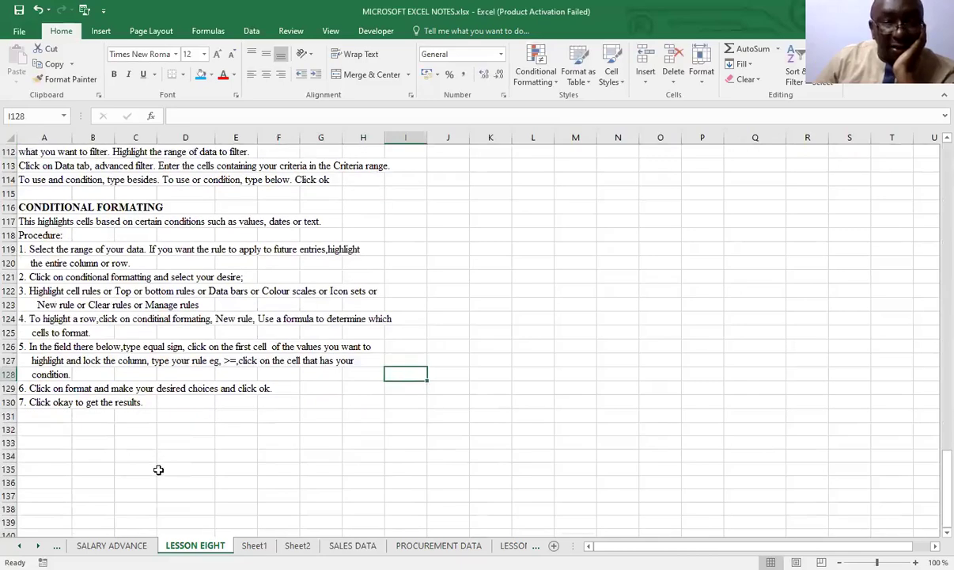
scroll(158, 469, "up", 2)
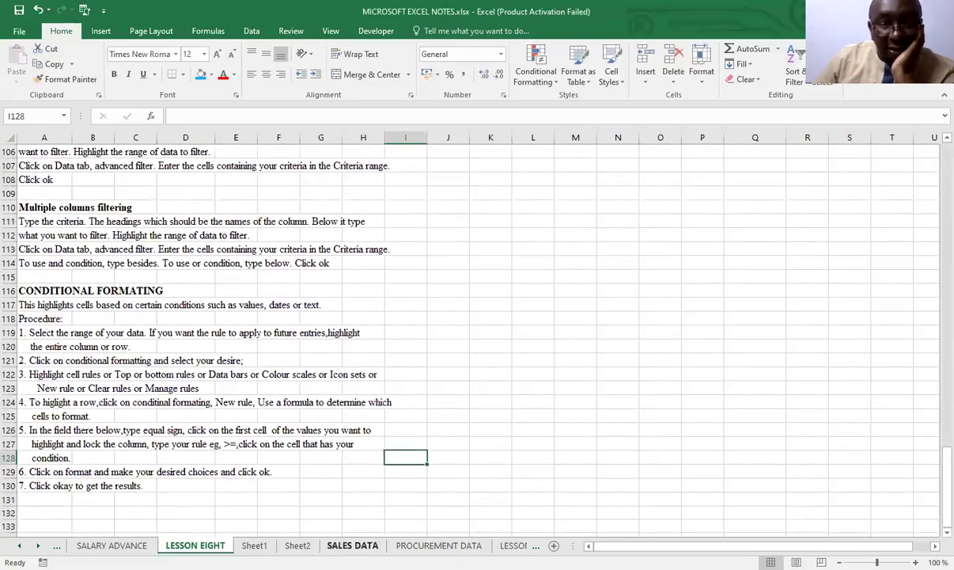
Return to the SALES DATA sheet and undo the blue row-highlighting rule and the 300 entry in F2
left_click(353, 545)
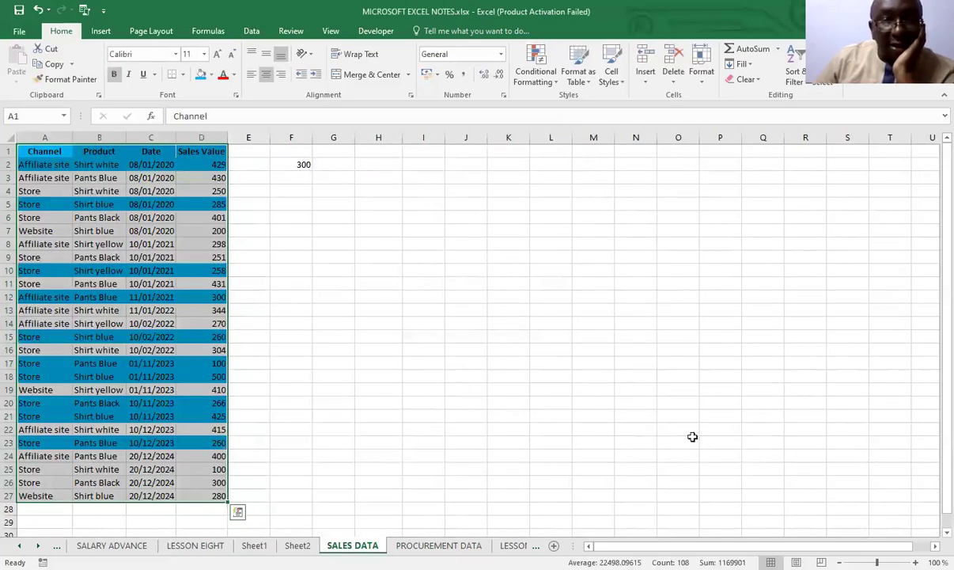
left_click(38, 9)
left_click(38, 9)
left_click(271, 285)
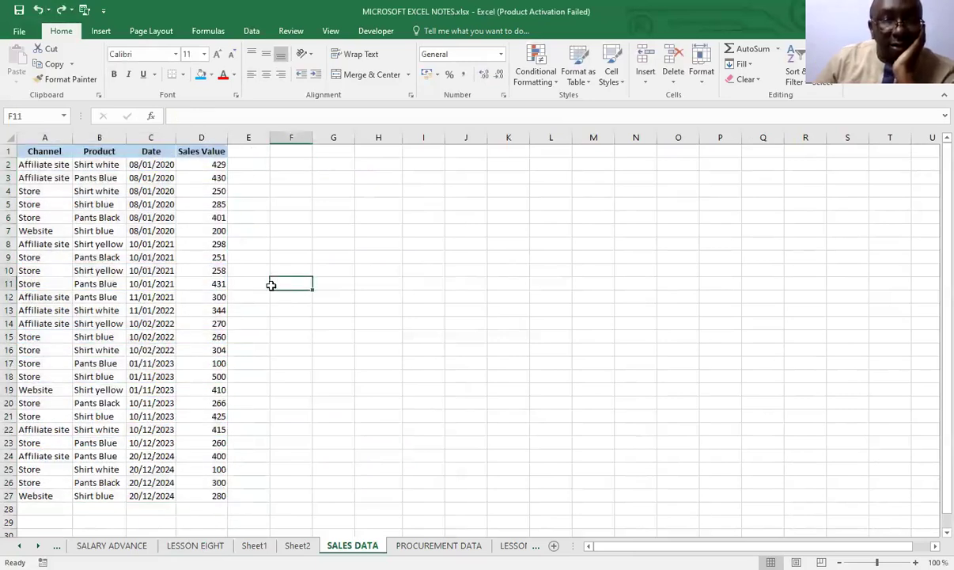